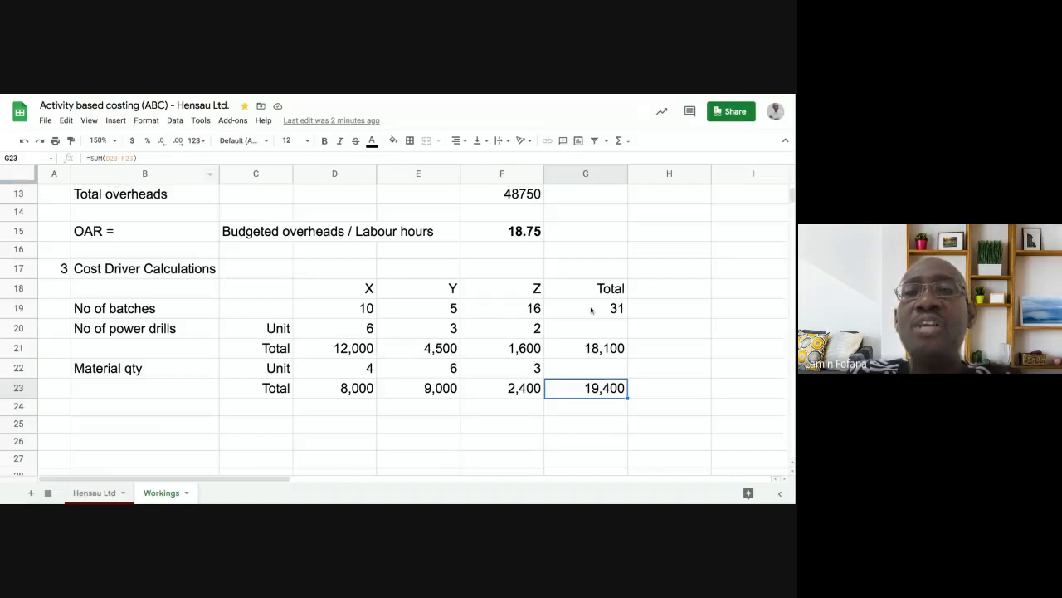
- Check the total formulas in G19 and G21 and the X material quantity in D23
click(593, 311)
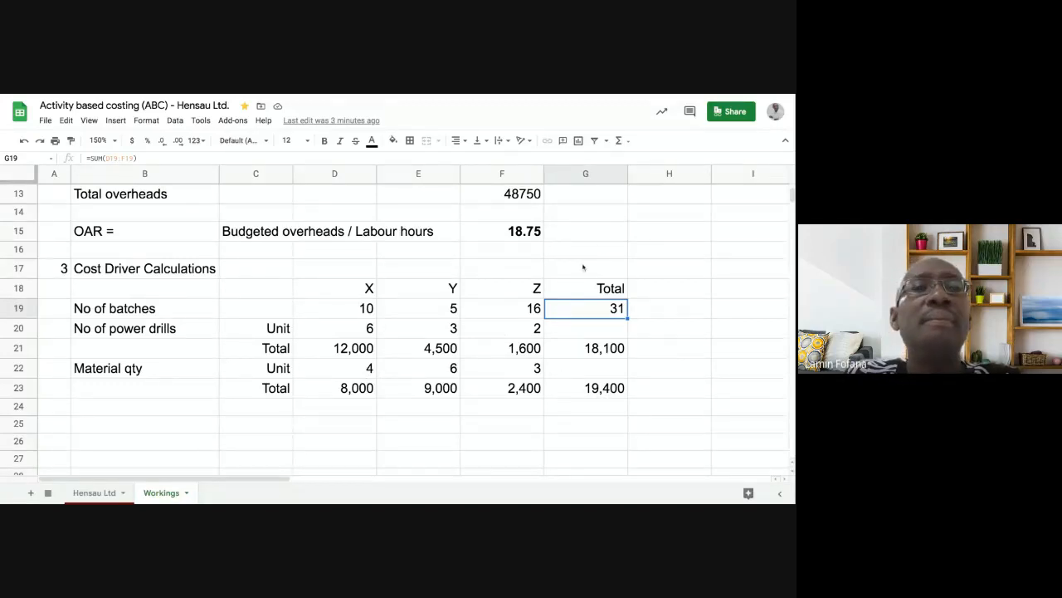
click(580, 350)
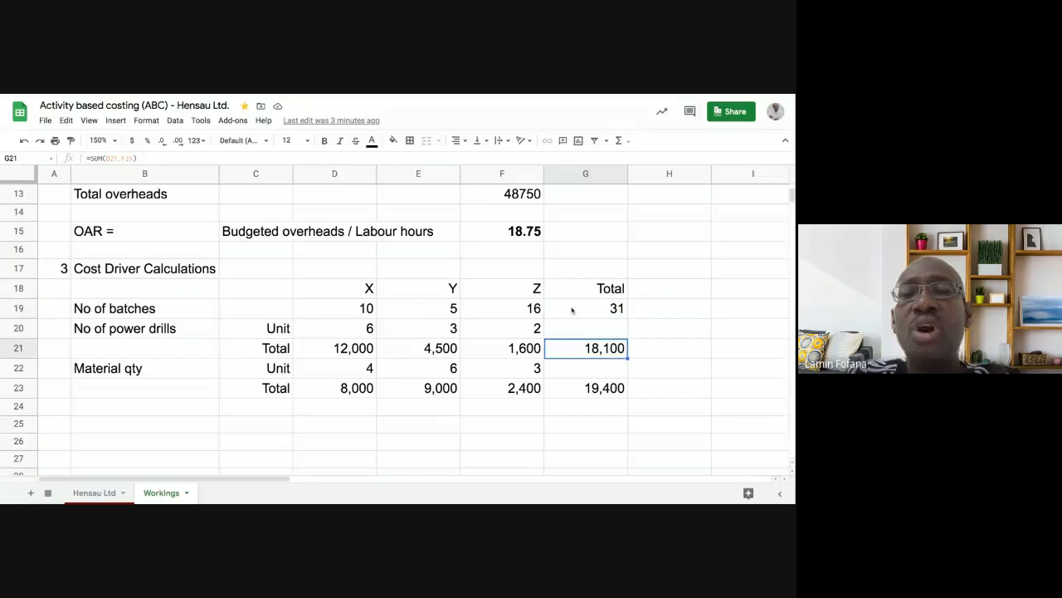
click(572, 310)
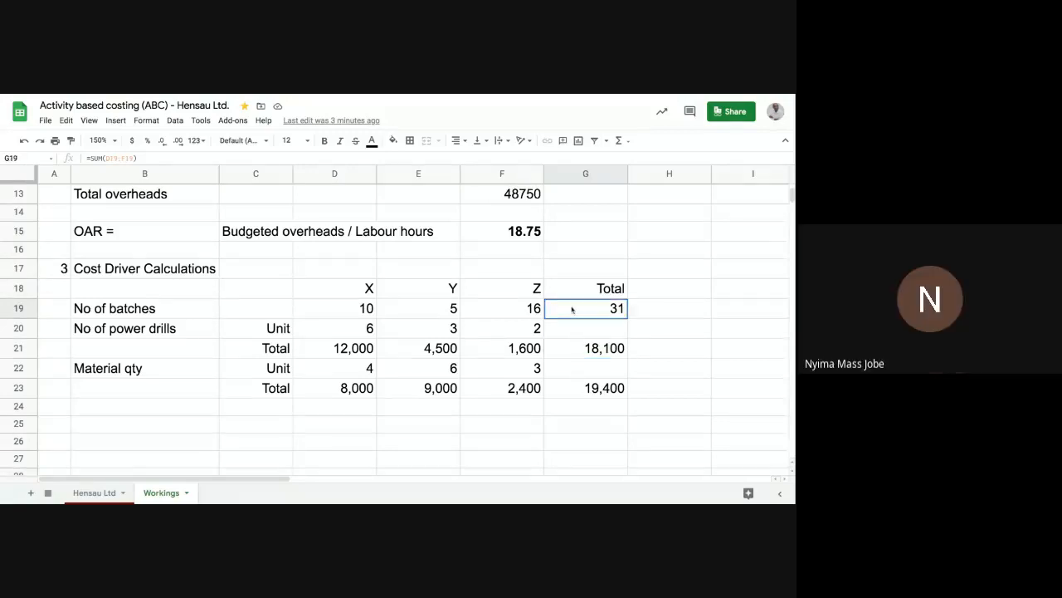
click(576, 351)
click(592, 310)
click(604, 351)
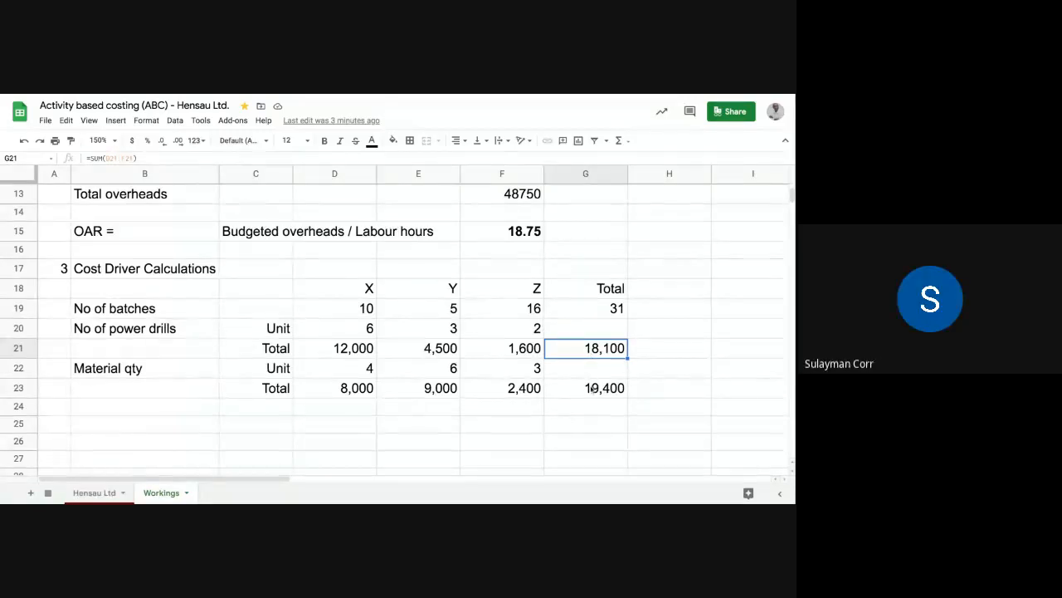
click(355, 394)
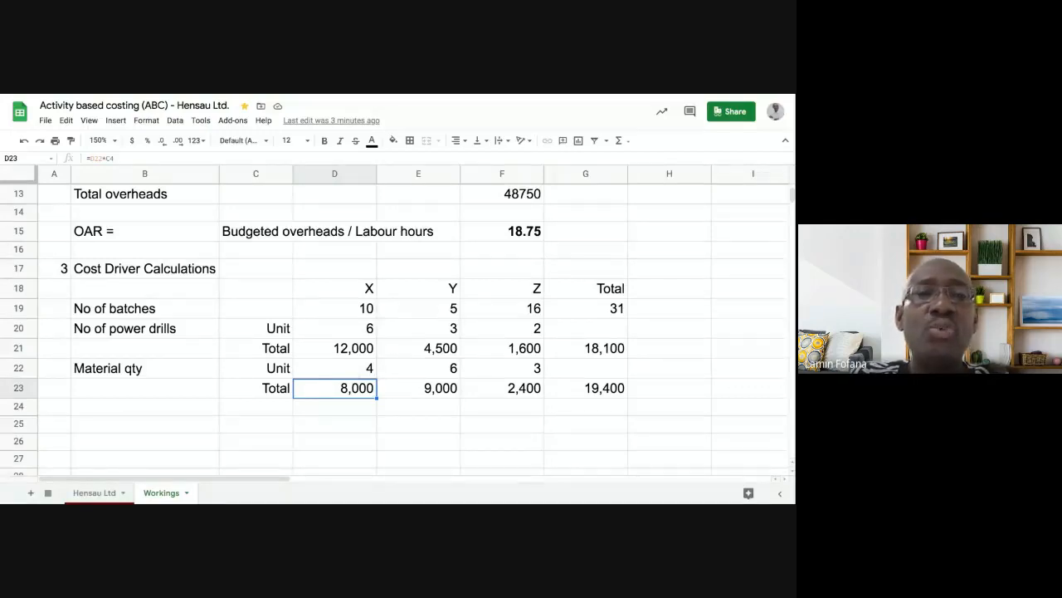
scroll(283, 241, up, 5)
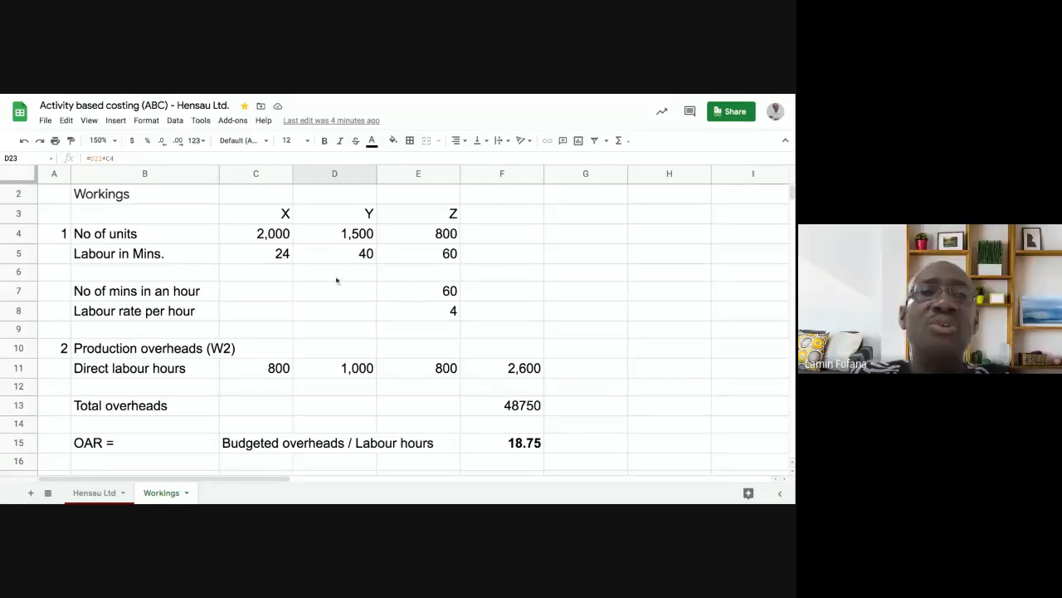
scroll(291, 278, down, 5)
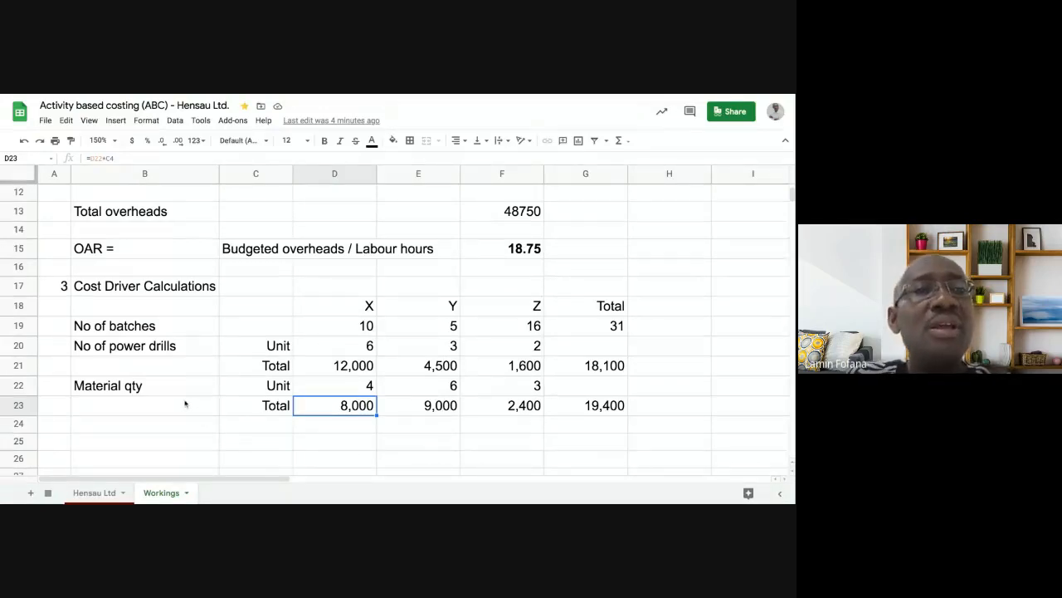
scroll(185, 403, down, 1)
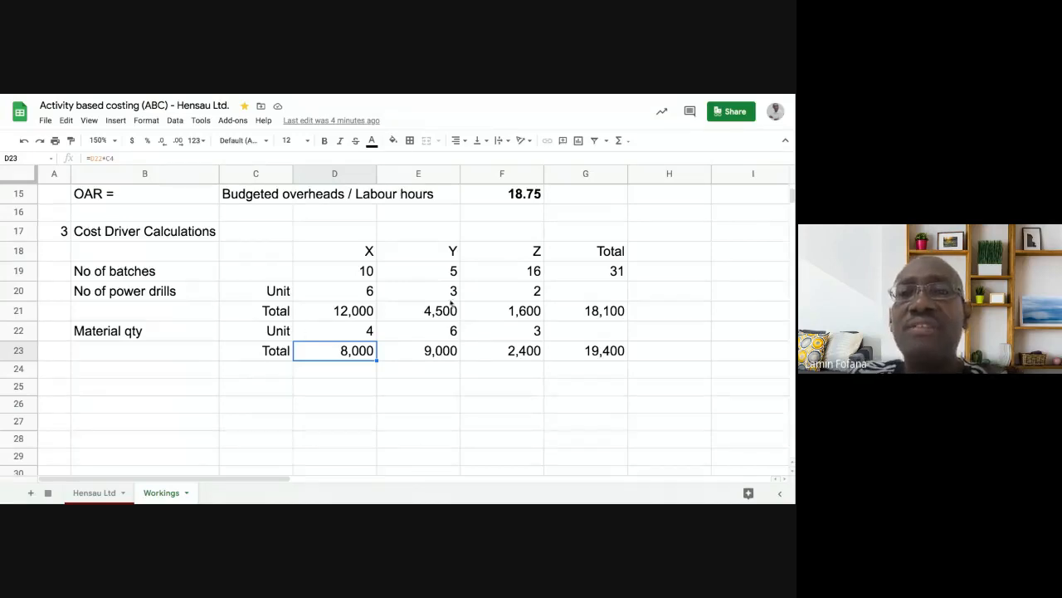
- Make the Total figures in G19:G23 bold, then select A24 for the next section
click(600, 274)
key(shift+Down)
key(shift+Down)
key(shift+Down)
key(shift+Down)
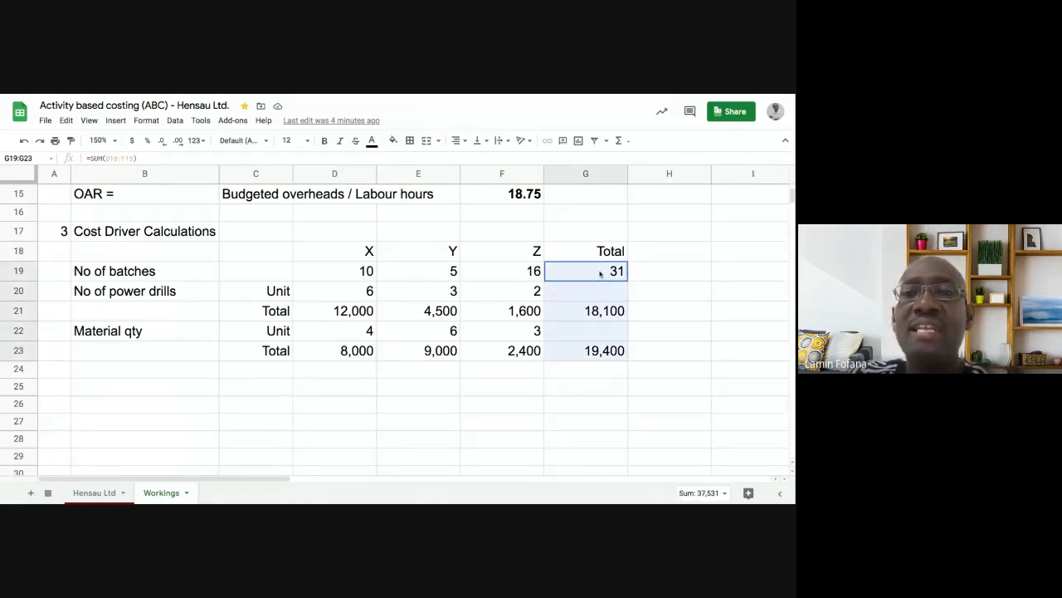
click(325, 141)
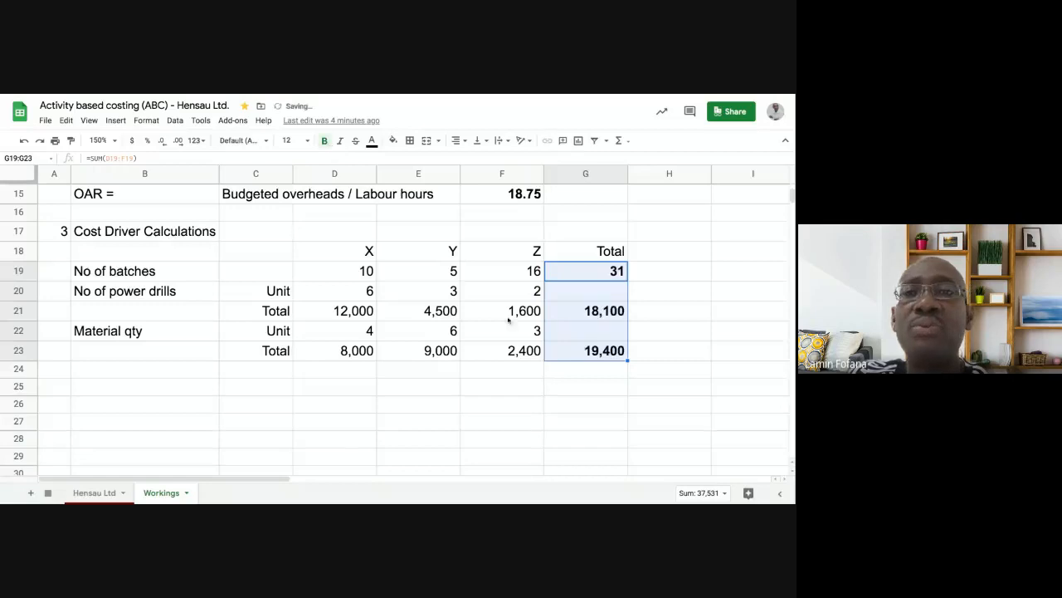
click(592, 404)
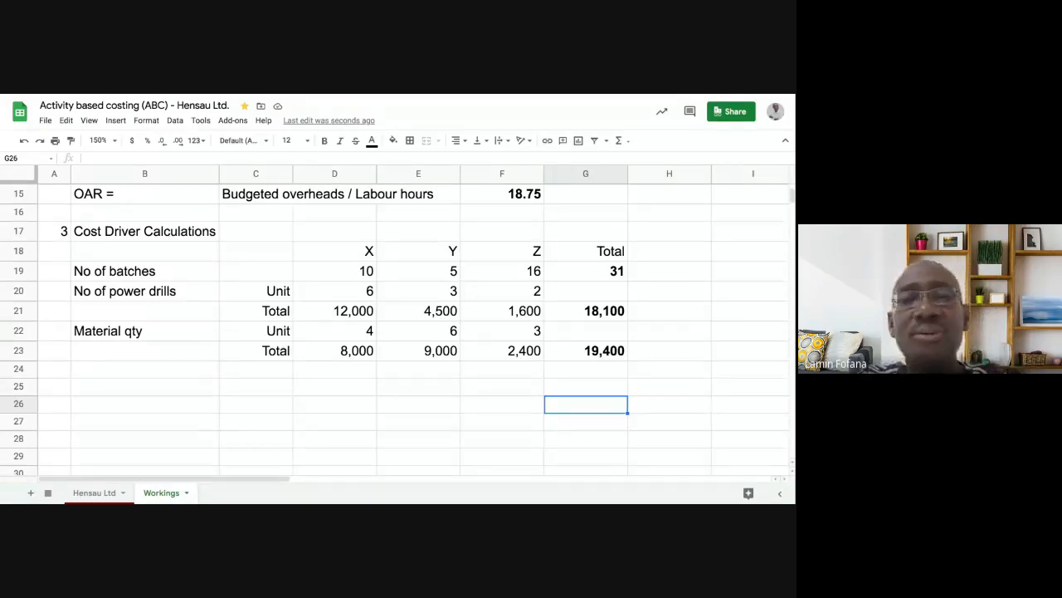
click(114, 376)
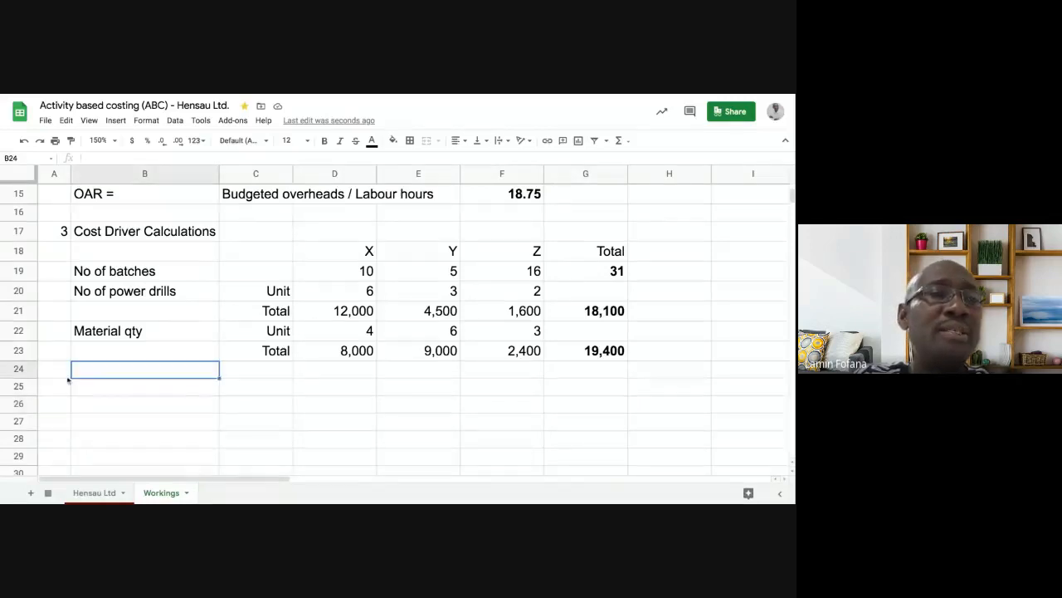
click(67, 375)
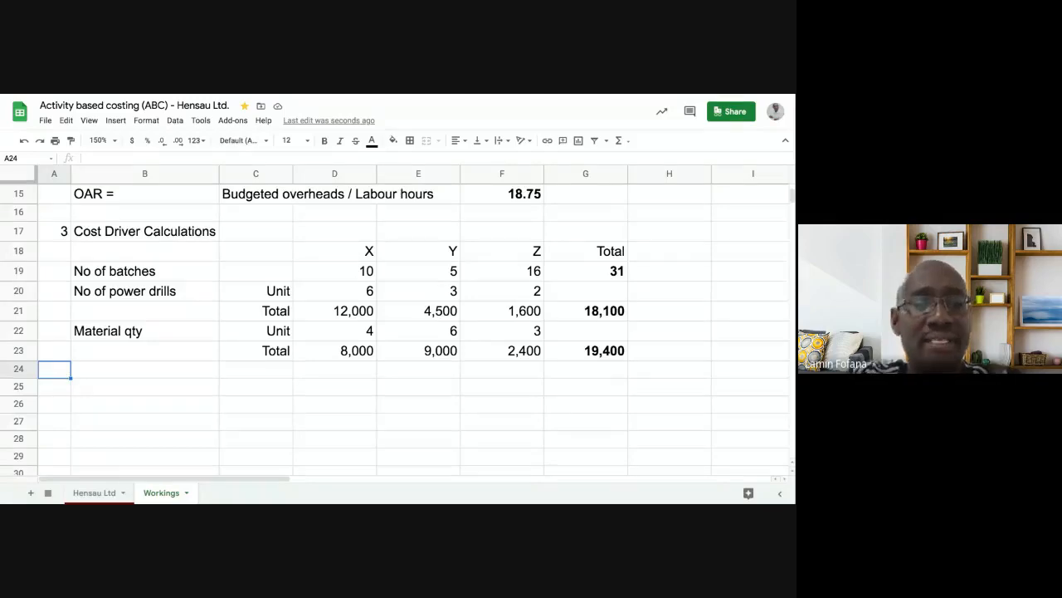
- Enter section number 4 in A24 and compare it against the Cost Driver Calculations heading
text(4)
key(Tab)
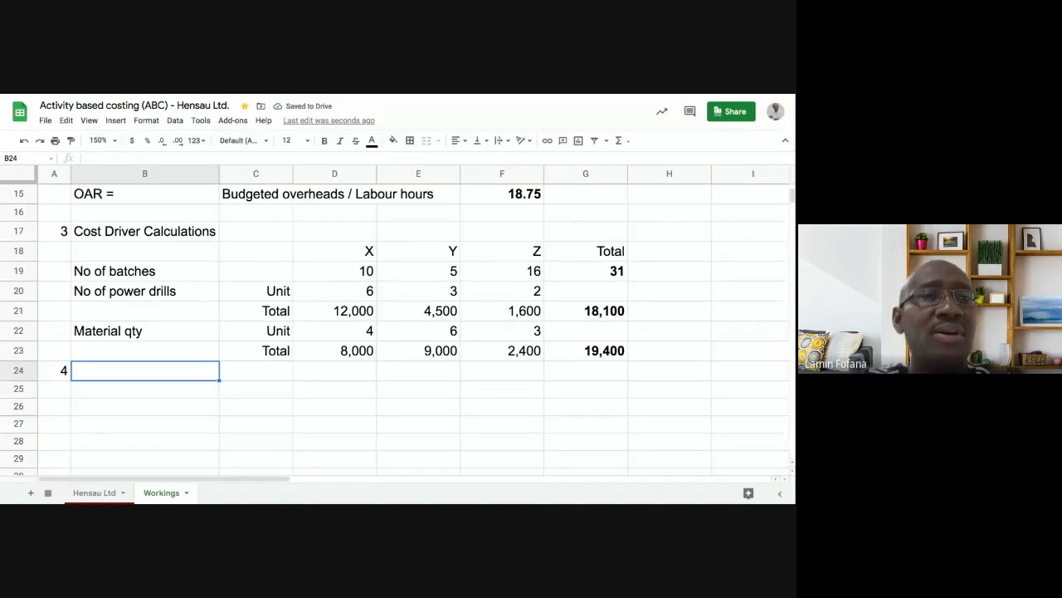
click(149, 236)
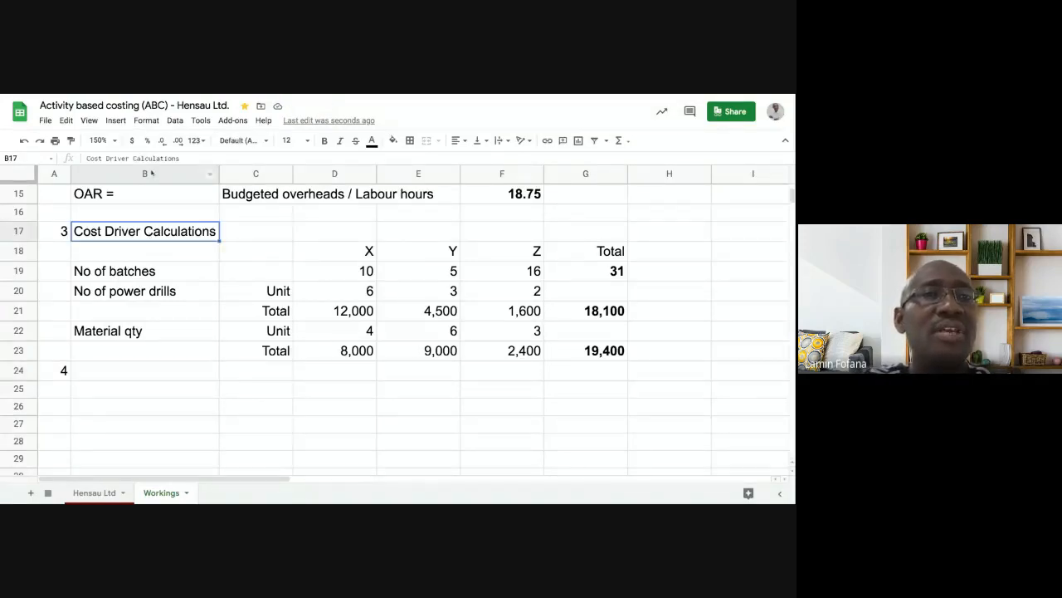
click(180, 279)
click(146, 232)
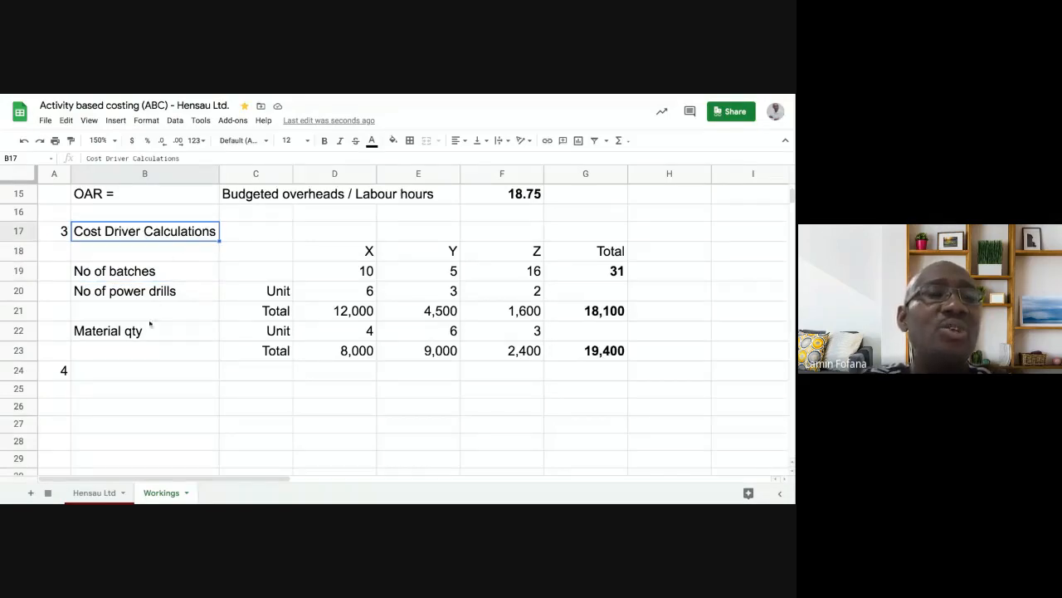
click(161, 259)
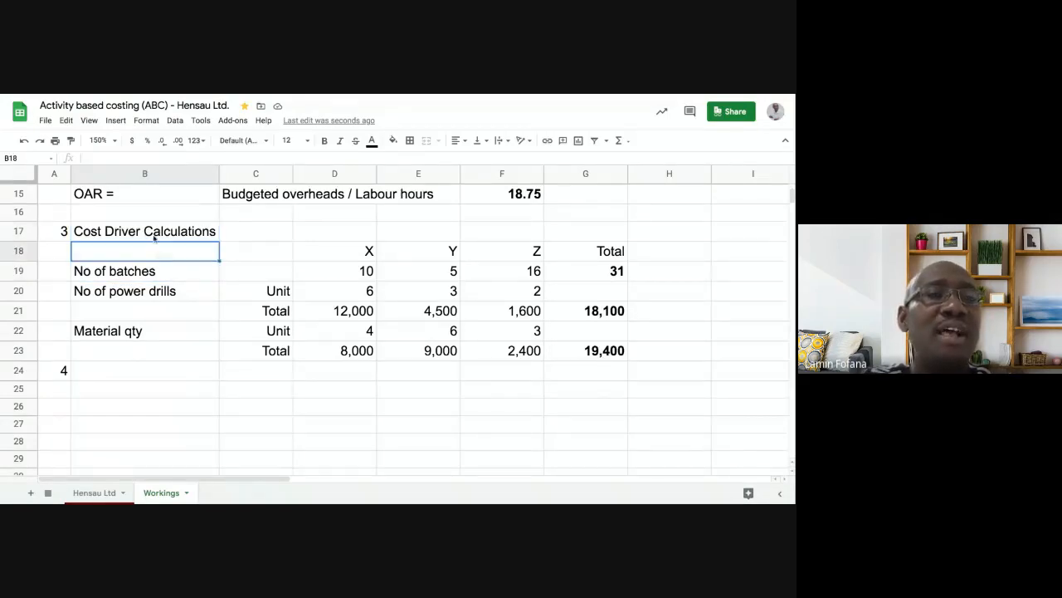
click(153, 234)
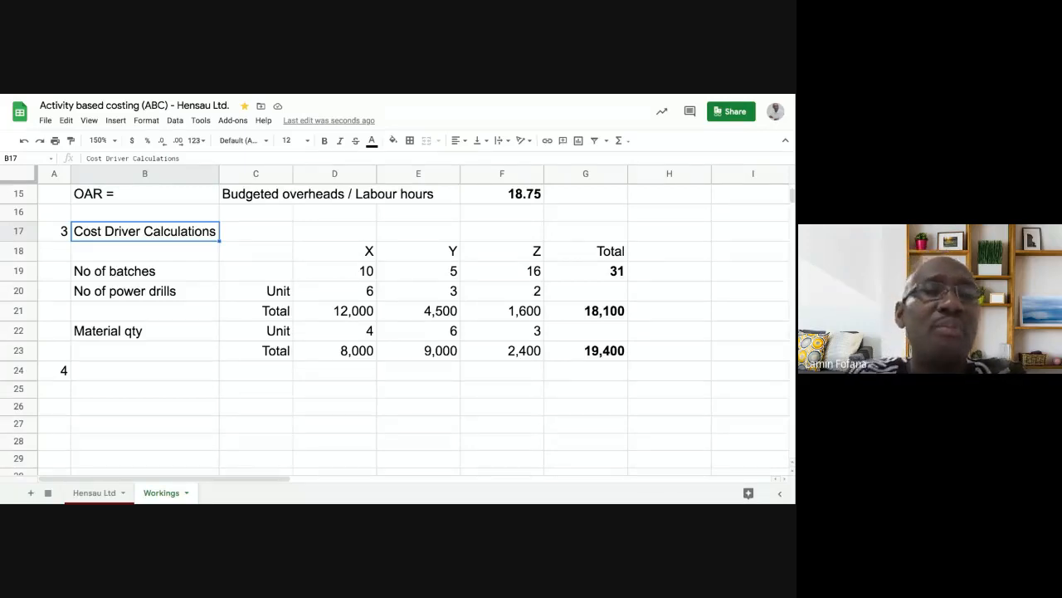
click(131, 376)
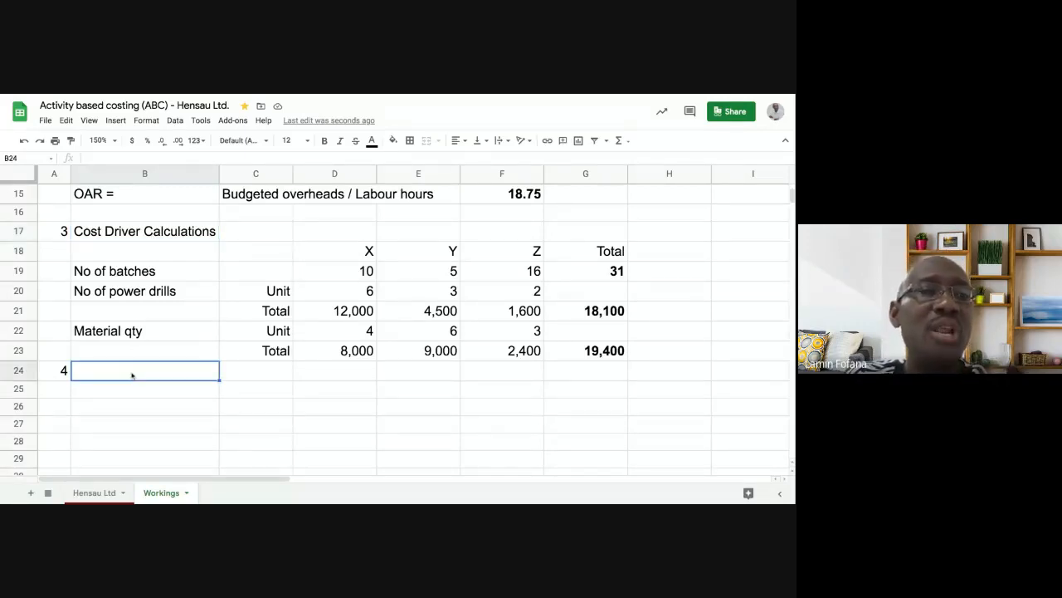
click(150, 236)
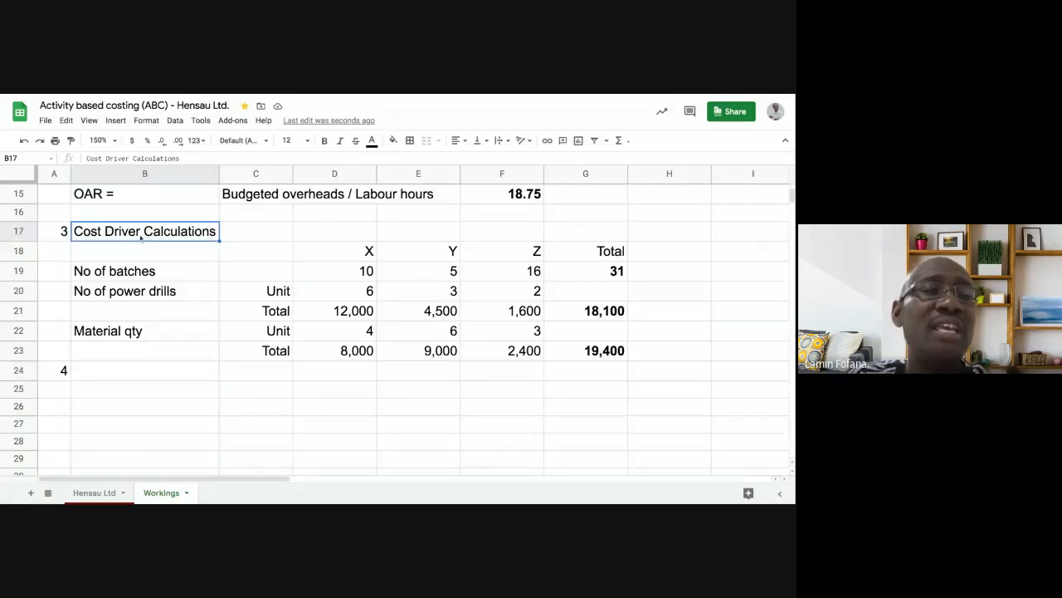
- Copy the Cost Driver Calculations heading from B17 into B24
click(112, 375)
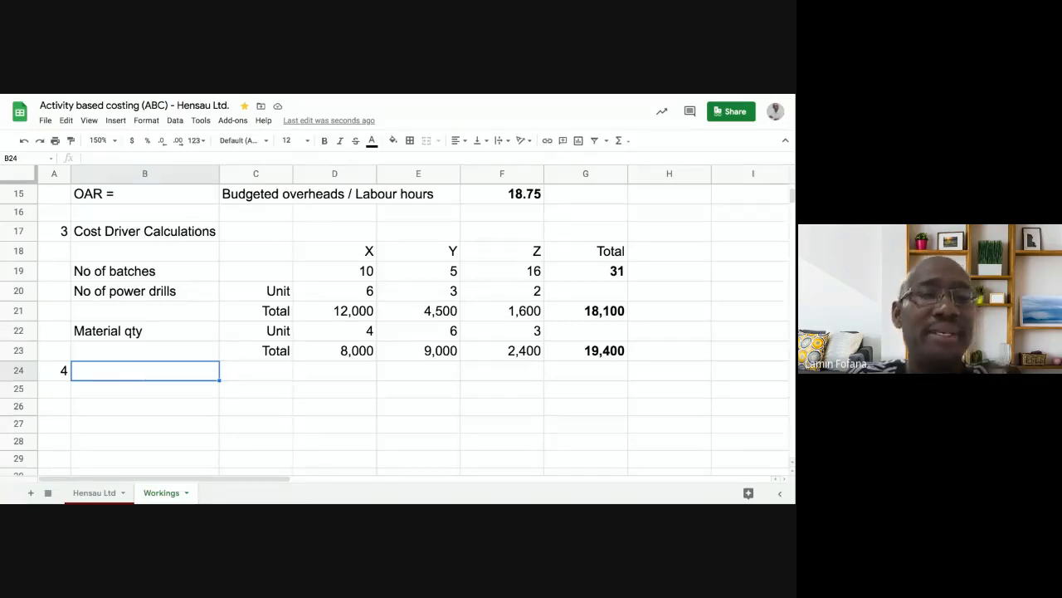
click(147, 389)
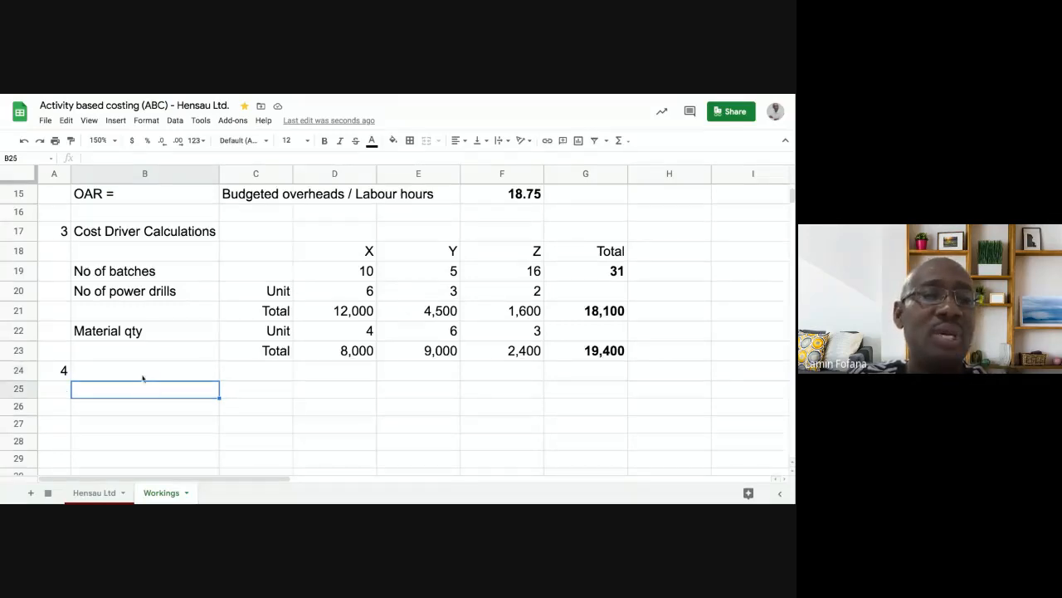
click(142, 373)
click(133, 232)
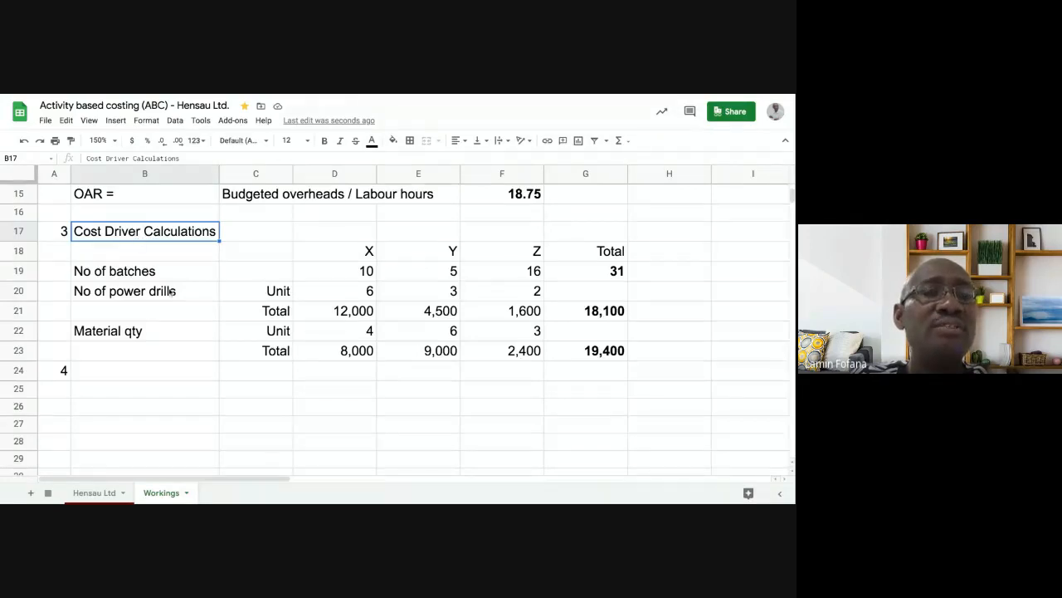
click(183, 349)
click(148, 231)
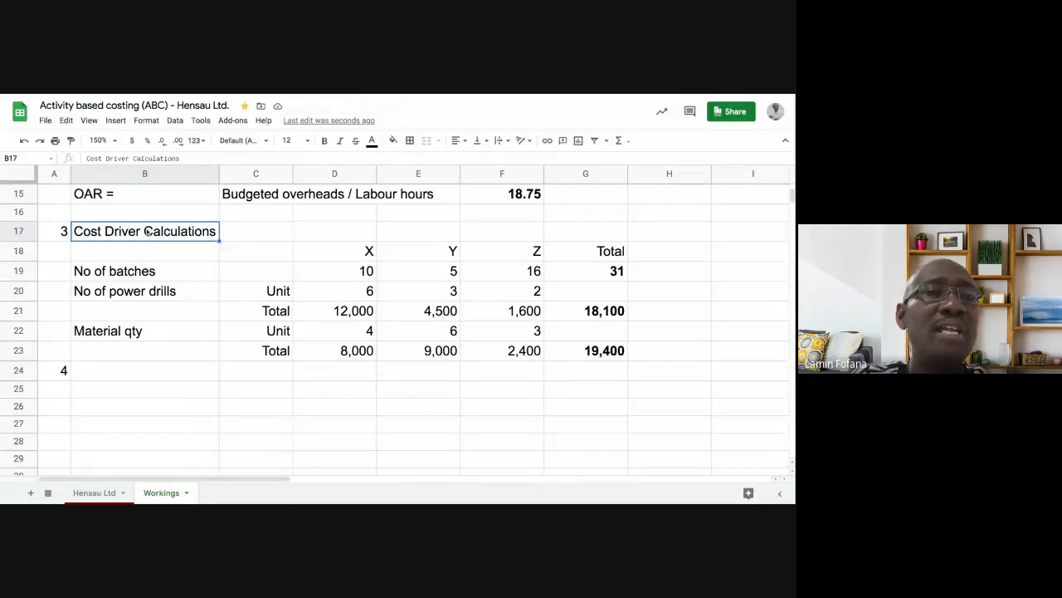
right_click(148, 231)
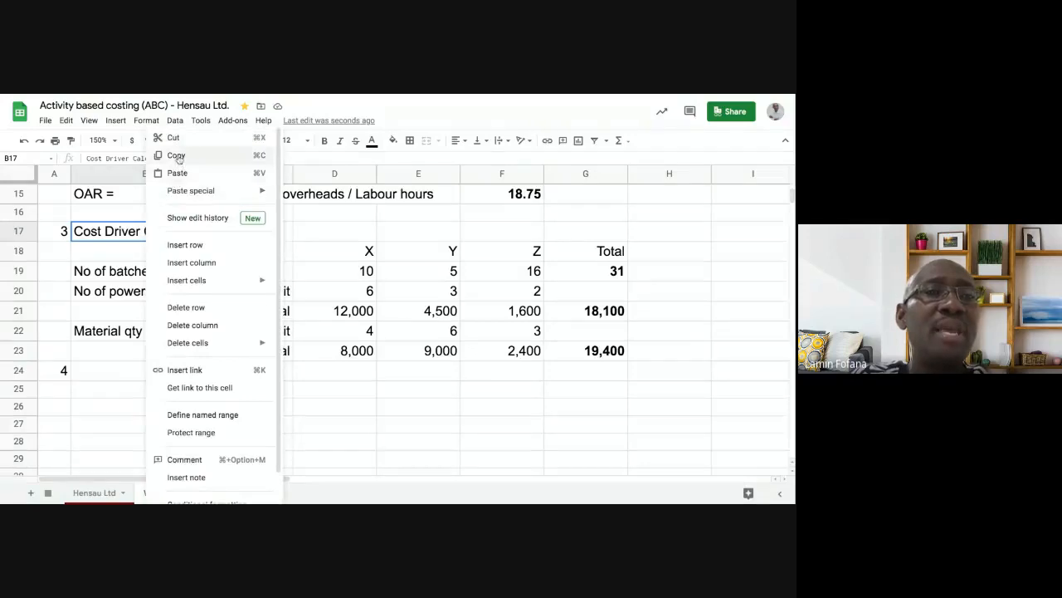
click(176, 155)
click(149, 369)
right_click(149, 370)
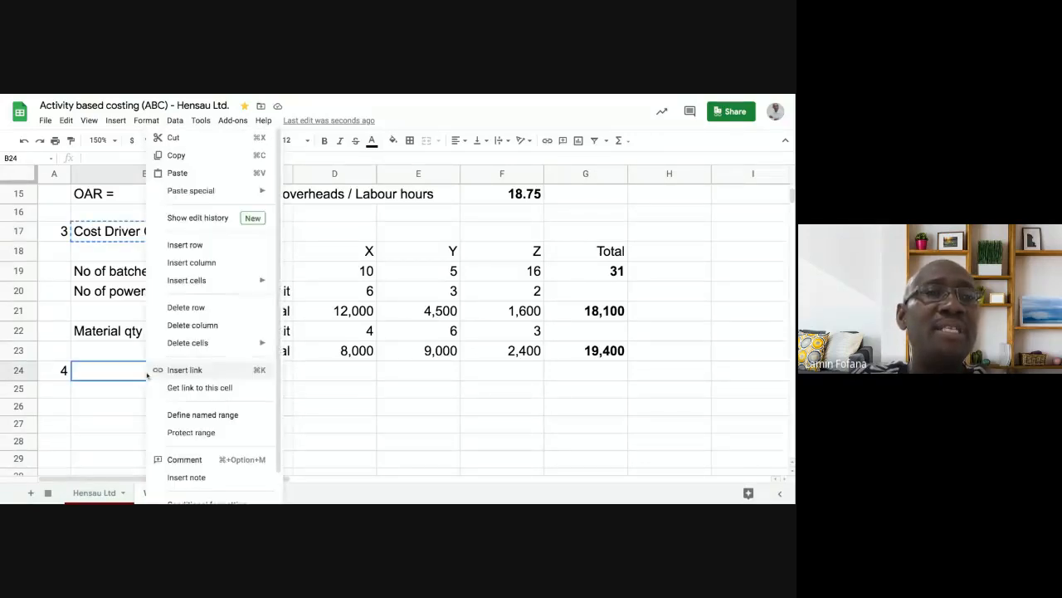
click(178, 173)
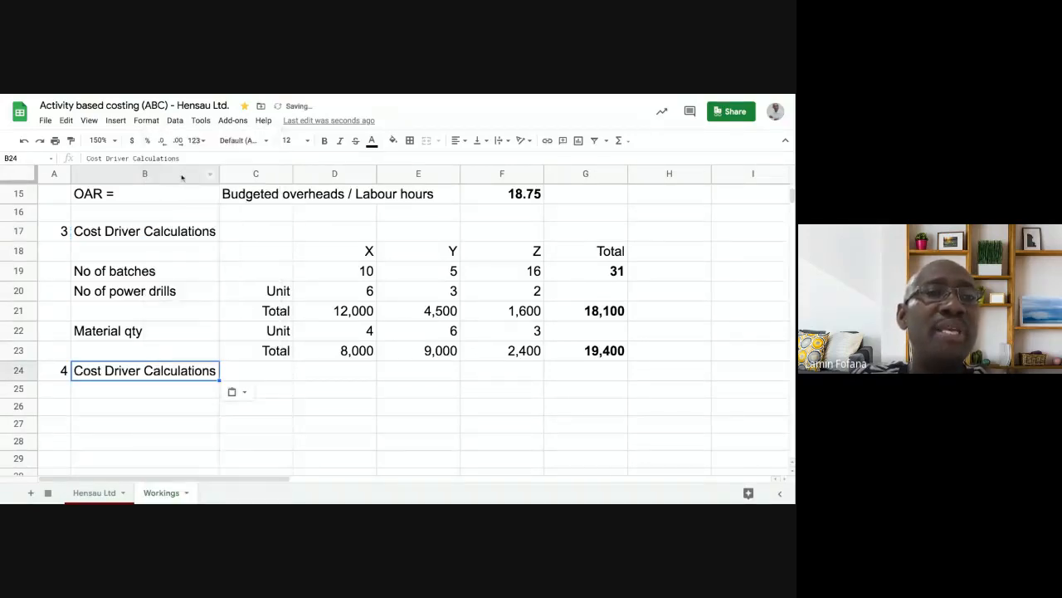
click(161, 390)
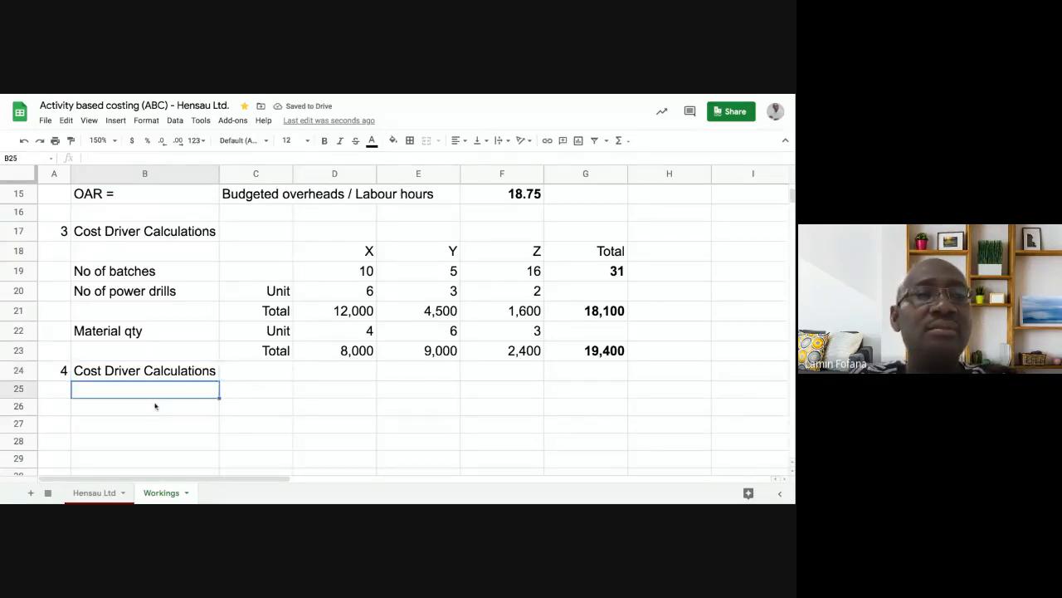
- Delete the duplicated heading text from B24
click(159, 374)
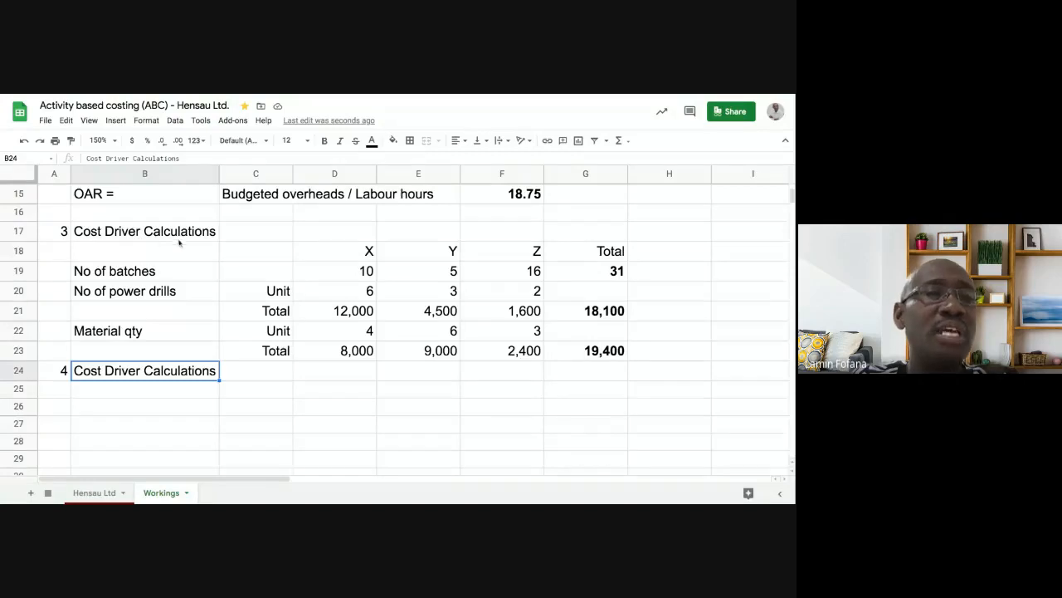
key(Delete)
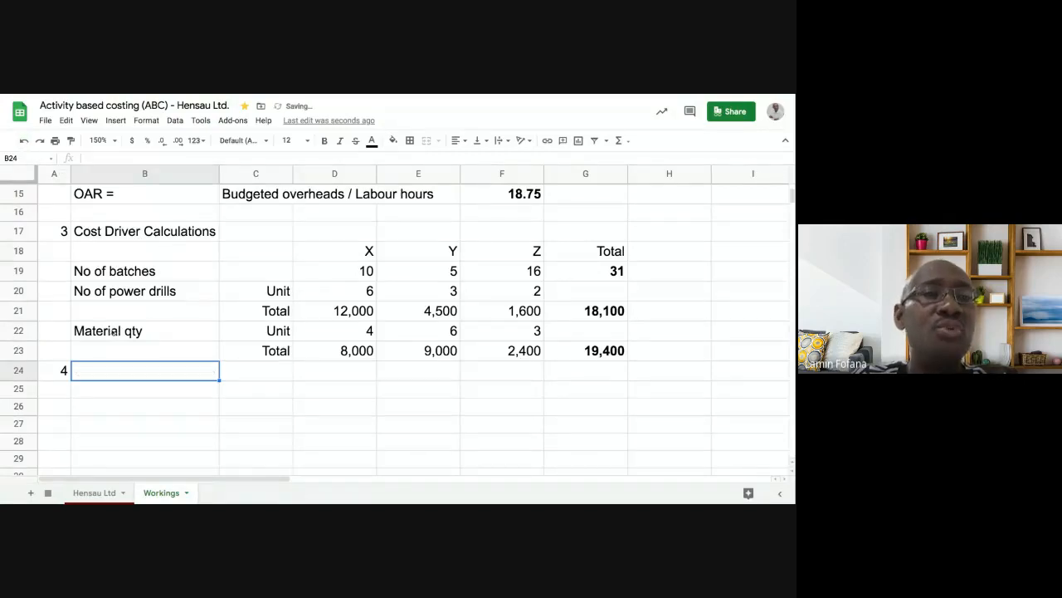
click(154, 406)
click(137, 234)
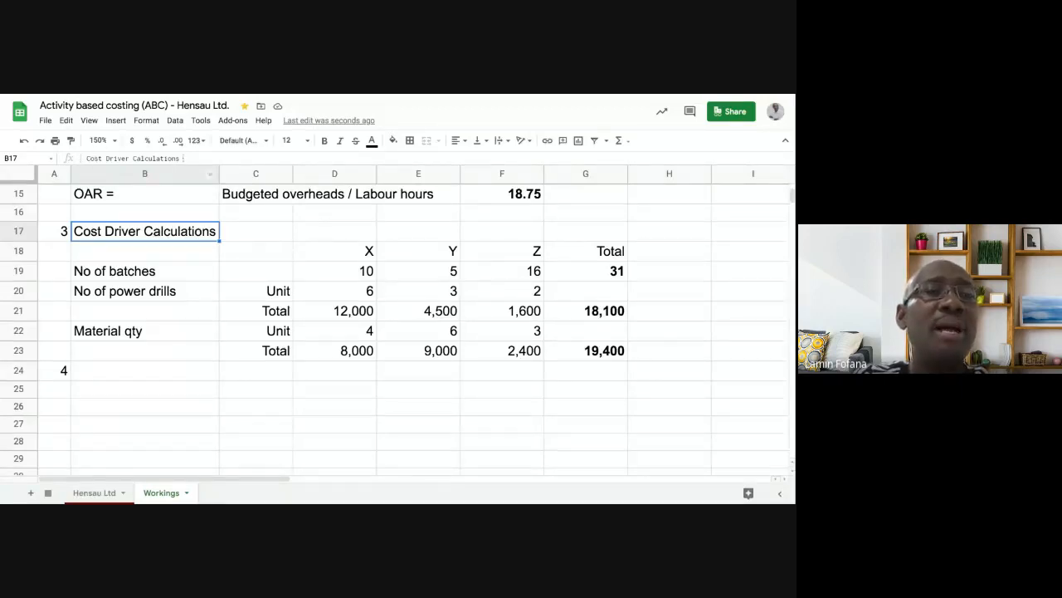
click(129, 158)
key(ctrl+shift+Left)
key(ctrl+shift+Left)
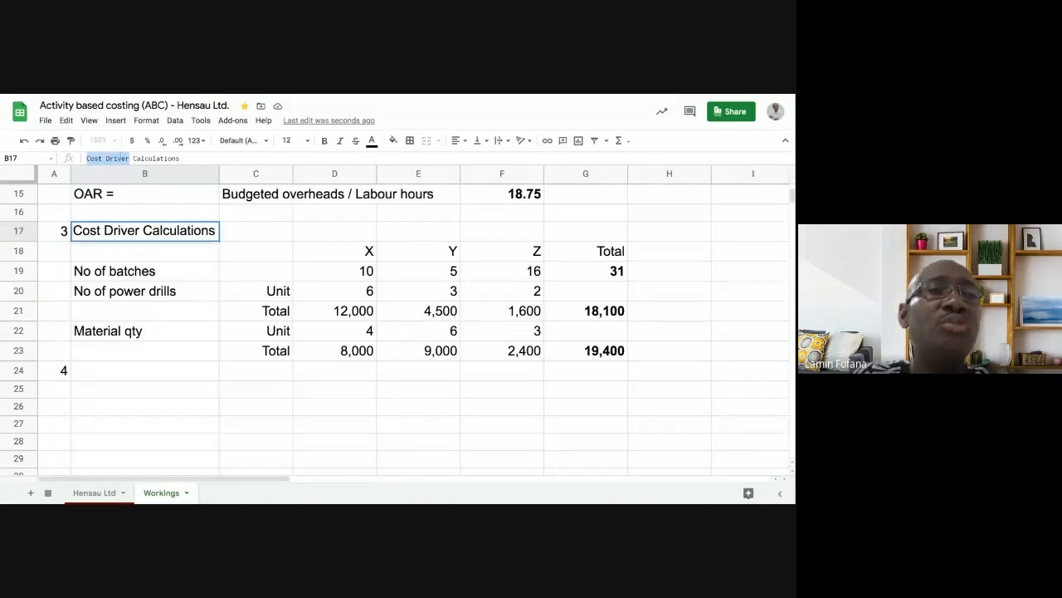
click(107, 157)
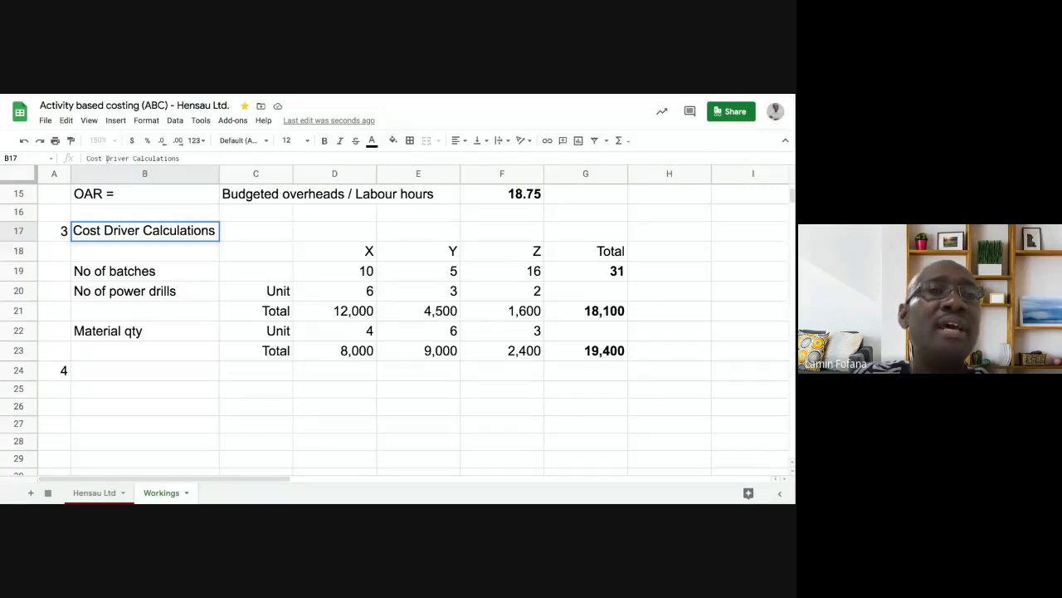
drag(107, 157, 130, 158)
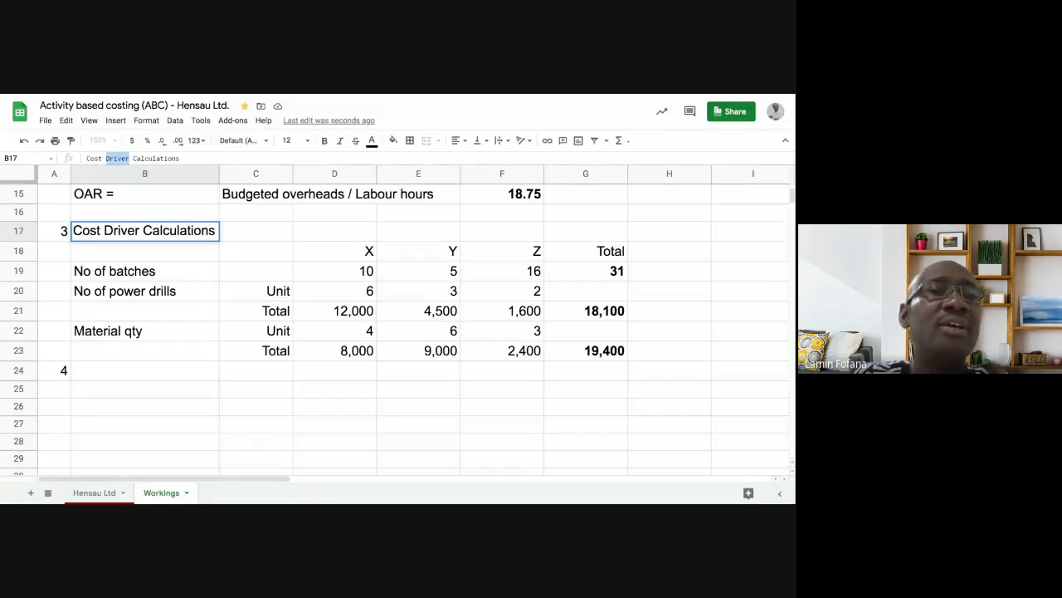
click(122, 158)
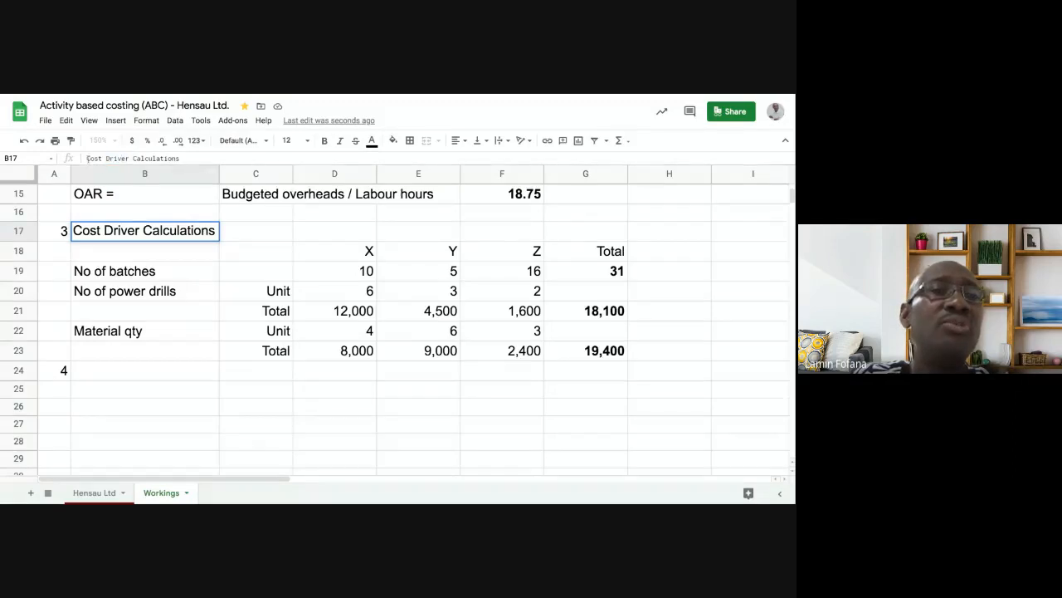
drag(86, 158, 129, 158)
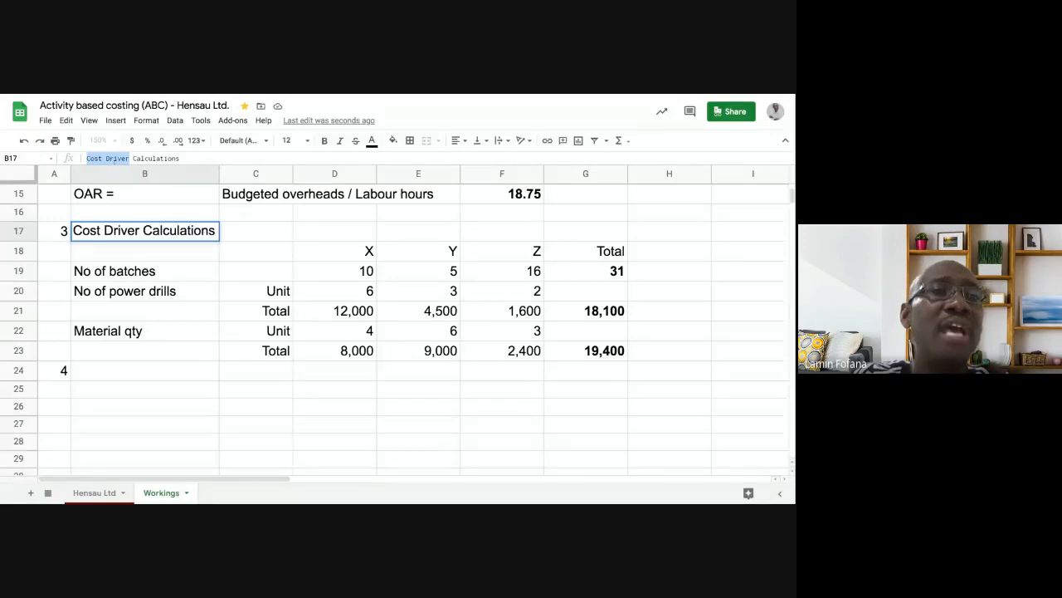
click(115, 373)
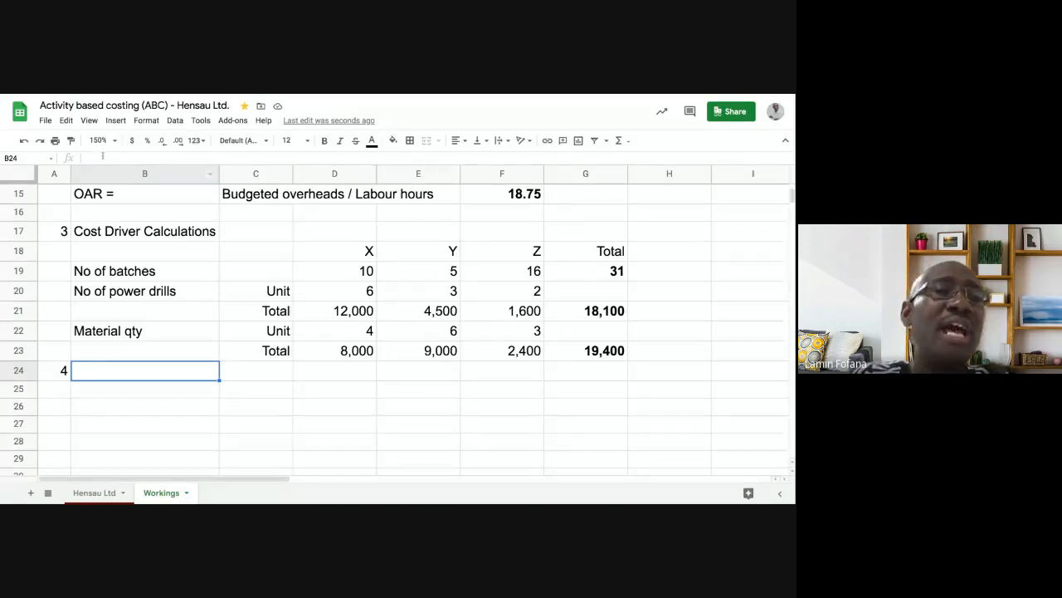
click(97, 158)
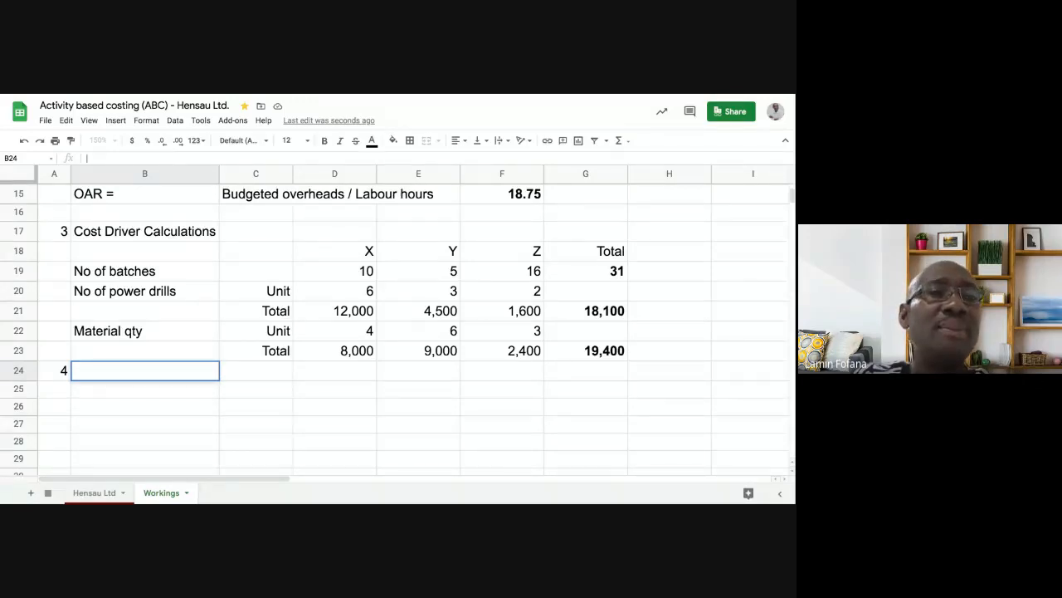
text(Cost Driver)
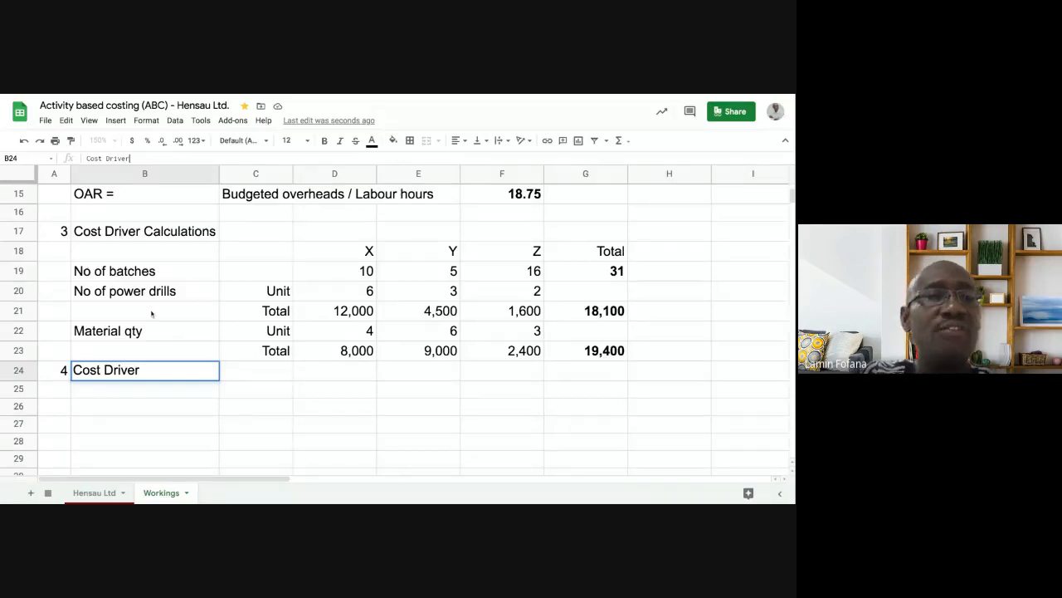
text( rate)
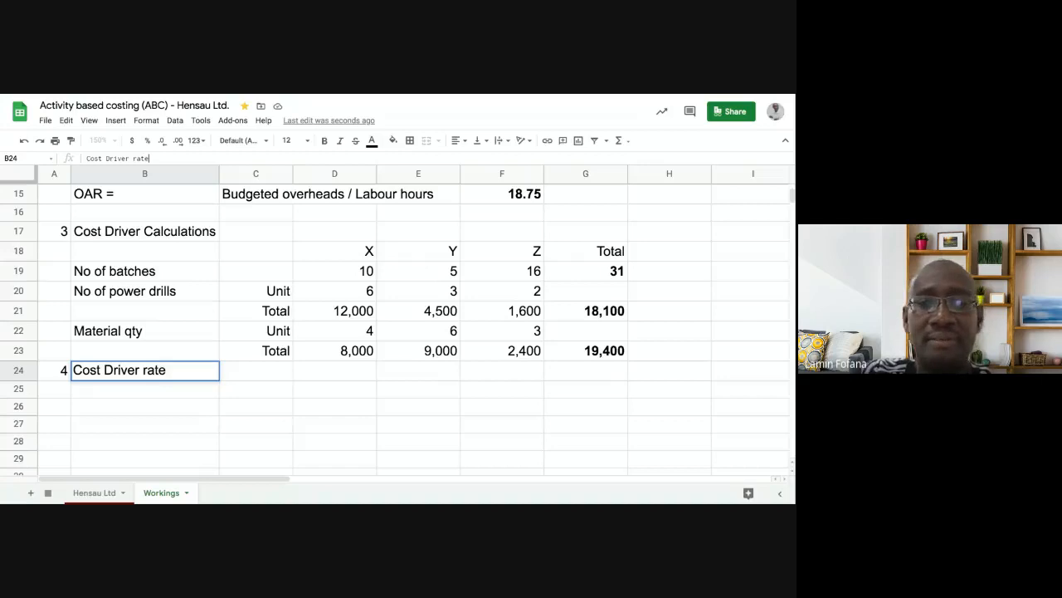
key(Return)
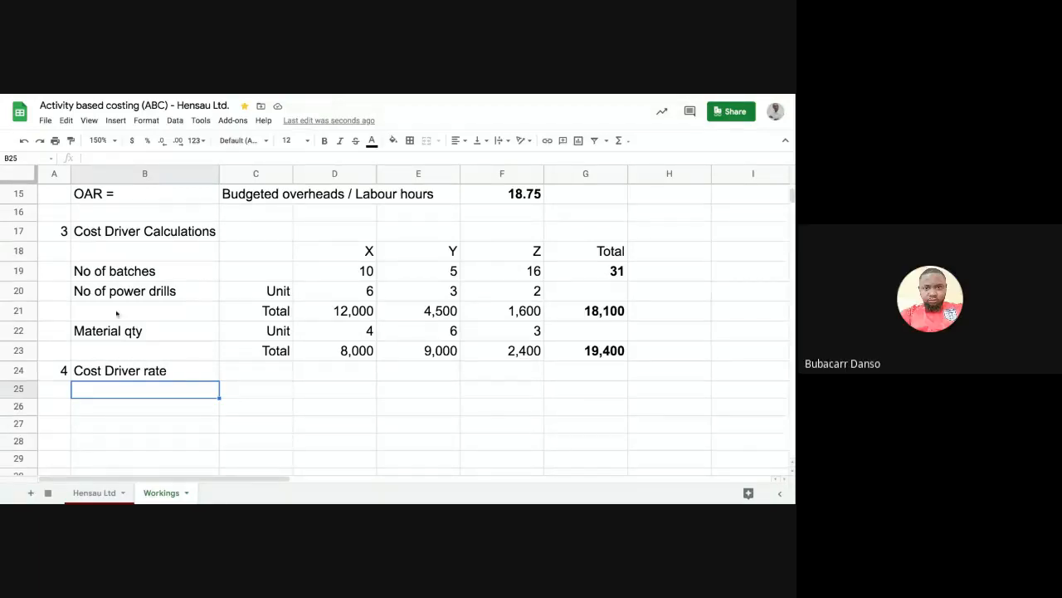
click(24, 140)
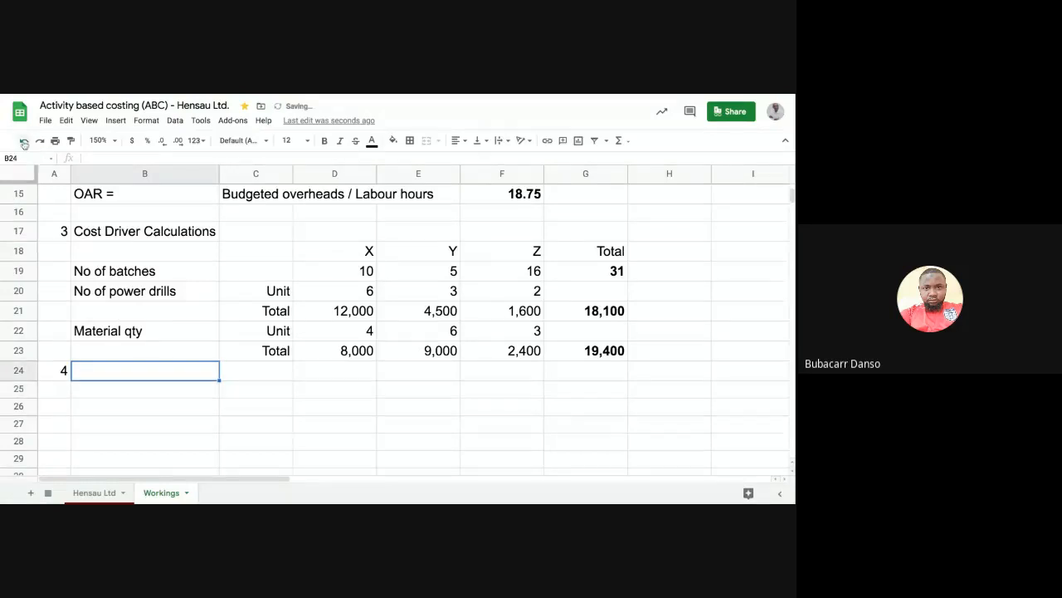
click(155, 390)
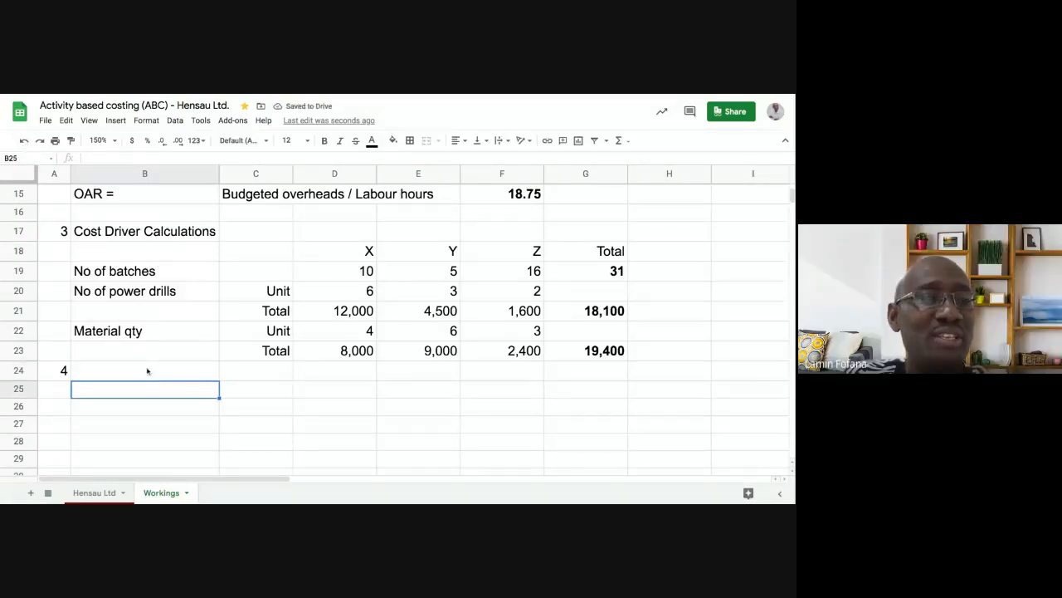
click(147, 371)
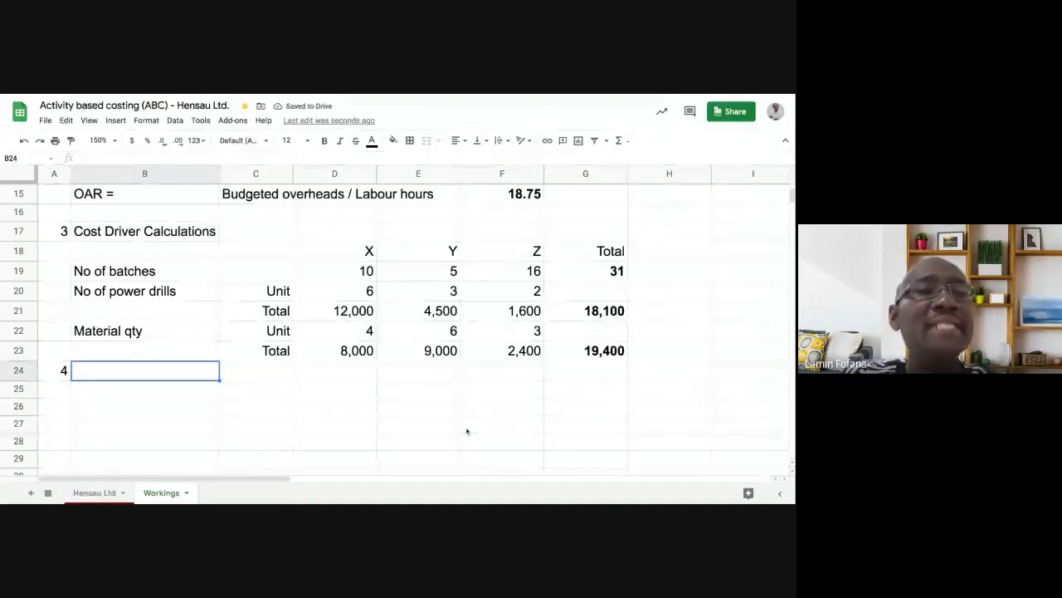
click(144, 231)
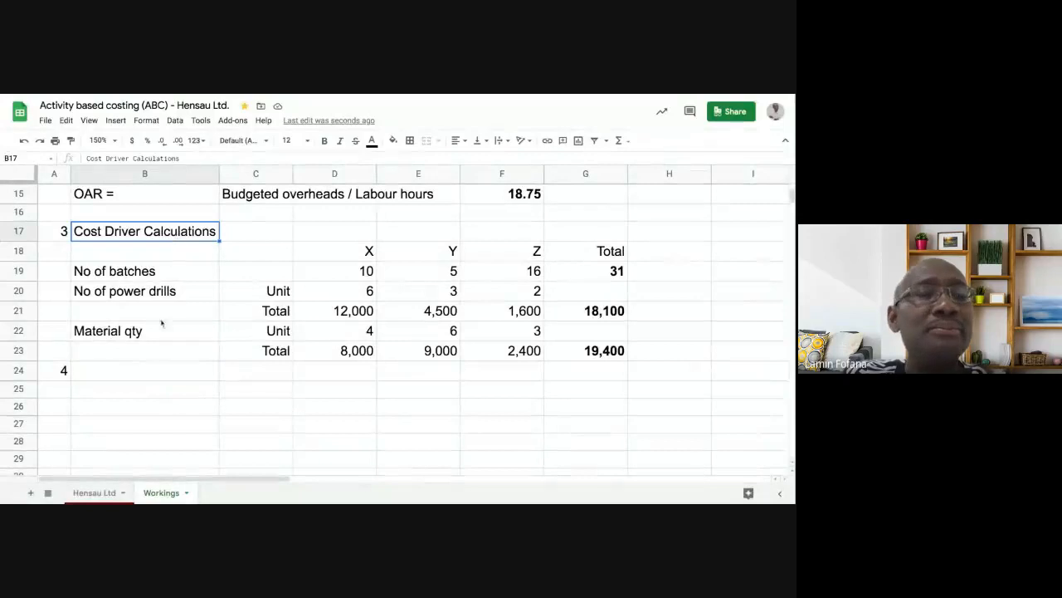
click(143, 372)
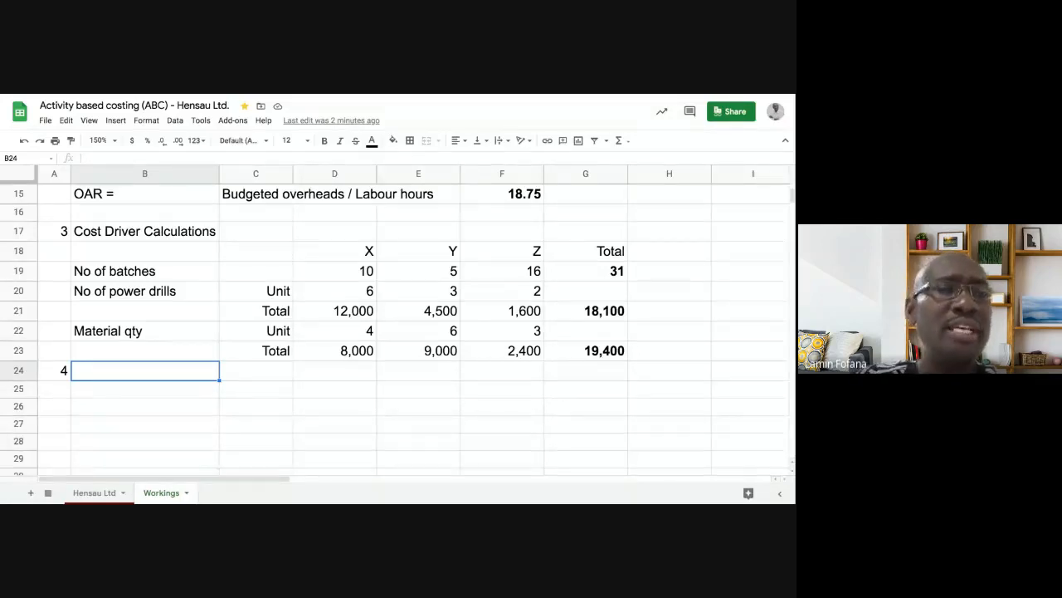
- Compare the B17 Cost Driver Calculations heading with the empty cell B24
click(169, 231)
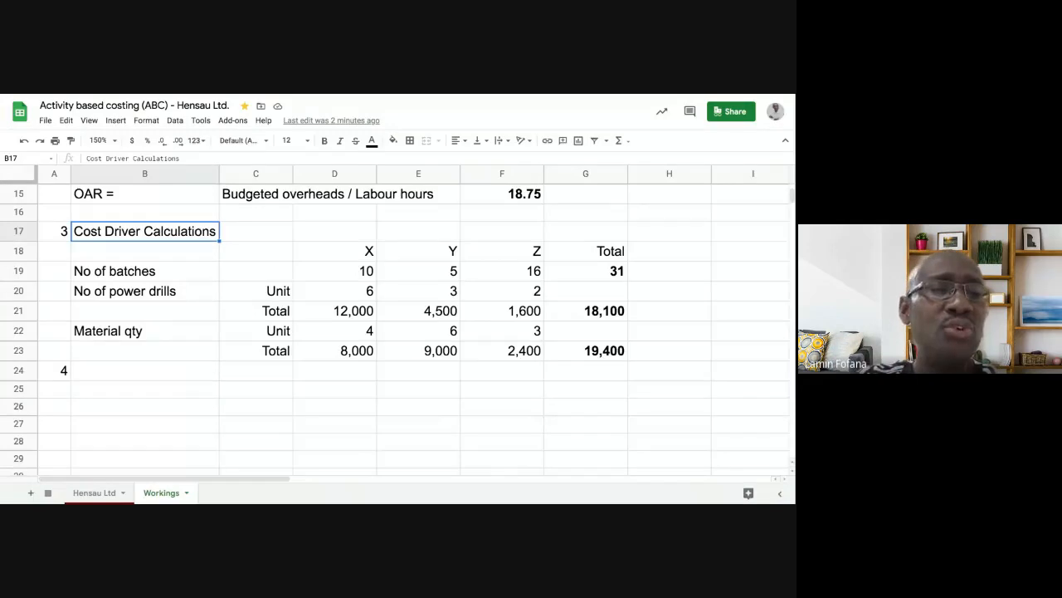
click(108, 373)
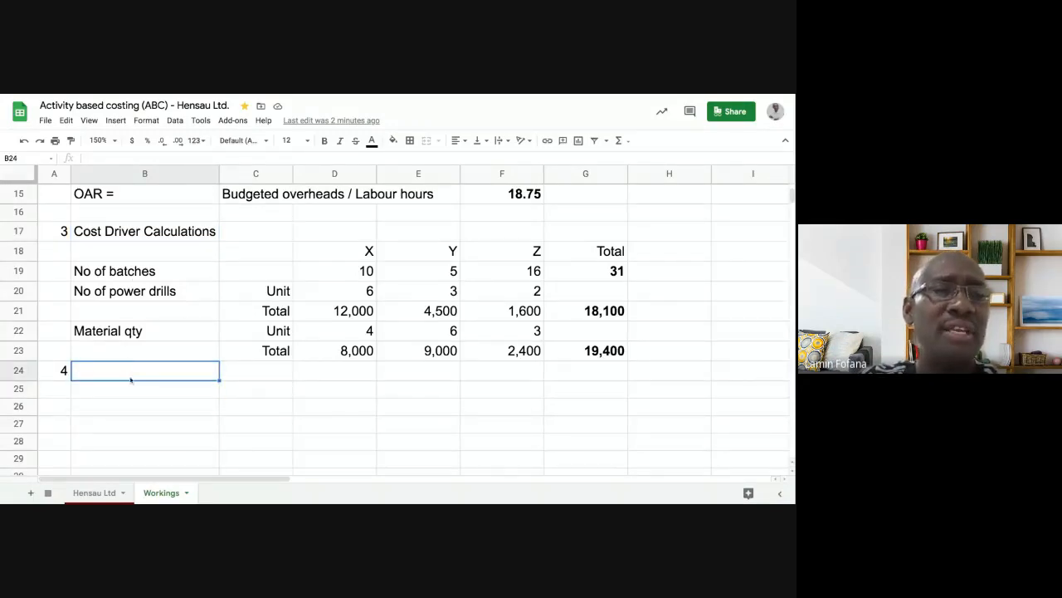
click(130, 390)
click(128, 369)
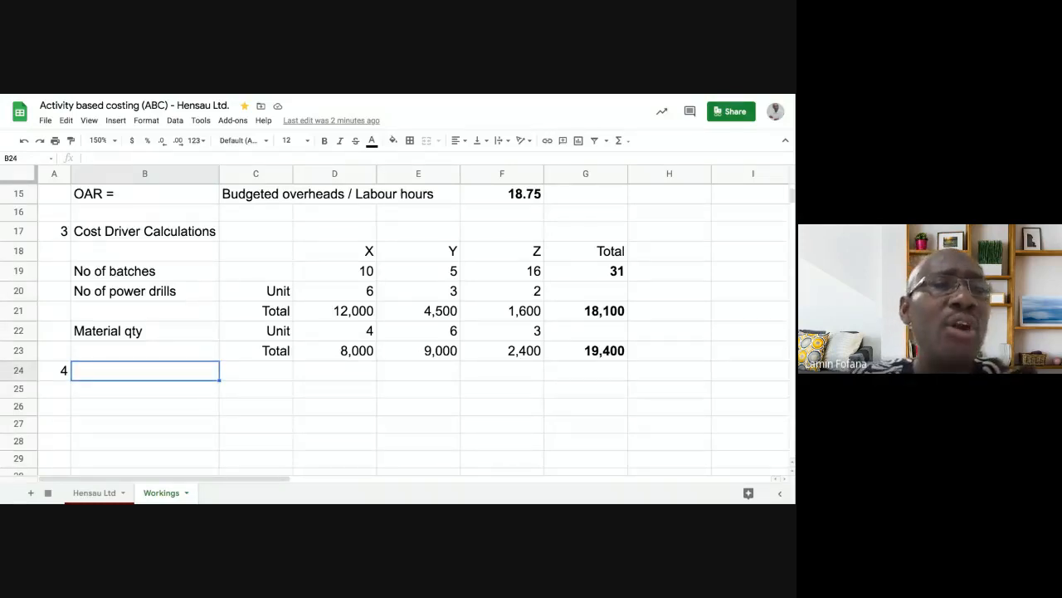
click(137, 233)
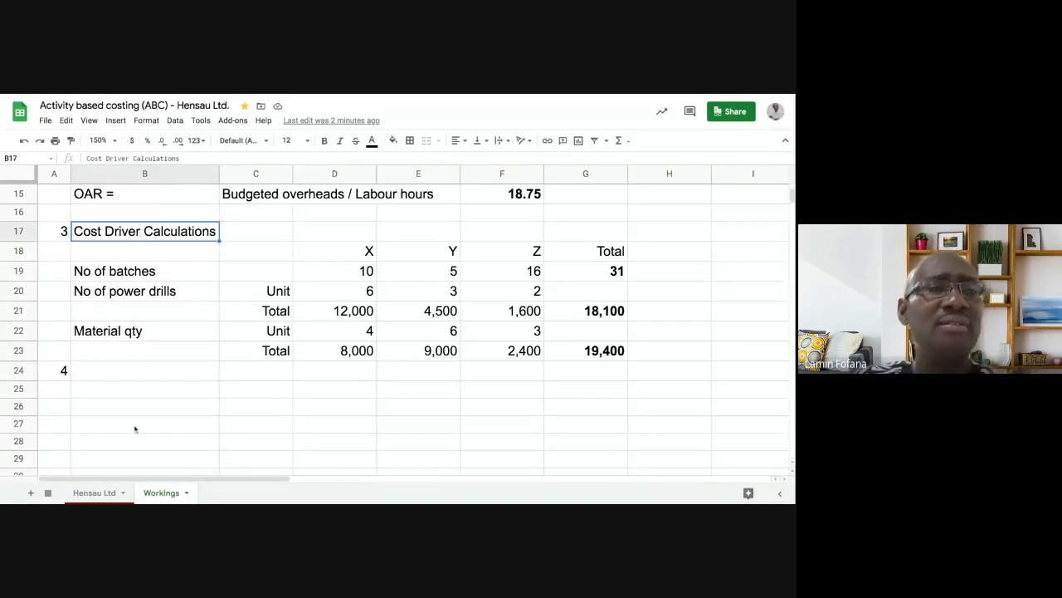
click(124, 372)
click(145, 234)
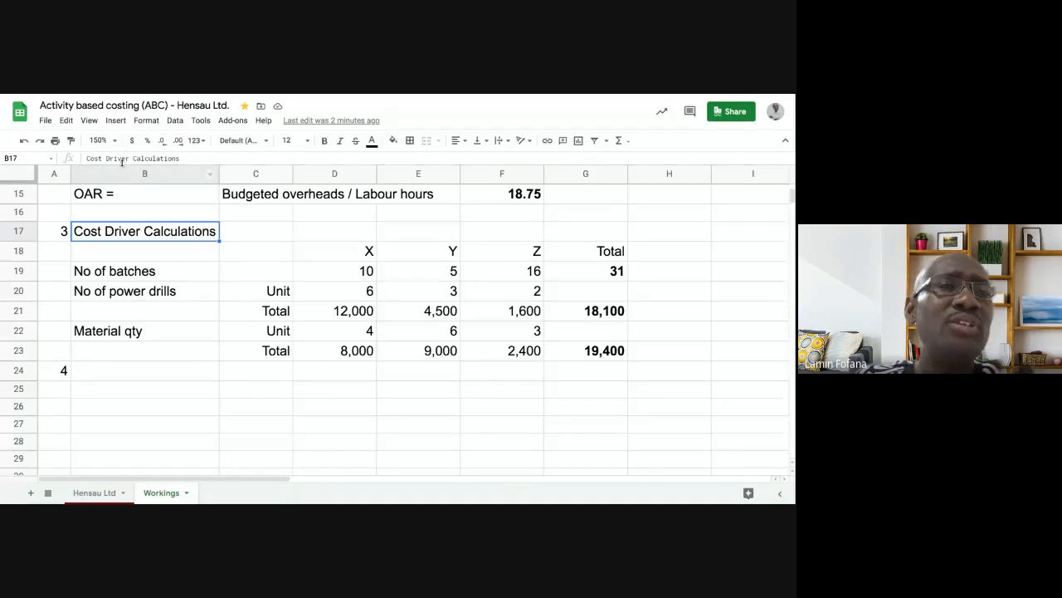
click(123, 374)
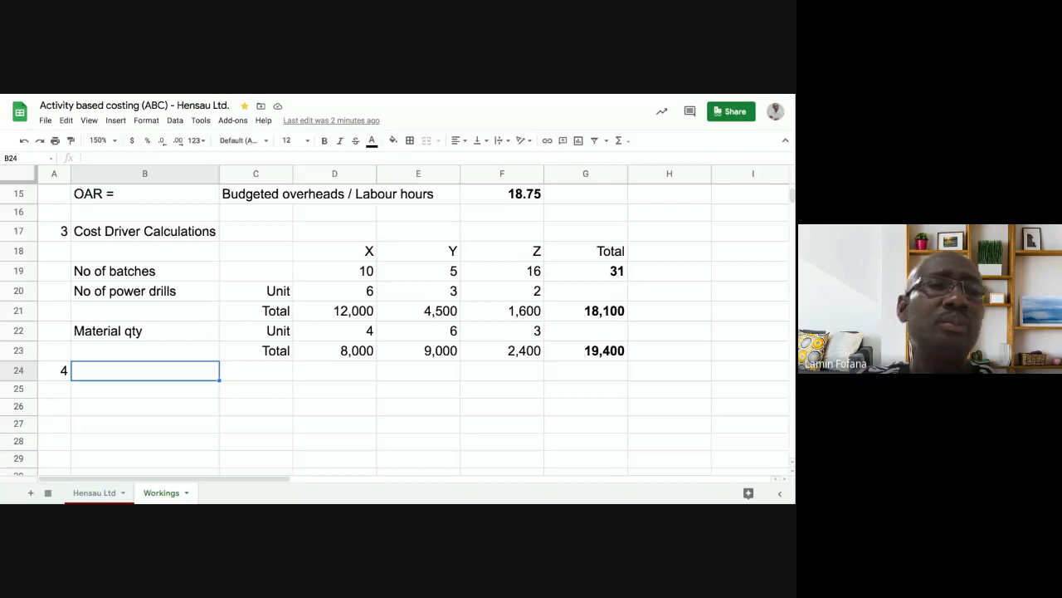
click(138, 234)
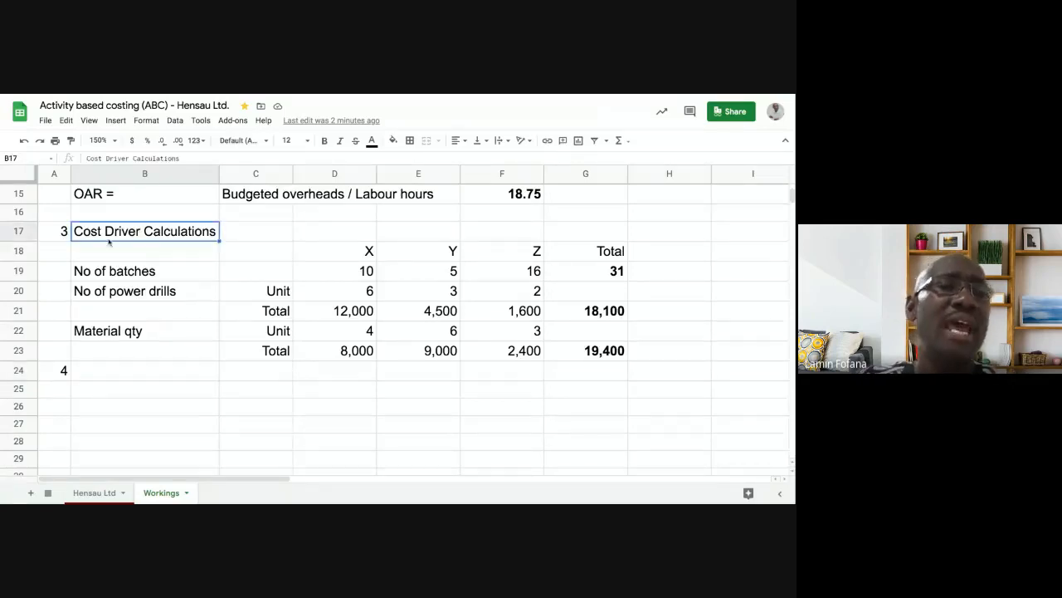
- Copy the Cost Driver Calculations heading from B17 and paste it into B24
right_click(123, 235)
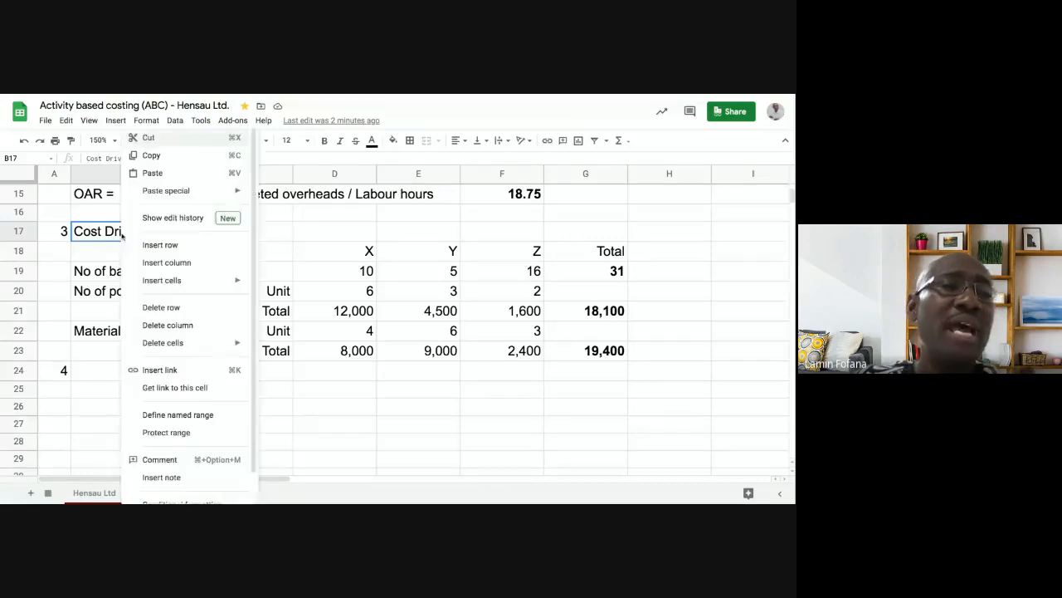
click(145, 155)
click(118, 373)
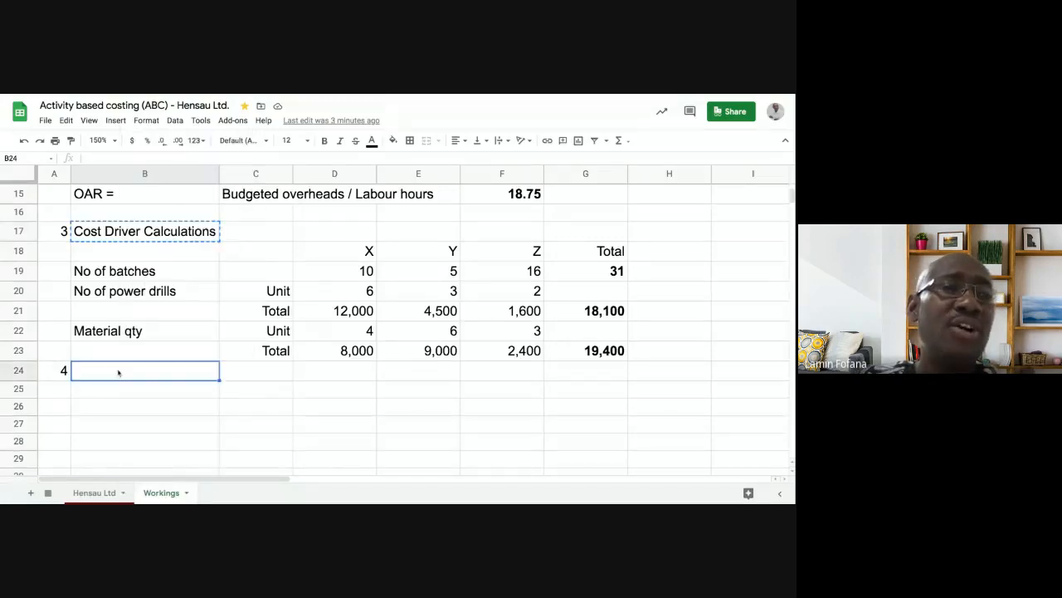
right_click(119, 373)
click(154, 173)
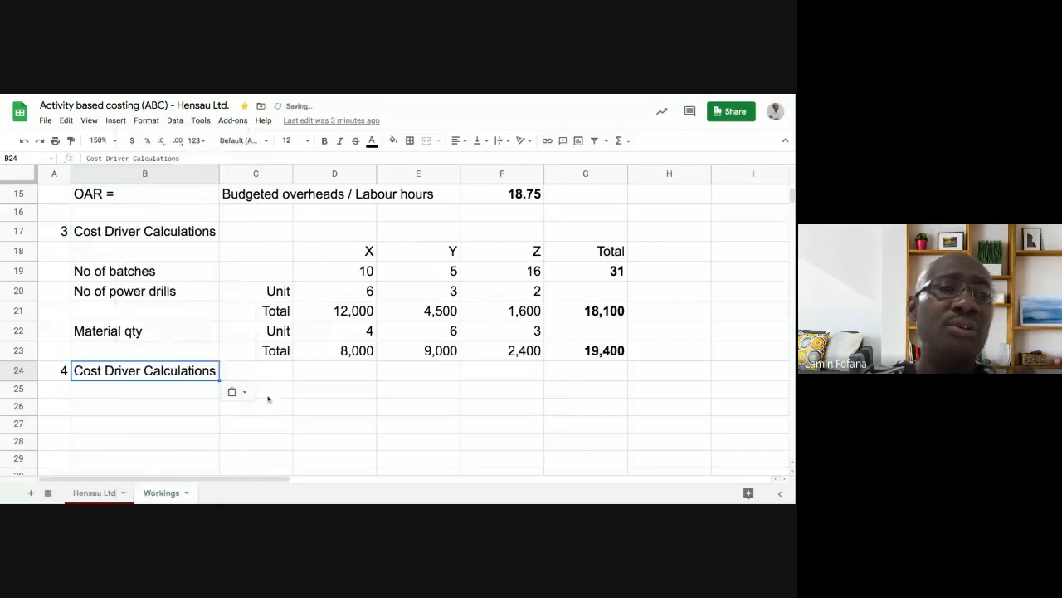
click(273, 395)
click(172, 378)
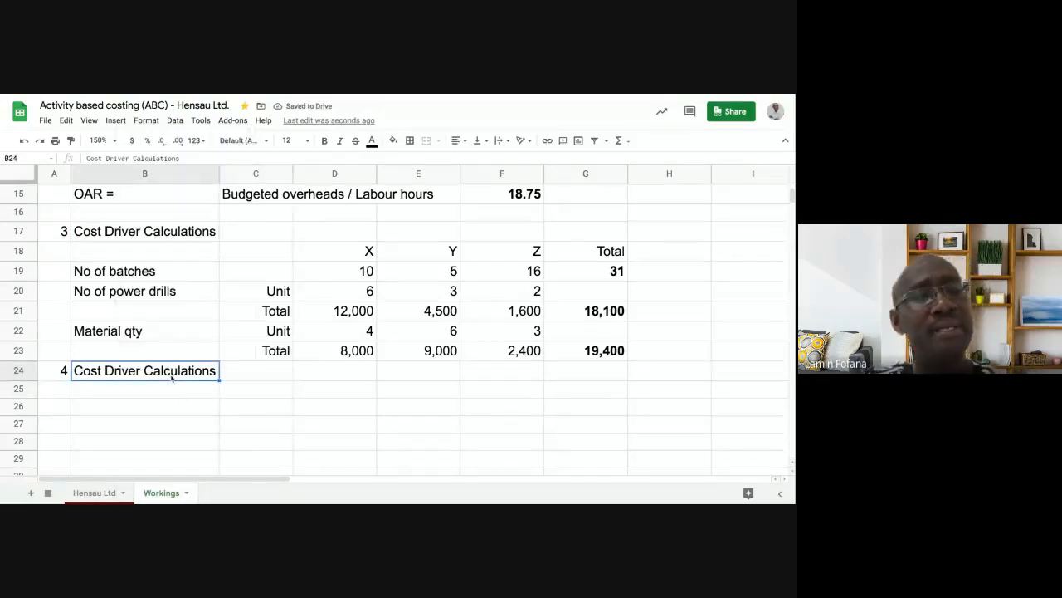
- Undo the heading pasted into B24, leaving it blank, and reselect B17
click(186, 235)
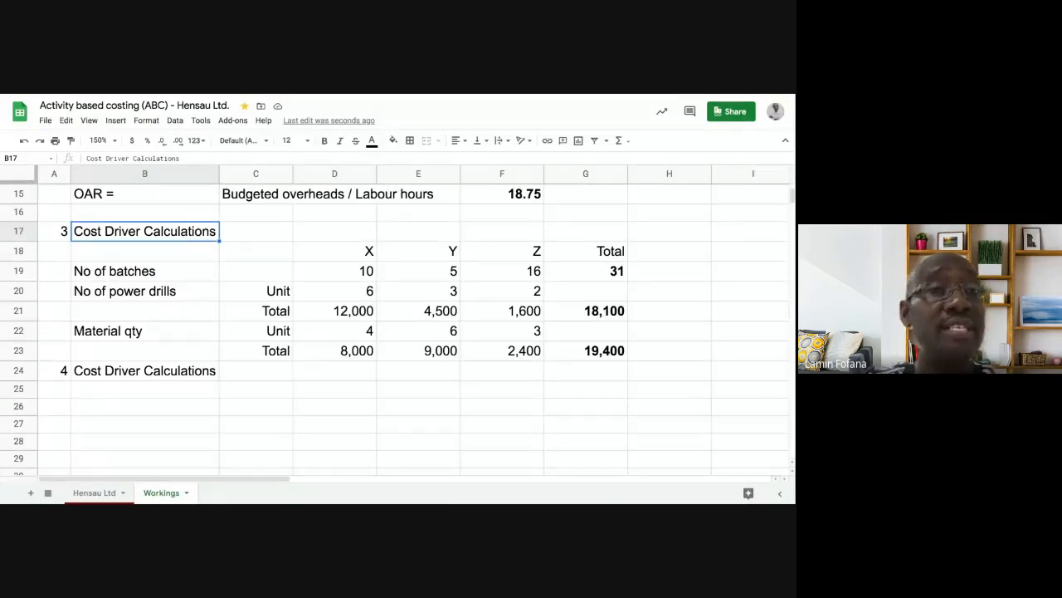
click(179, 373)
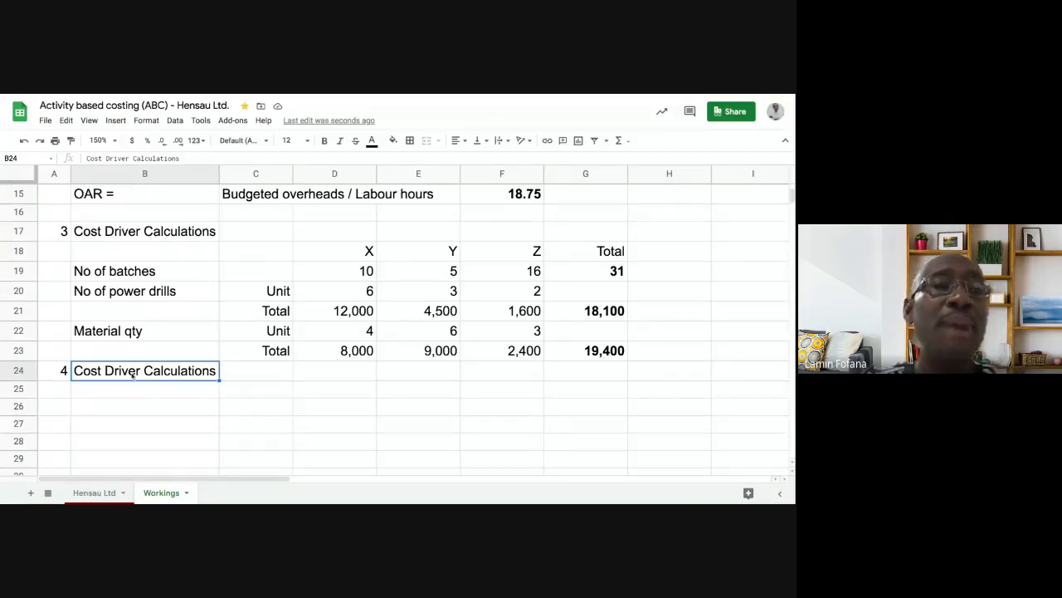
click(24, 141)
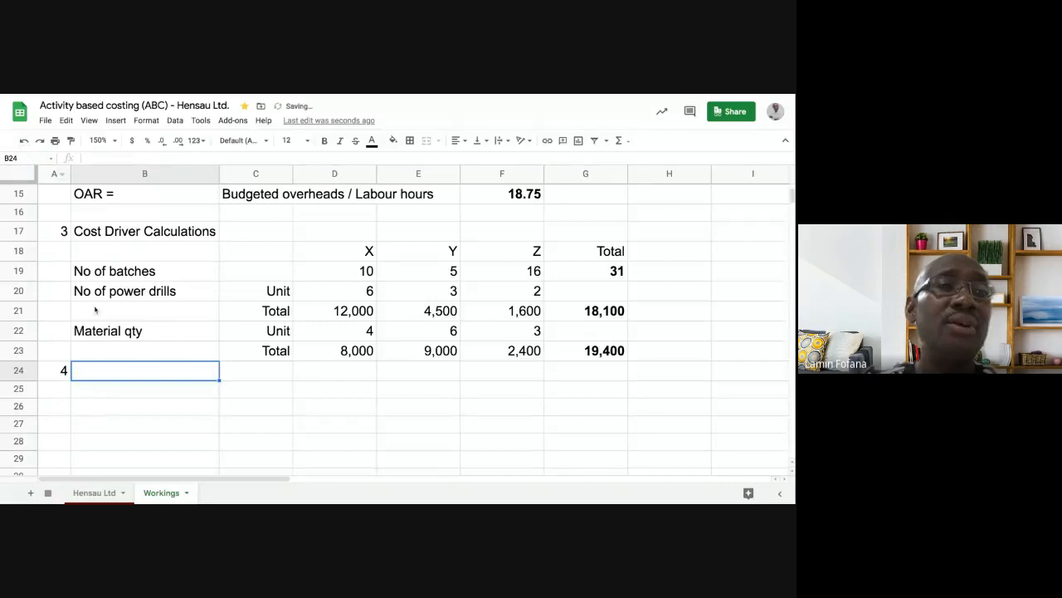
click(130, 235)
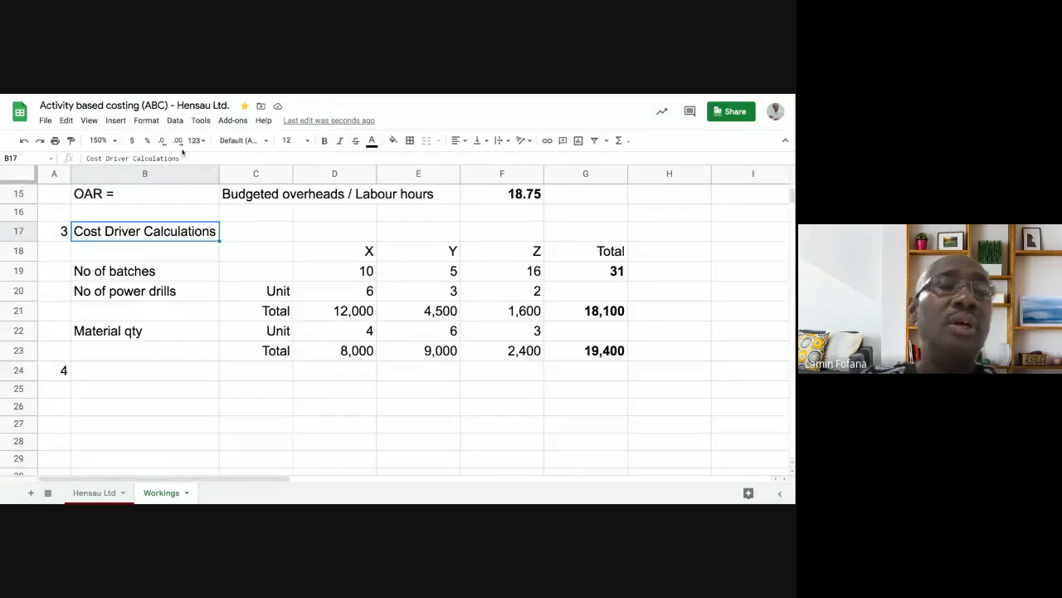
- Enter the title 'Cost Driver rate' in cell B24
click(129, 157)
key(shift+Left)
key(shift+Left)
key(shift+Left)
key(shift+Left)
key(shift+Left)
key(shift+Left)
key(shift+Left)
key(shift+Left)
key(shift+Left)
key(shift+Left)
key(shift+Left)
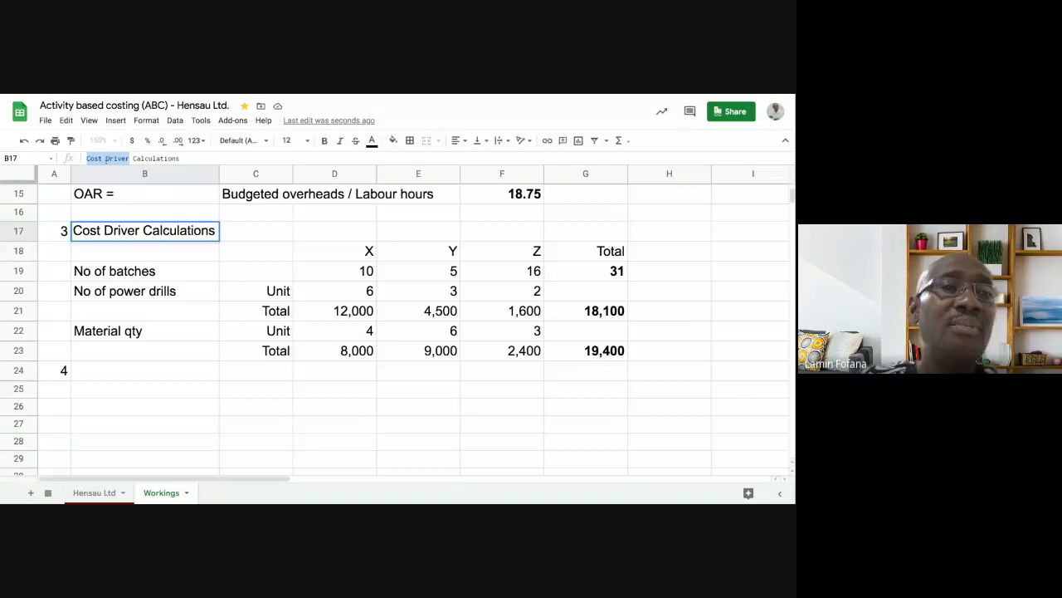
click(99, 373)
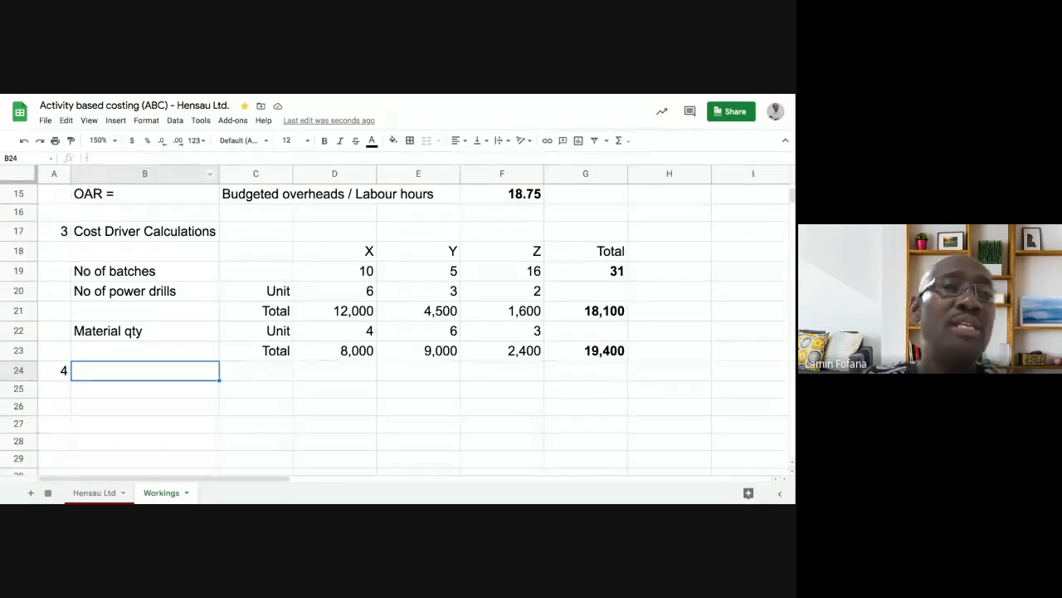
key(Return)
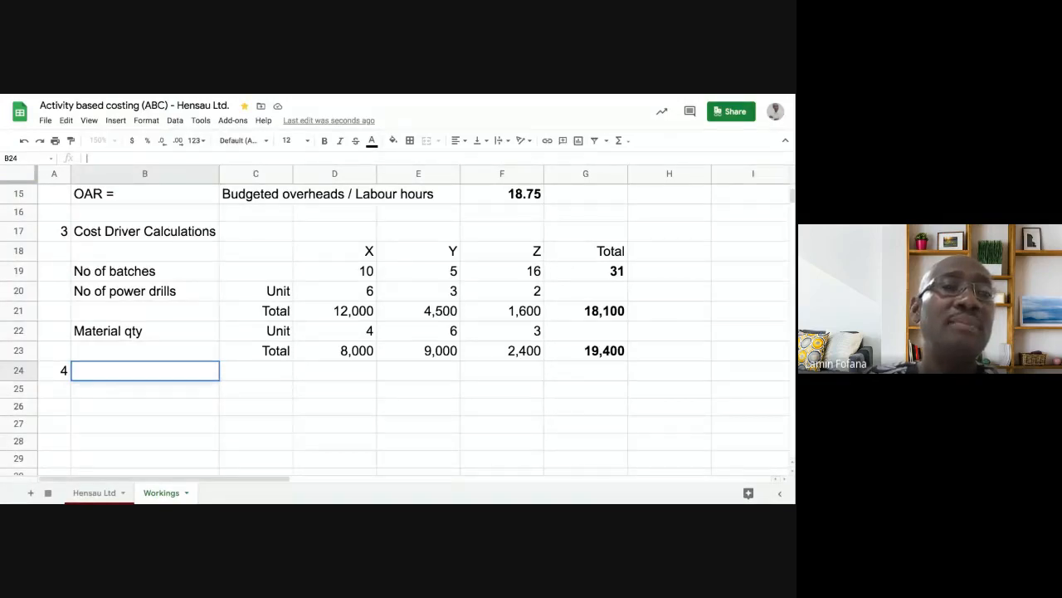
text(Cost Driver)
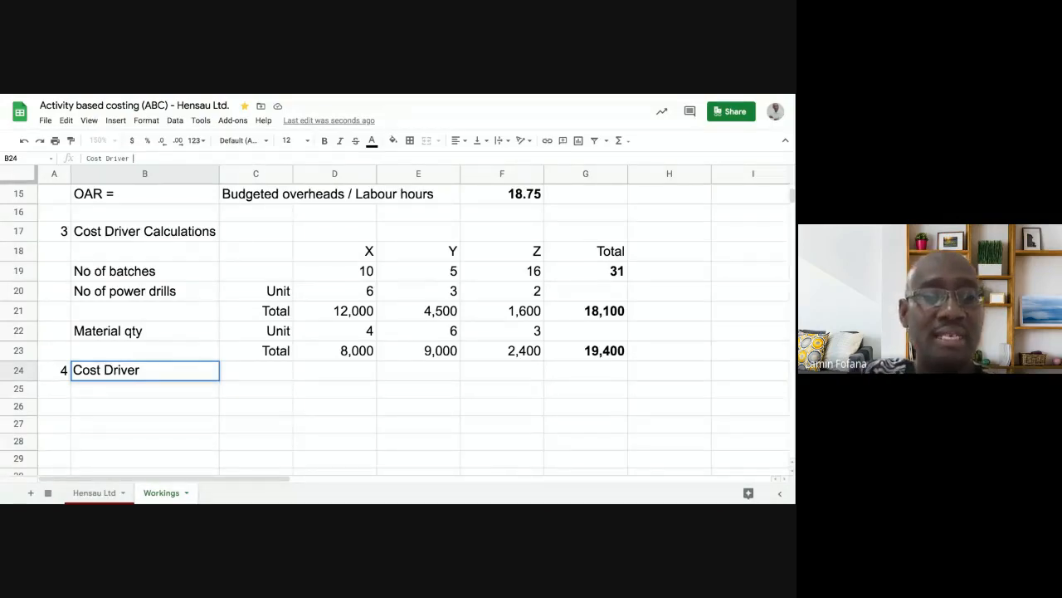
text( rate)
key(Return)
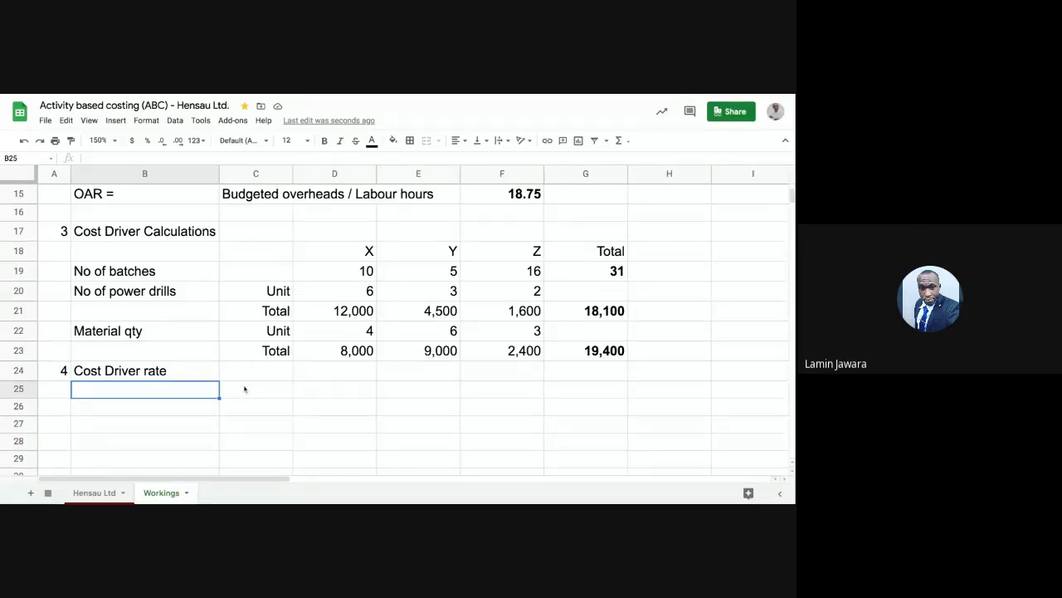
click(175, 372)
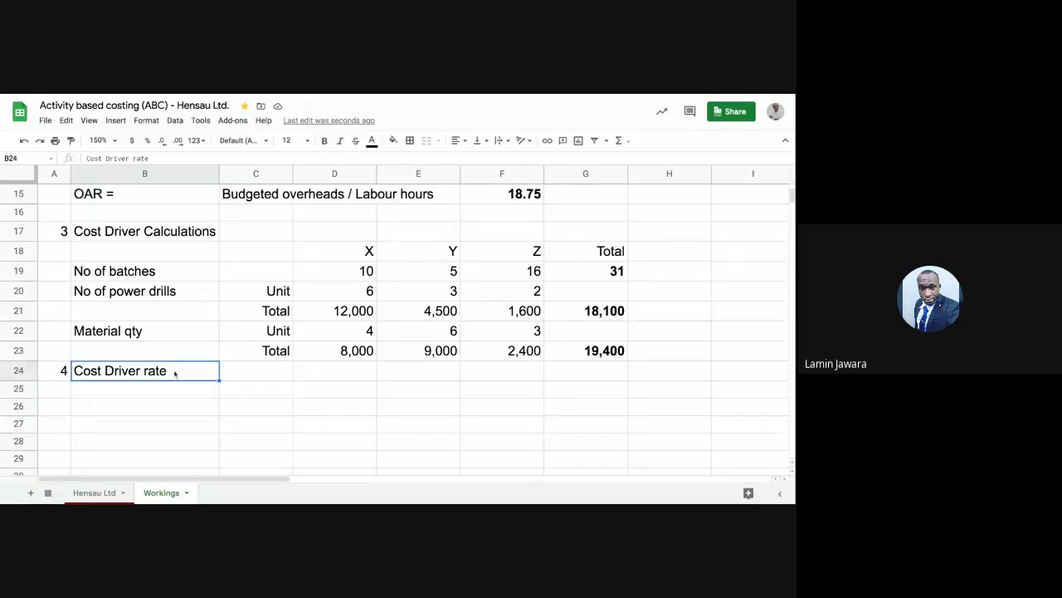
click(174, 389)
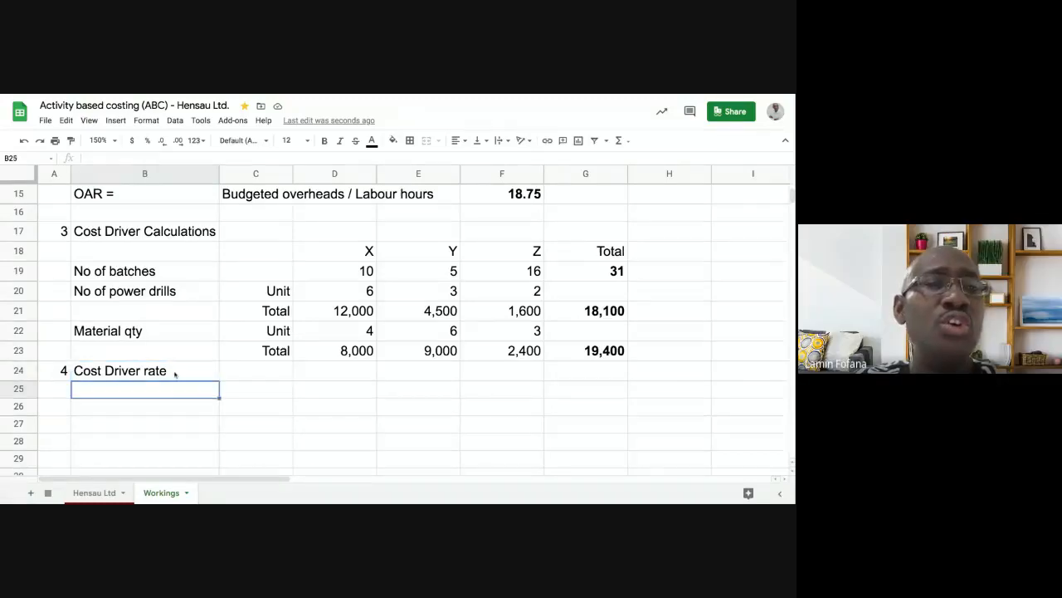
click(174, 373)
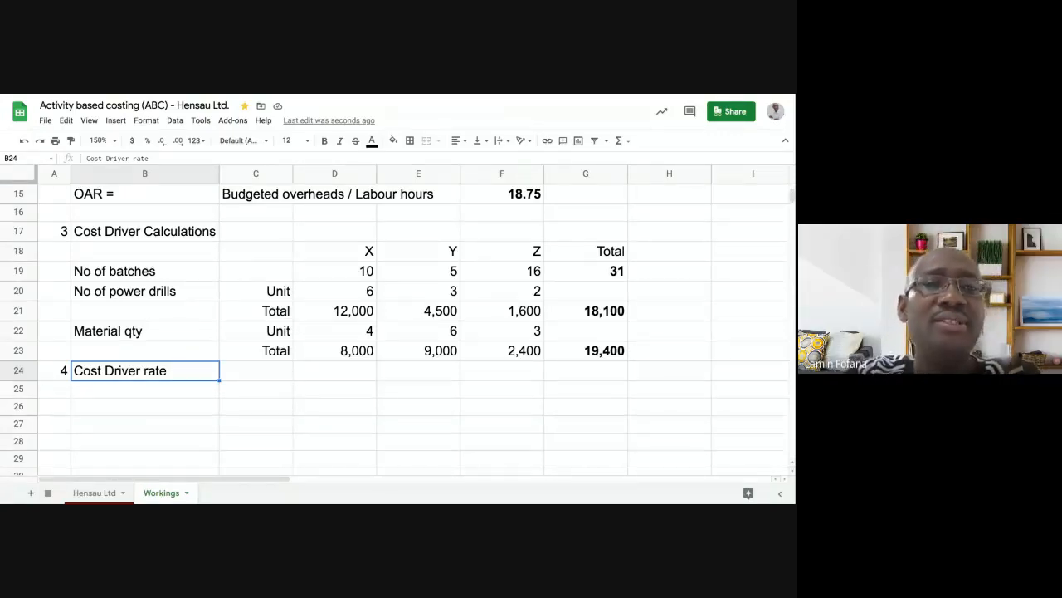
click(159, 388)
scroll(162, 387, up, 5)
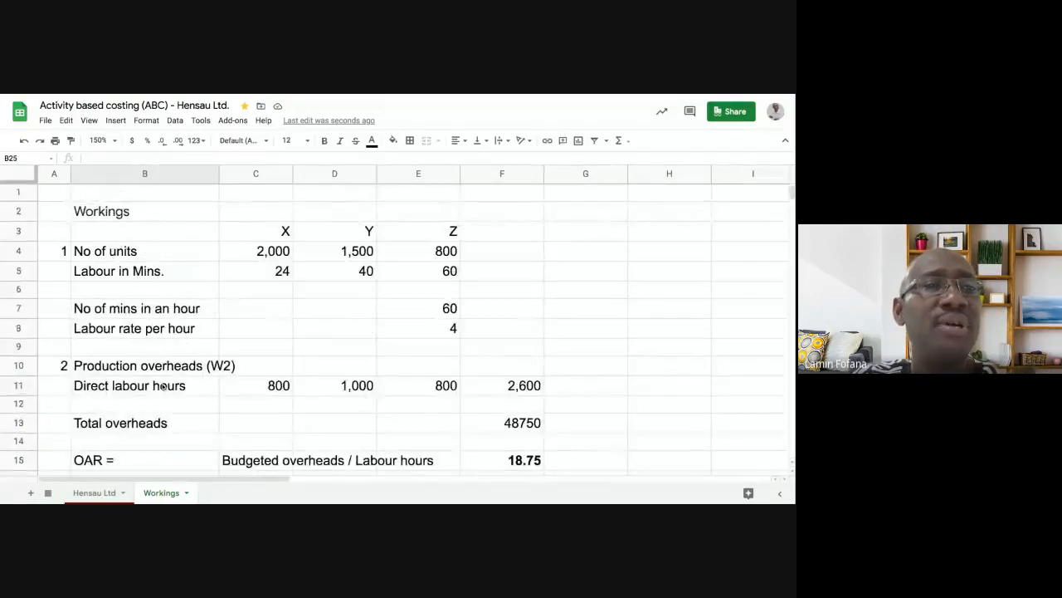
scroll(163, 387, down, 4)
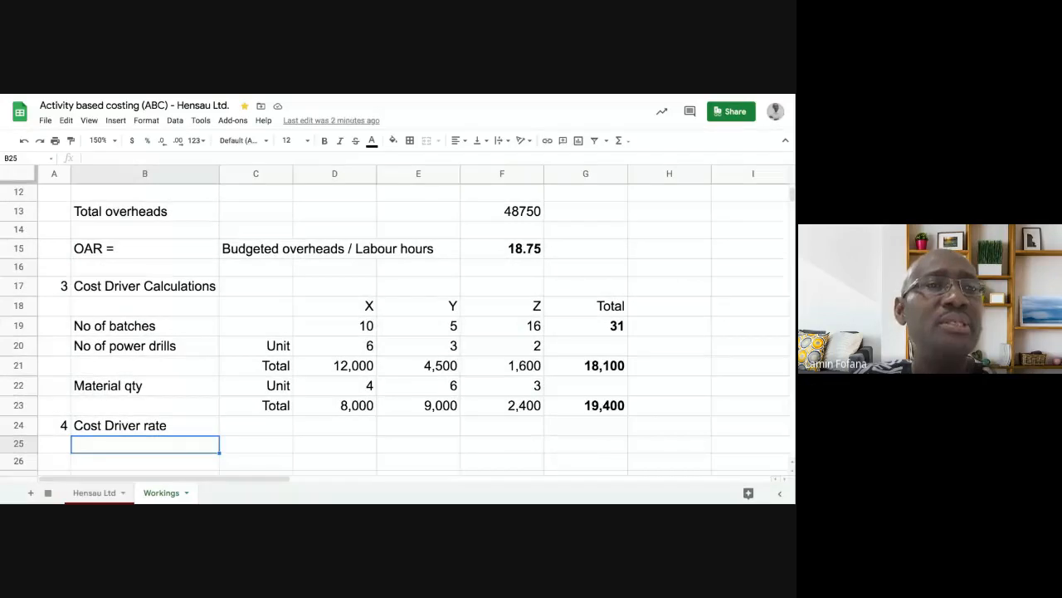
scroll(392, 323, down, 1)
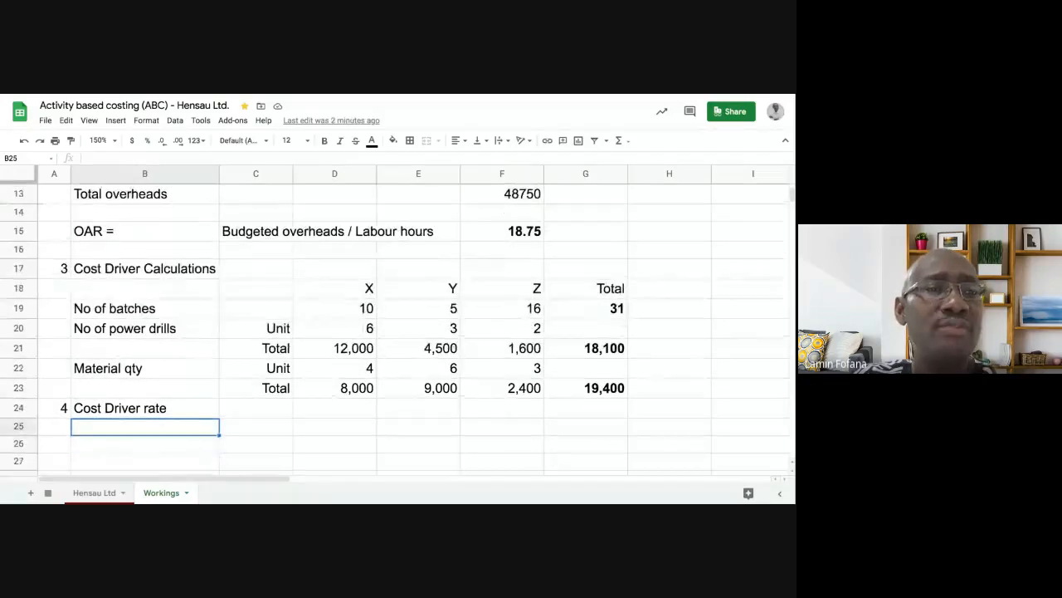
click(98, 493)
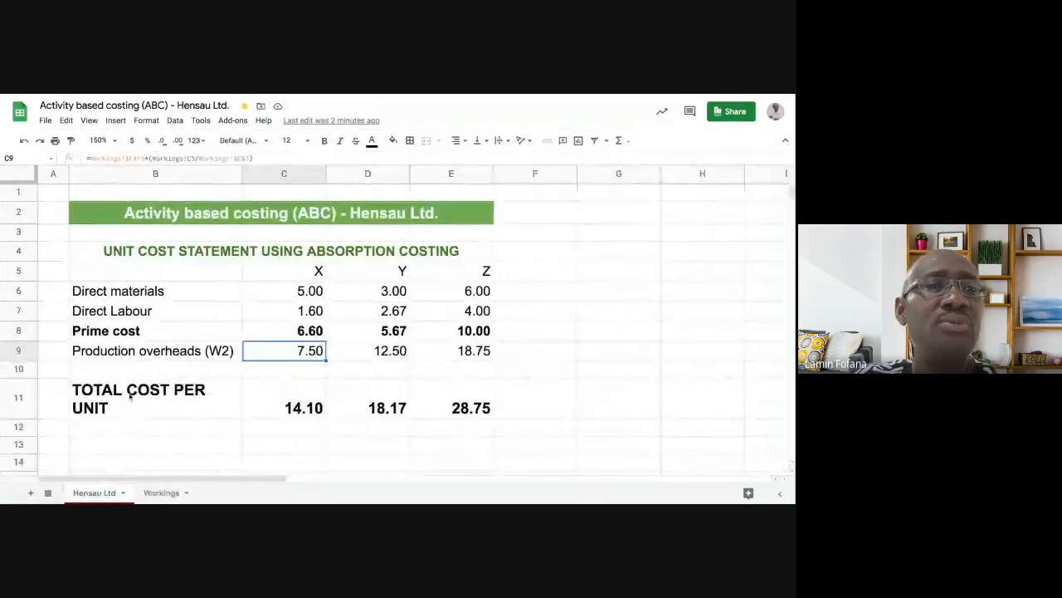
click(158, 495)
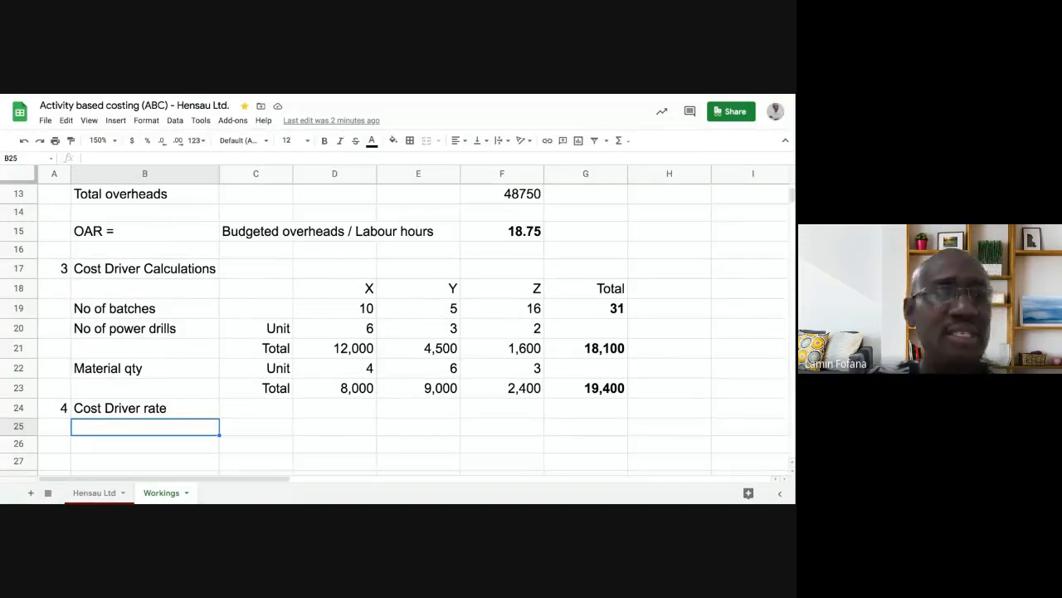
- List Materials receipts, Power and Material handling in B25:B27, correcting a typo
text(Mat)
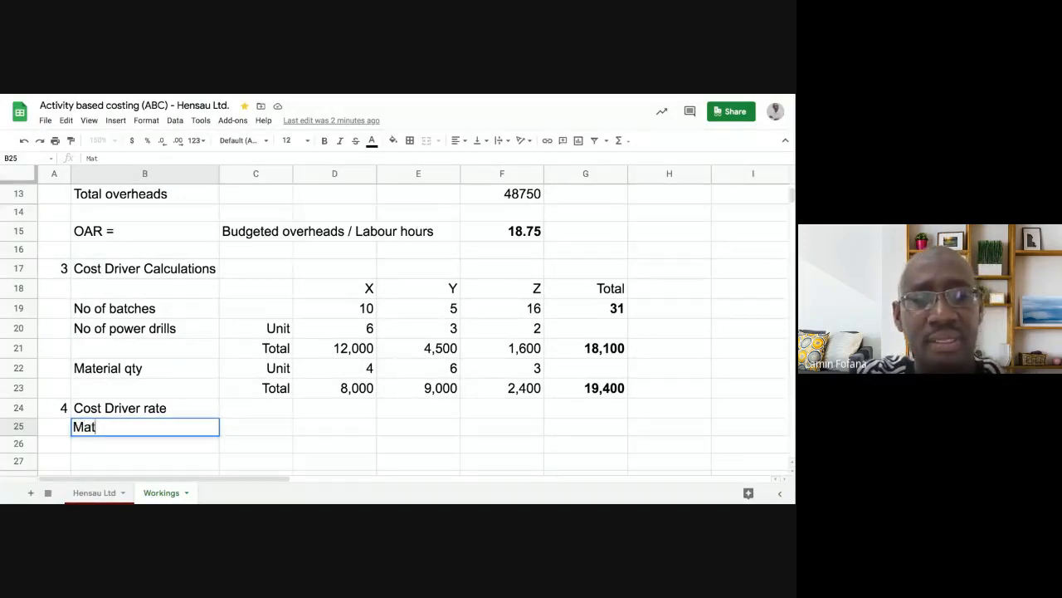
text(erials )
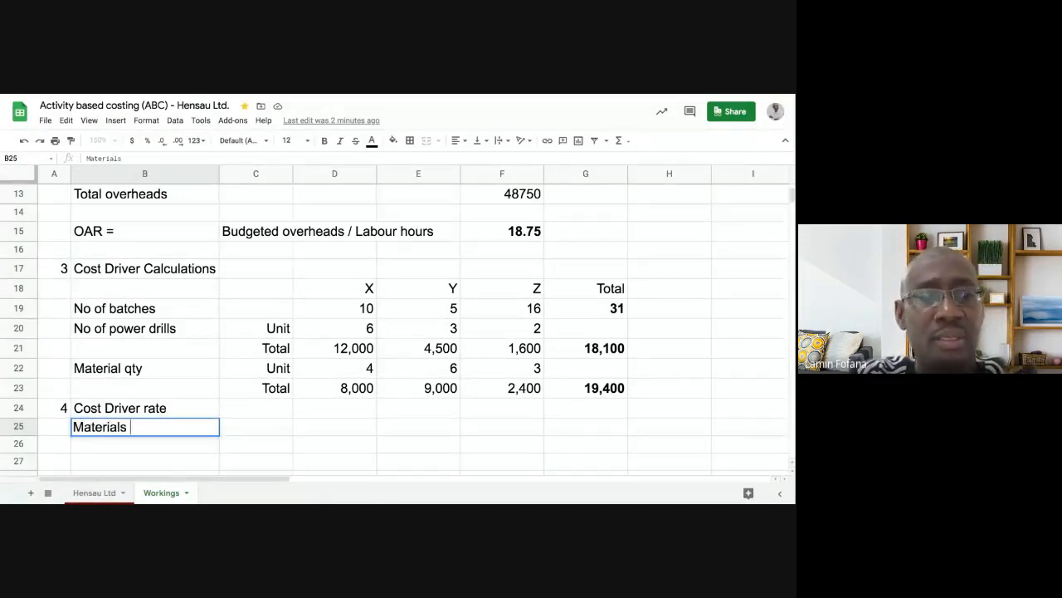
text(receip)
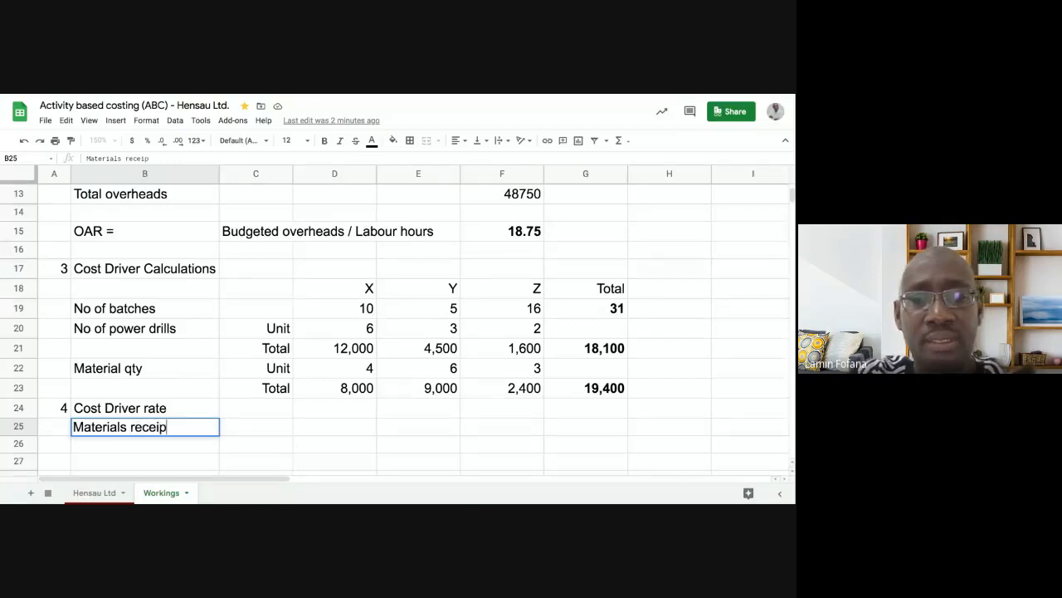
text(ts)
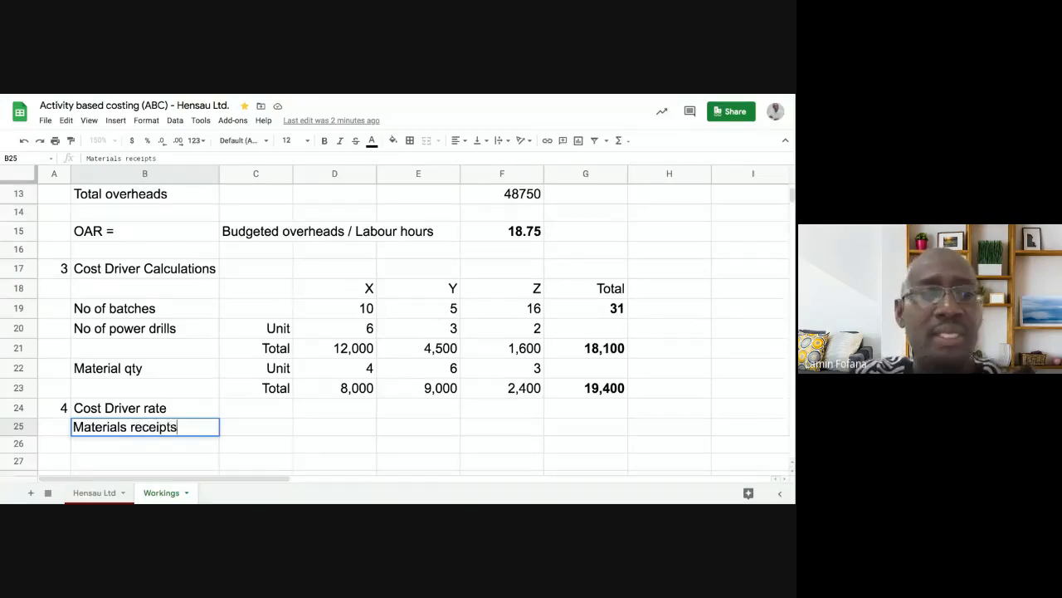
key(Return)
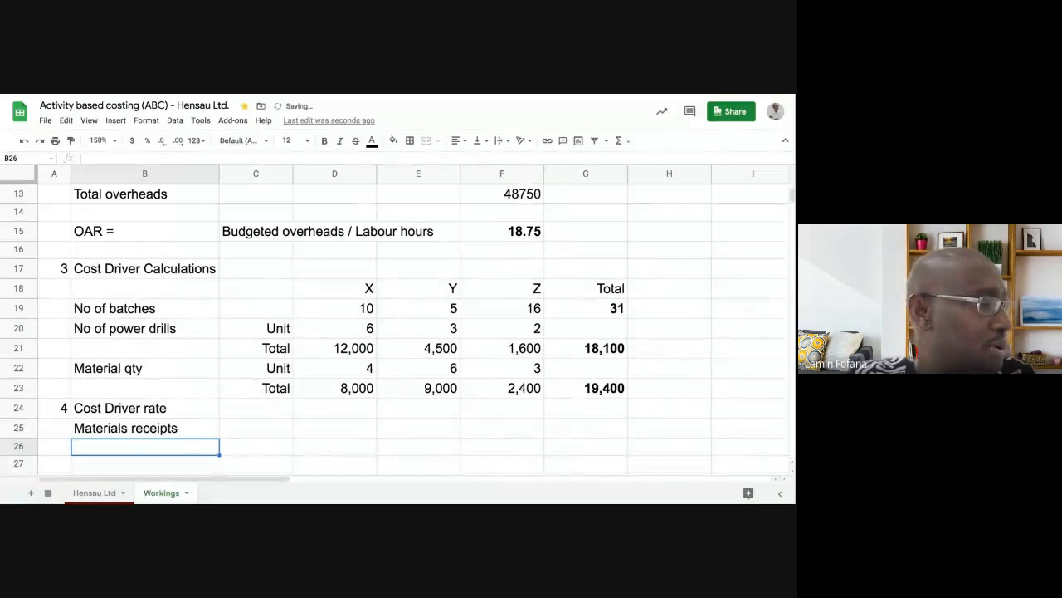
text(Pow)
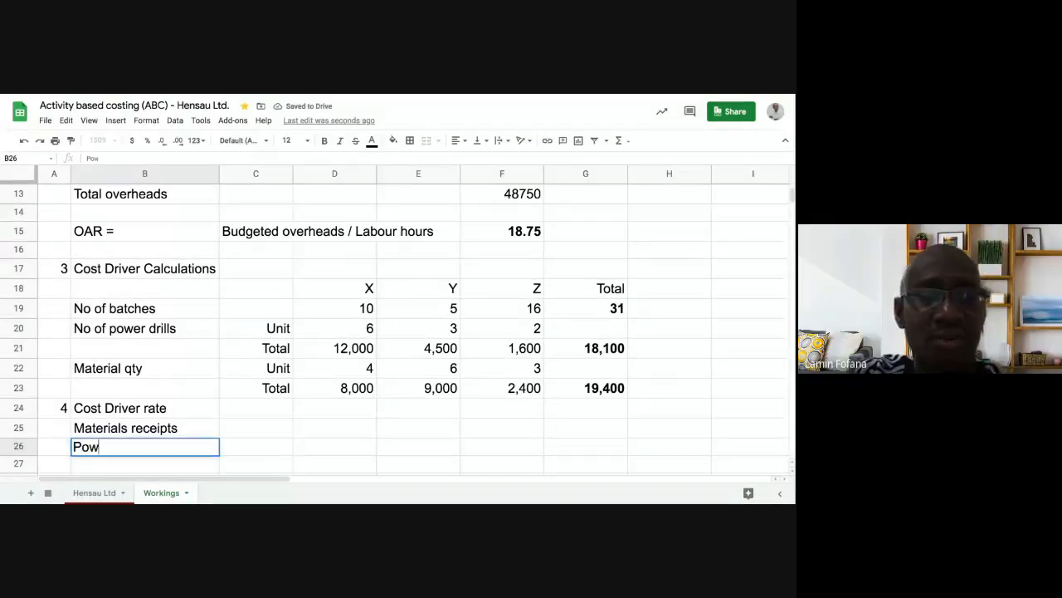
text(er)
key(Return)
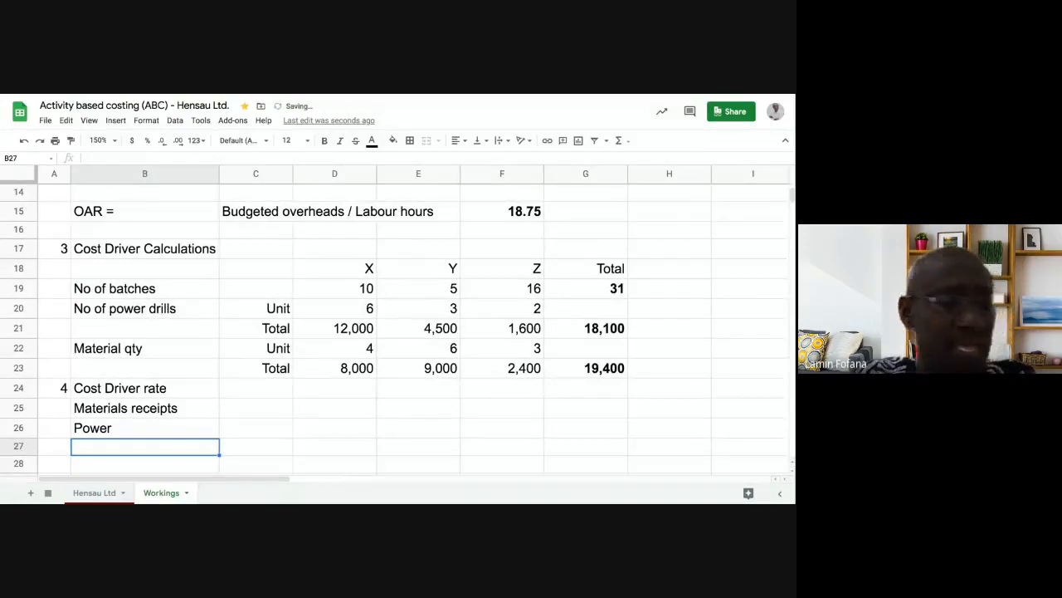
text(Mater)
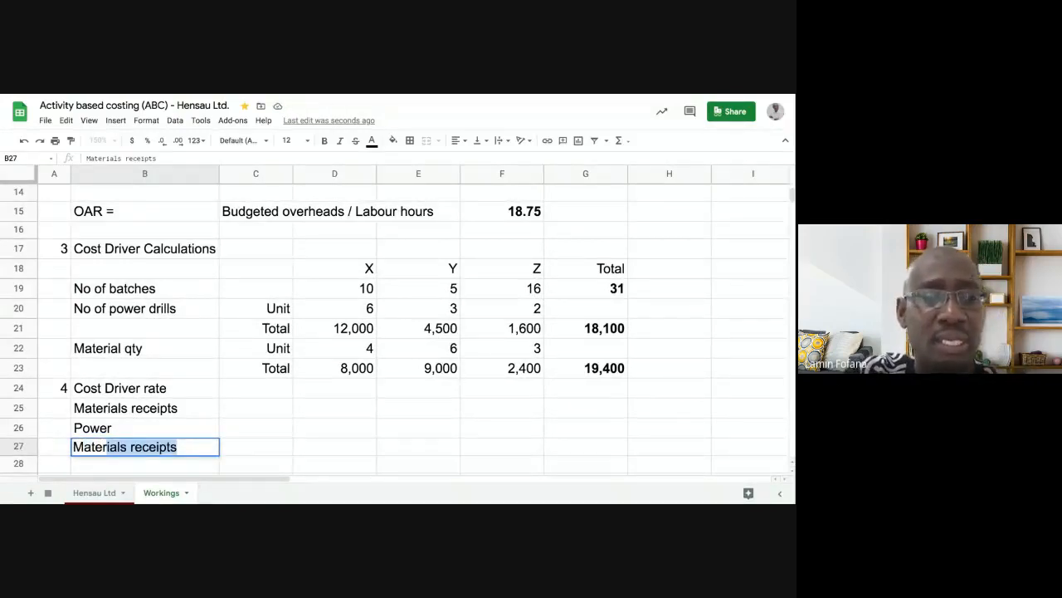
text(rail)
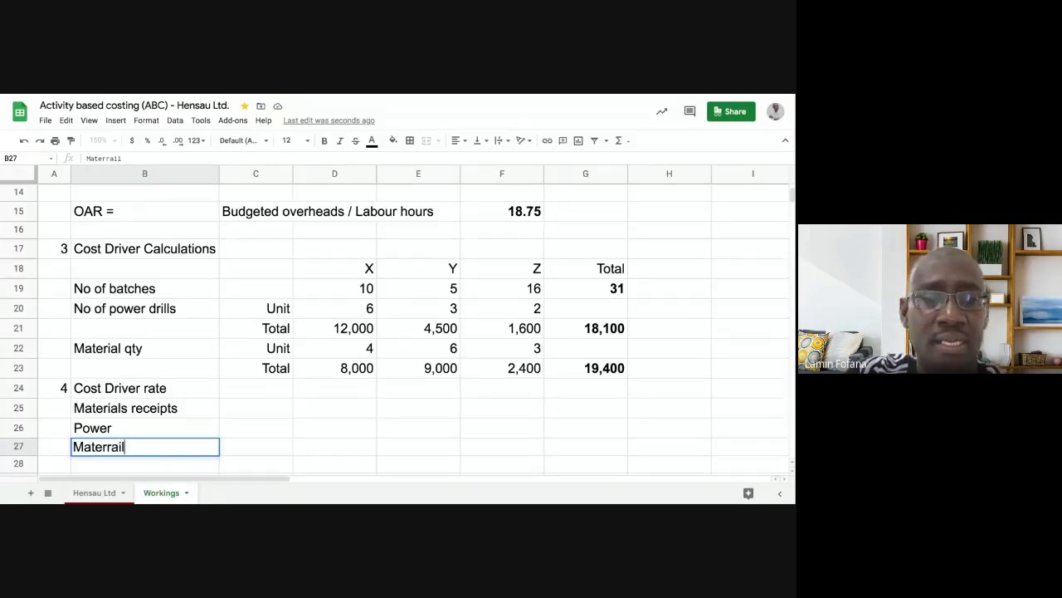
key(BackSpace)
key(BackSpace)
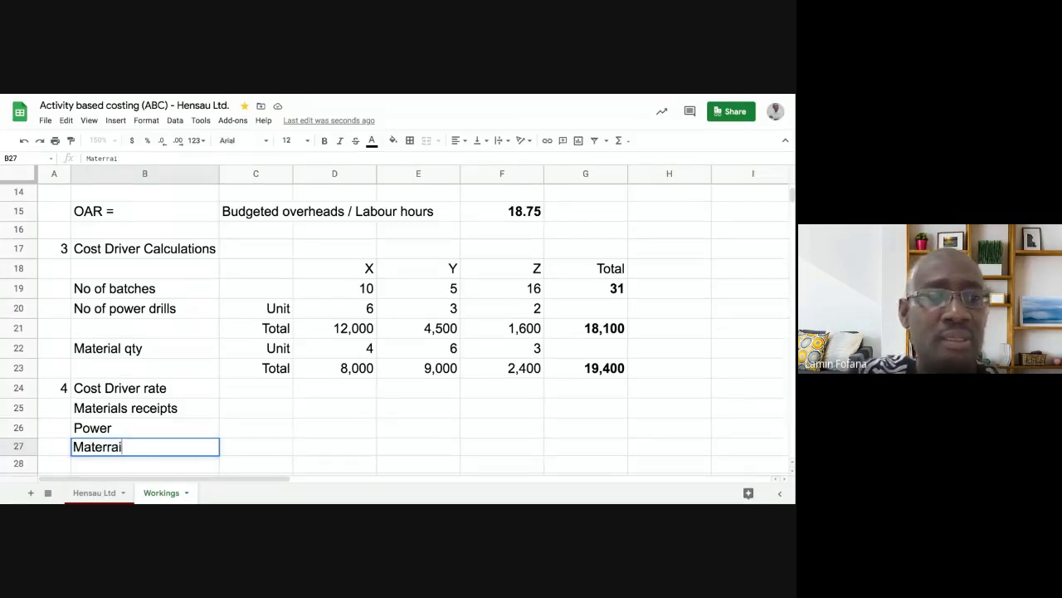
key(BackSpace)
key(BackSpace)
text(ial )
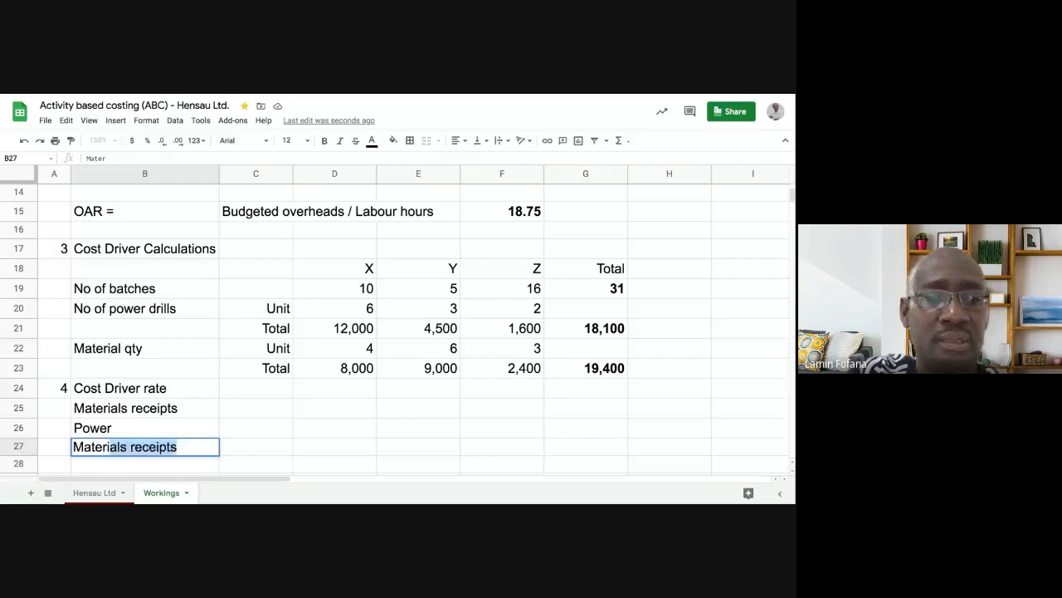
text(h)
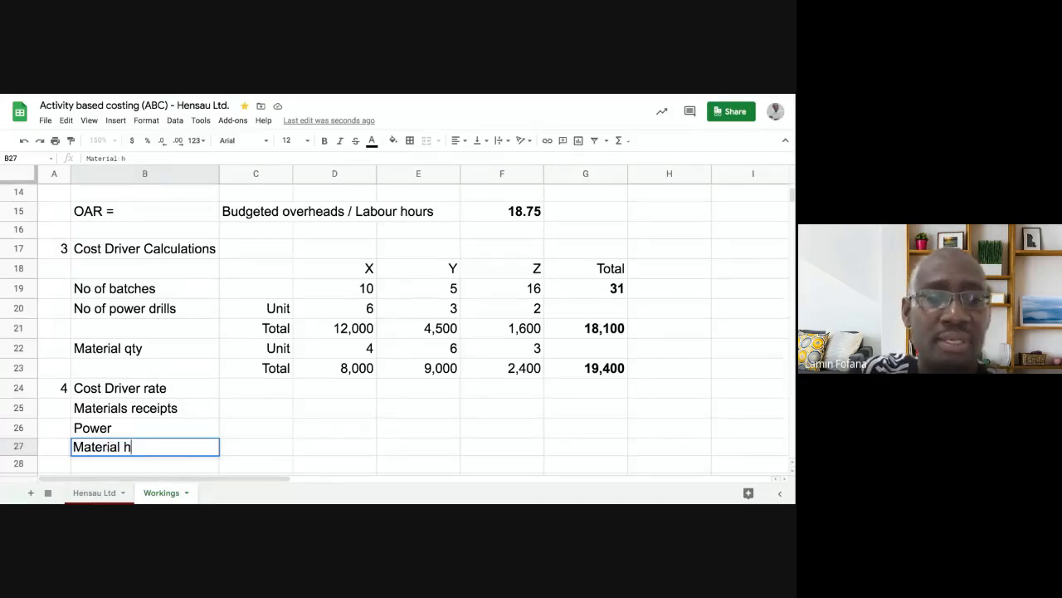
text(andling)
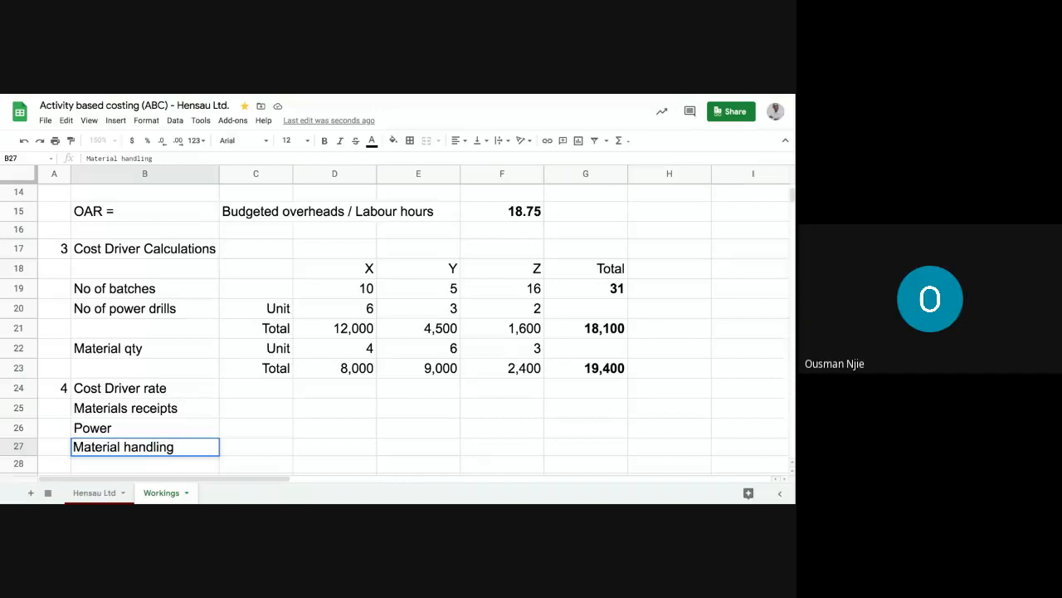
key(Return)
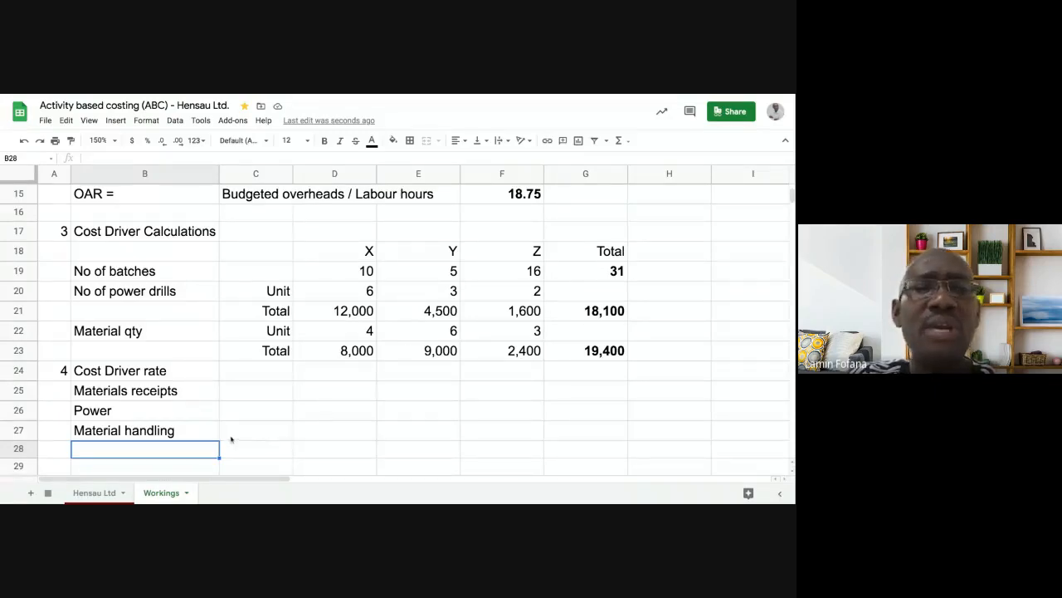
click(591, 277)
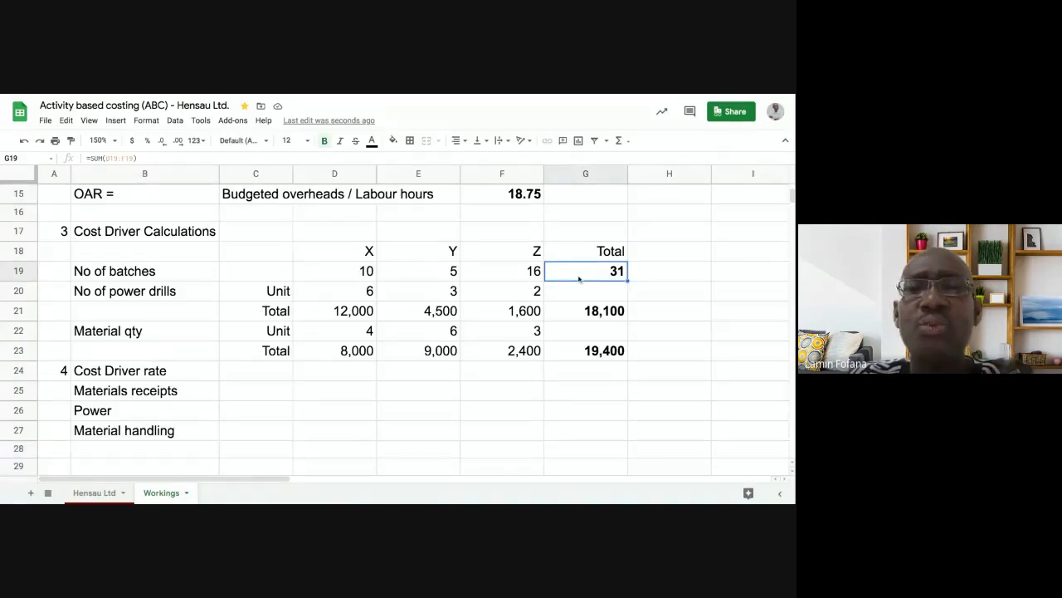
click(370, 292)
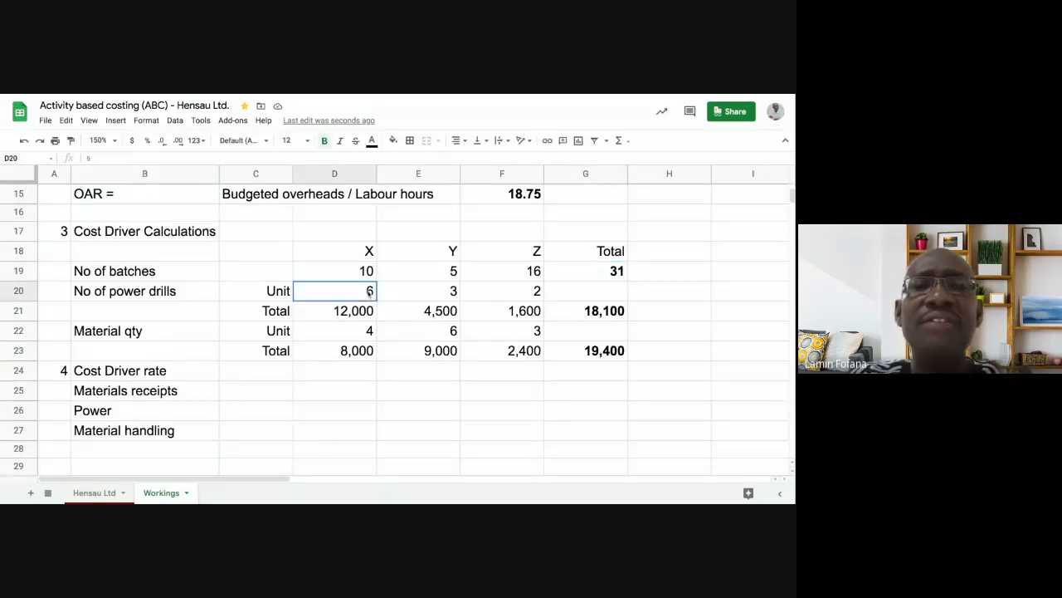
click(362, 332)
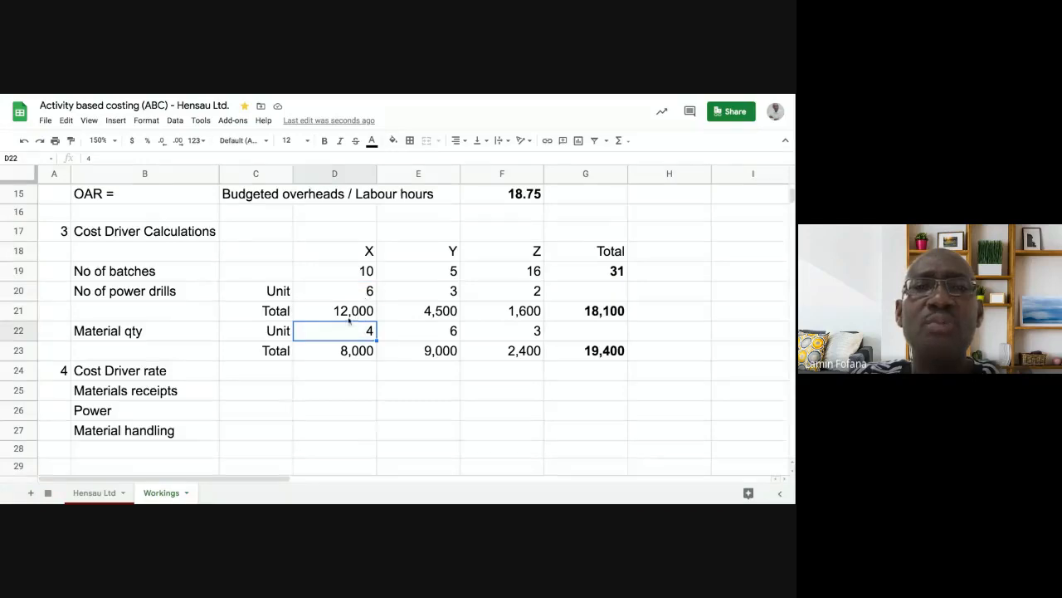
click(350, 319)
click(370, 271)
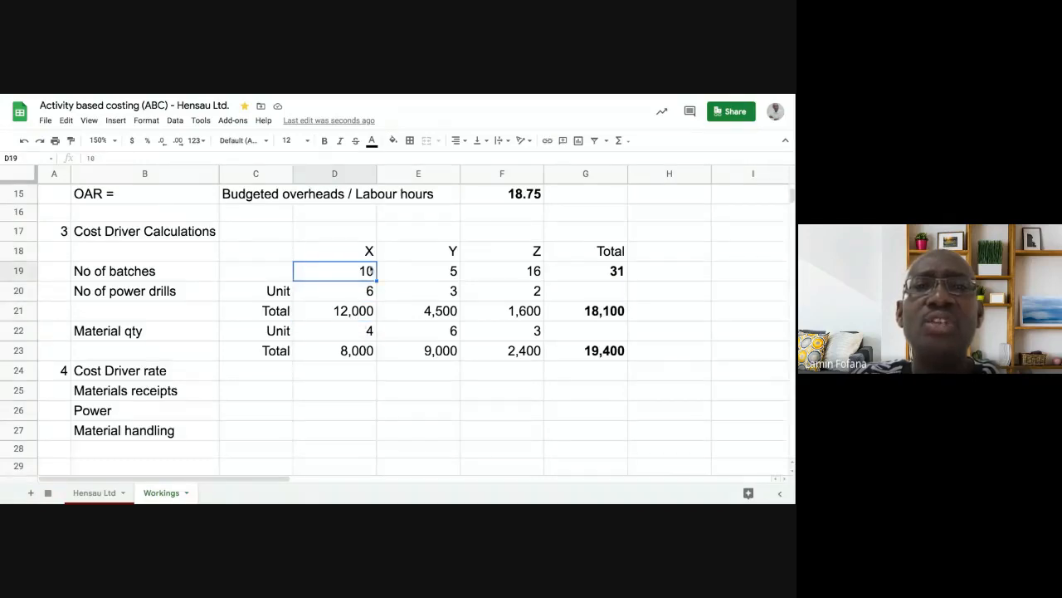
click(435, 276)
click(508, 275)
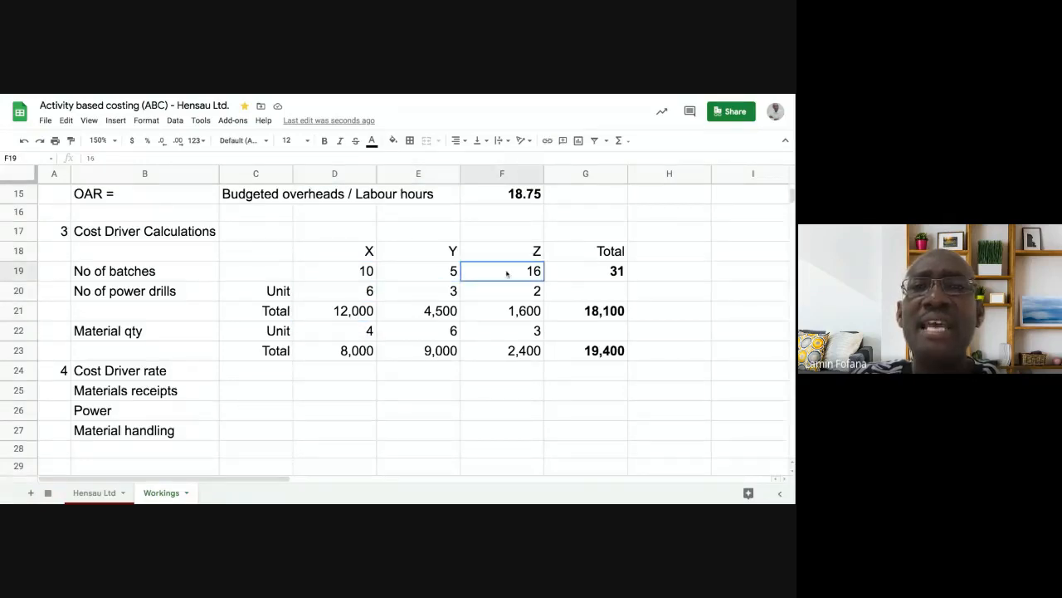
click(594, 275)
click(365, 274)
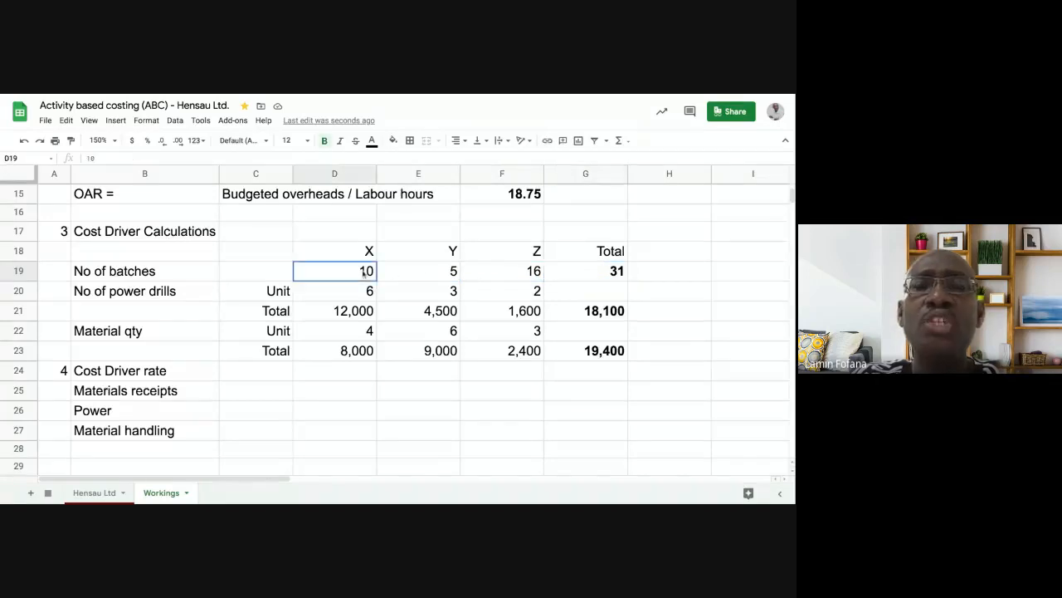
click(415, 274)
click(358, 277)
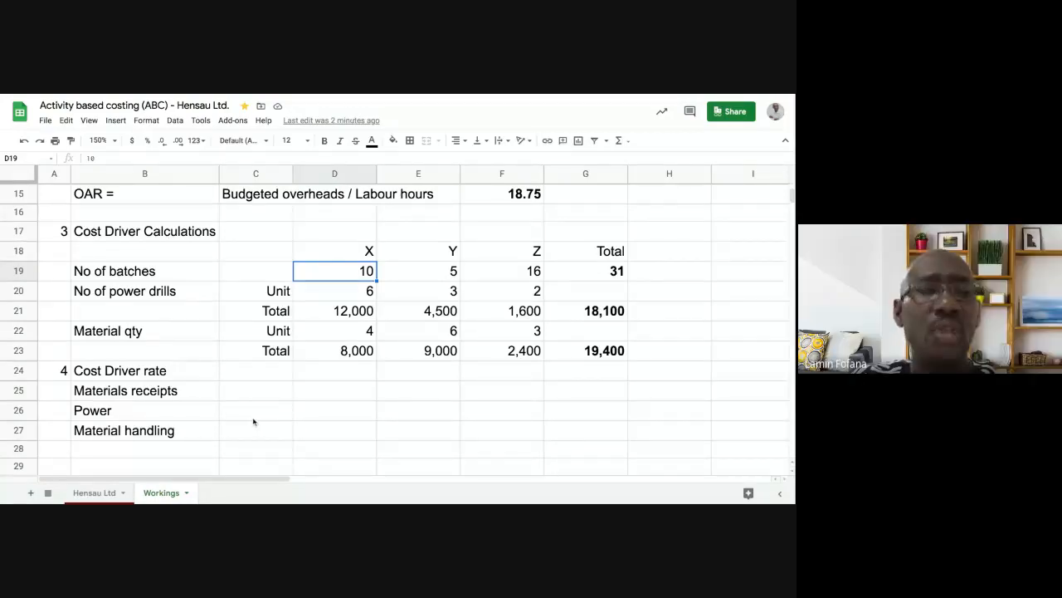
key(Down)
key(Down)
key(Down)
key(Down)
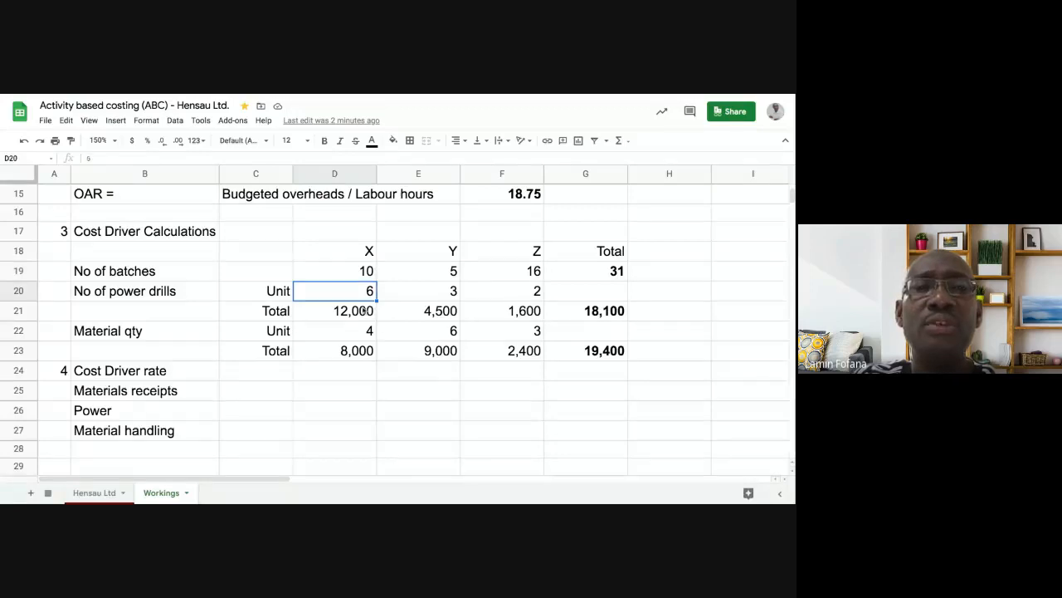
click(363, 310)
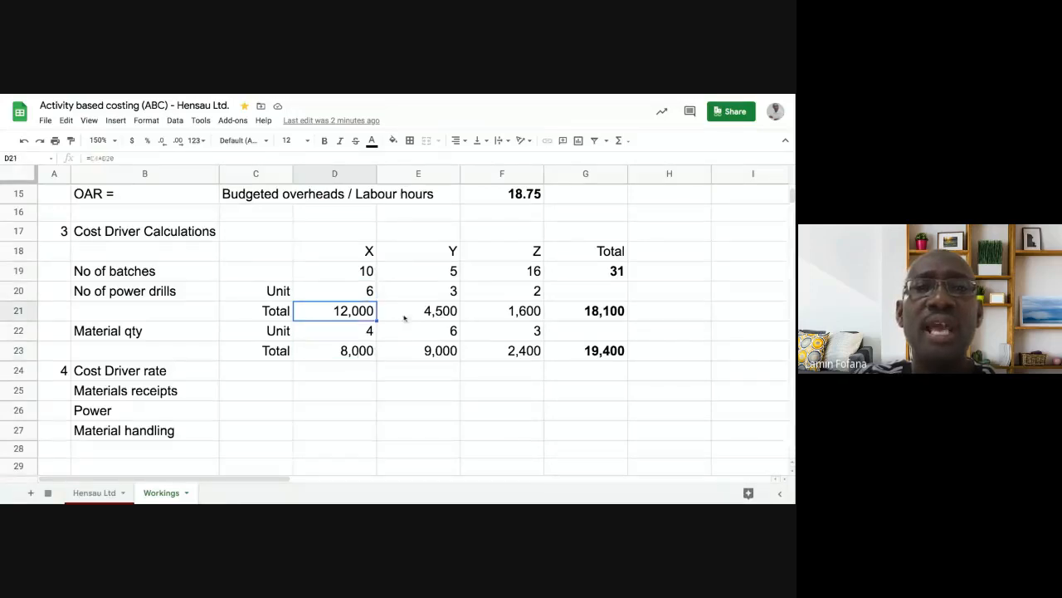
click(417, 313)
click(429, 350)
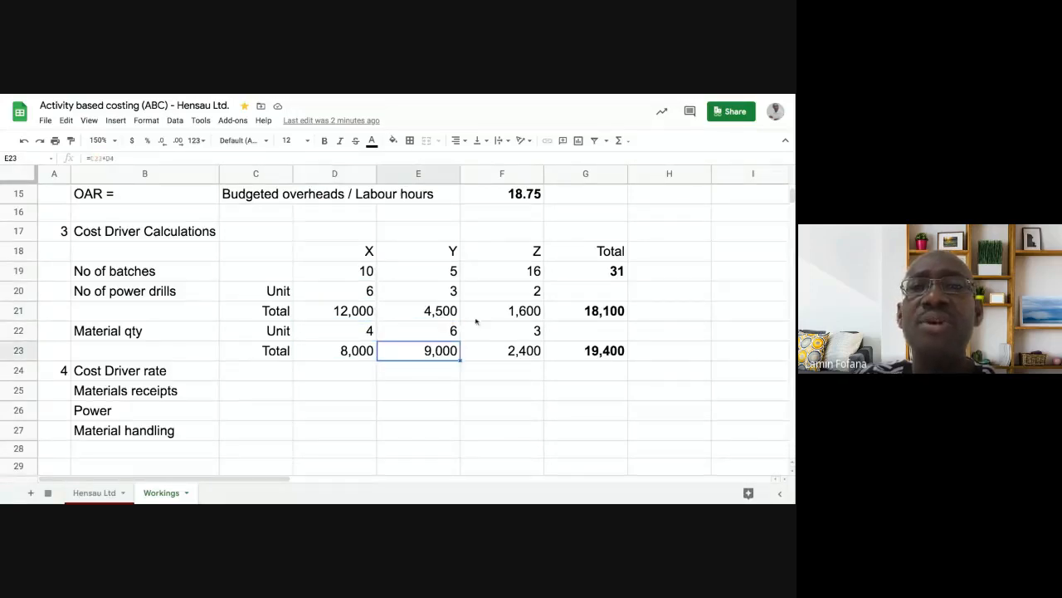
click(578, 315)
click(588, 350)
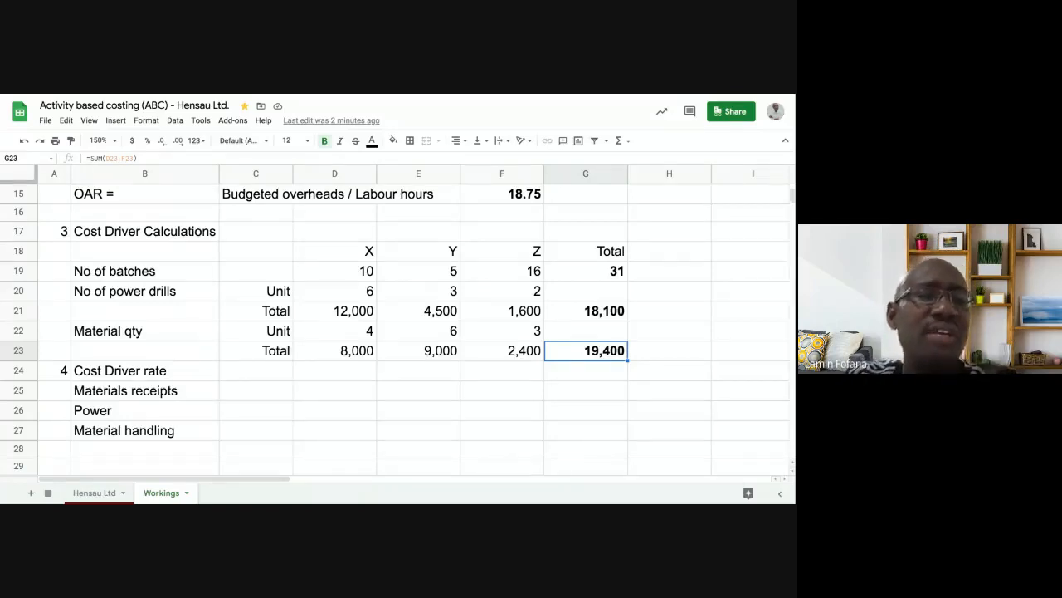
click(178, 393)
click(175, 414)
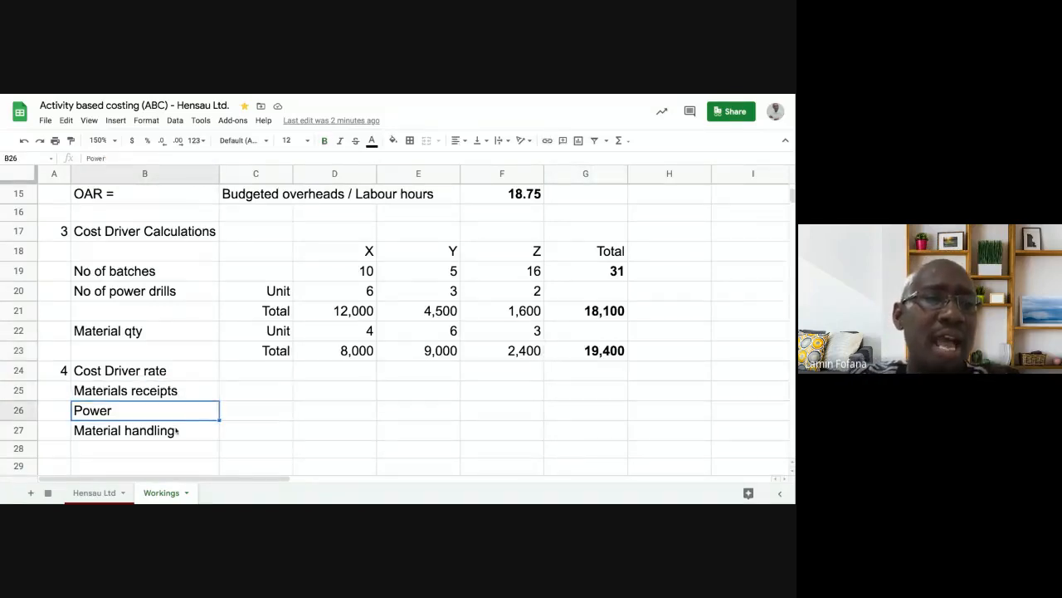
click(177, 430)
click(234, 395)
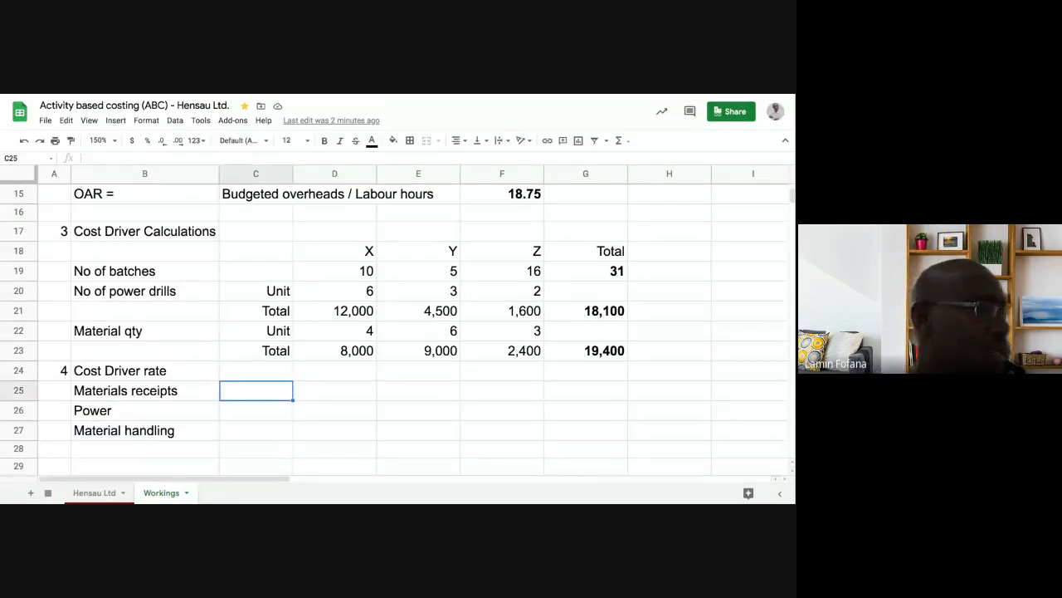
- Enter overheads 15,600, 19,500 and 13,650 in C25:C27
click(251, 410)
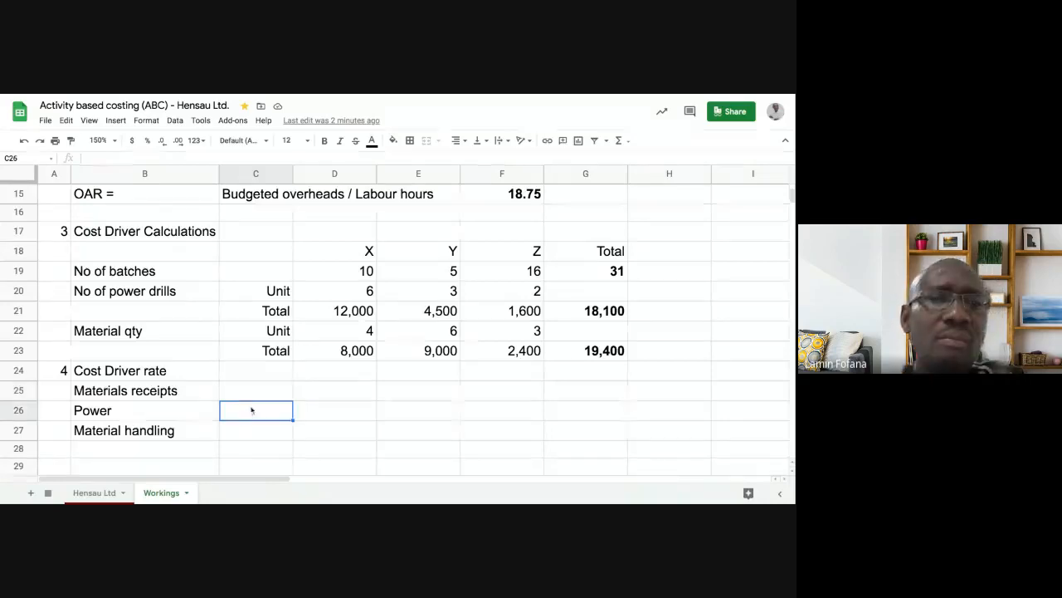
click(260, 393)
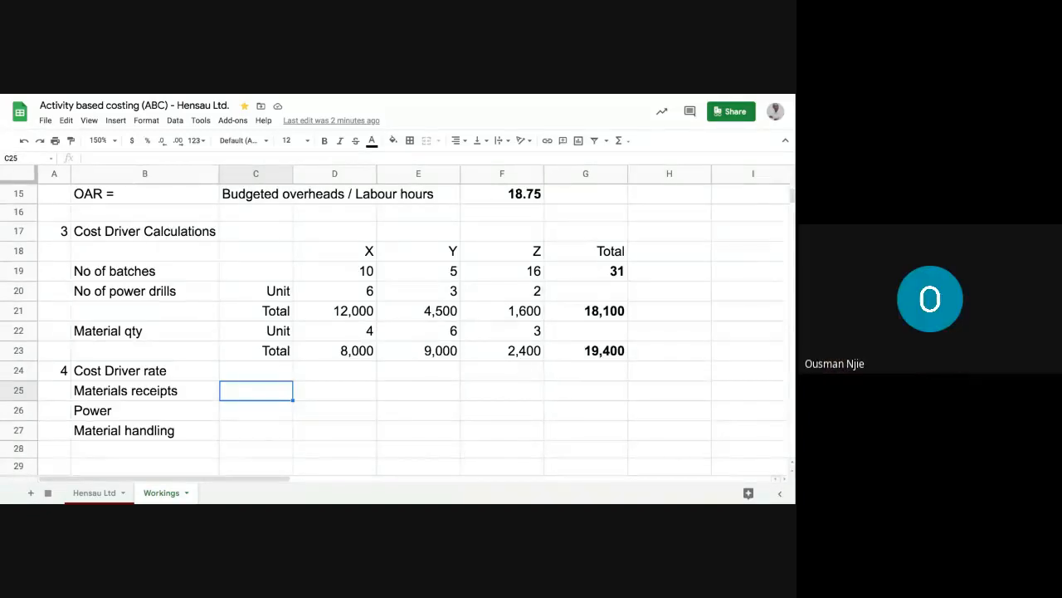
text(15600)
key(Return)
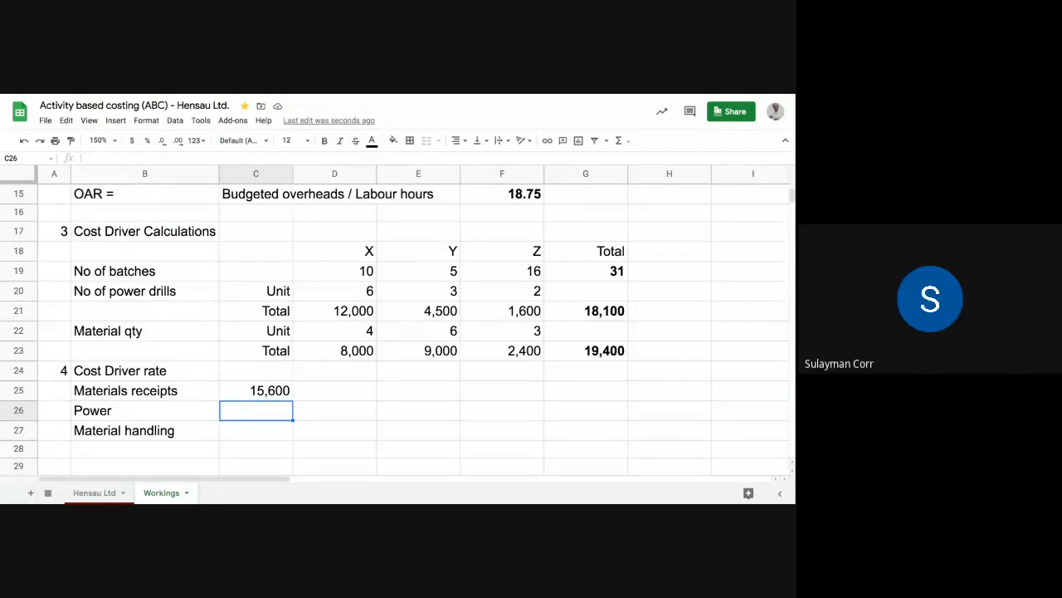
text(19,500)
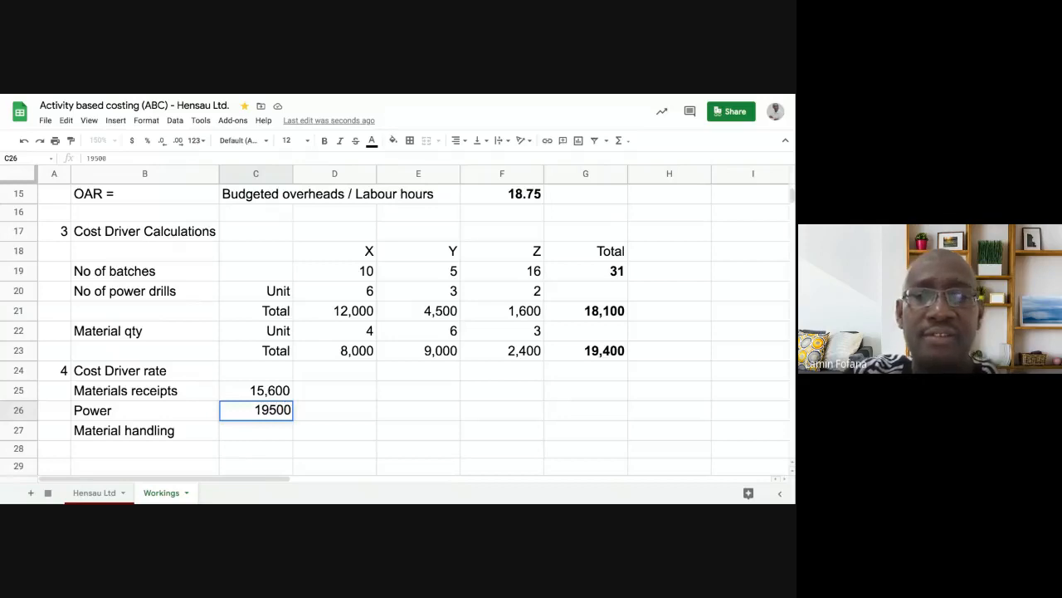
key(Return)
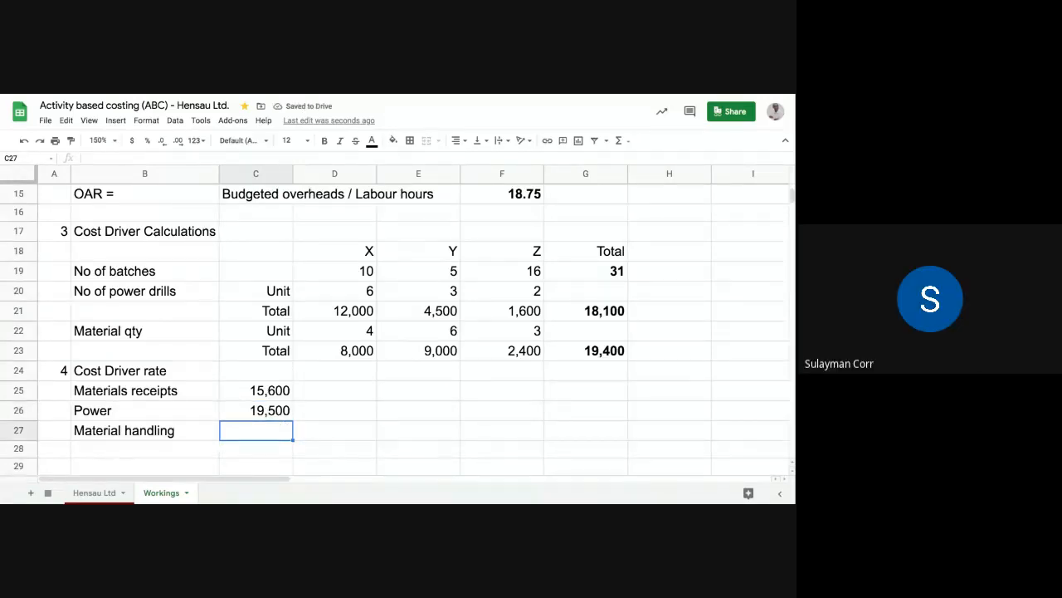
text(13650)
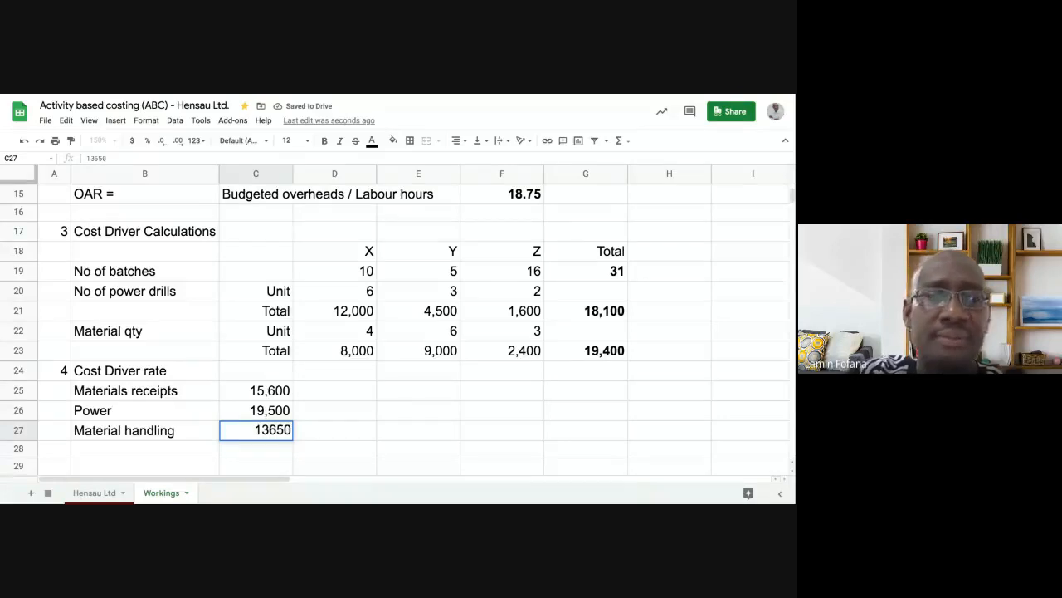
key(Return)
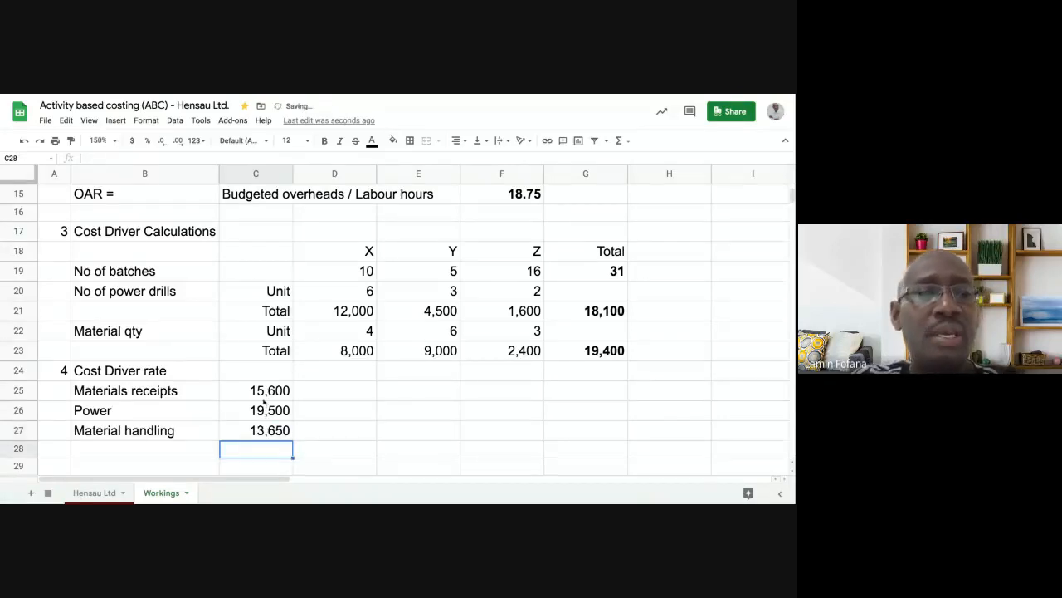
- Type TOTAL in B28 and move to C28 for the total amount
click(190, 454)
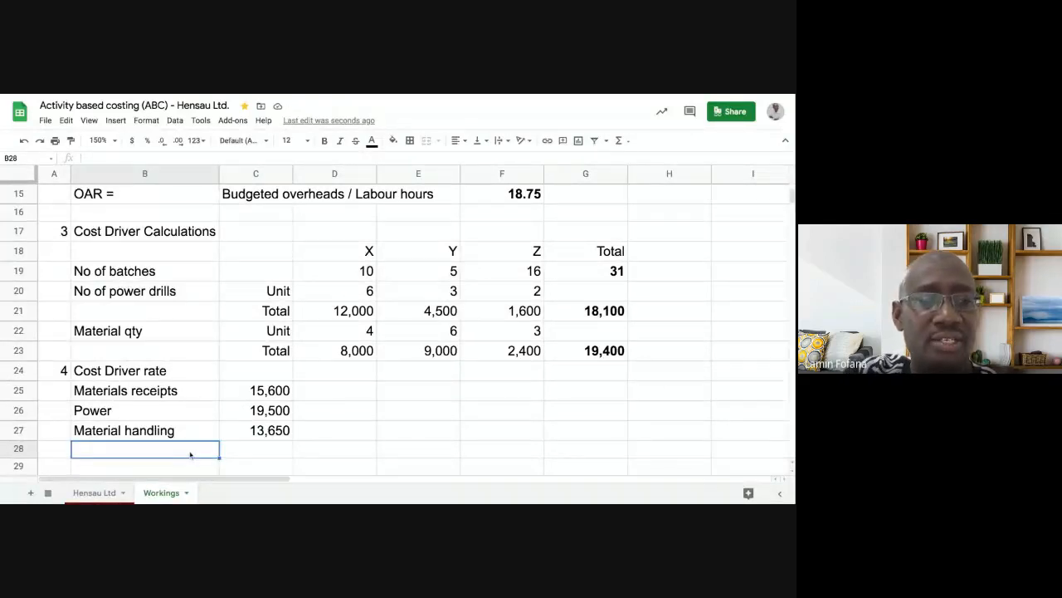
text(TOTAL)
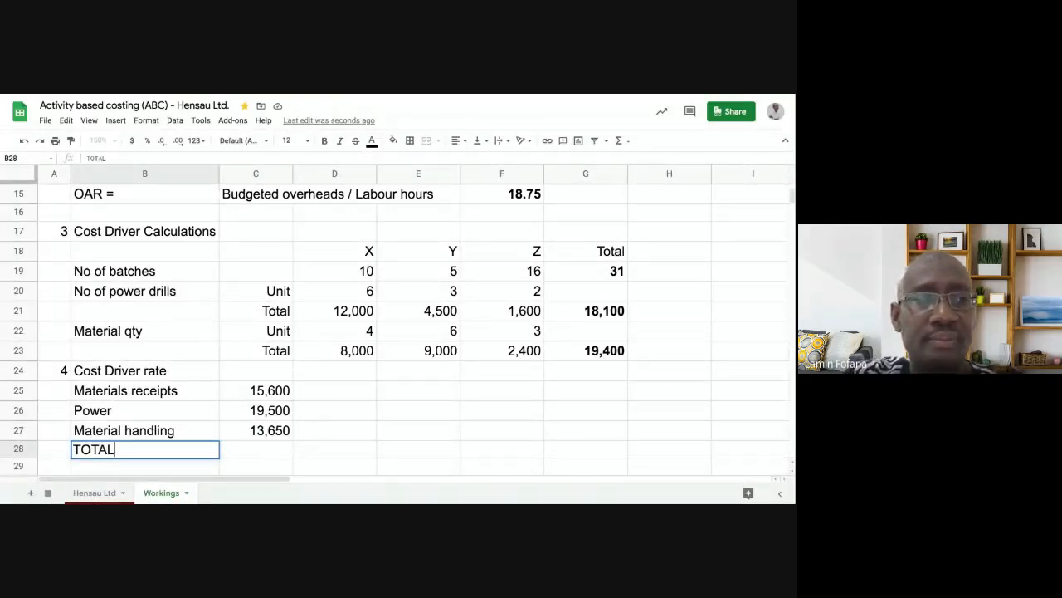
key(Tab)
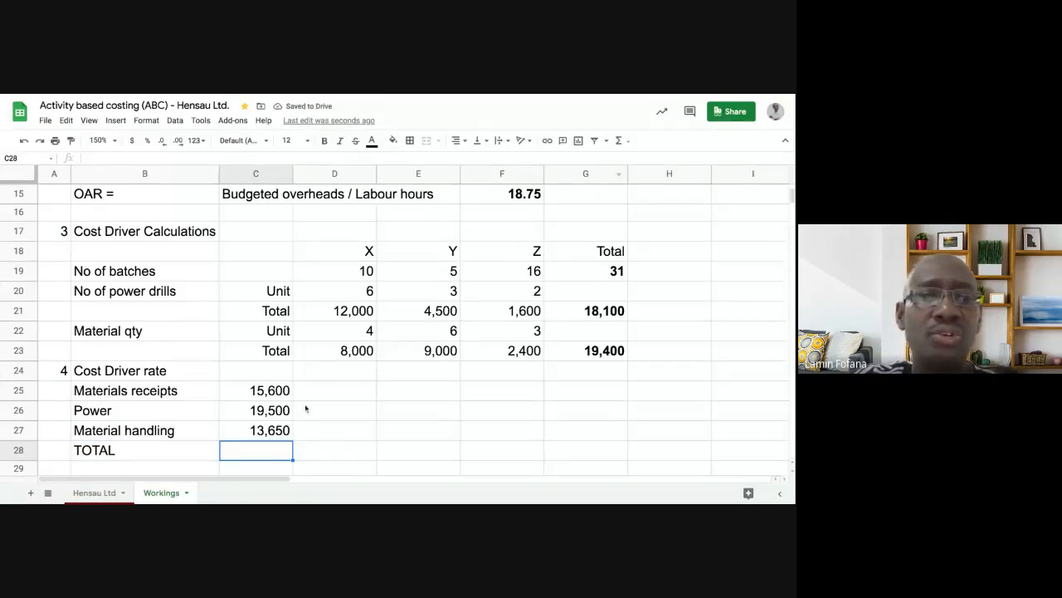
click(328, 455)
click(278, 450)
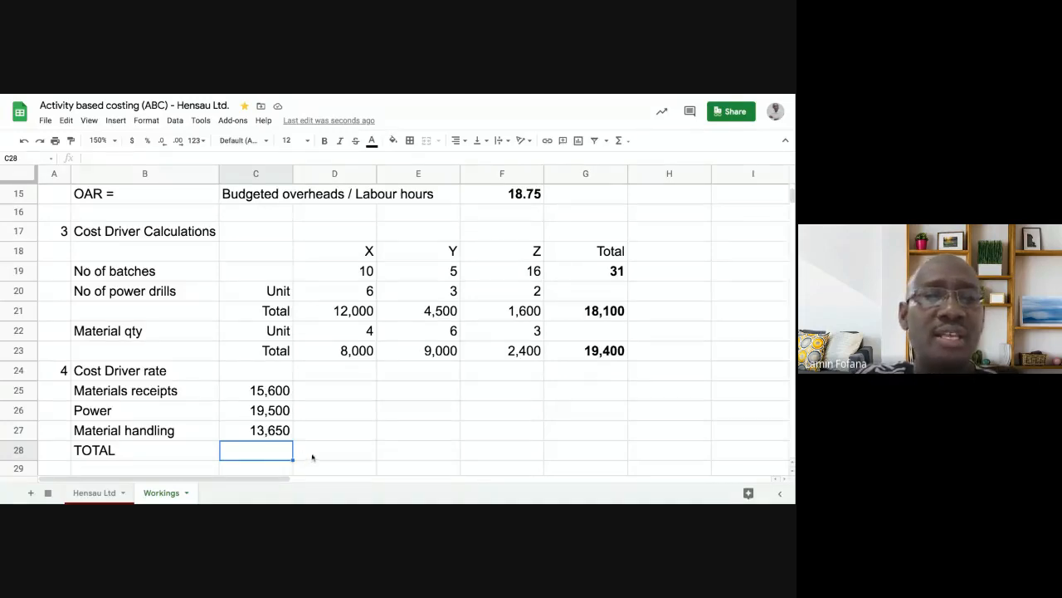
click(310, 457)
click(270, 450)
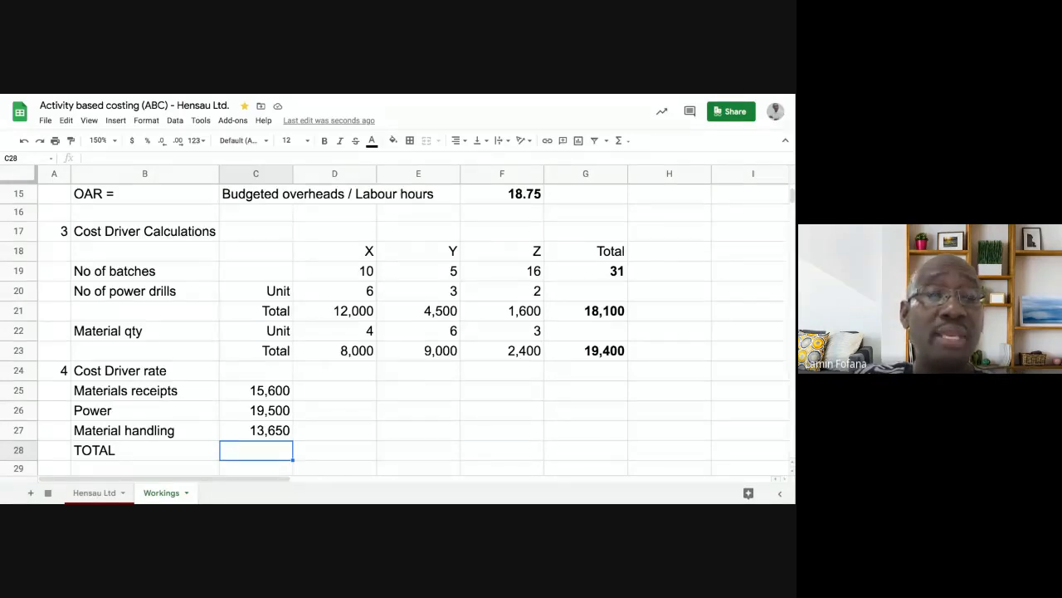
- Enter =SUM(C25:C27) in C28, giving a total of 48,750
click(620, 141)
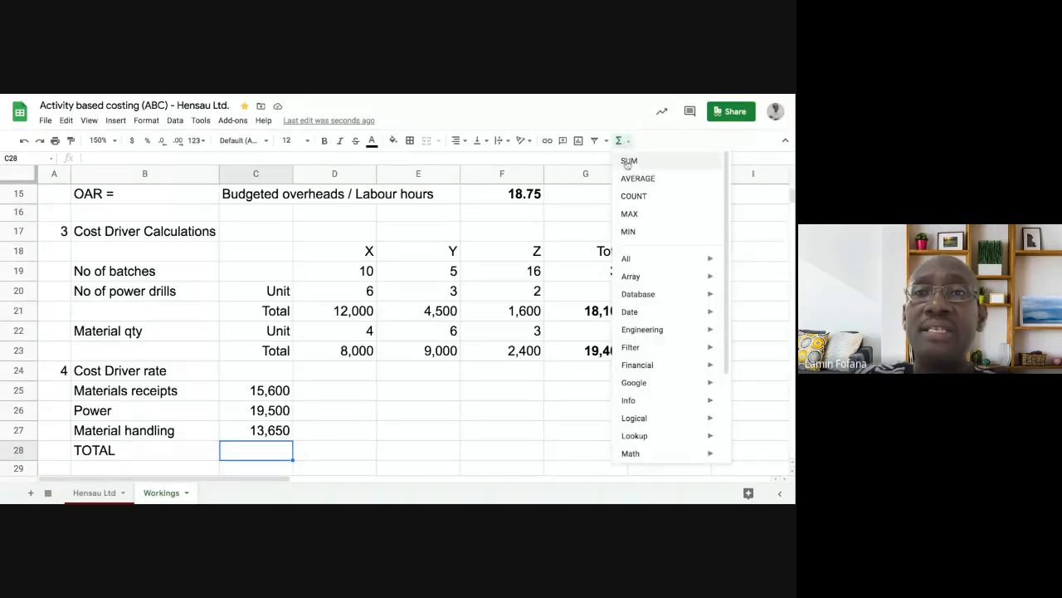
click(628, 161)
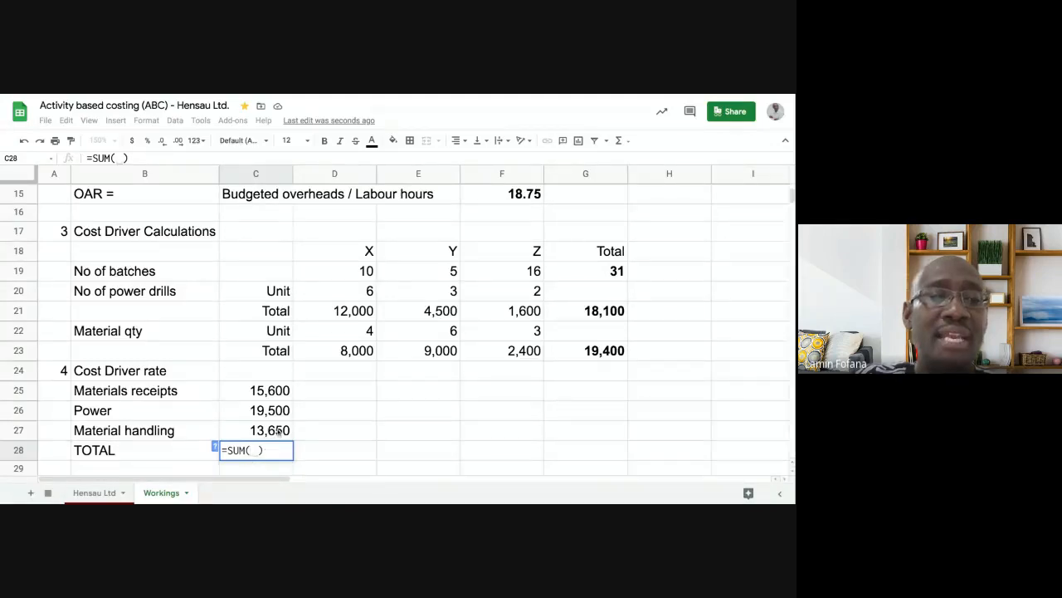
click(278, 395)
key(shift+Down)
key(shift+Down)
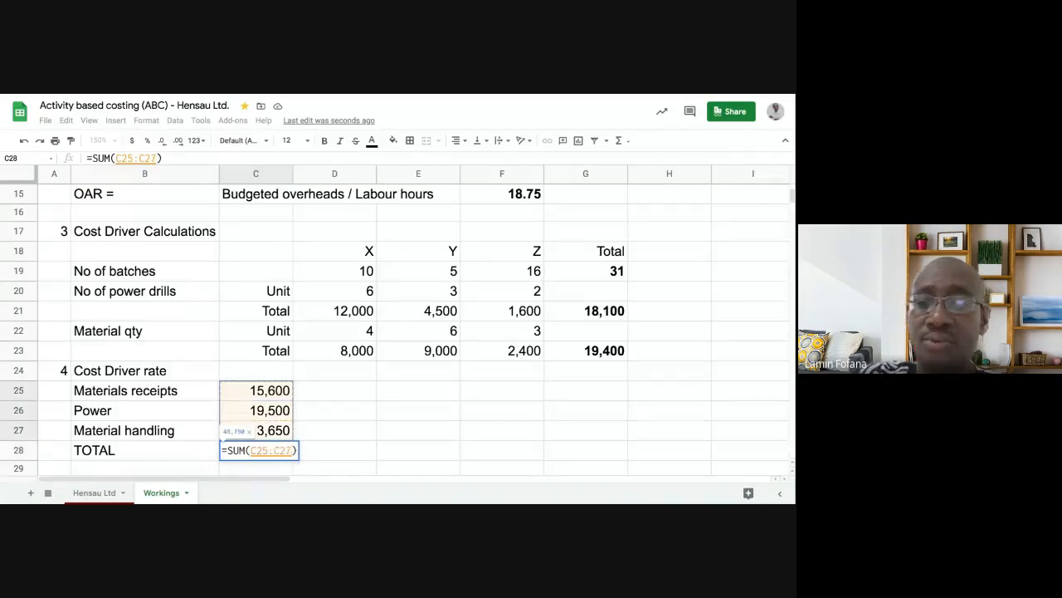
key(Return)
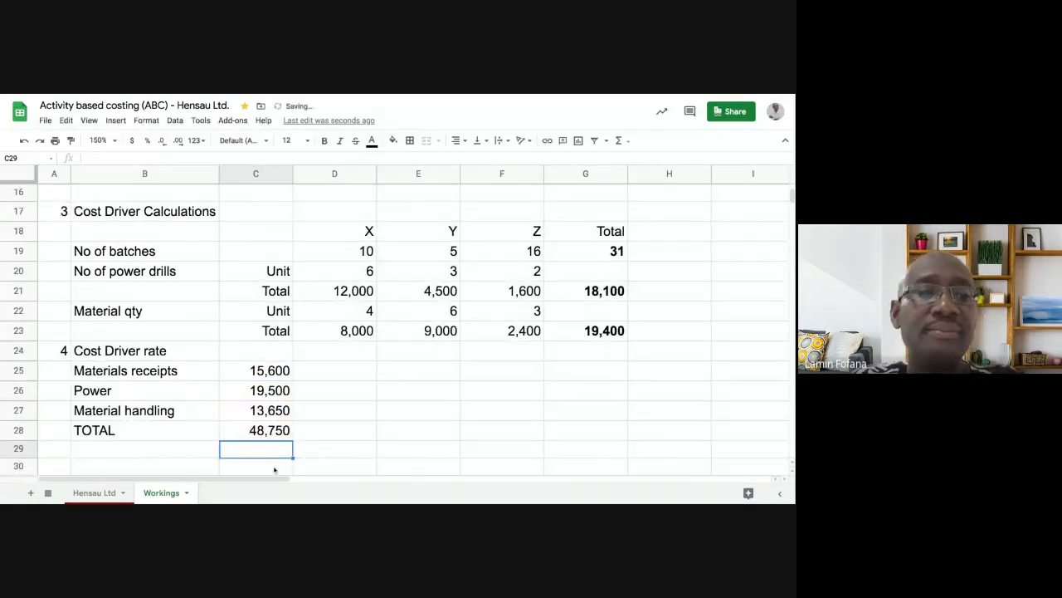
click(261, 431)
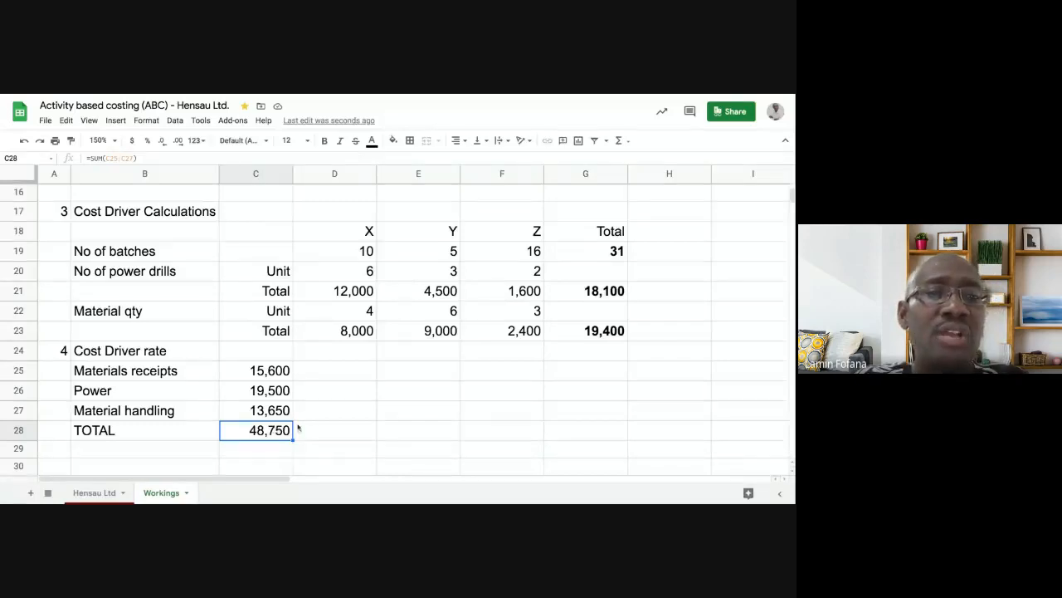
click(330, 373)
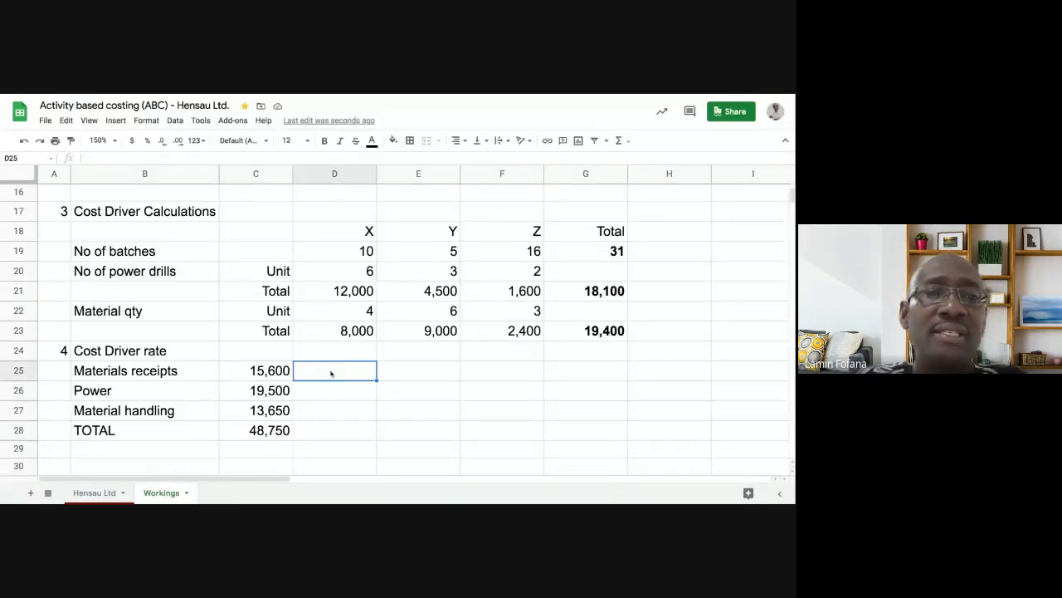
click(199, 377)
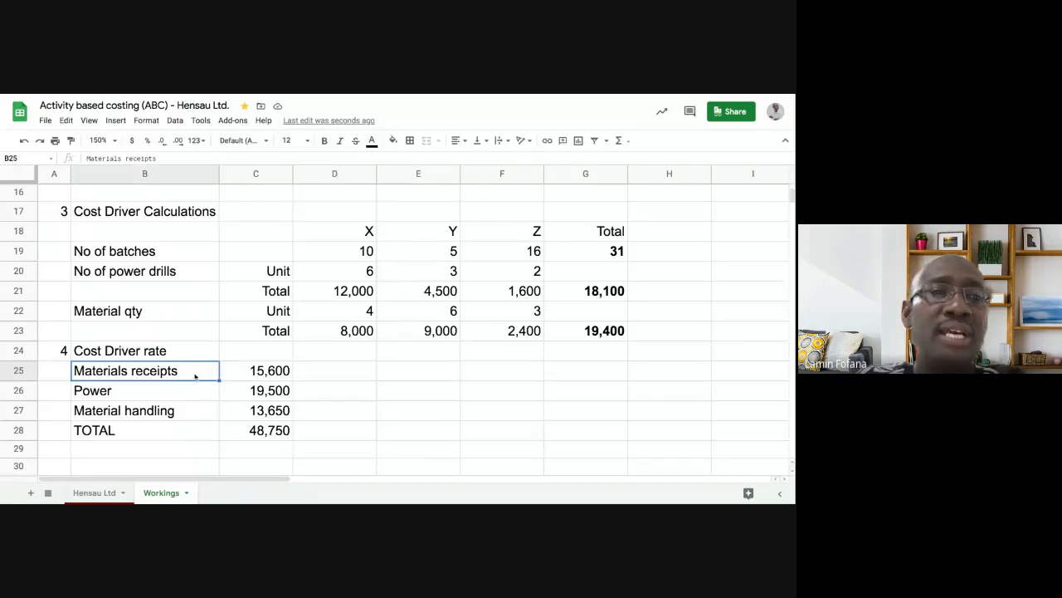
click(255, 373)
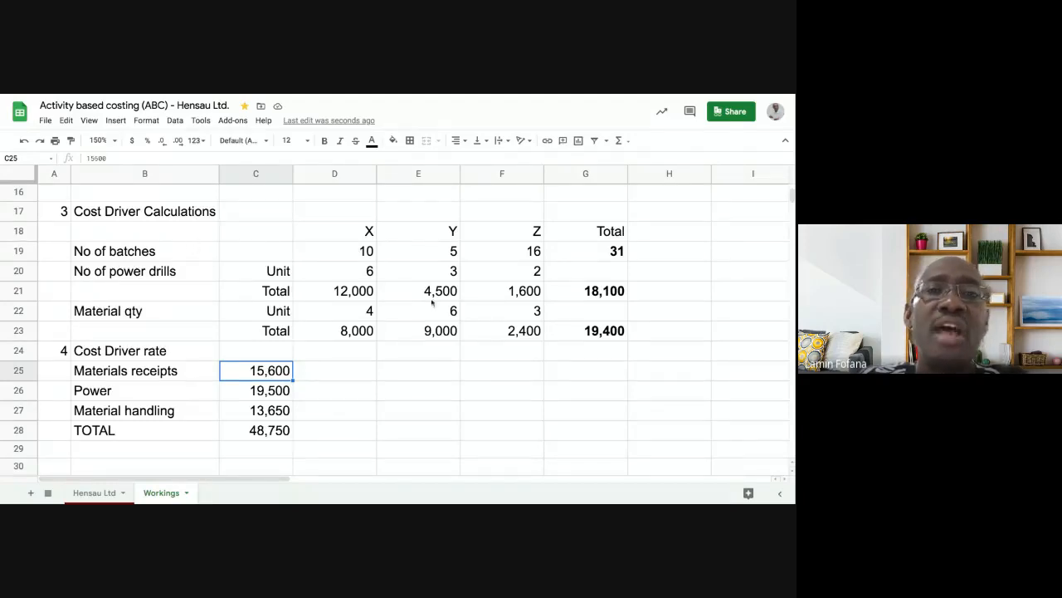
click(586, 253)
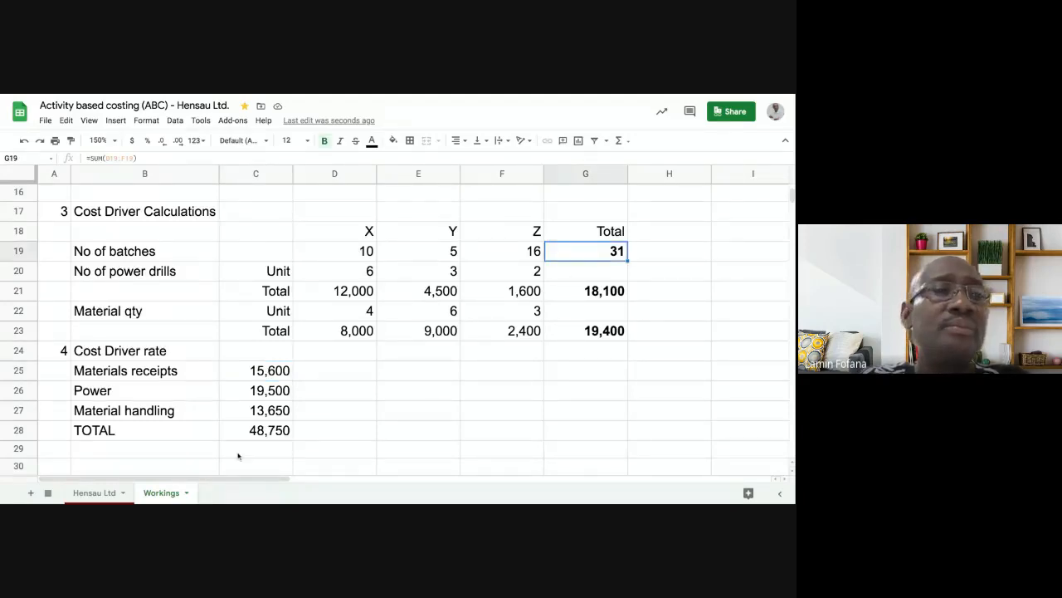
click(153, 393)
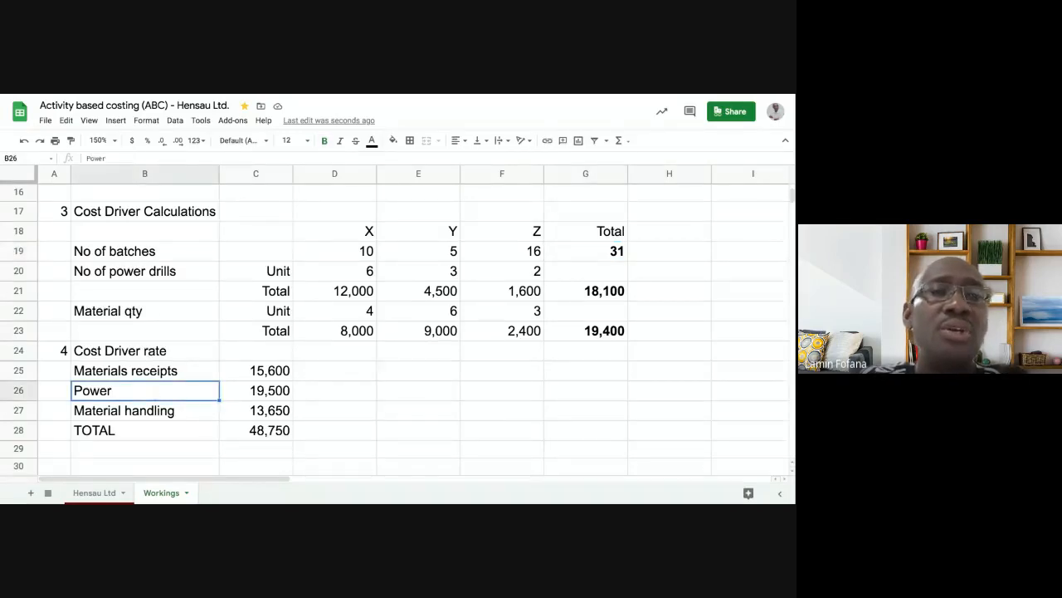
click(252, 395)
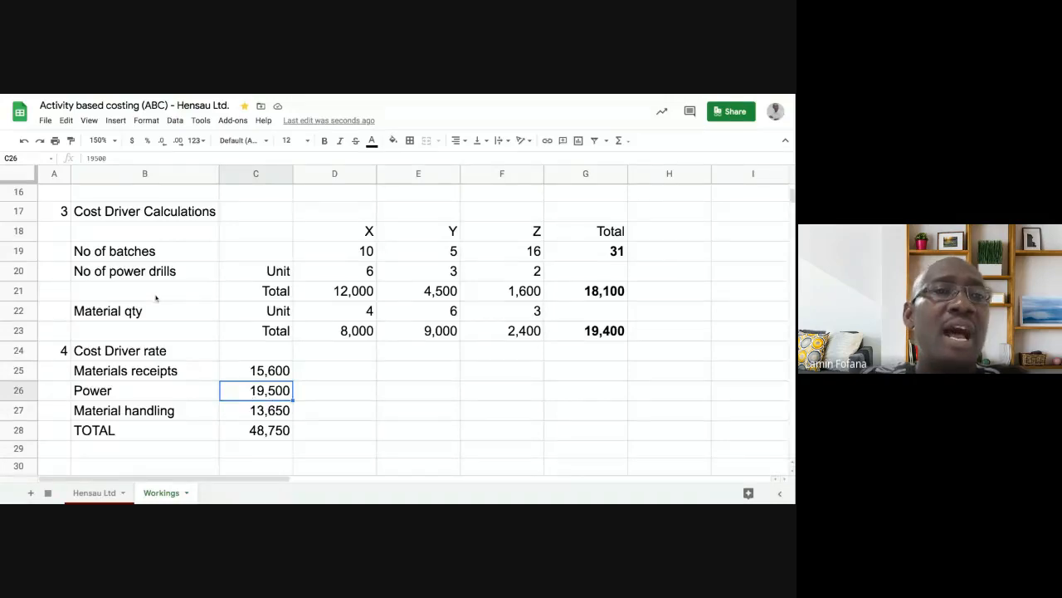
click(595, 296)
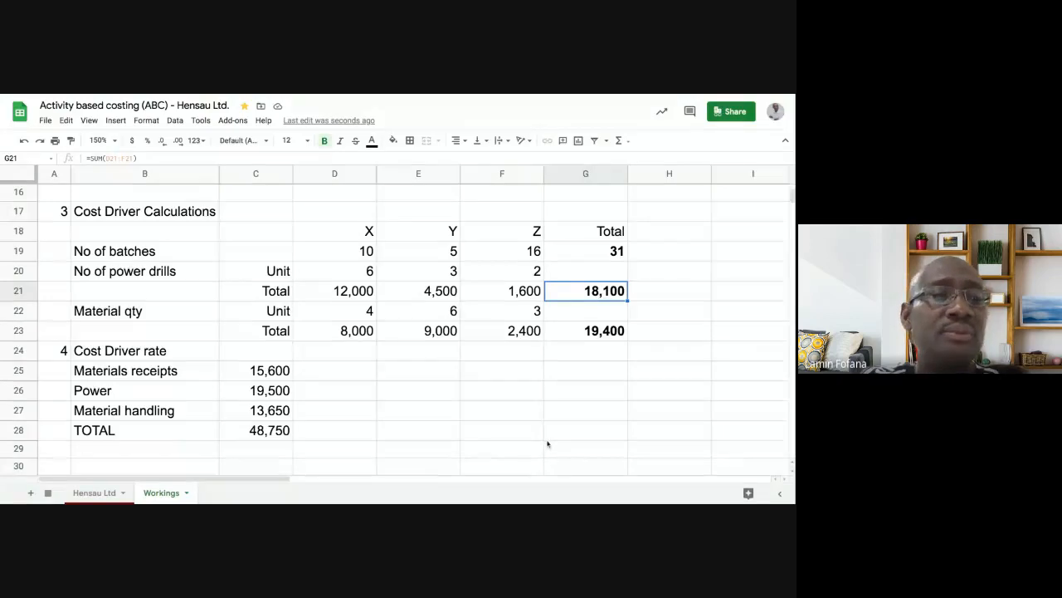
click(249, 413)
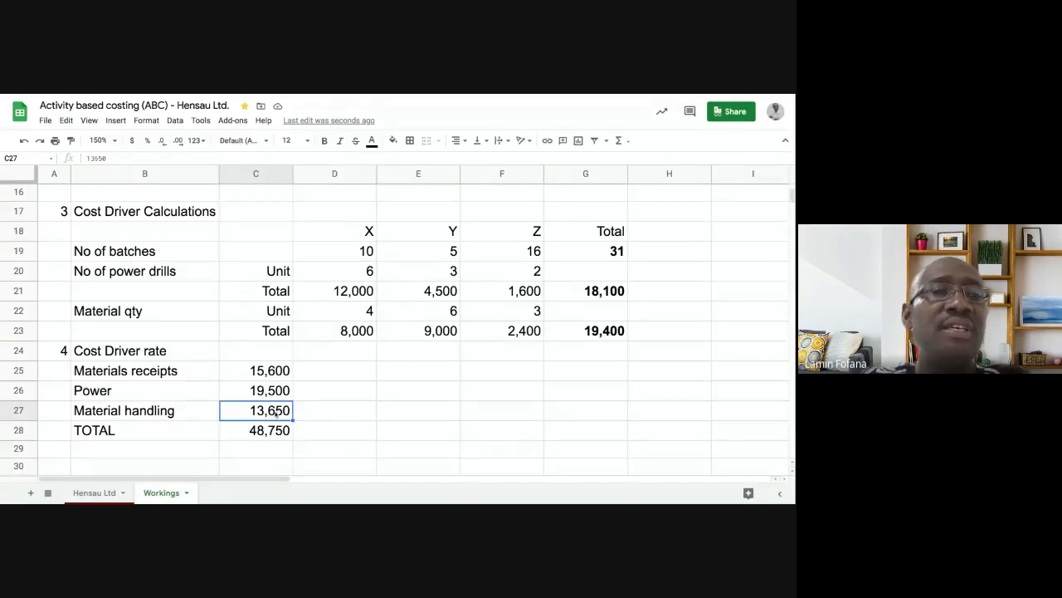
click(176, 315)
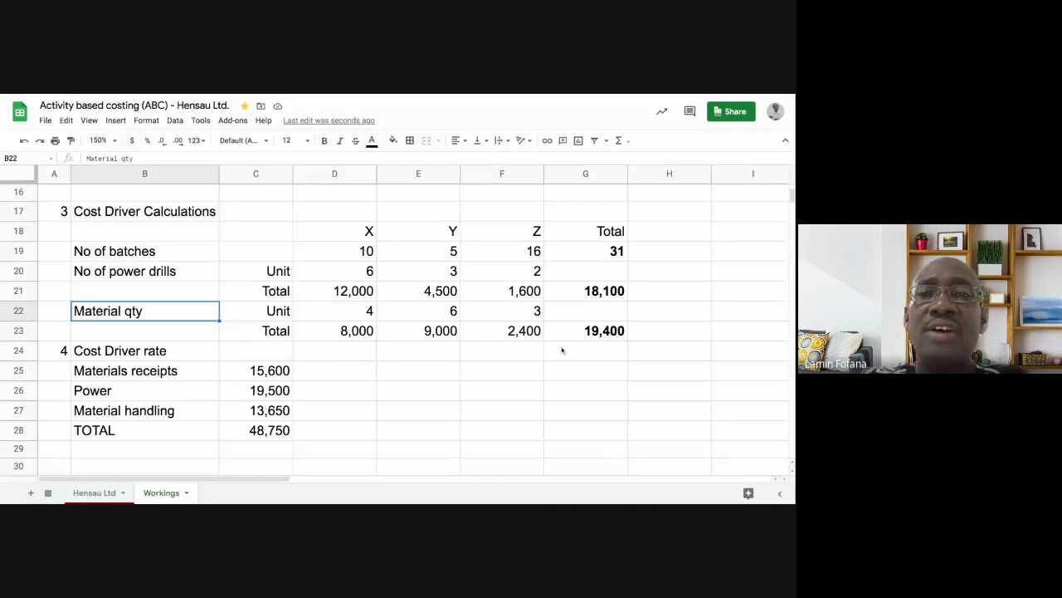
click(584, 335)
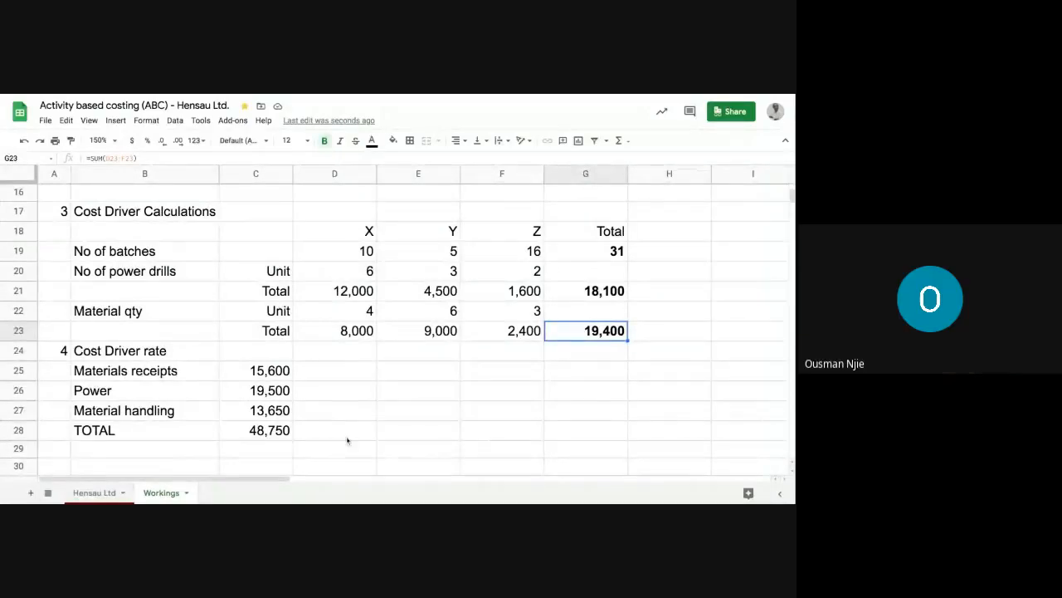
- Insert a blank row above row 24, before the Cost Driver rate section
click(23, 350)
right_click(23, 350)
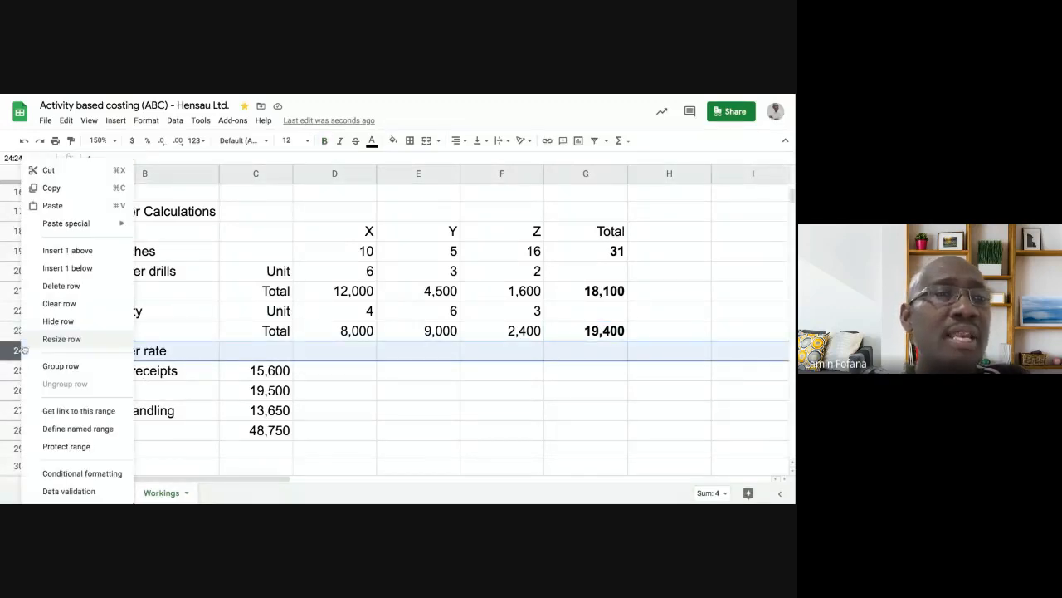
click(68, 250)
click(297, 390)
- Head C25 'Overheads' and D25 'Total cost driver', widening column D to fit
click(258, 376)
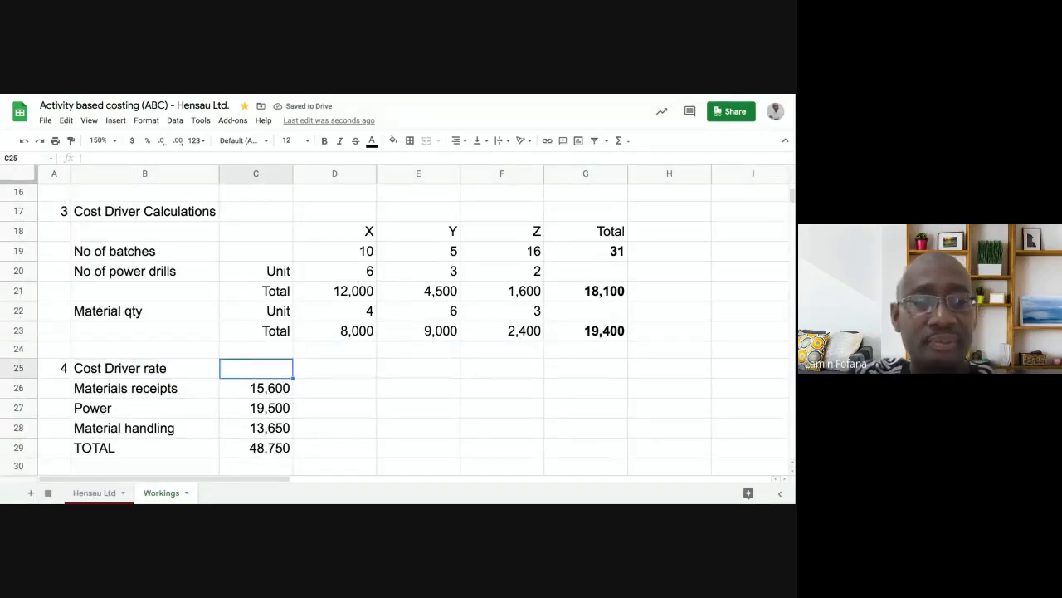
text(Ove)
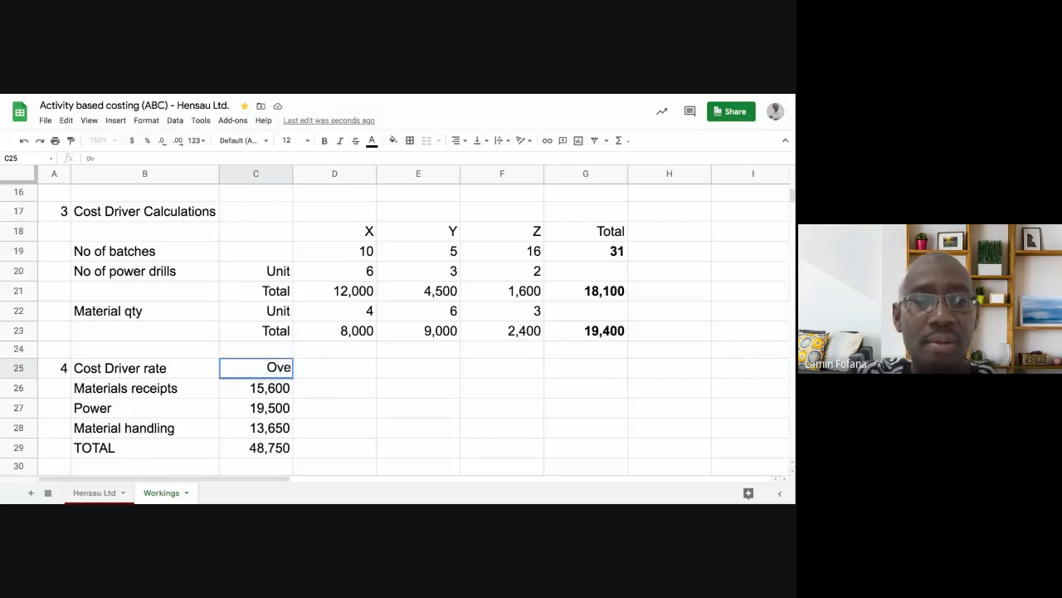
text(rhea)
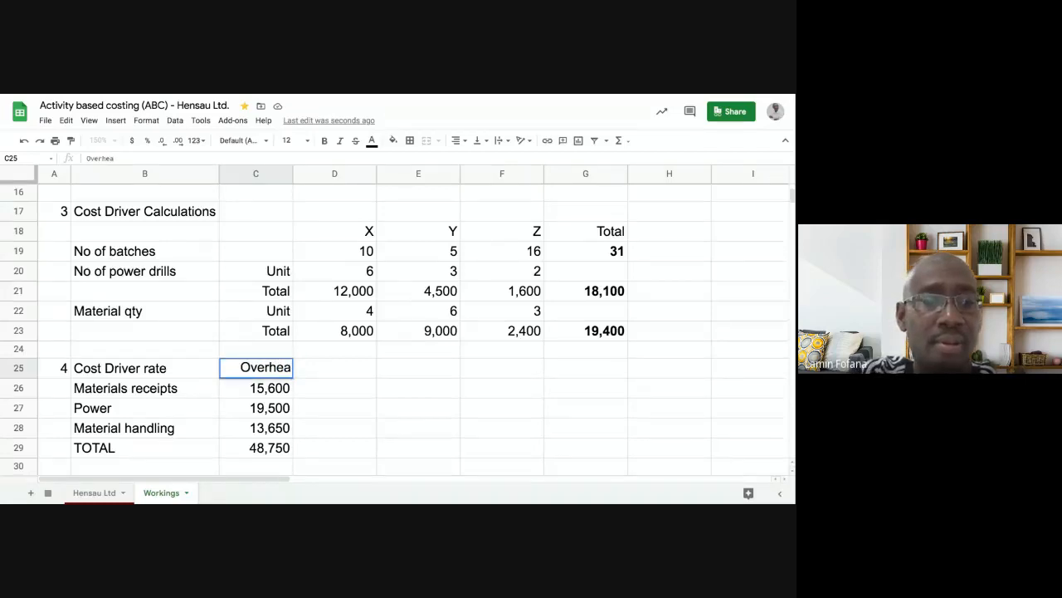
text(ds)
key(Return)
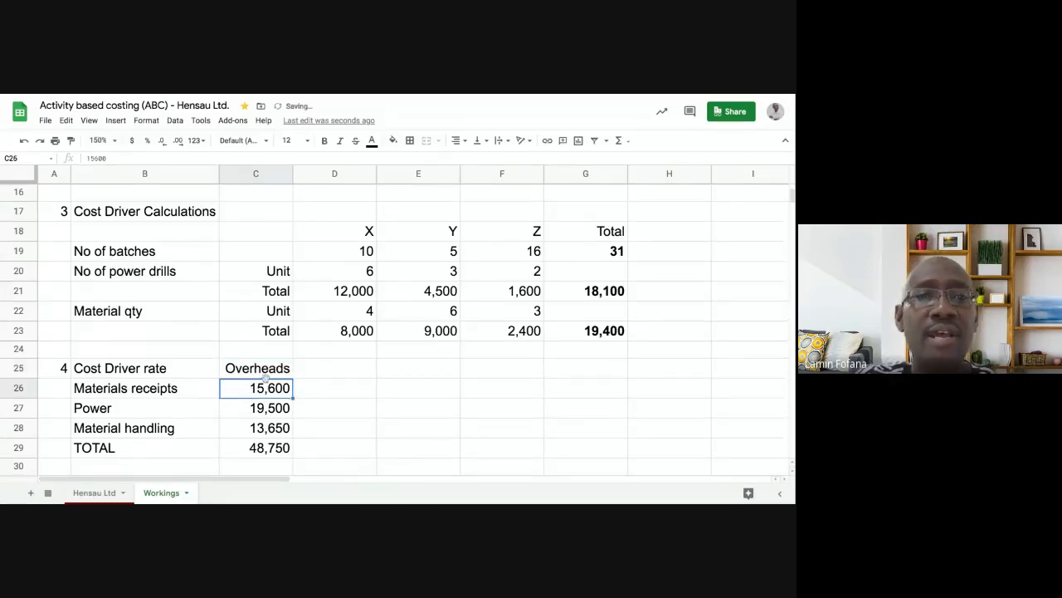
click(314, 373)
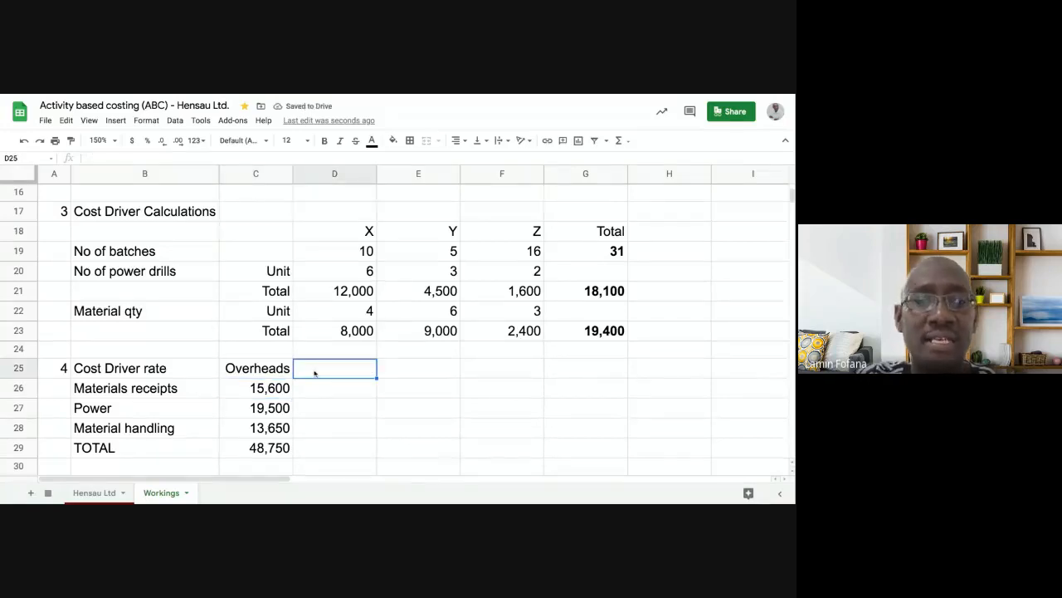
text(Tot)
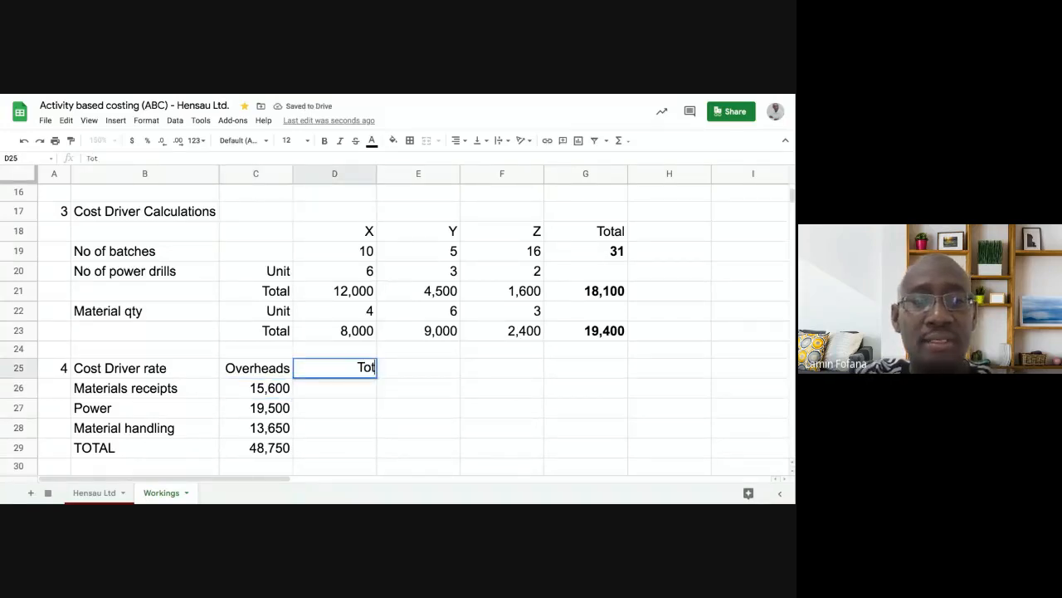
text(al cost )
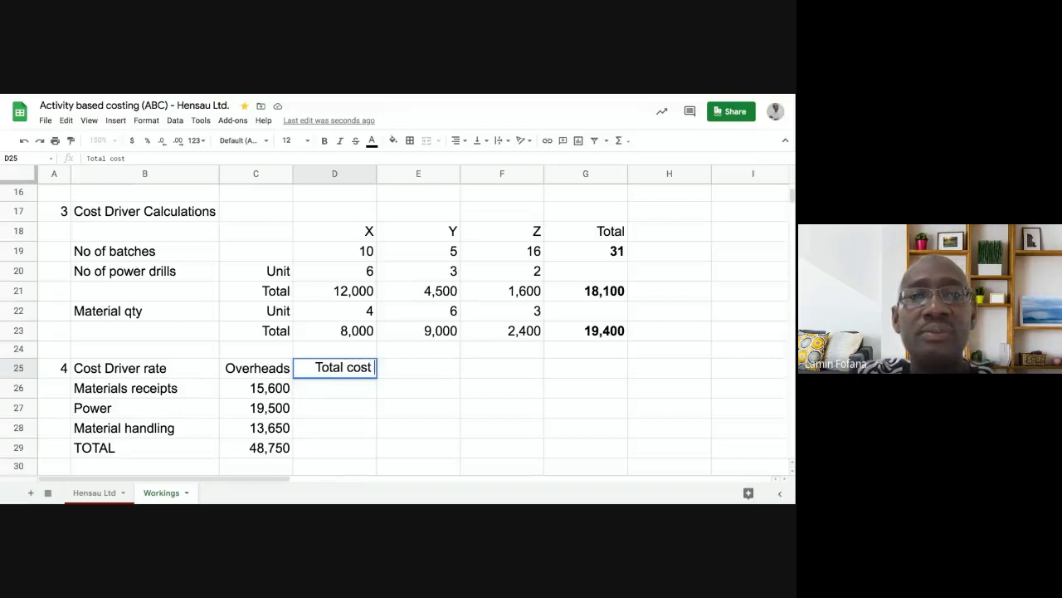
text(driver)
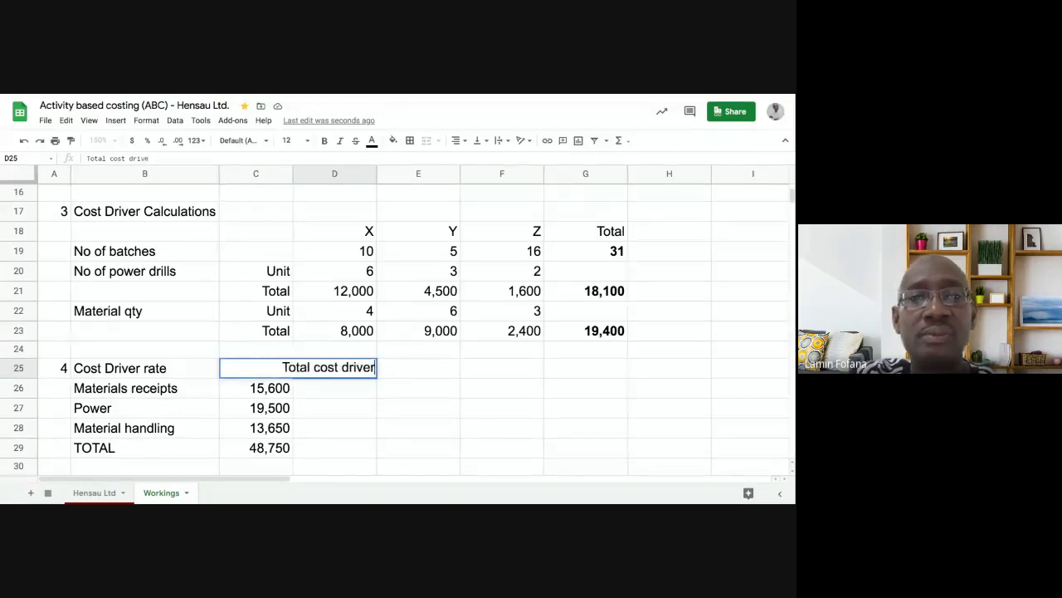
key(Return)
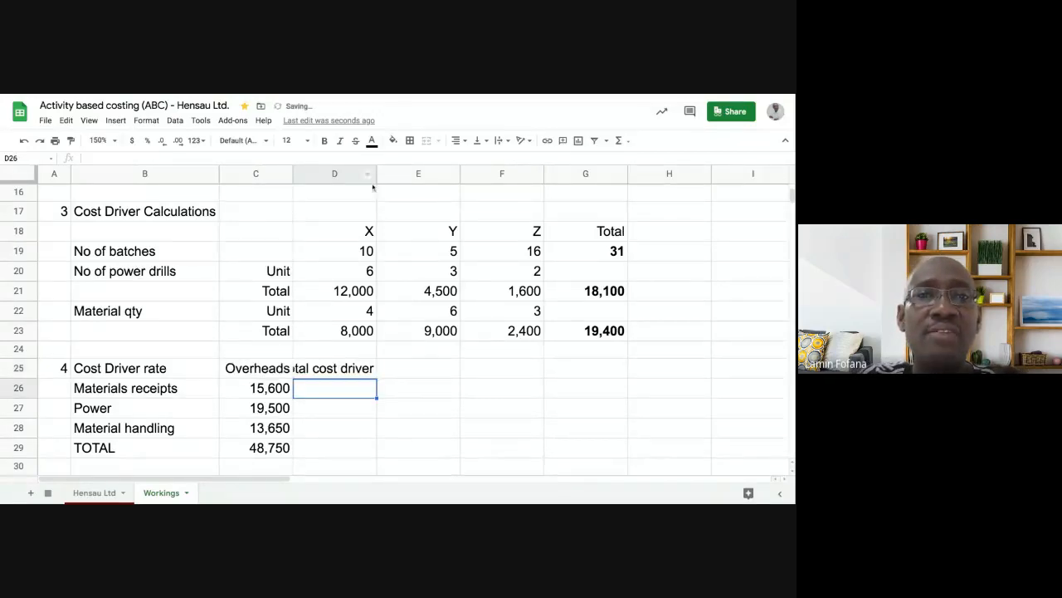
drag(375, 176, 397, 176)
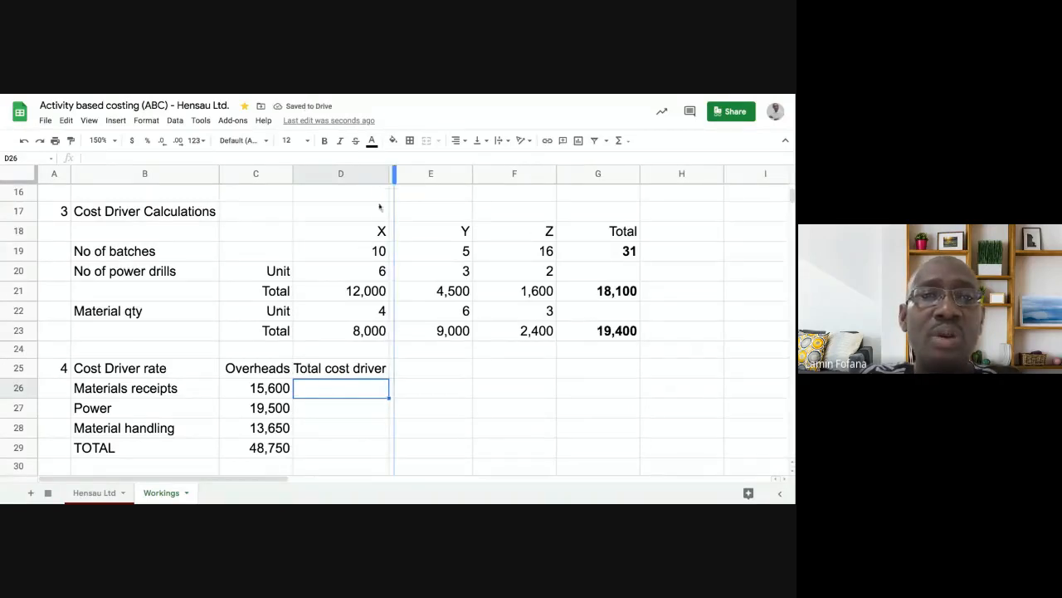
click(353, 403)
click(615, 259)
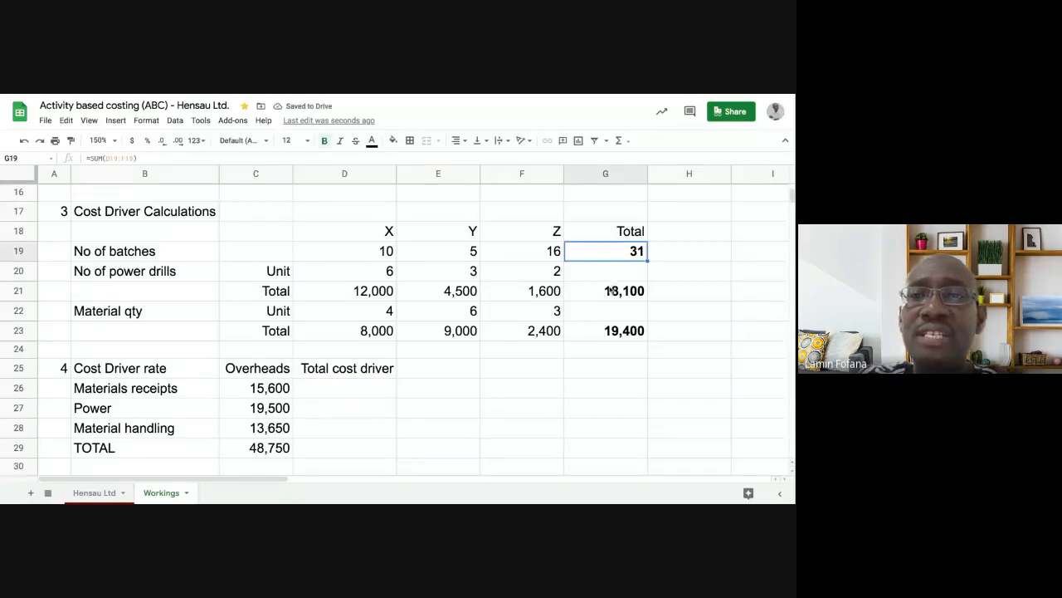
click(613, 291)
click(609, 336)
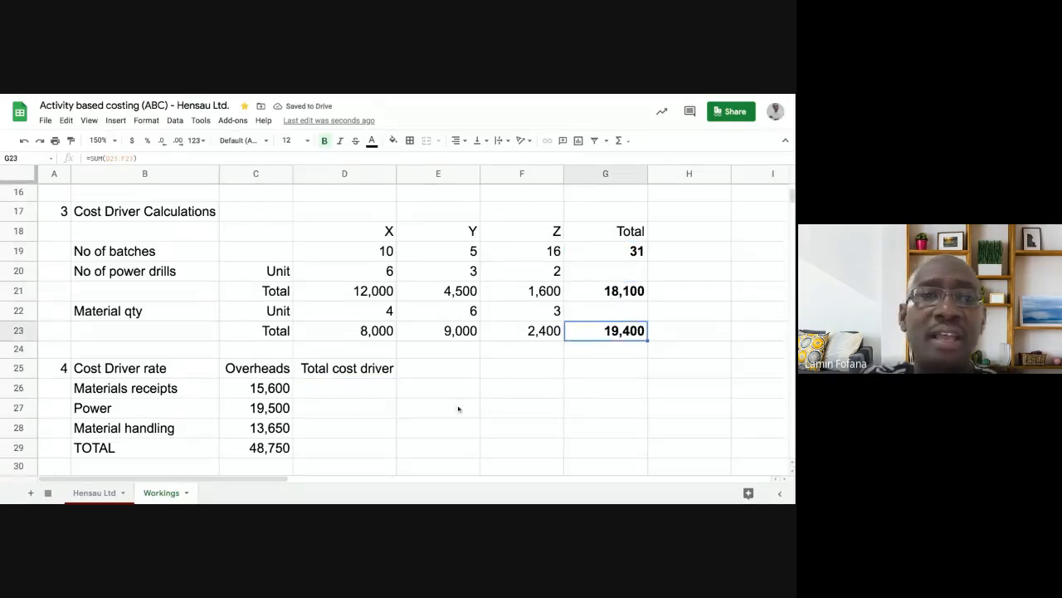
click(340, 389)
click(336, 415)
click(337, 433)
click(339, 388)
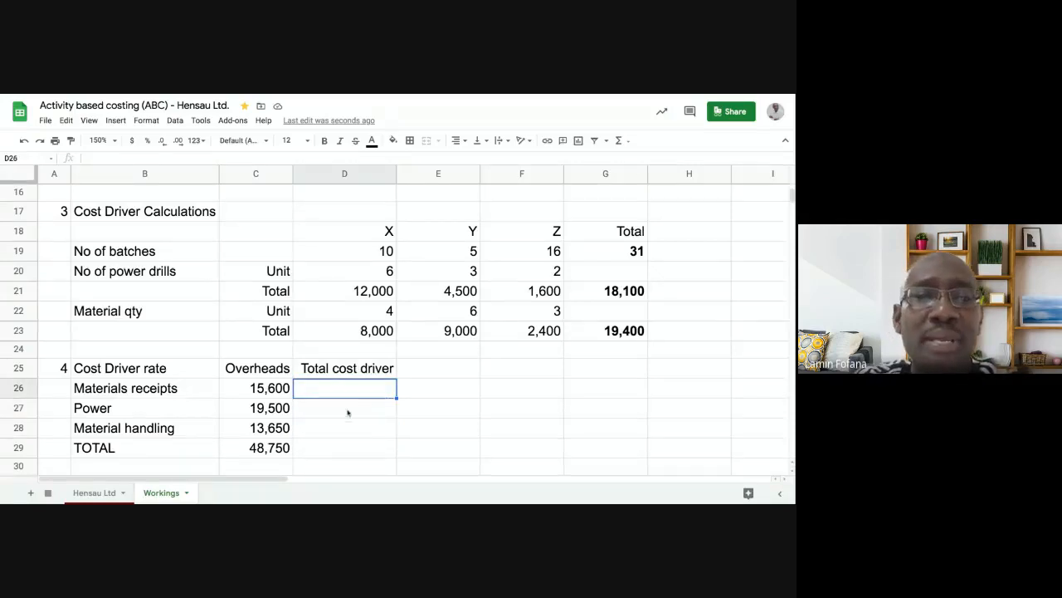
click(348, 413)
click(346, 395)
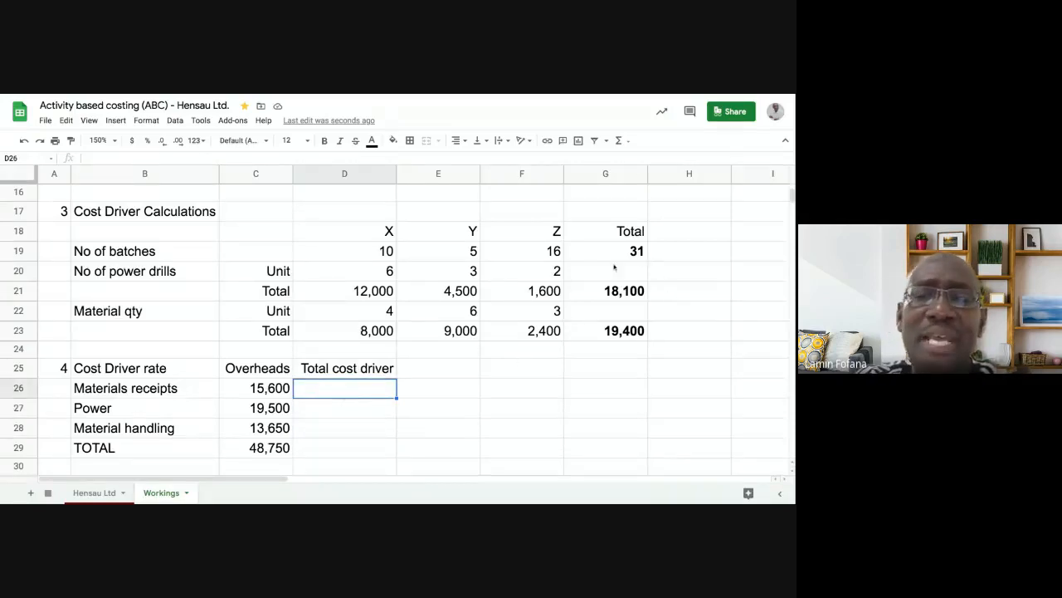
click(354, 415)
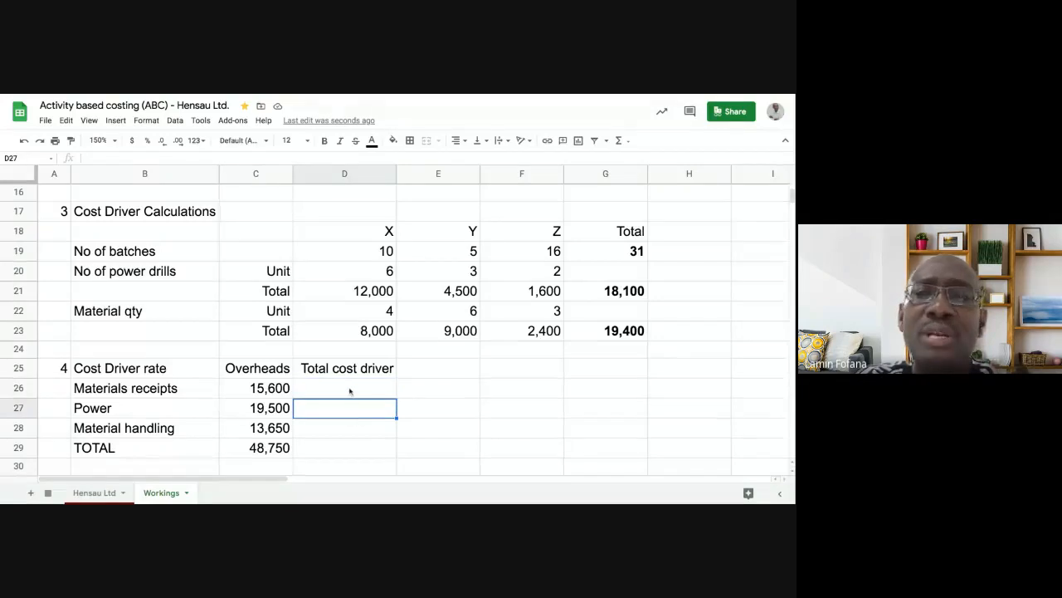
click(349, 391)
click(618, 255)
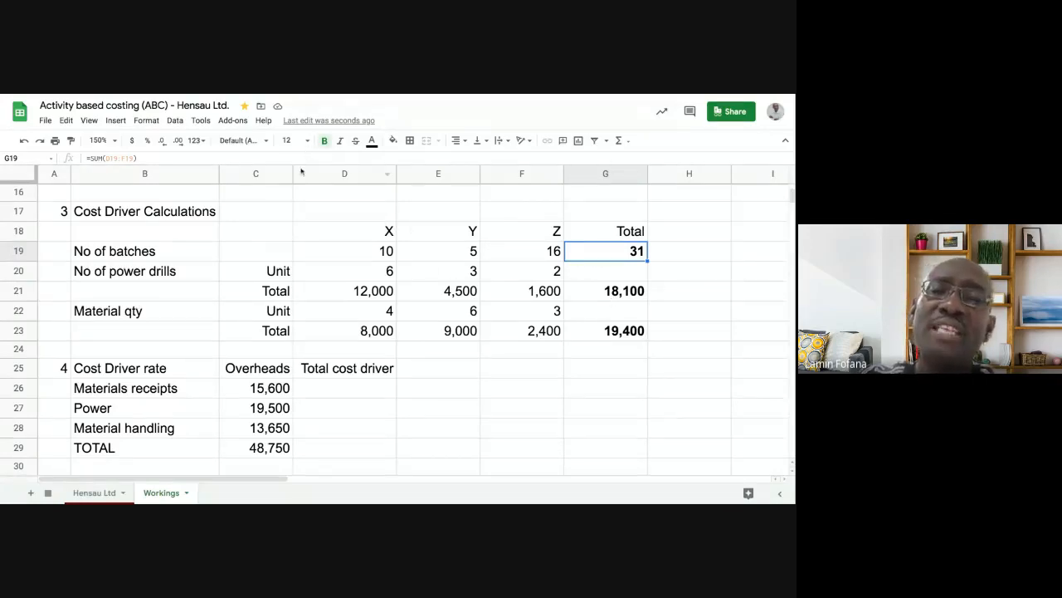
click(317, 395)
click(313, 409)
click(316, 431)
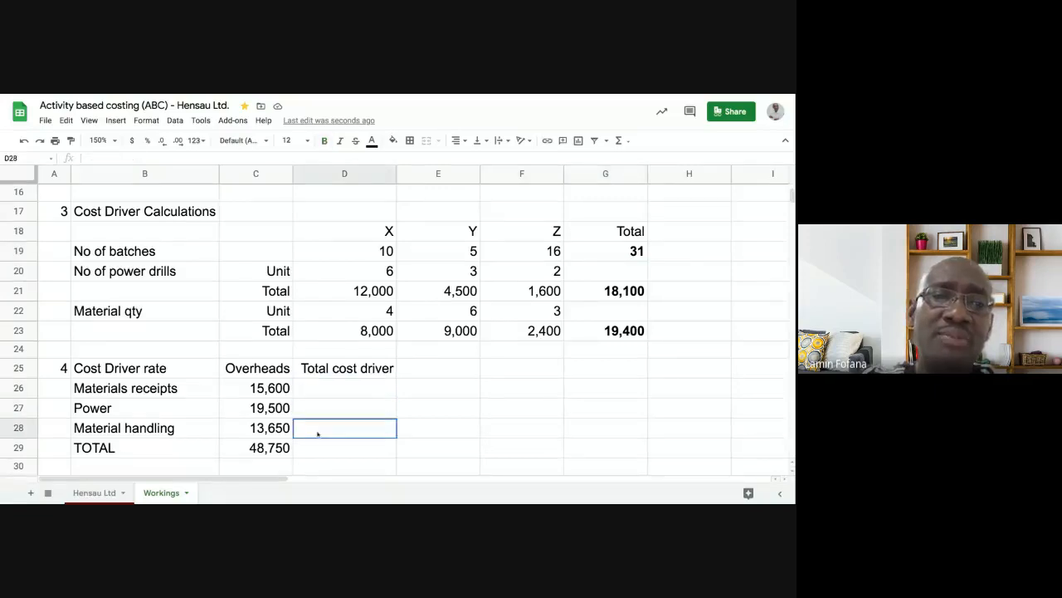
click(329, 391)
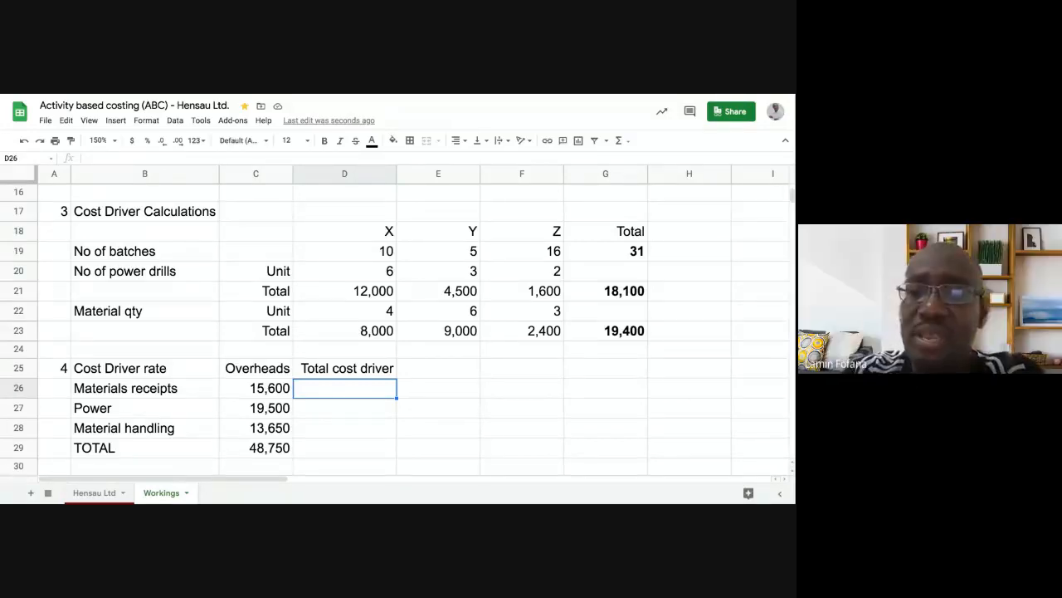
- Link D26 to the batches total in G19, showing 31
text(=)
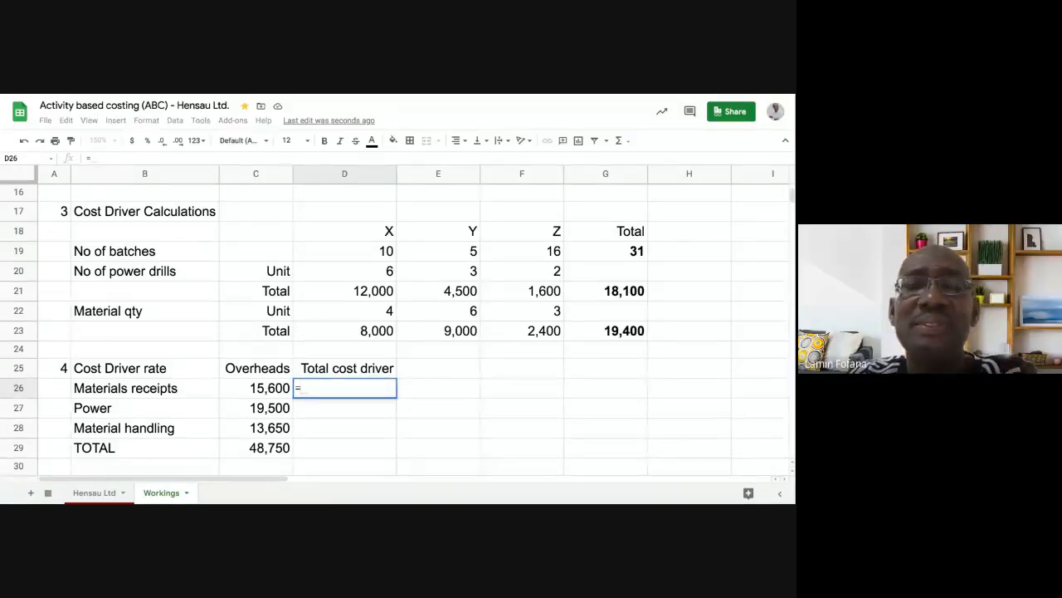
click(595, 258)
key(Return)
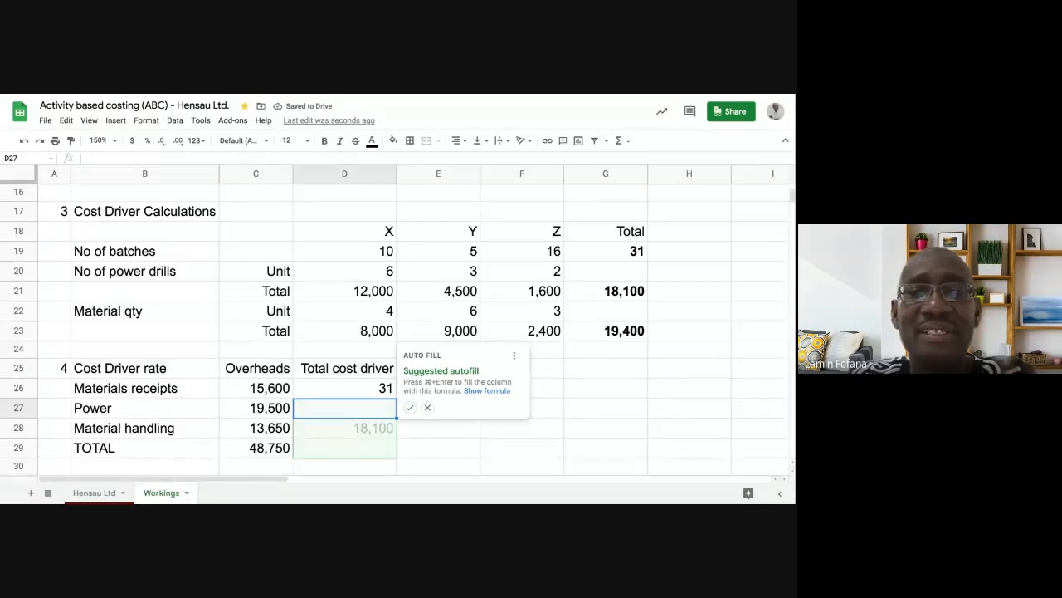
click(428, 407)
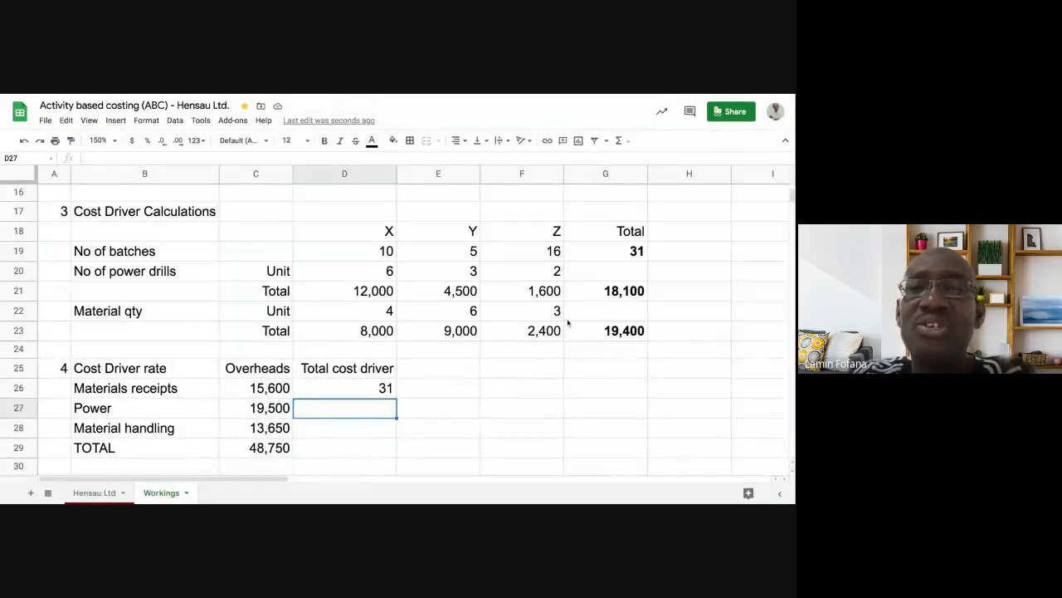
click(387, 435)
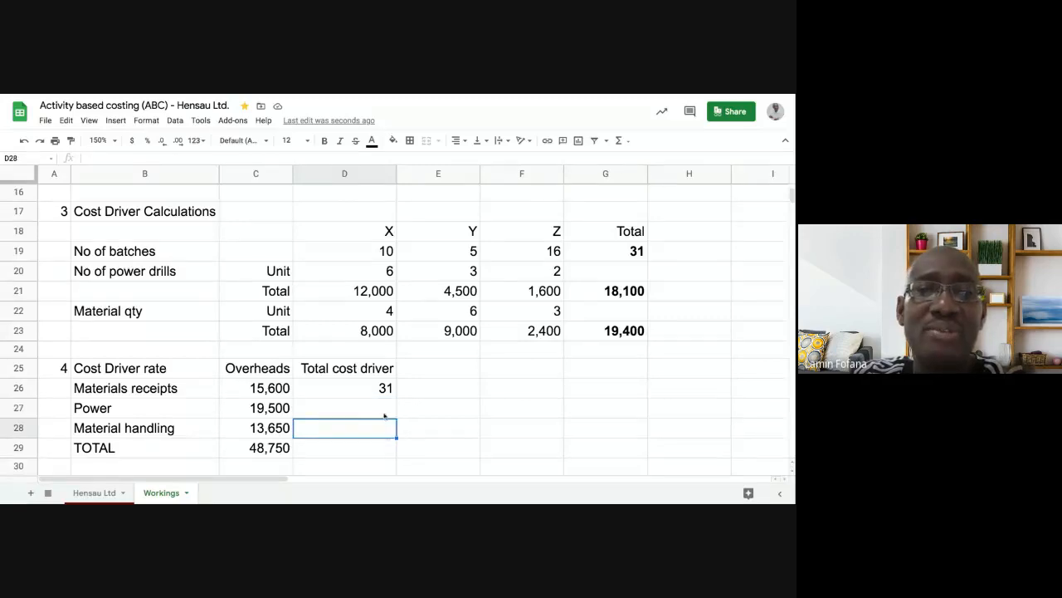
click(384, 412)
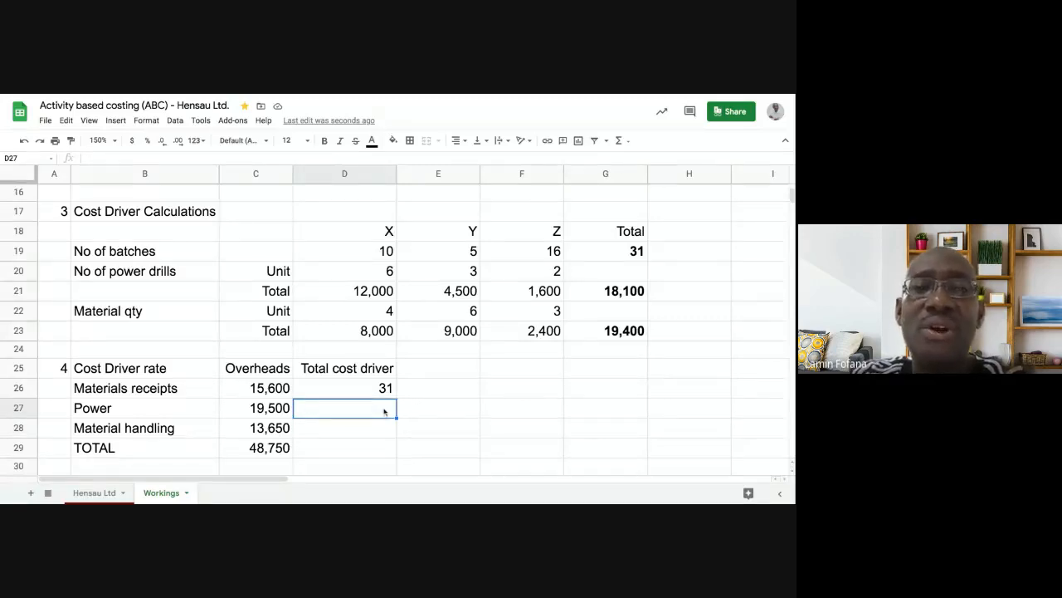
- Link D27 and D28 to the totals in G21 and G23, showing 18,100 and 19,400
text(=)
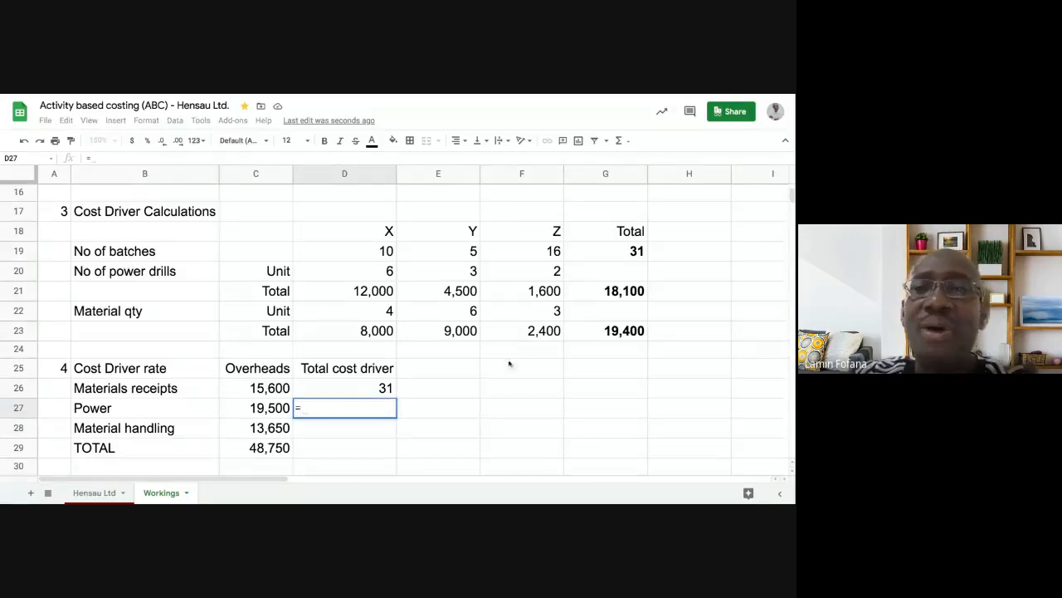
click(594, 290)
key(Return)
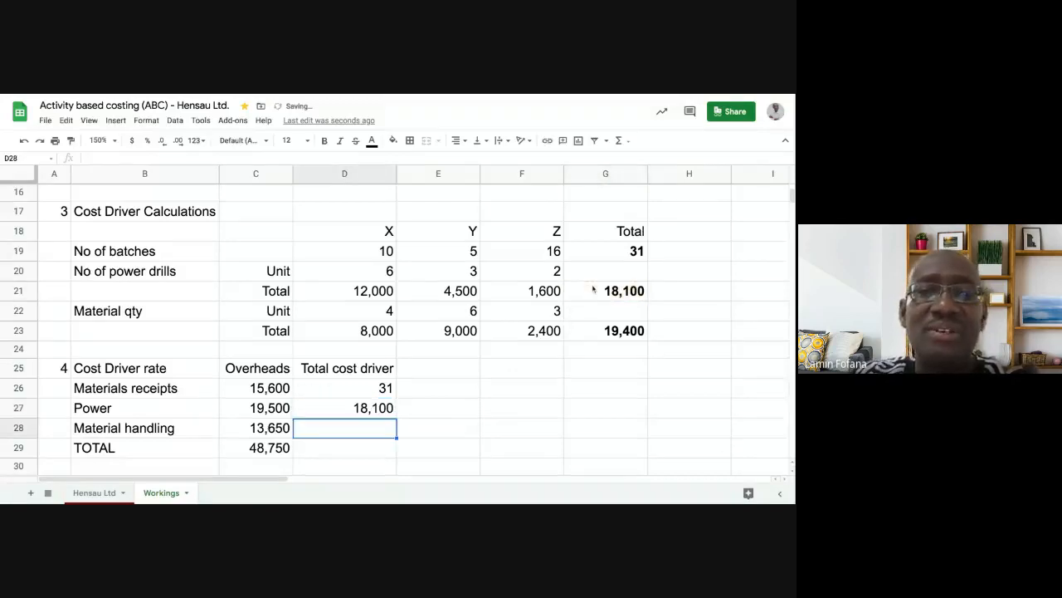
text(=)
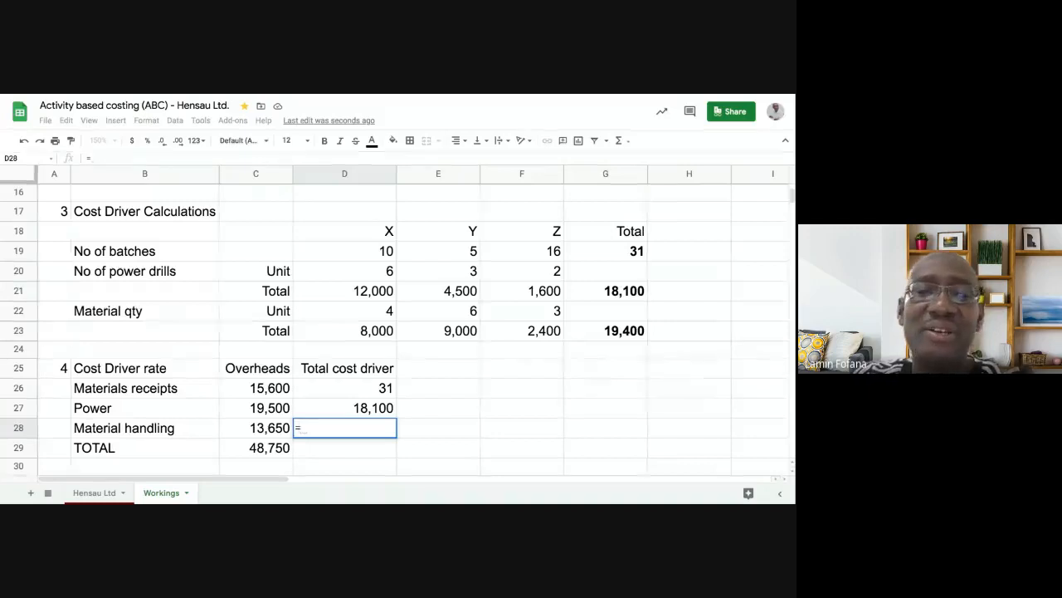
click(612, 332)
key(Return)
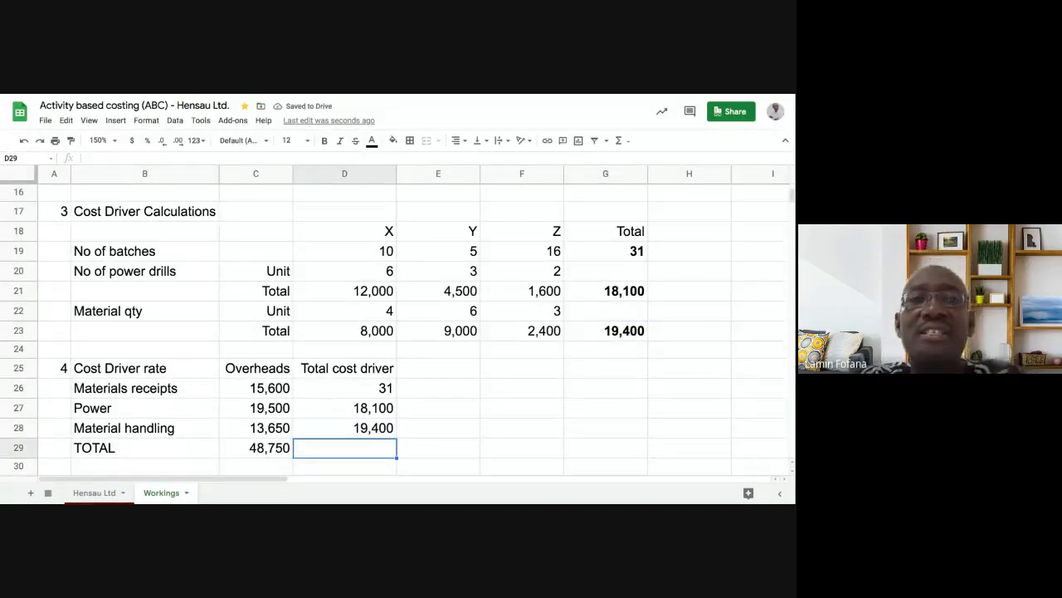
click(382, 257)
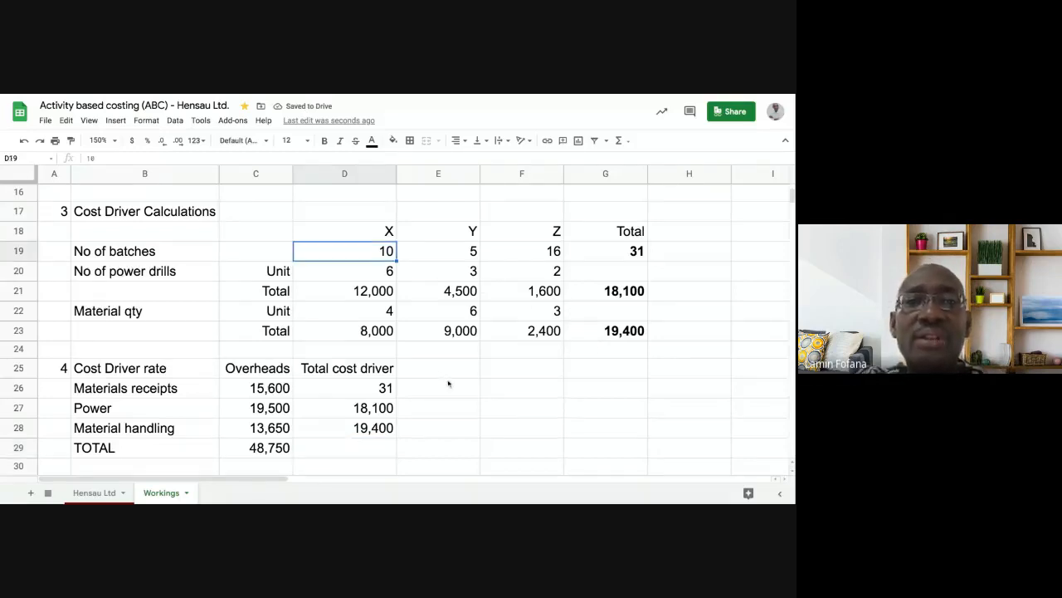
click(388, 389)
click(367, 258)
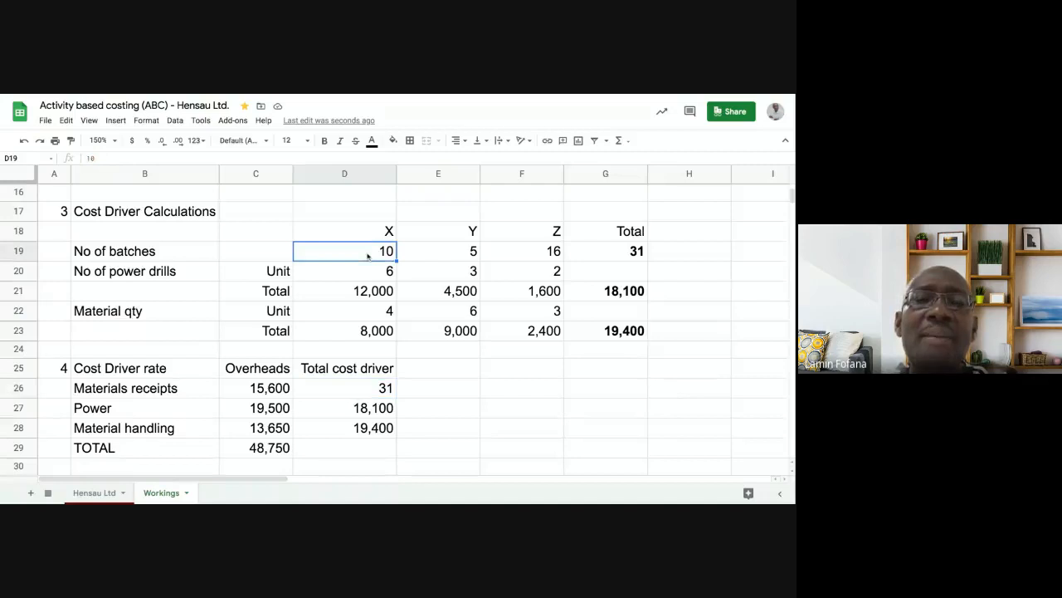
click(420, 254)
click(375, 258)
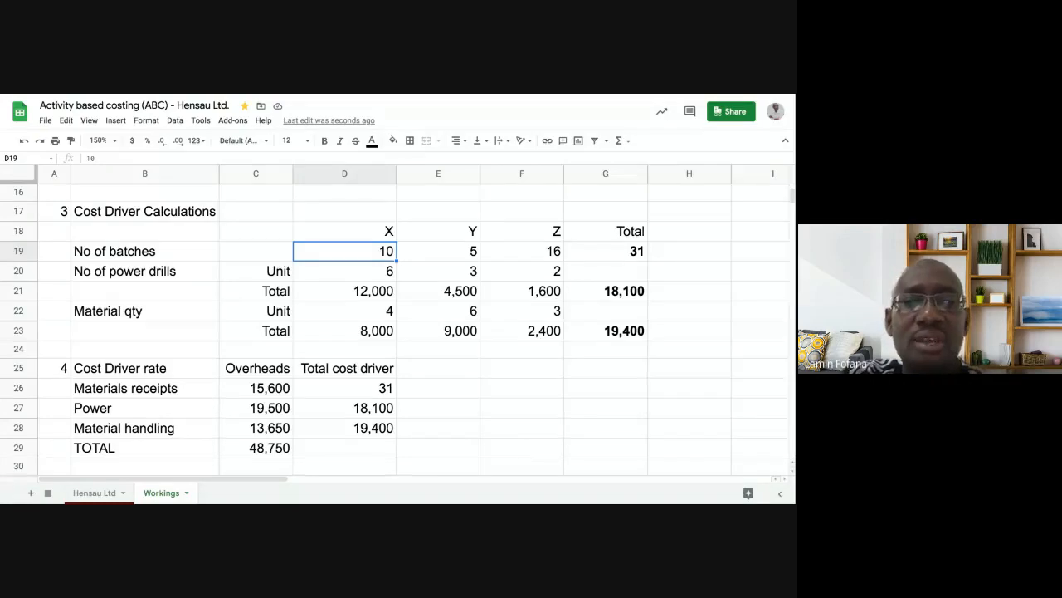
click(631, 256)
click(390, 389)
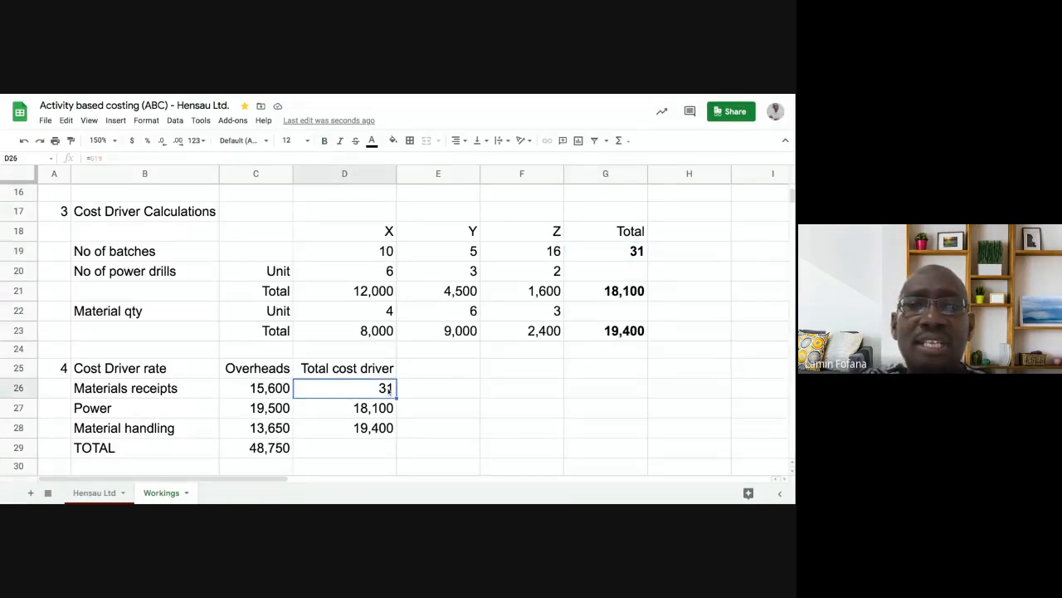
click(369, 254)
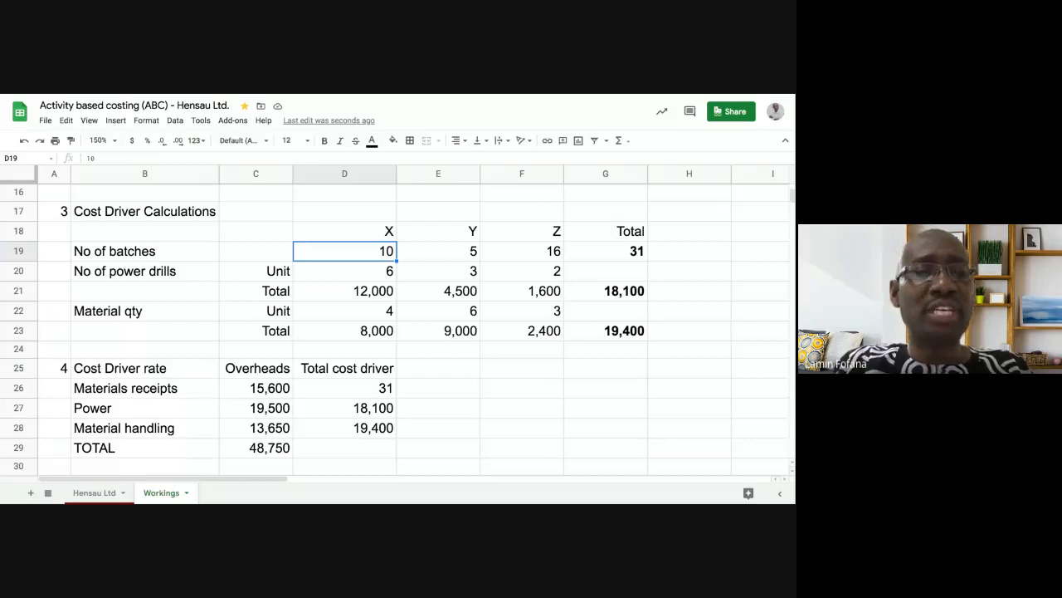
text(20)
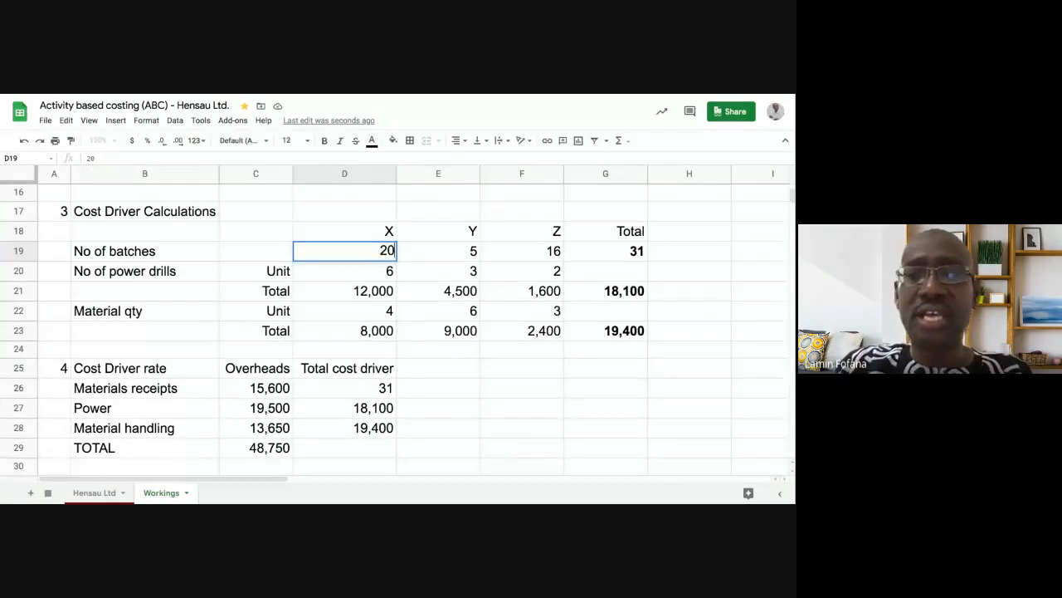
key(Return)
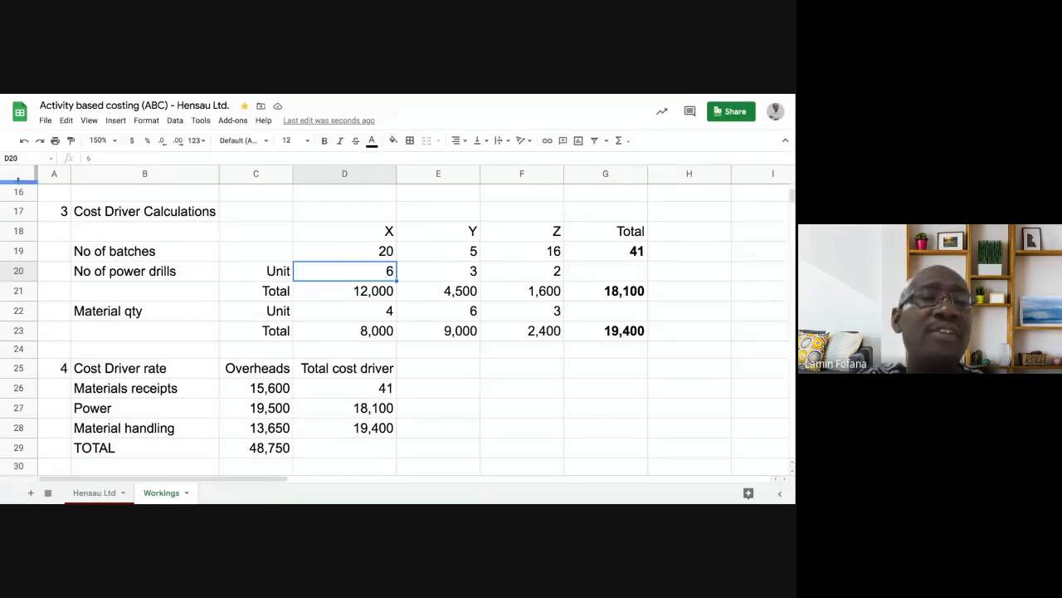
click(24, 141)
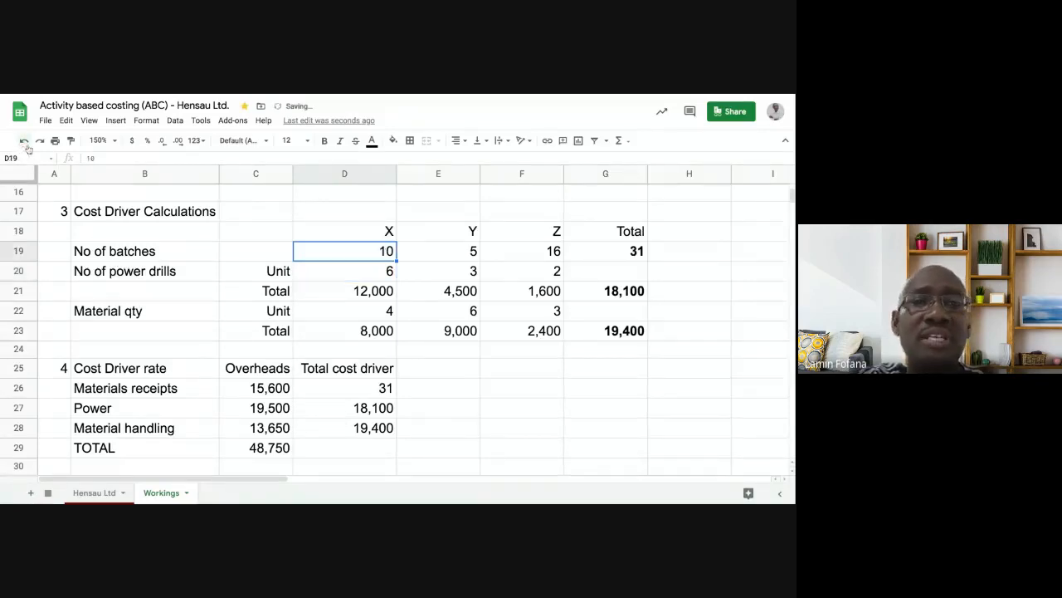
click(407, 389)
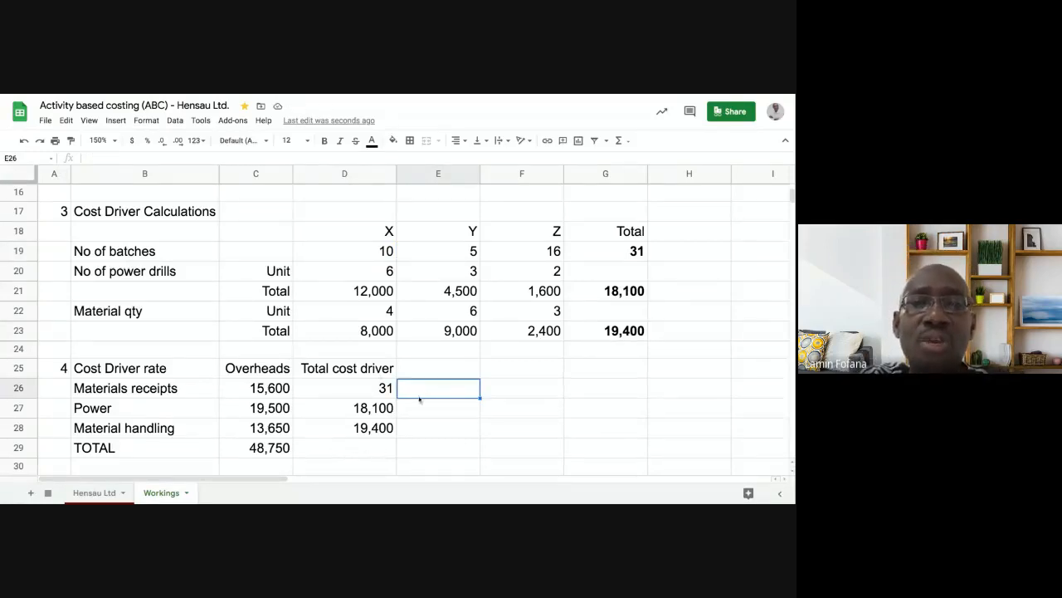
- Copy the Cost Driver rate label from B25 into E25 as a new heading
click(185, 370)
right_click(185, 370)
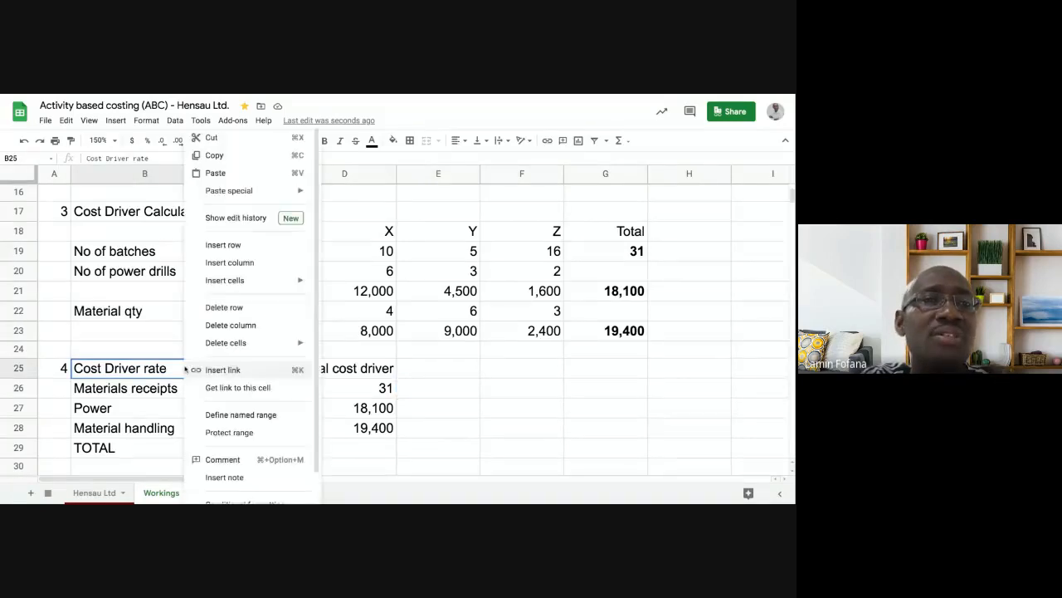
click(211, 154)
right_click(437, 369)
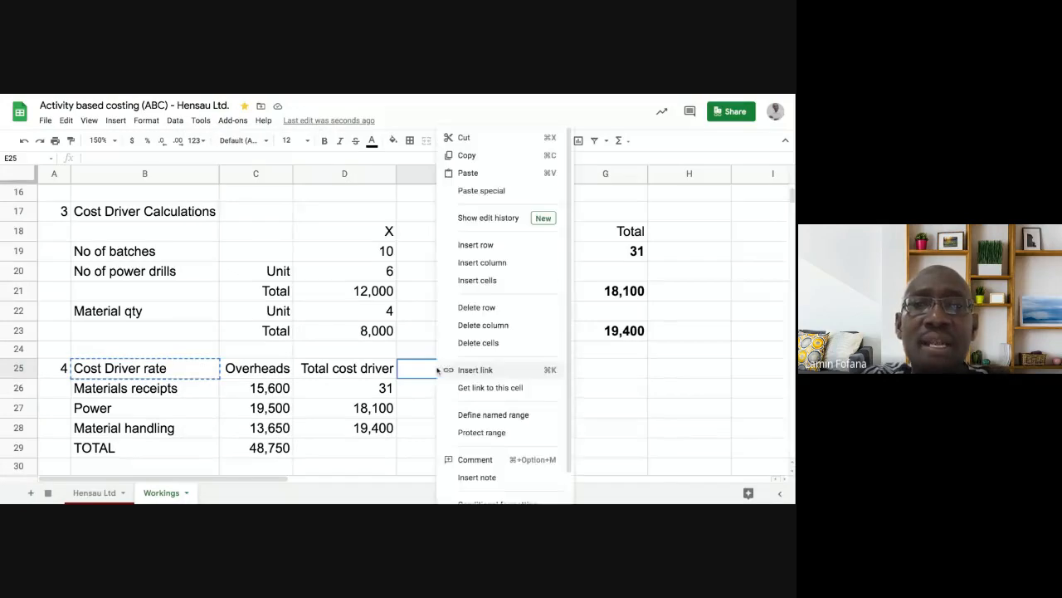
click(477, 181)
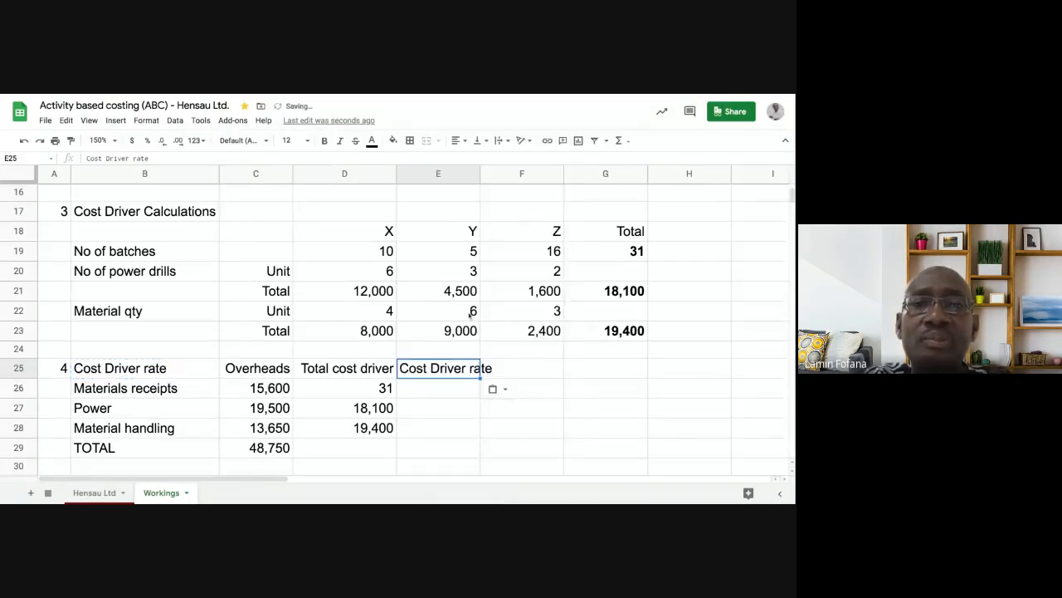
- Widen column E to fit the heading and start a formula in E26 for Materials receipts
click(453, 393)
click(454, 370)
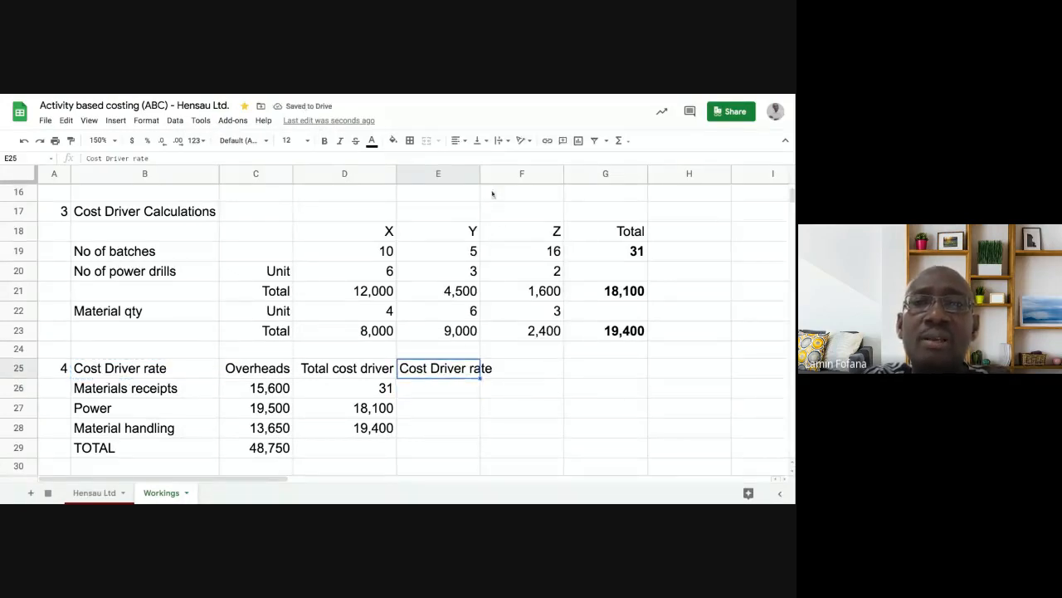
drag(479, 173, 503, 173)
click(459, 387)
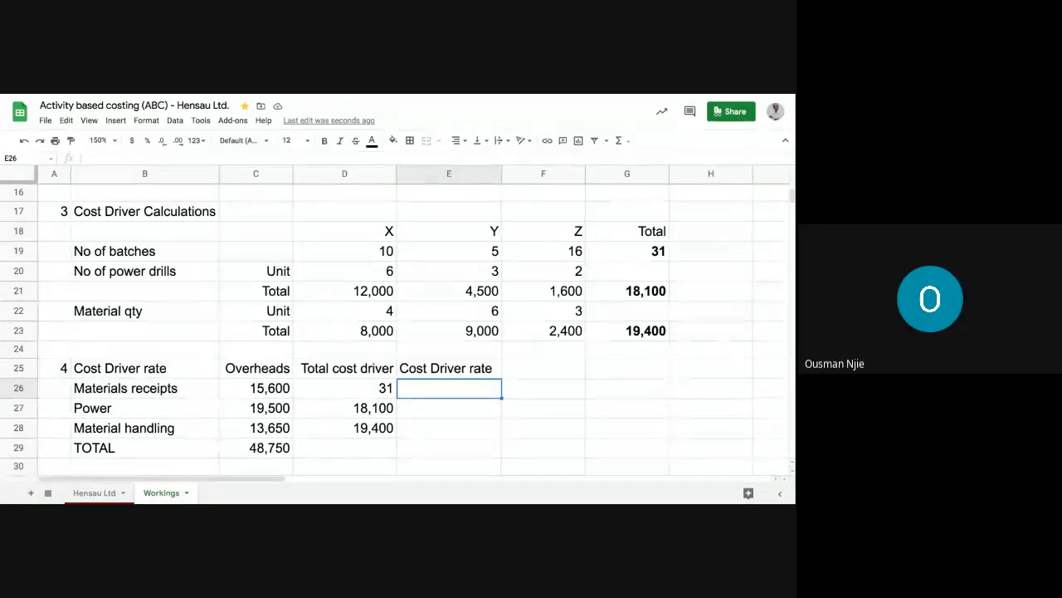
text(=)
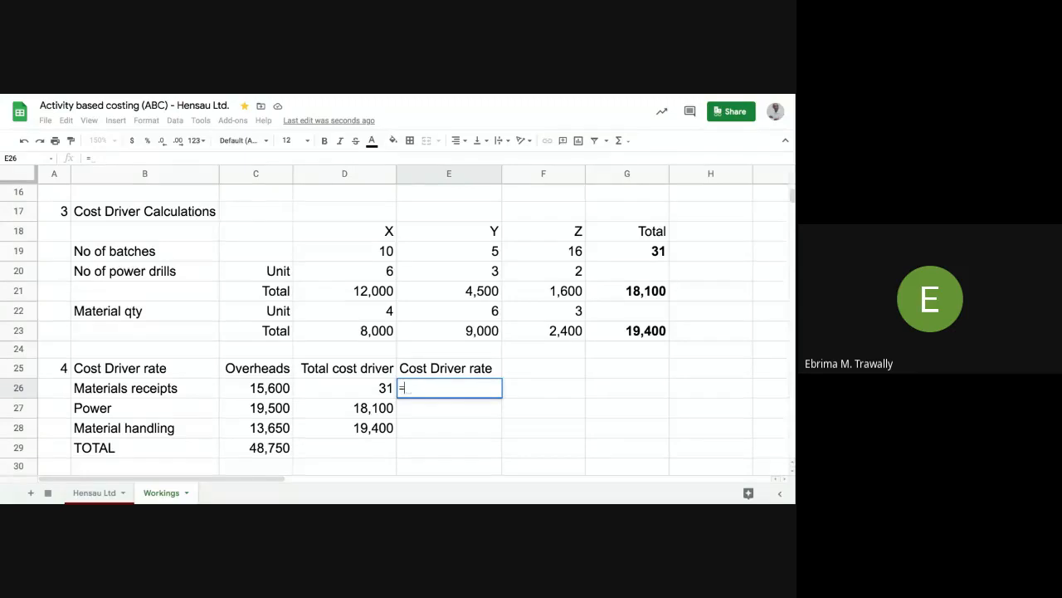
- Enter =C26/D26 in E26 so the Materials receipts rate shows 503
click(268, 390)
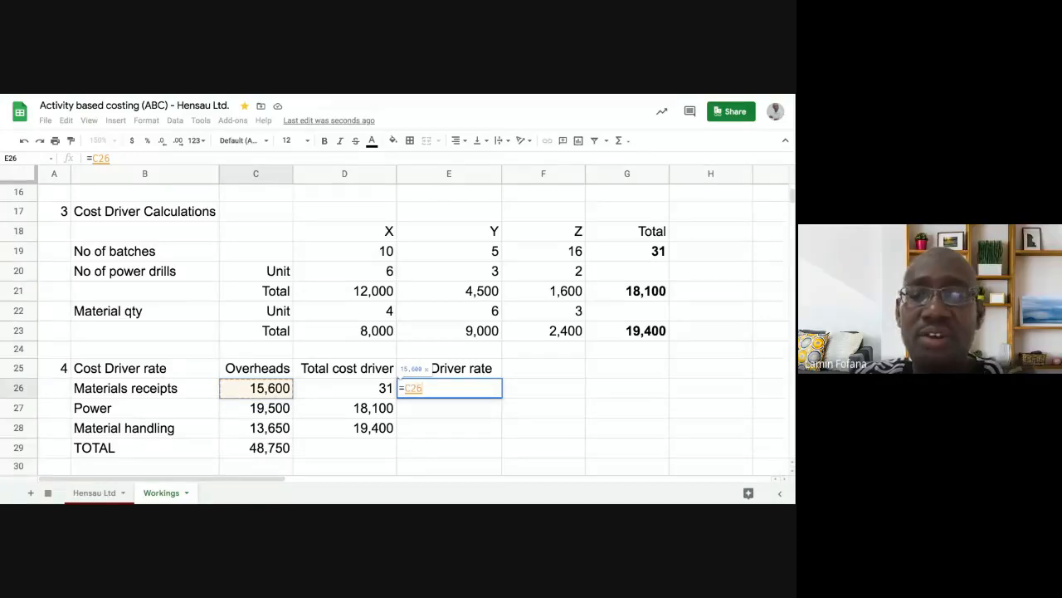
text(/)
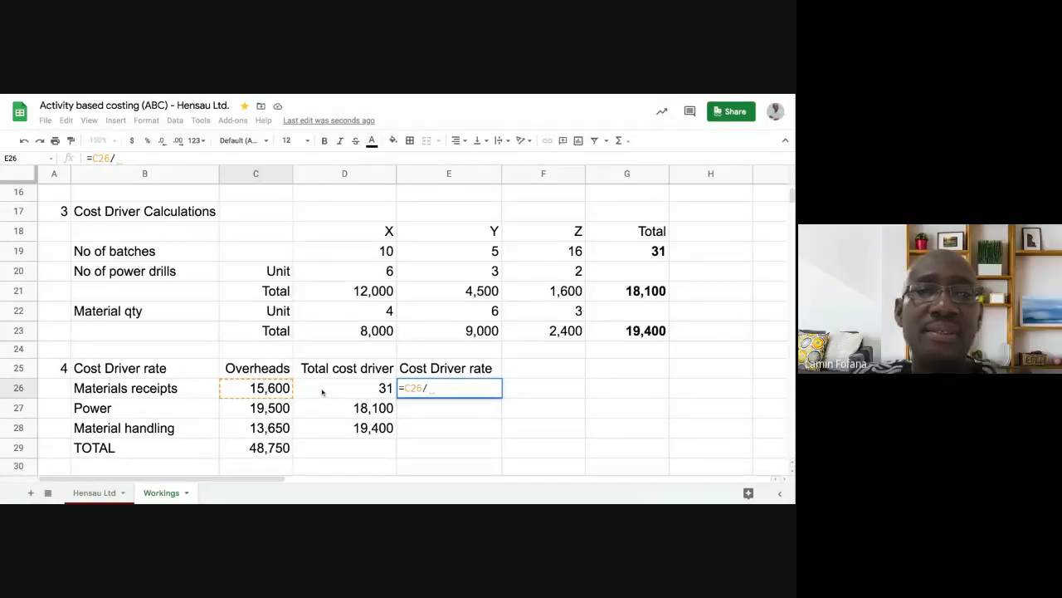
key(BackSpace)
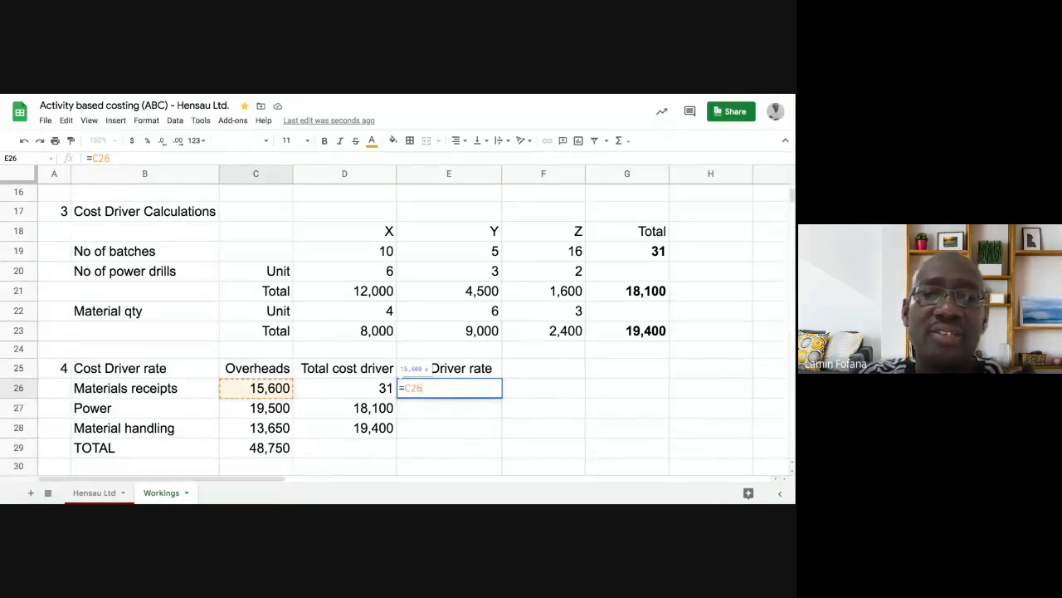
text(/)
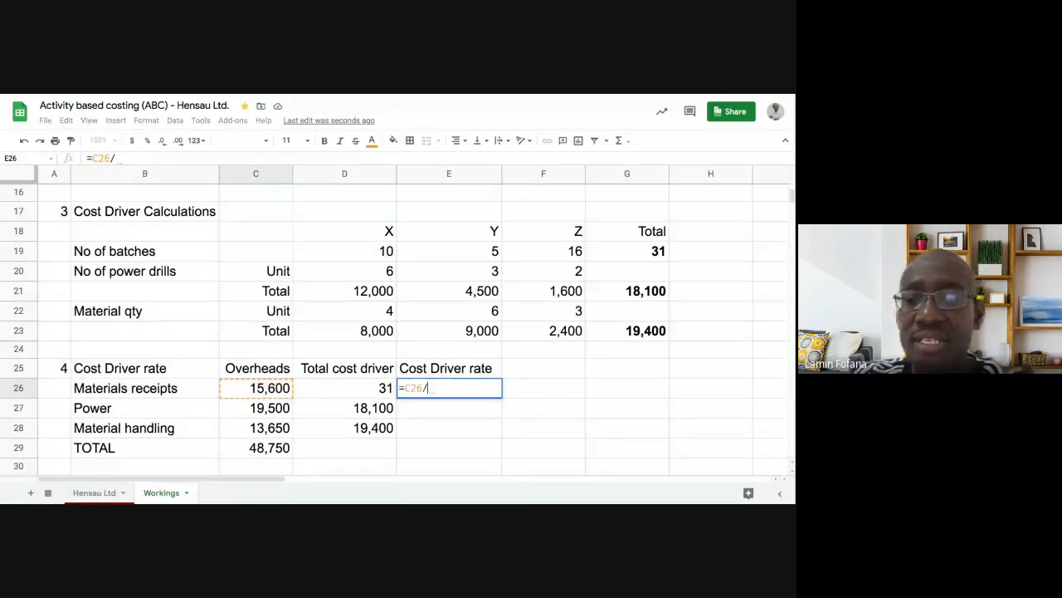
click(344, 389)
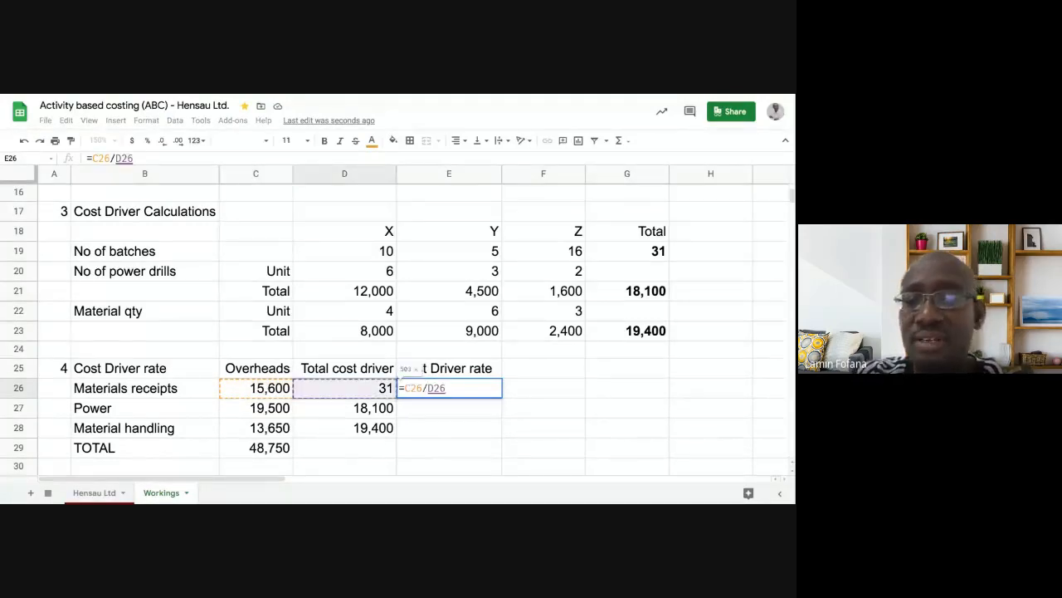
key(Return)
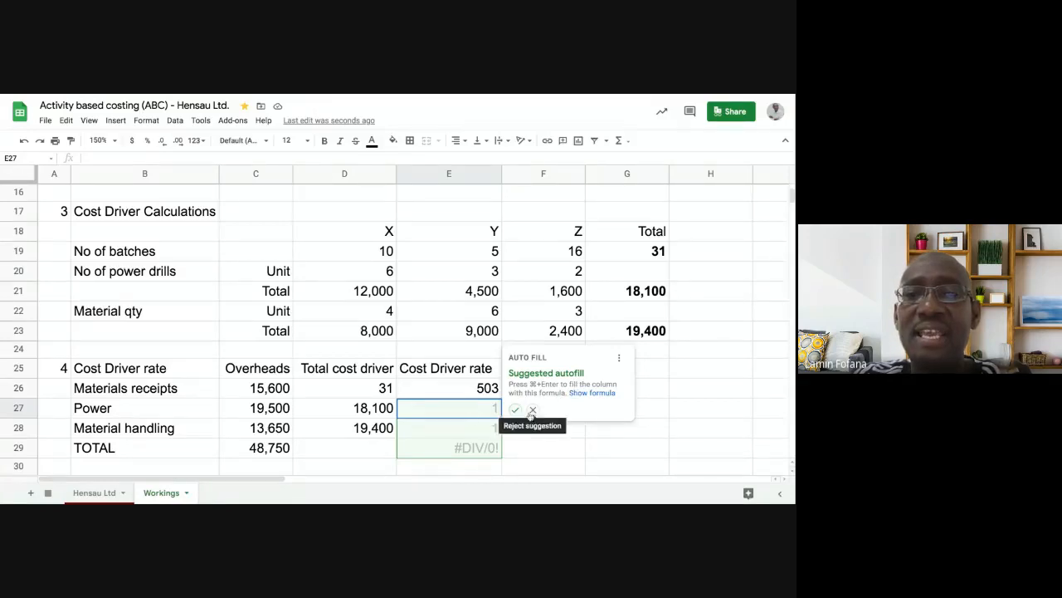
- Fill the rate formula down to Power and Material handling and clear the TOTAL row's #DIV/0!
click(515, 410)
scroll(522, 445, down, 1)
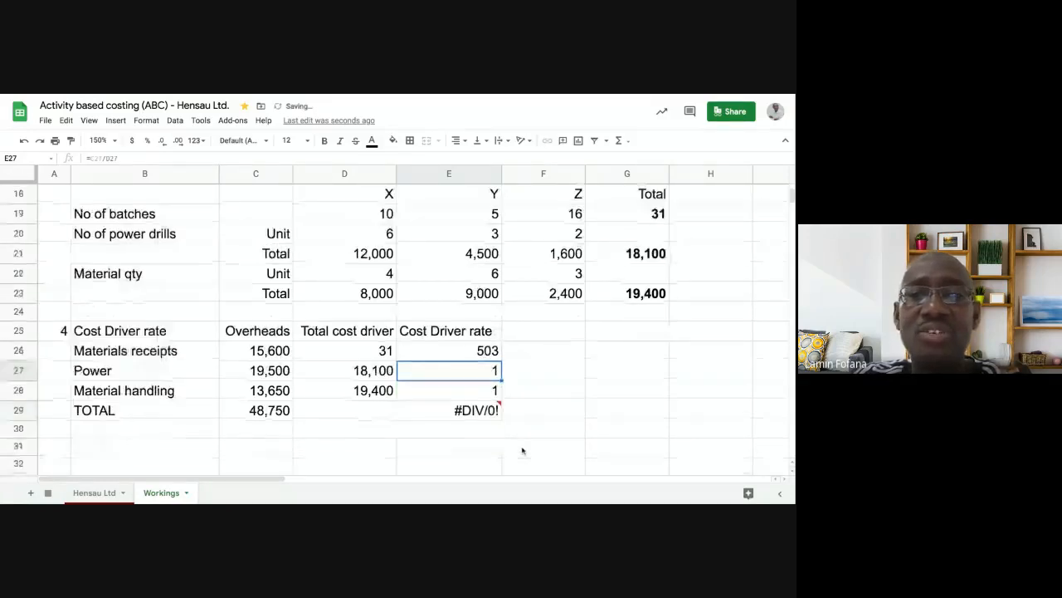
click(371, 414)
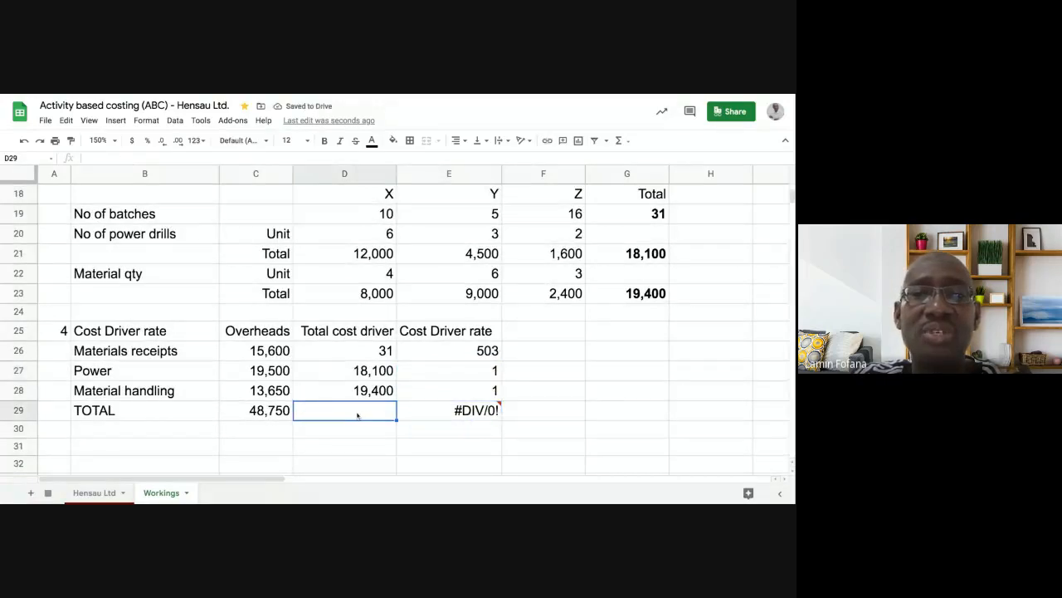
click(439, 414)
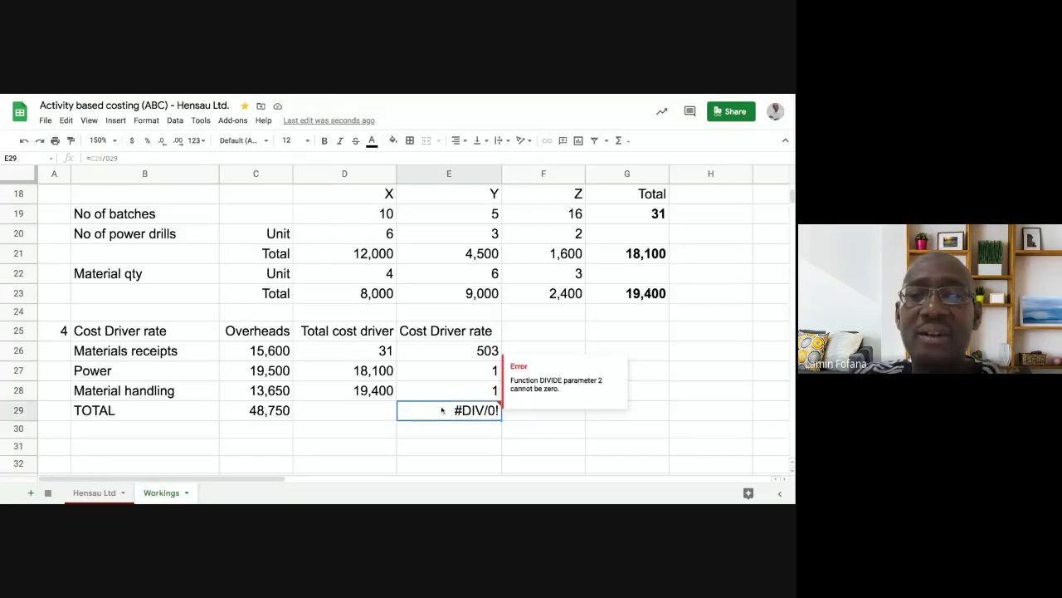
key(Delete)
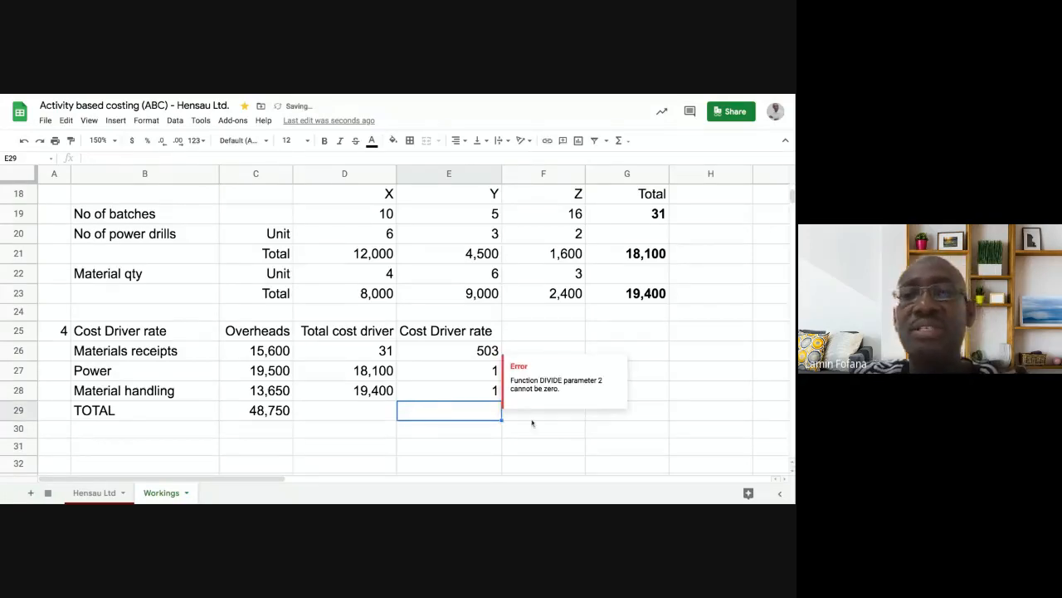
click(528, 431)
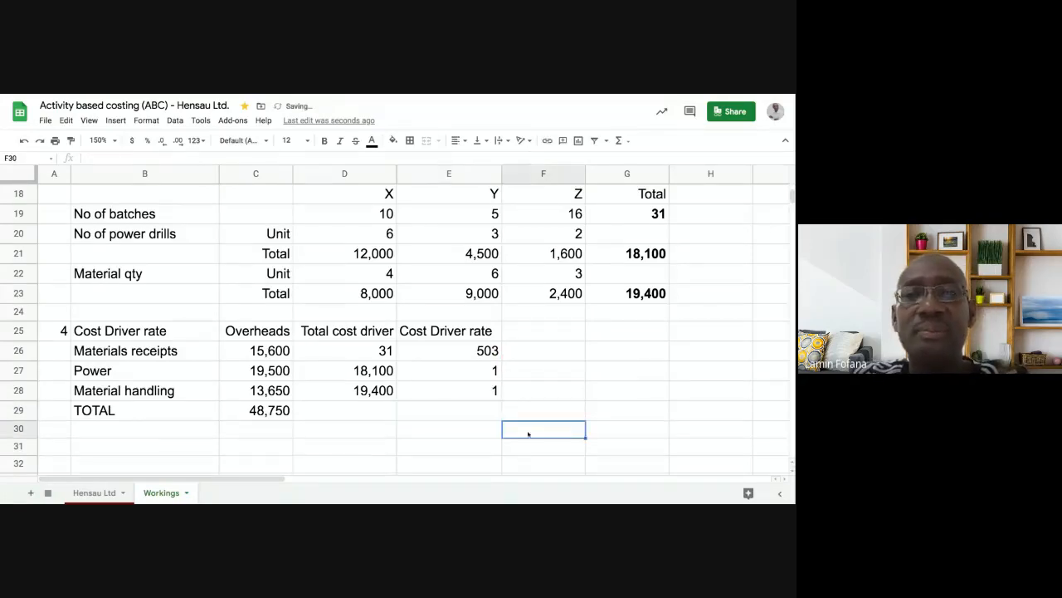
click(480, 375)
click(478, 355)
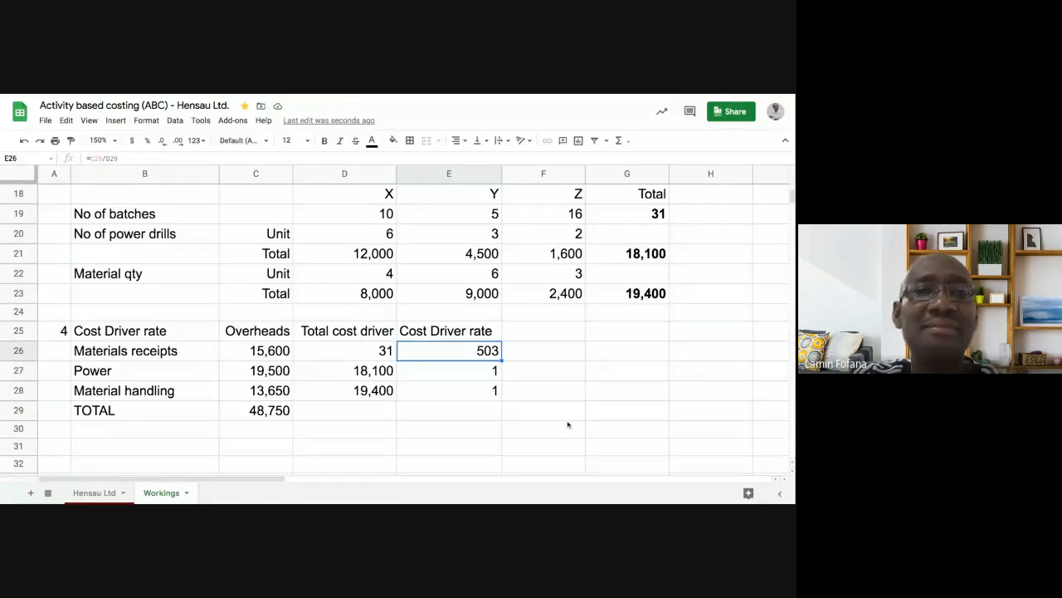
- Format E26:E28 to two decimals so the rates read 503.23, 1.08 and 0.70
click(494, 371)
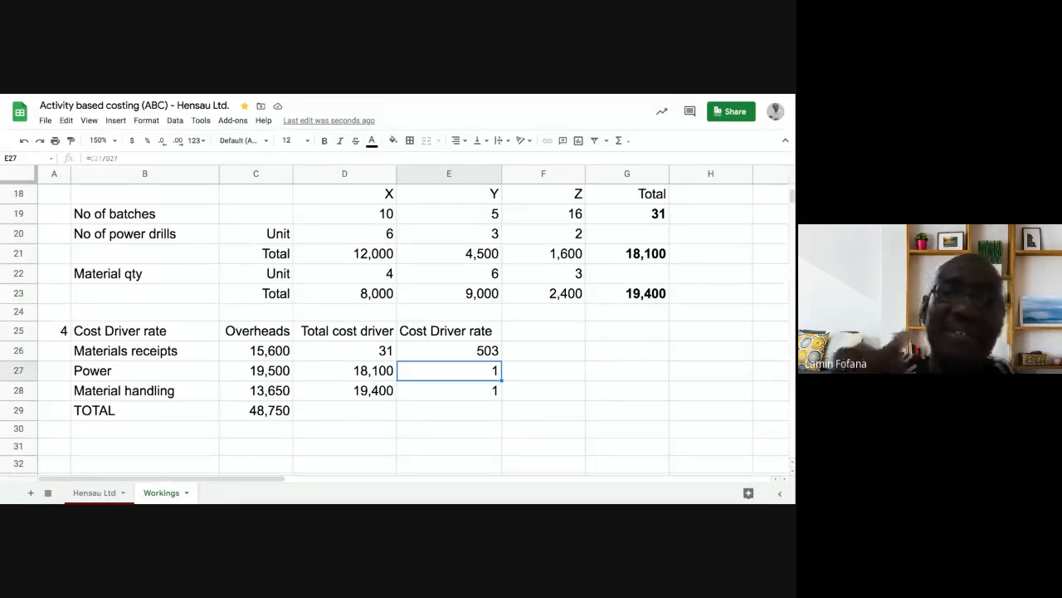
click(480, 352)
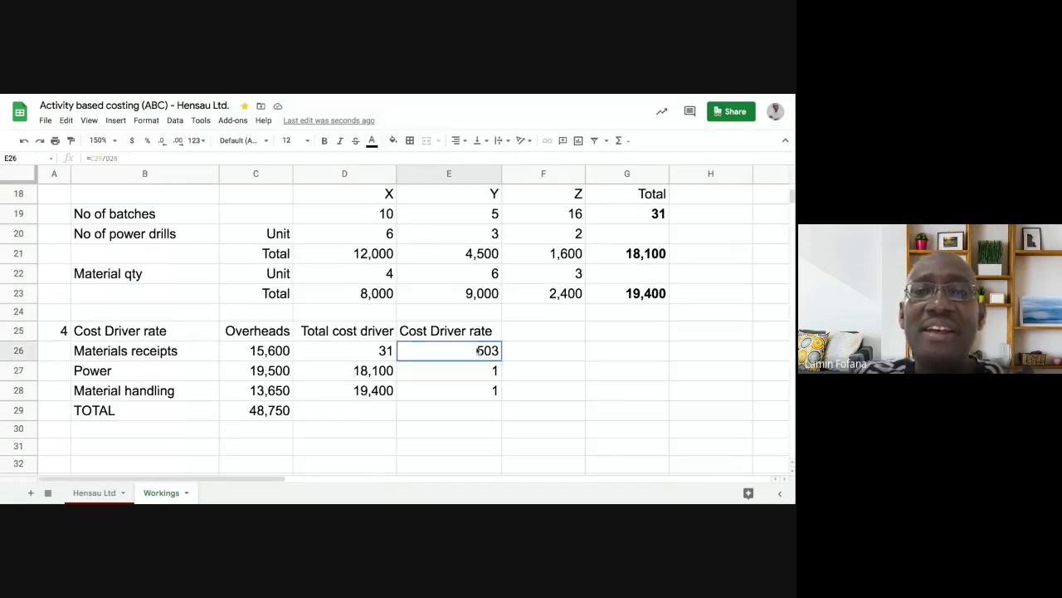
key(shift+Down)
key(shift+Down)
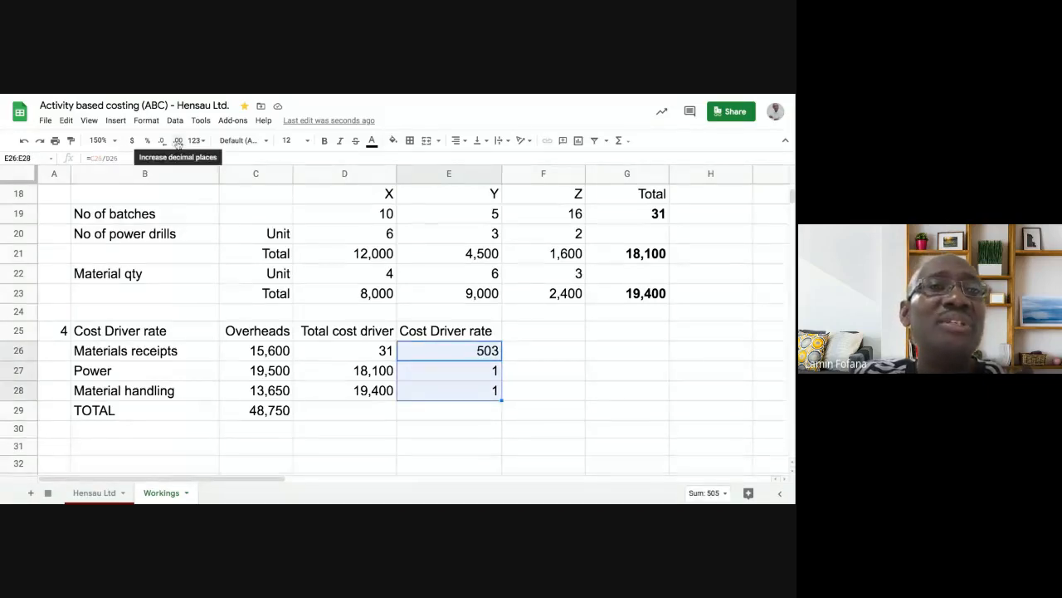
click(177, 142)
click(178, 142)
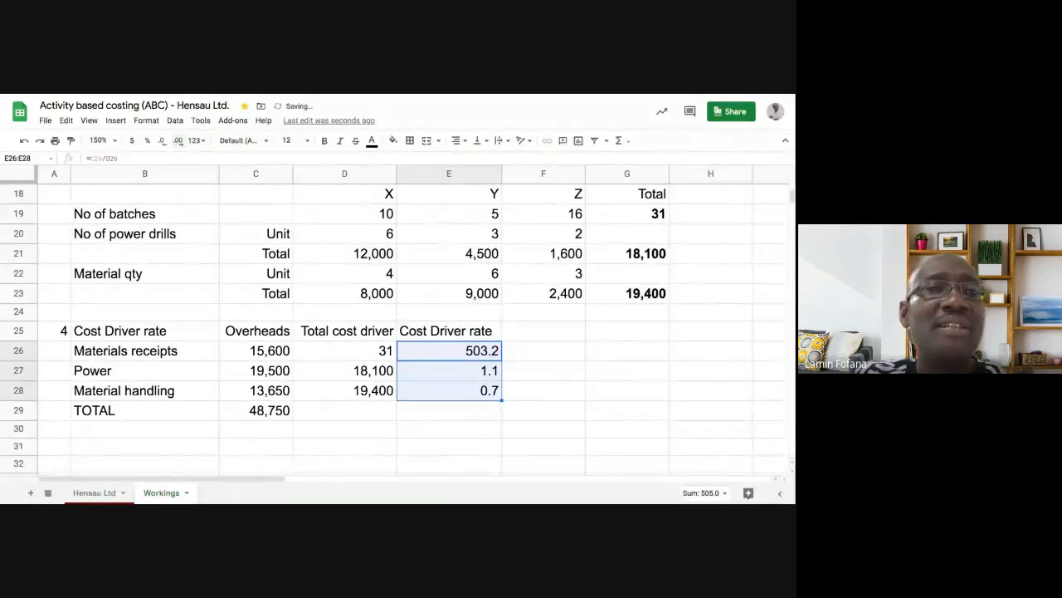
click(552, 368)
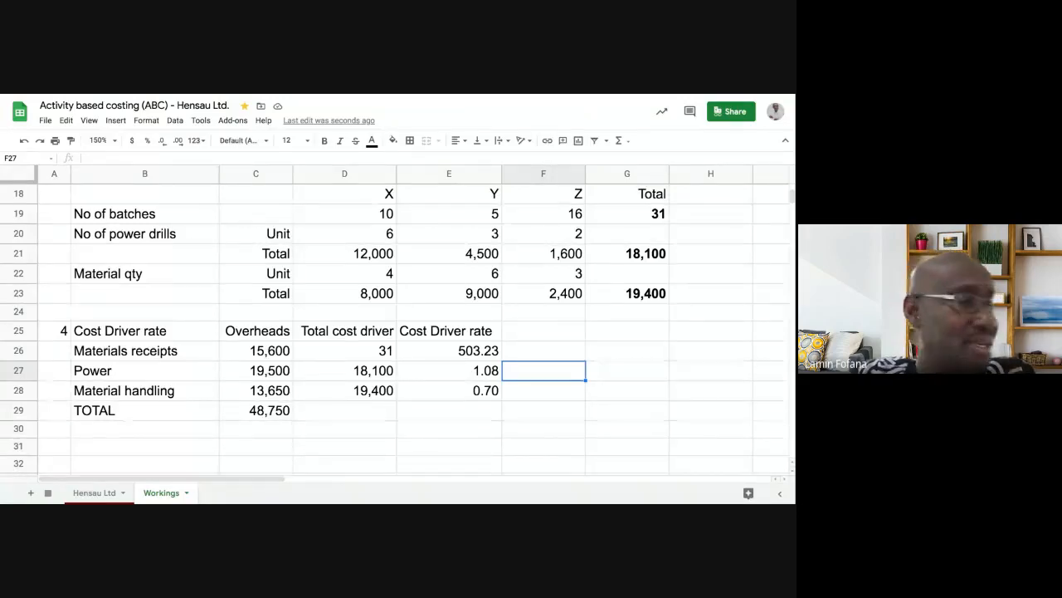
- Enter the unit labels 'per batch', 'per drill ops.' and 'per meter sq' in F26:F28
click(541, 354)
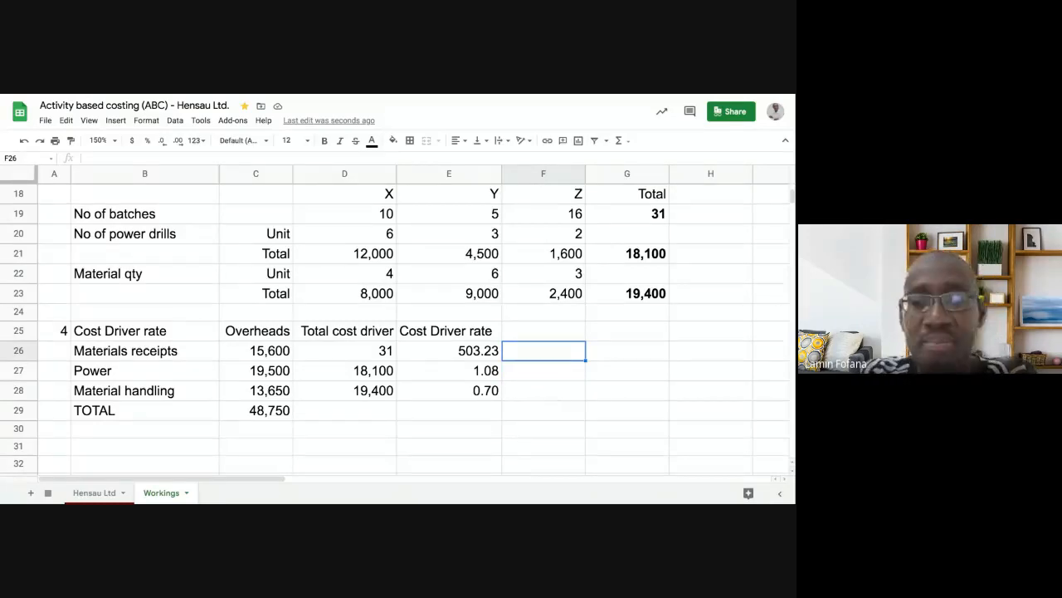
text(per b)
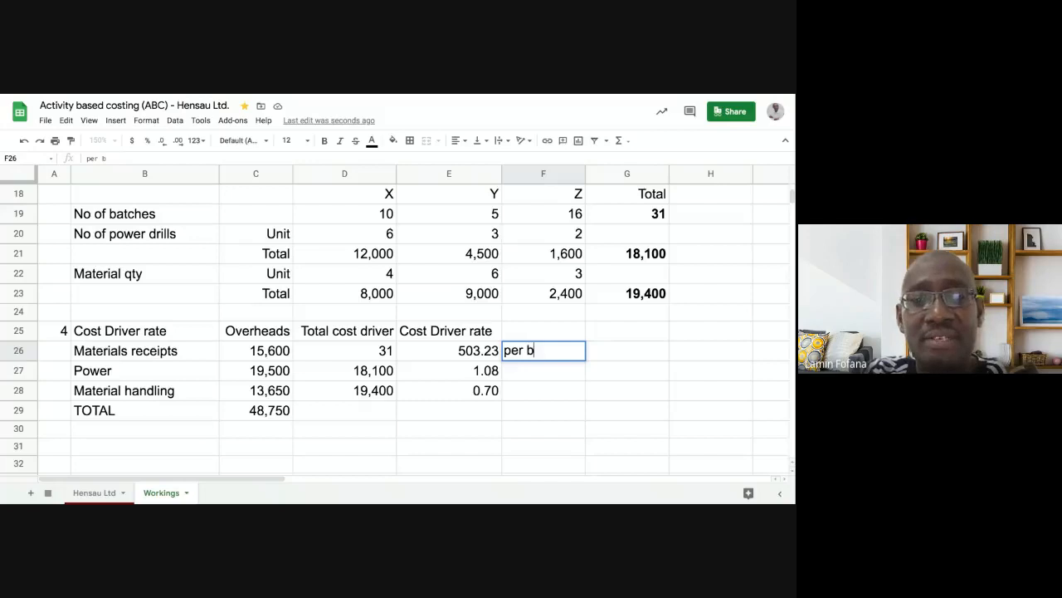
text(atch)
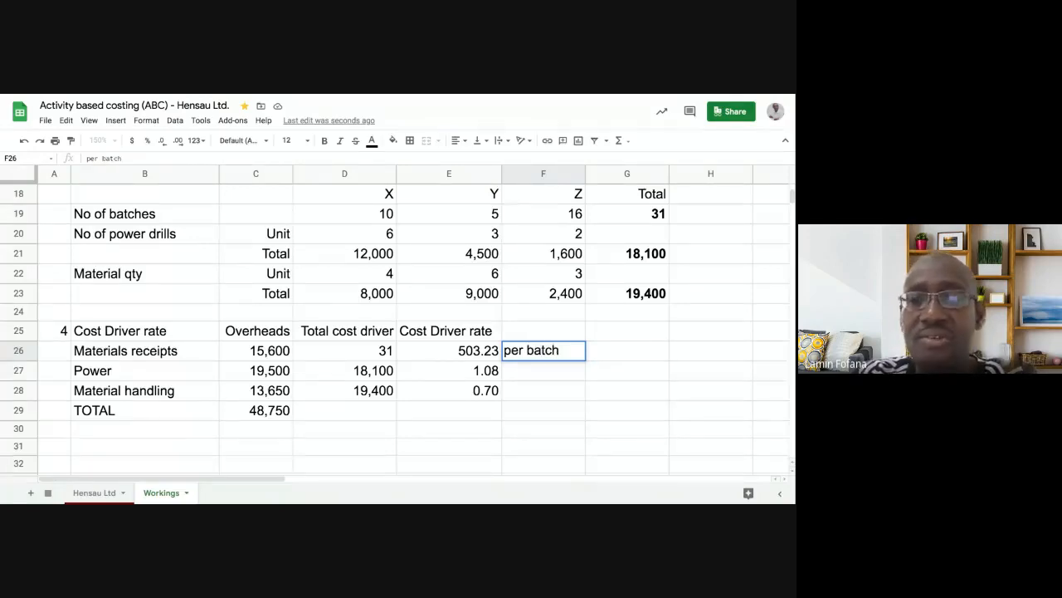
key(Return)
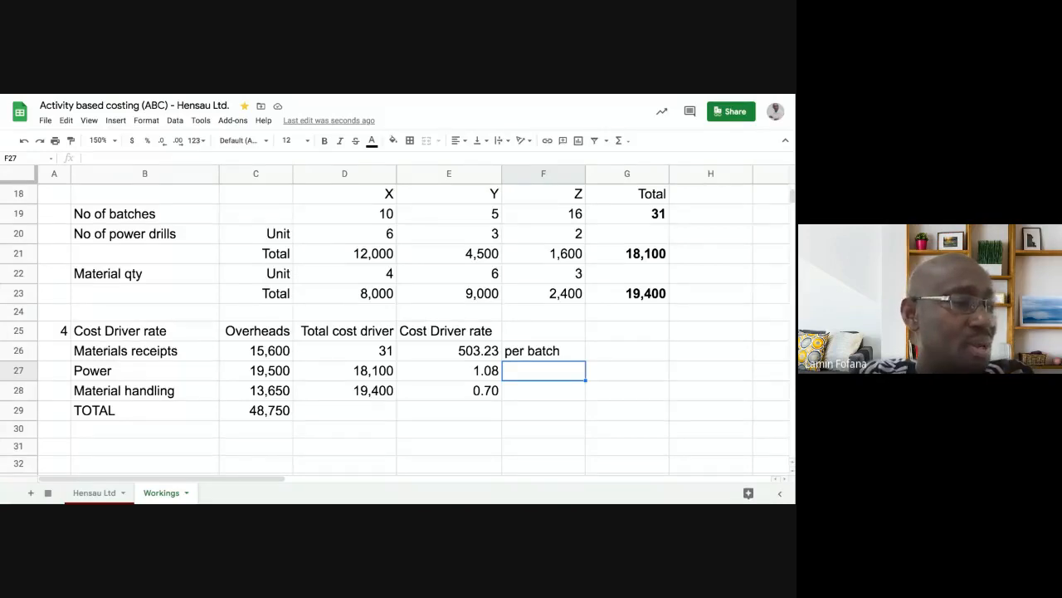
text(per)
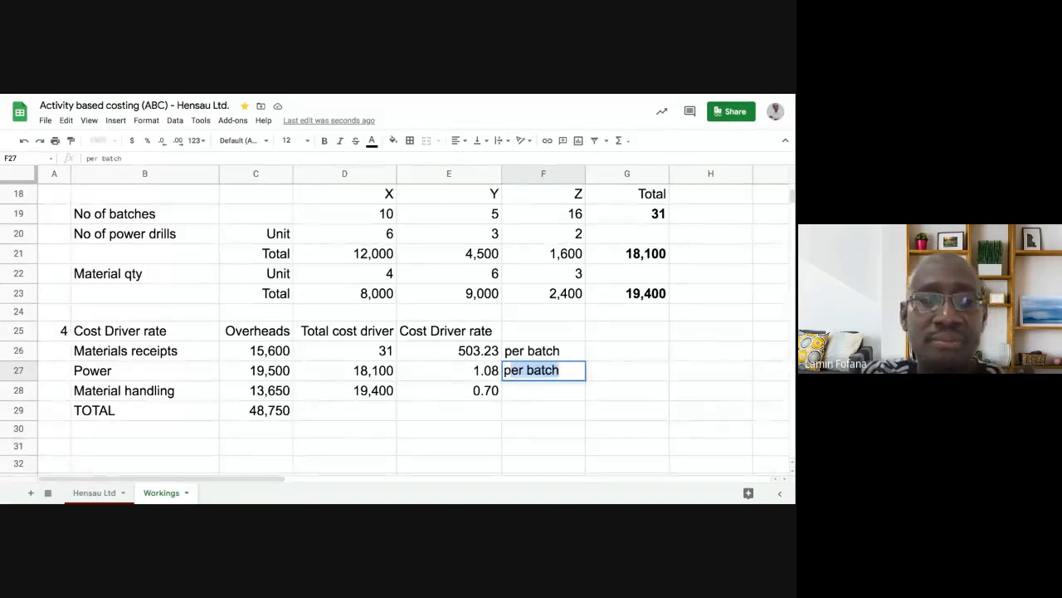
text( d)
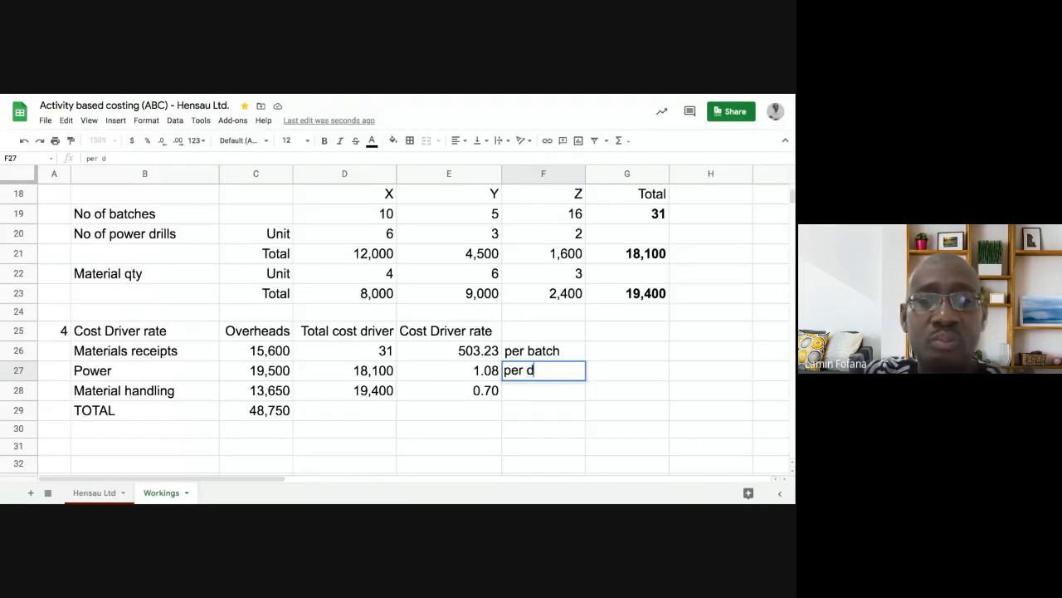
text(rill ops.)
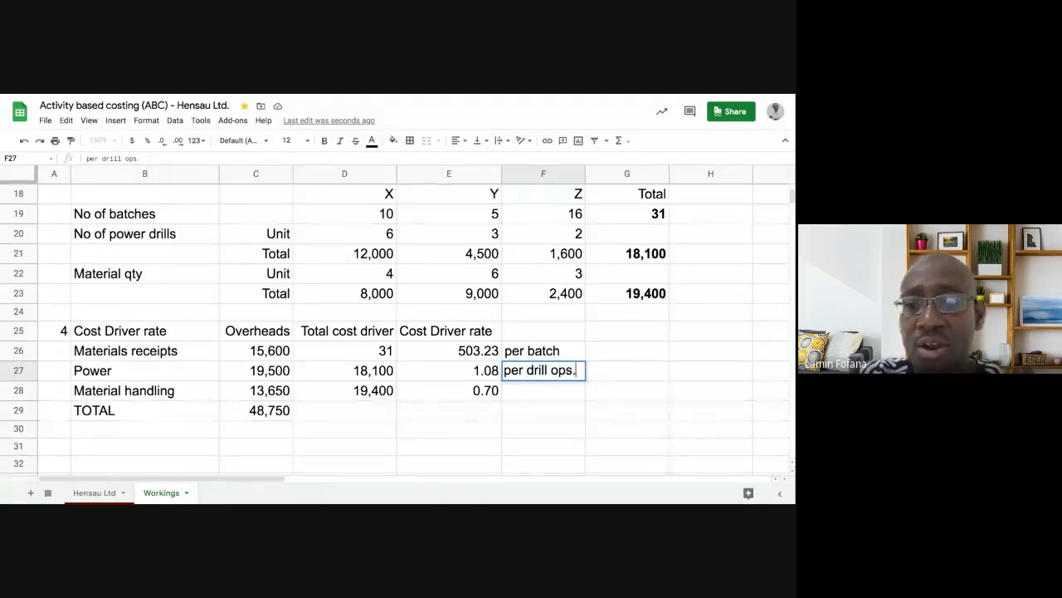
key(Return)
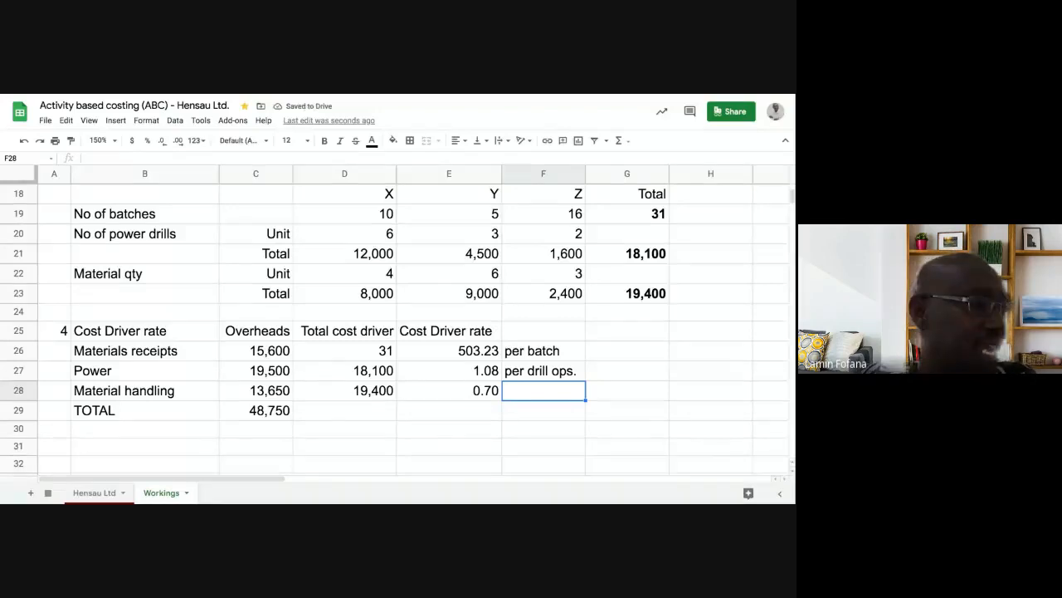
text(per )
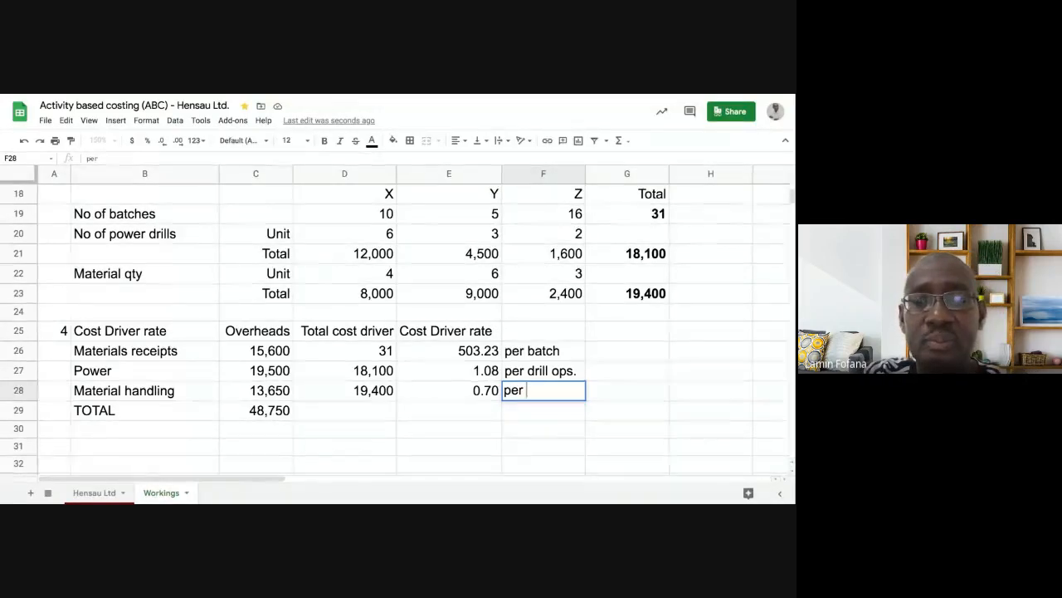
text(meter)
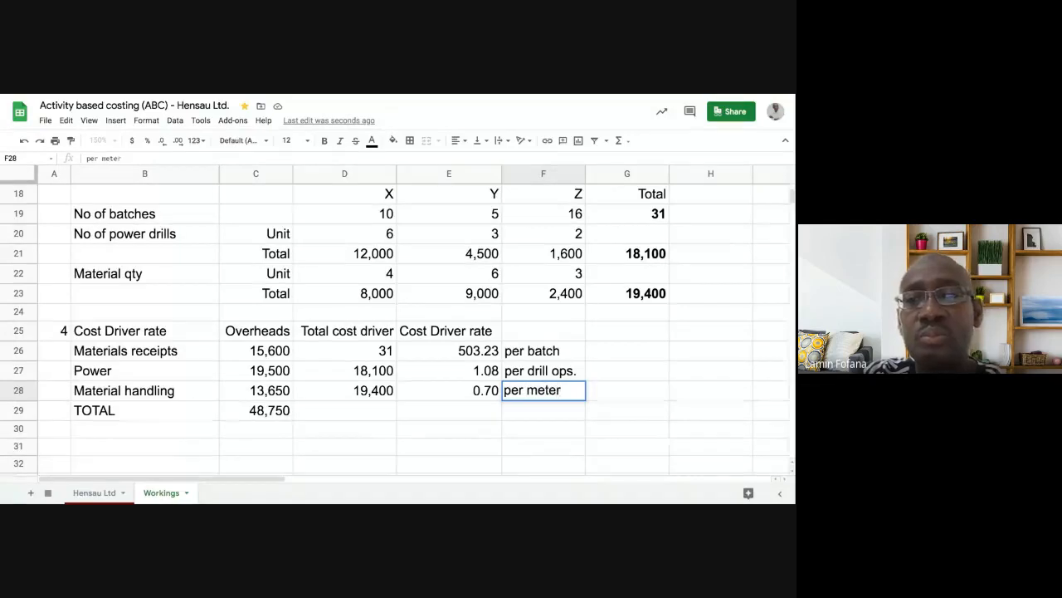
text( sq)
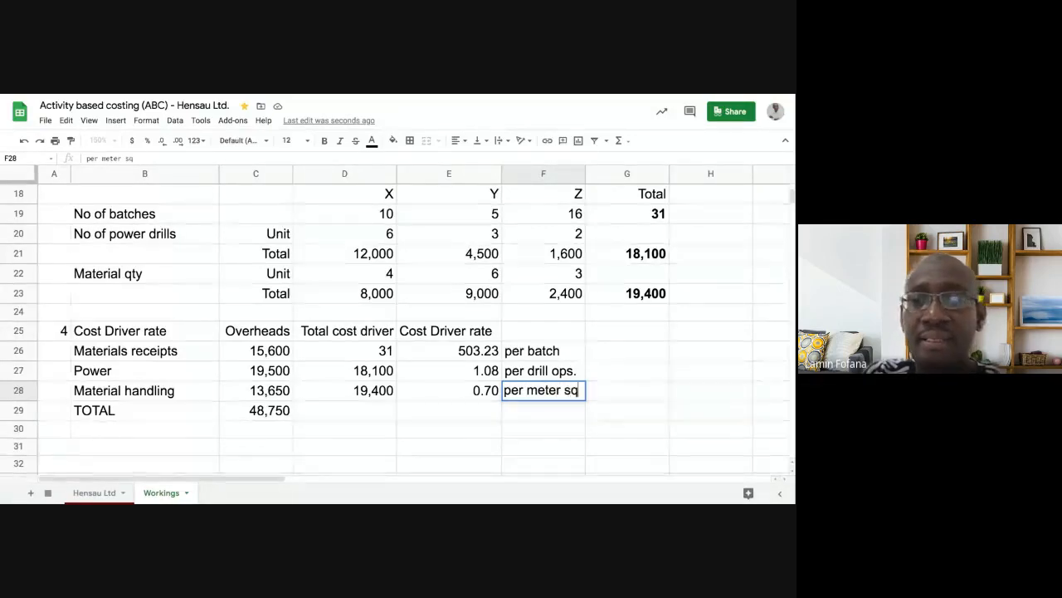
key(Return)
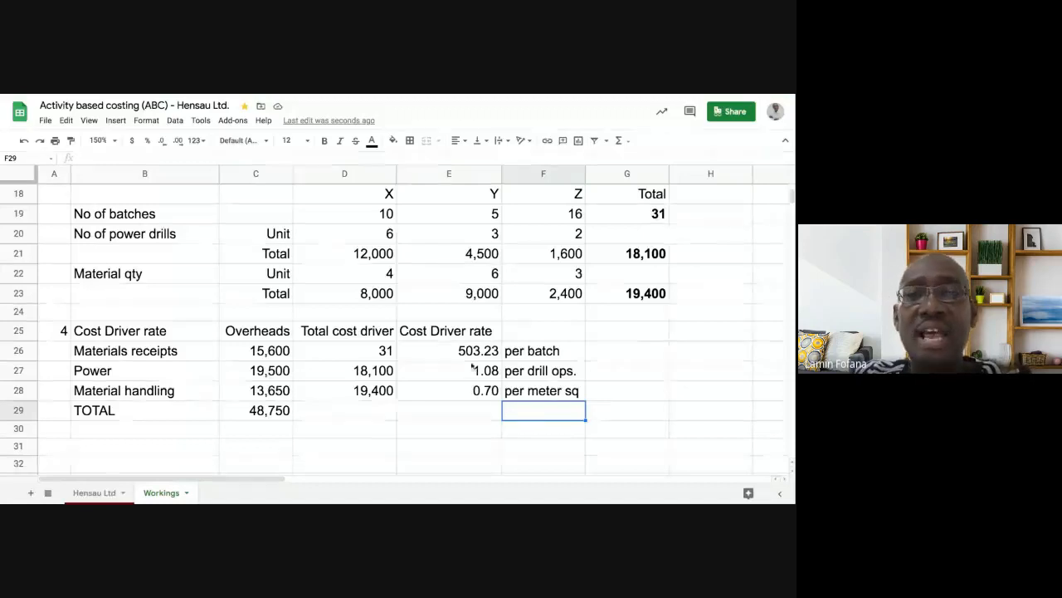
click(474, 330)
- Bold E25:E28, the Cost Driver rate heading and its rates 503.23, 1.08 and 0.70
key(shift+Down)
key(shift+Down)
key(shift+Down)
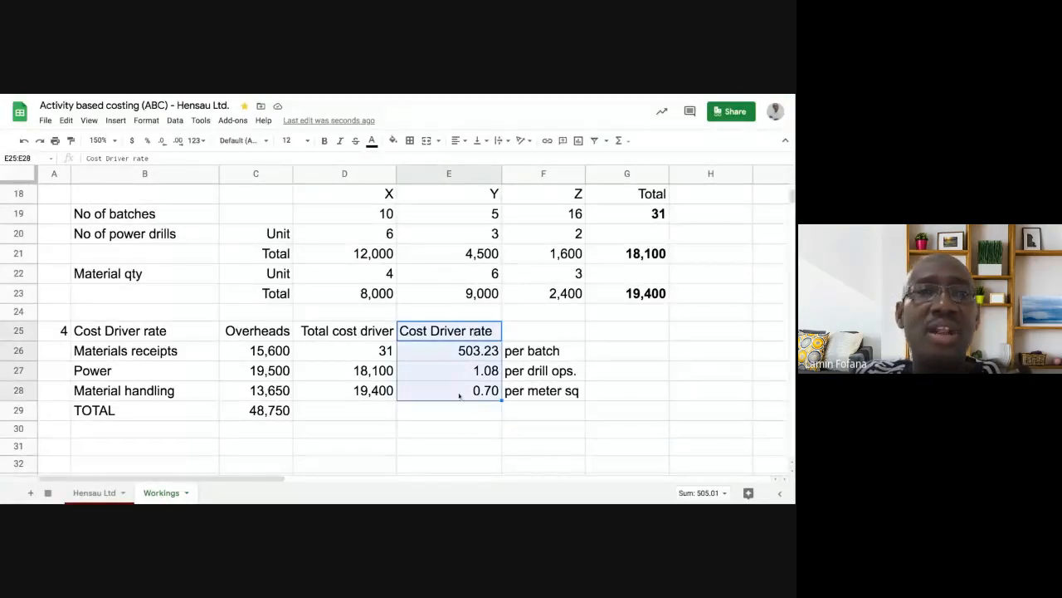
click(326, 142)
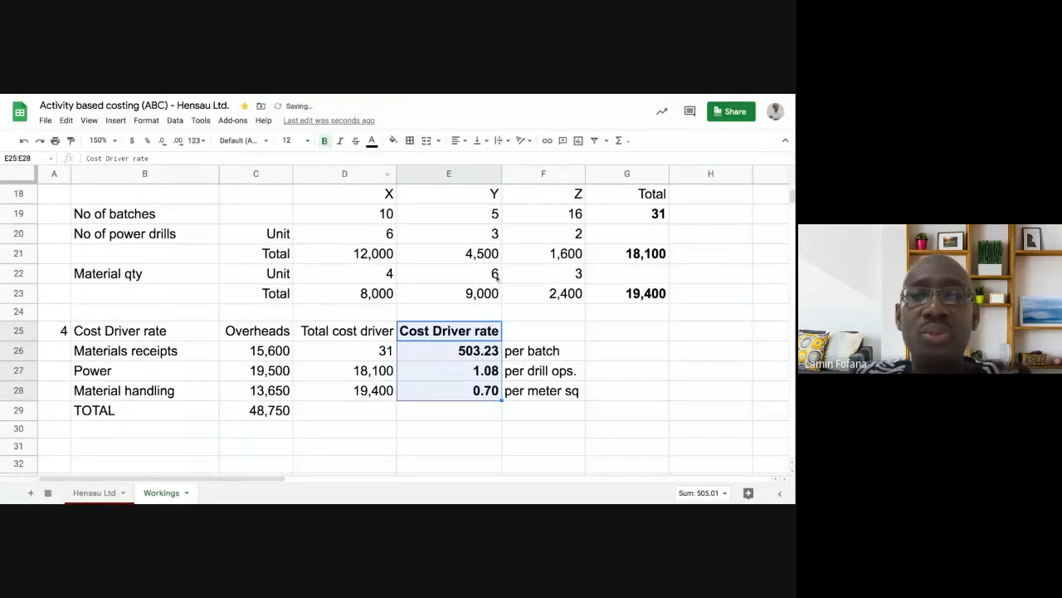
click(628, 336)
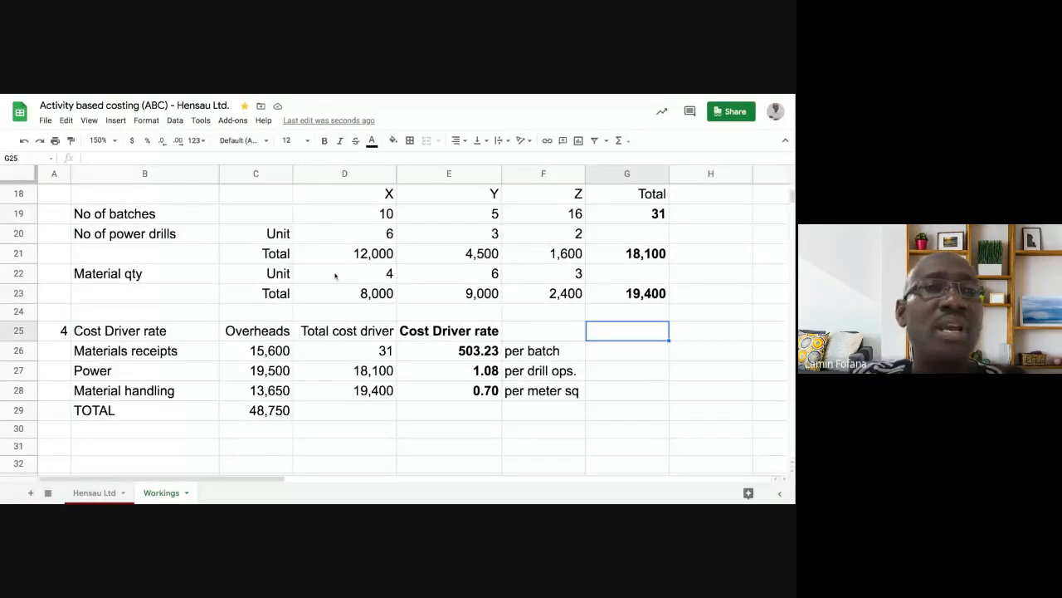
click(358, 255)
click(362, 281)
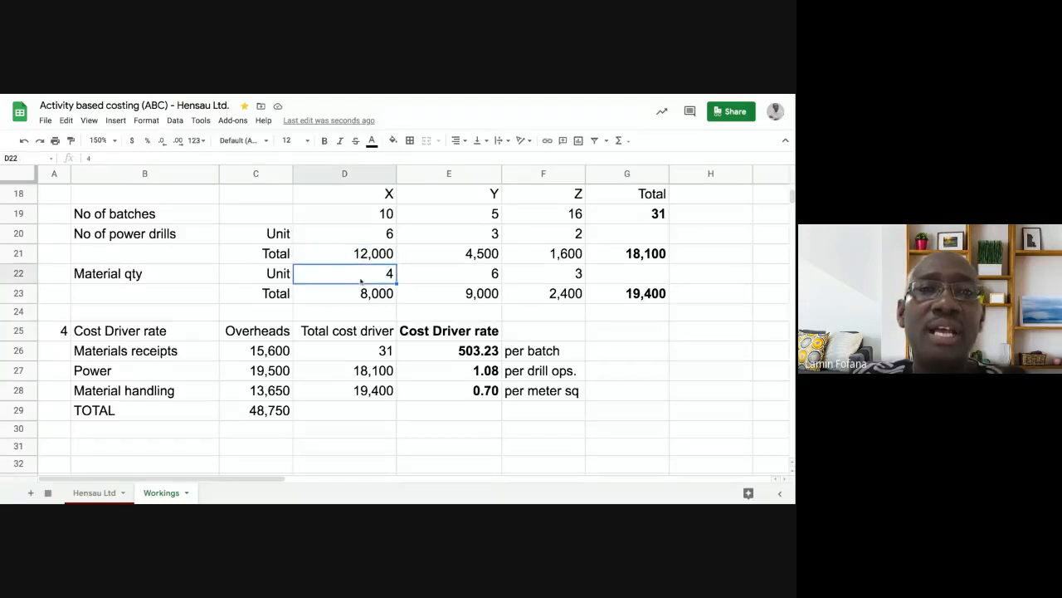
click(357, 292)
click(357, 255)
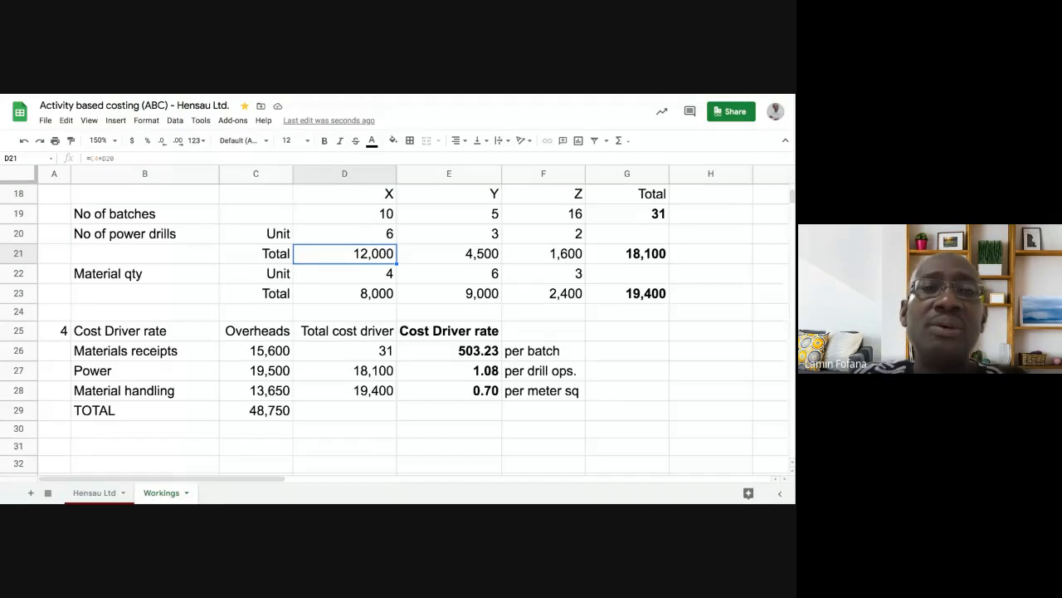
click(331, 354)
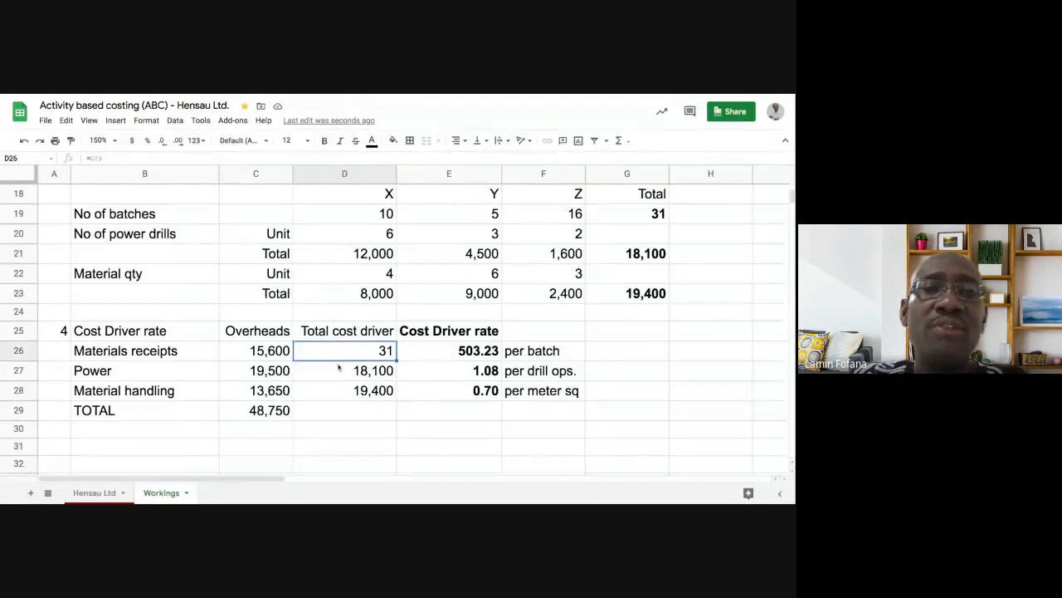
click(340, 370)
click(338, 355)
click(338, 370)
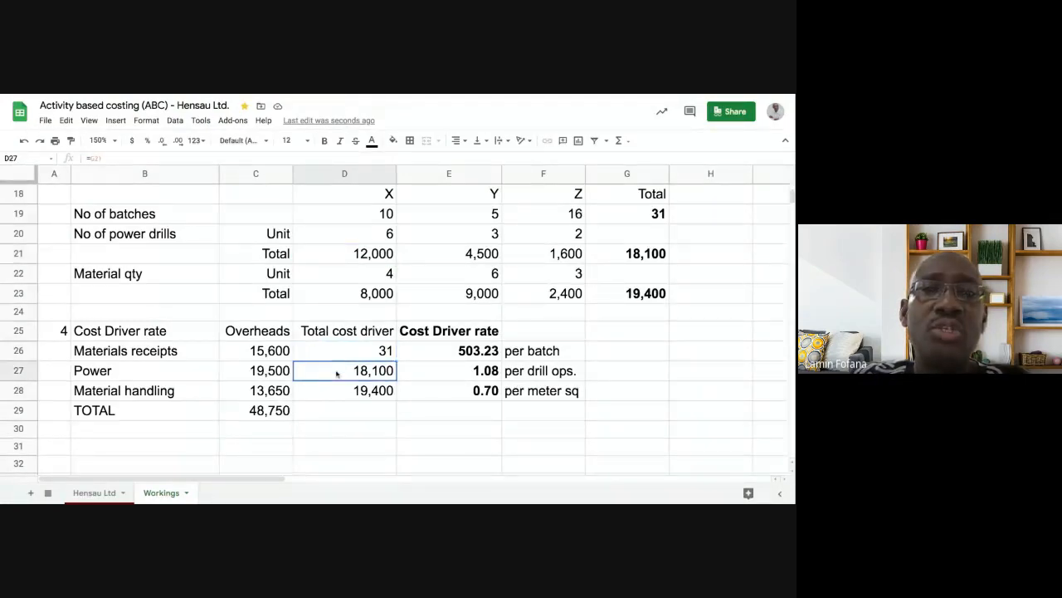
click(263, 353)
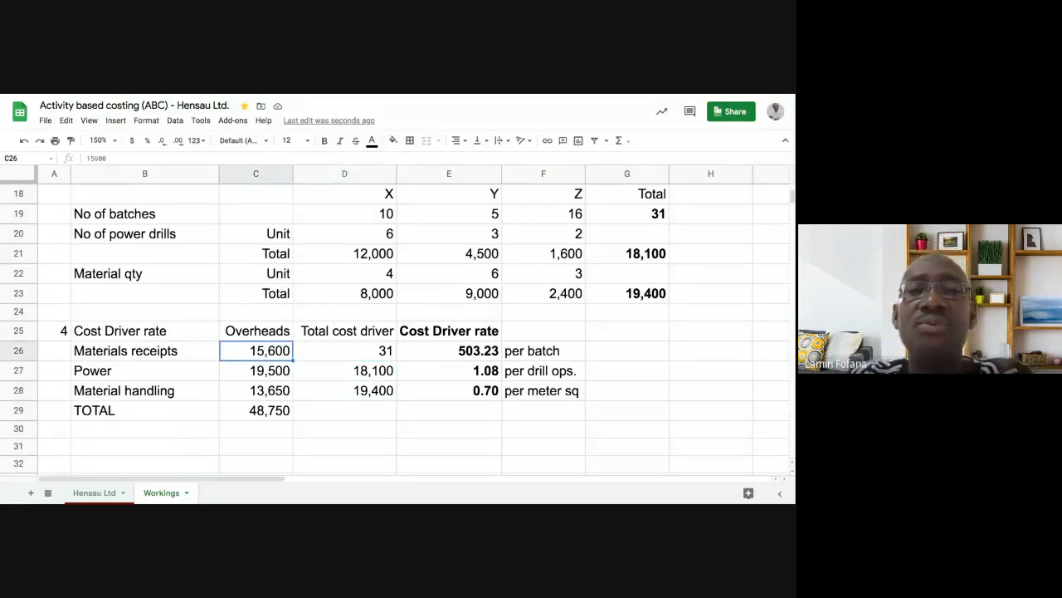
click(448, 355)
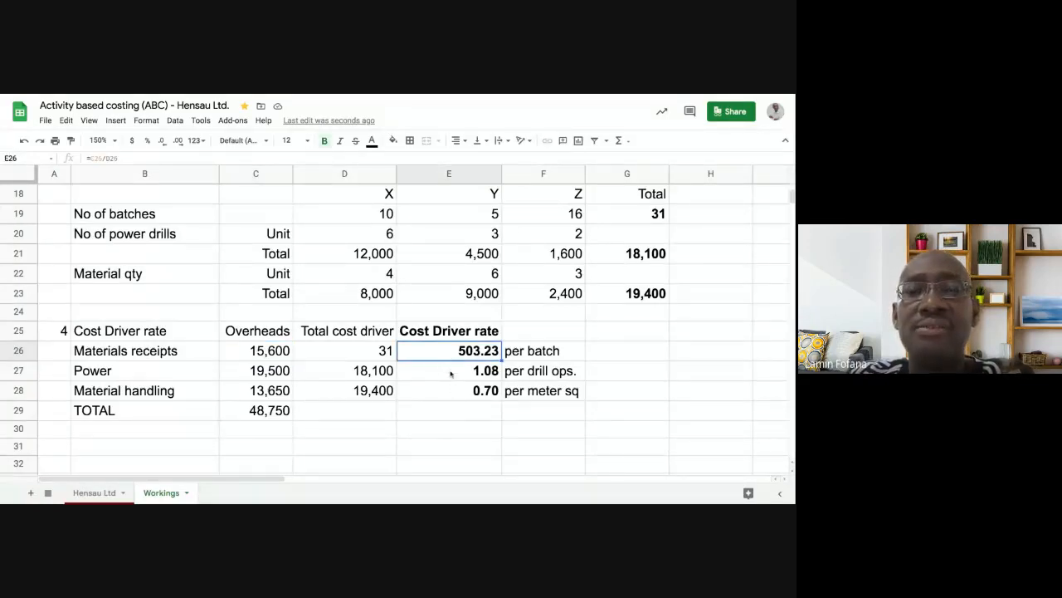
click(452, 374)
click(454, 393)
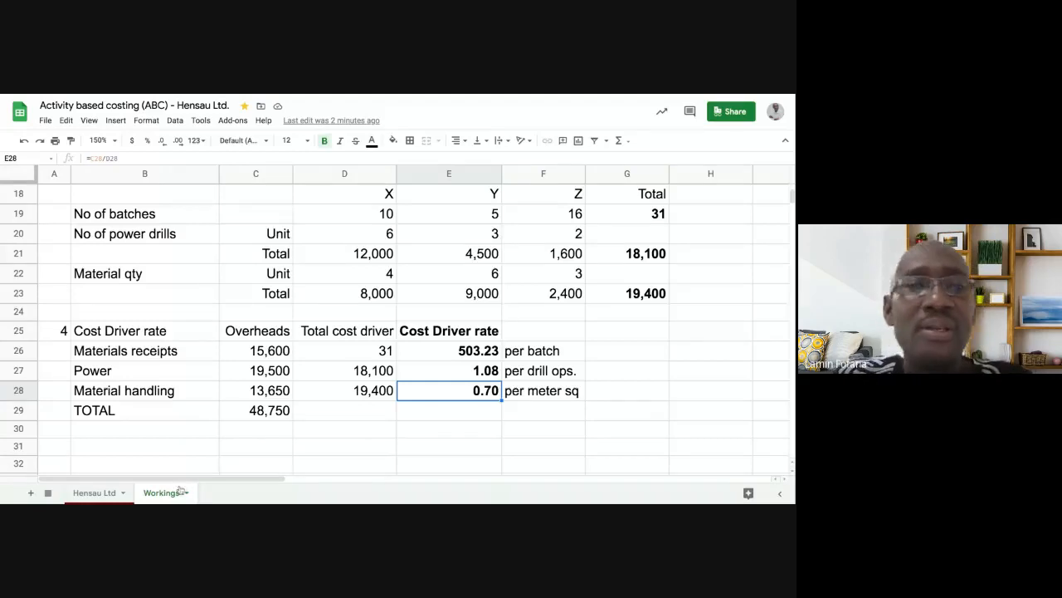
- Switch to the Hensau Ltd sheet and enter section numeral I in cell A4
click(95, 493)
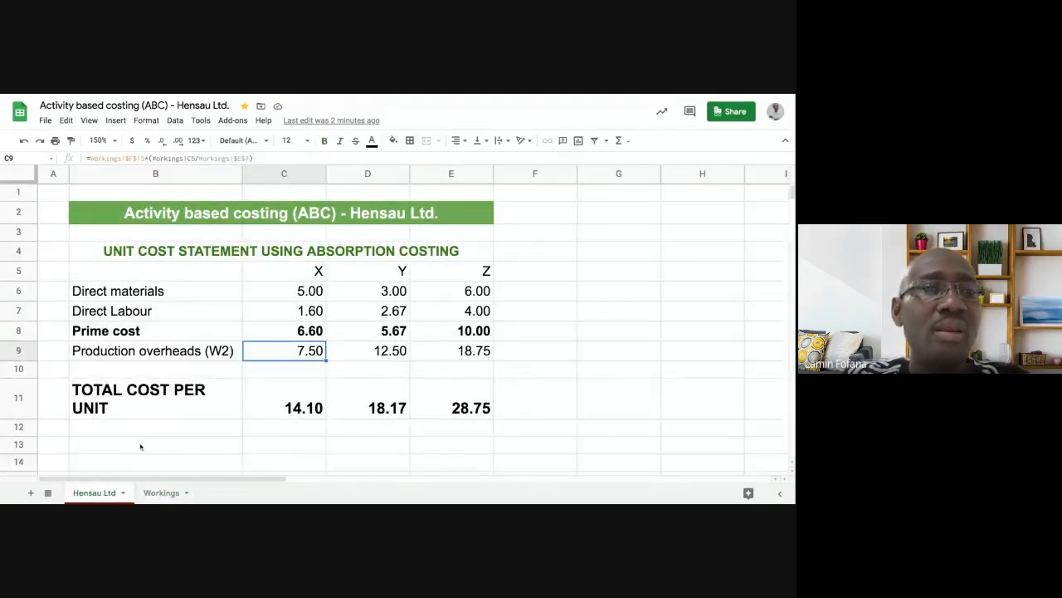
scroll(140, 447, down, 1)
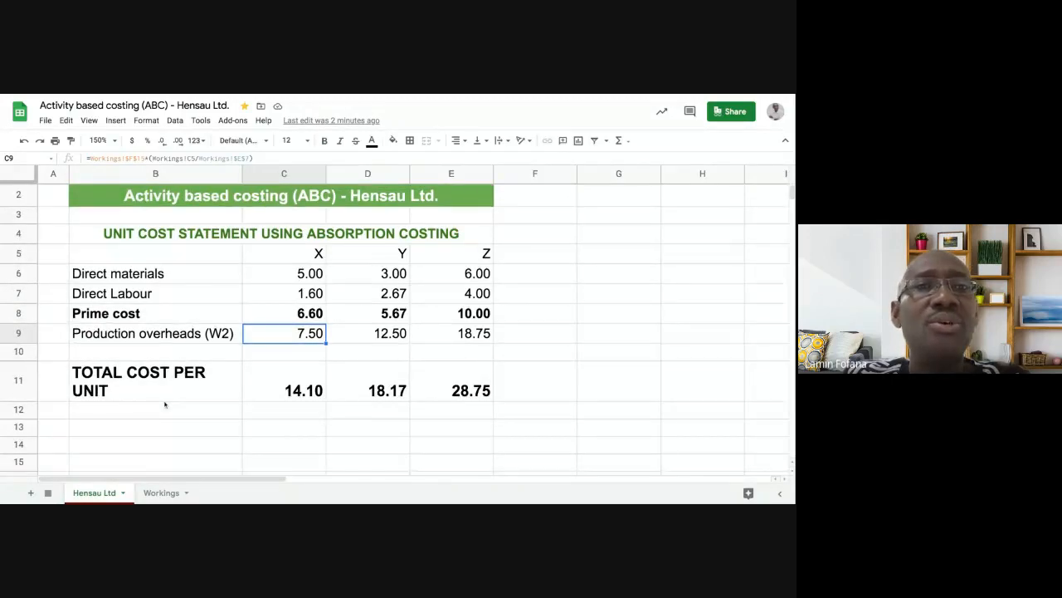
scroll(164, 404, up, 1)
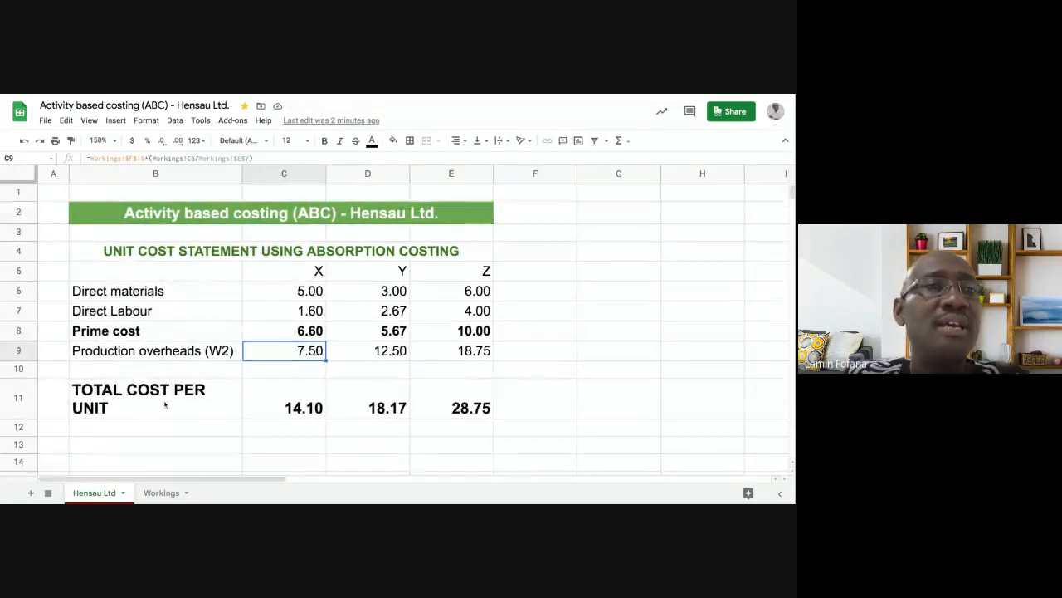
click(50, 253)
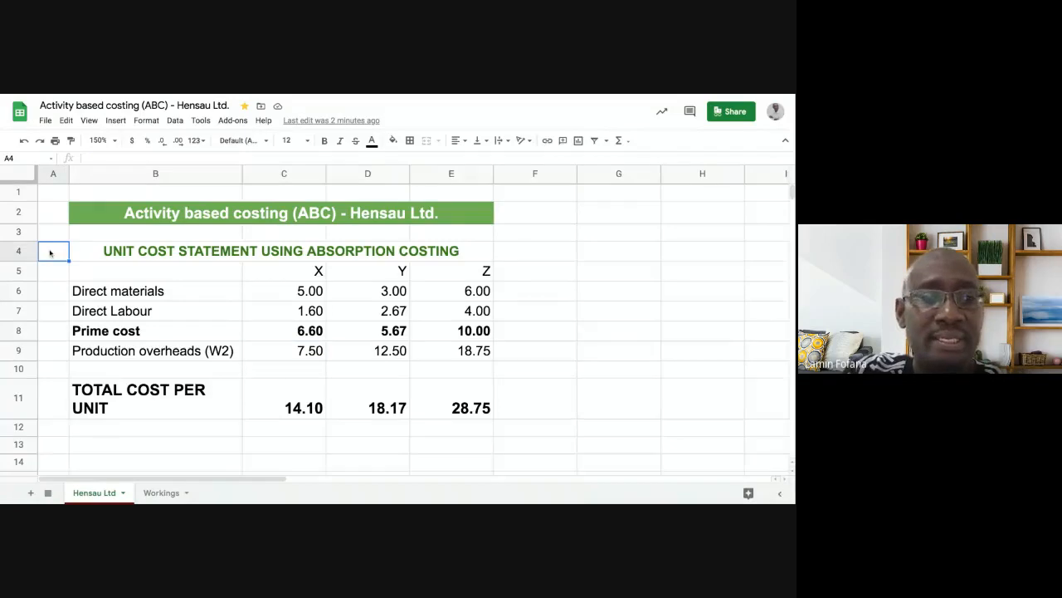
double_click(49, 253)
key(Return)
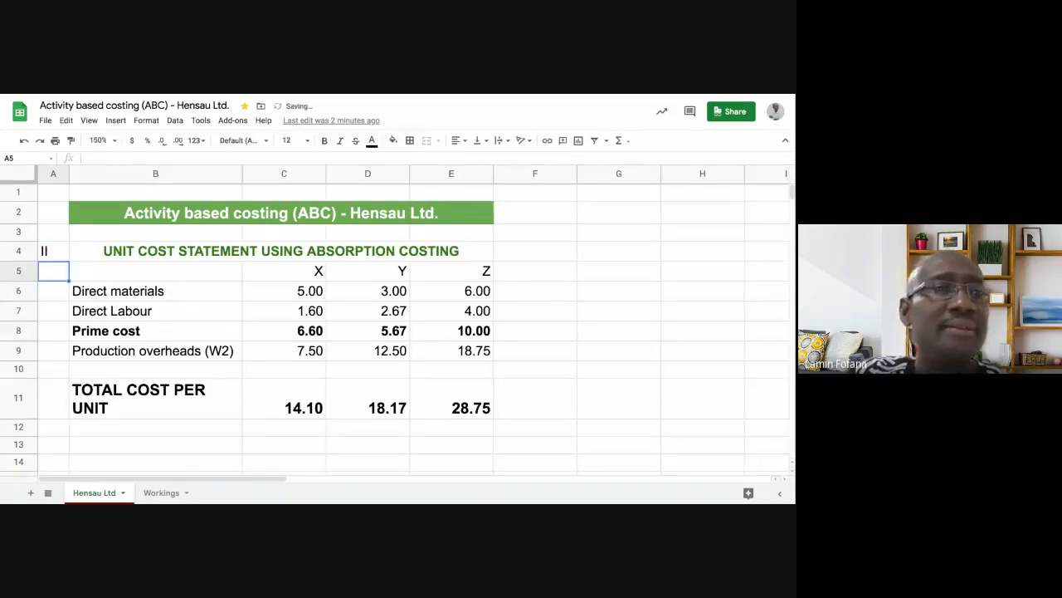
key(Up)
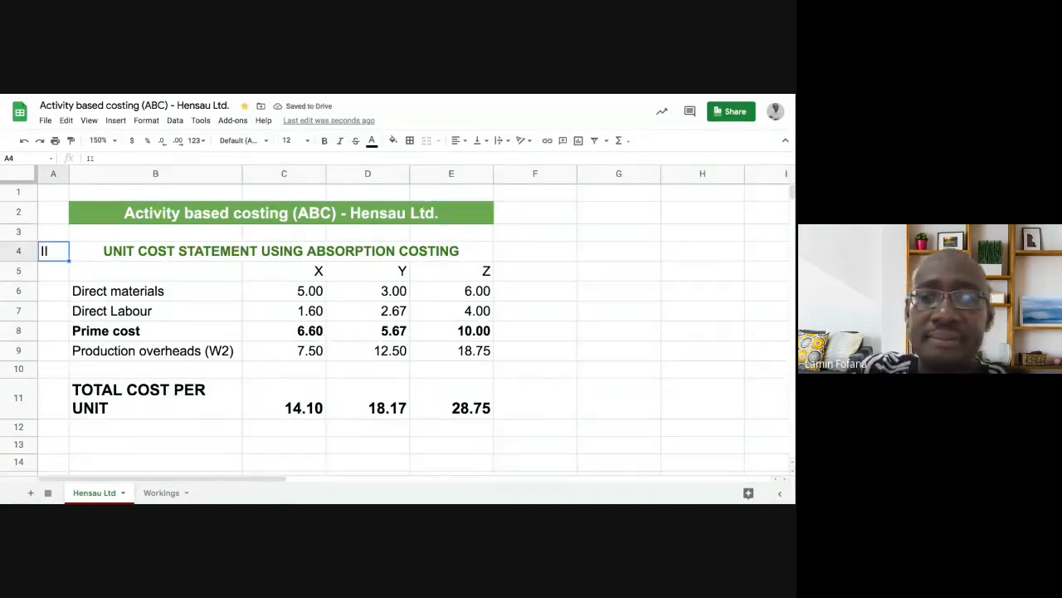
text(I)
key(Return)
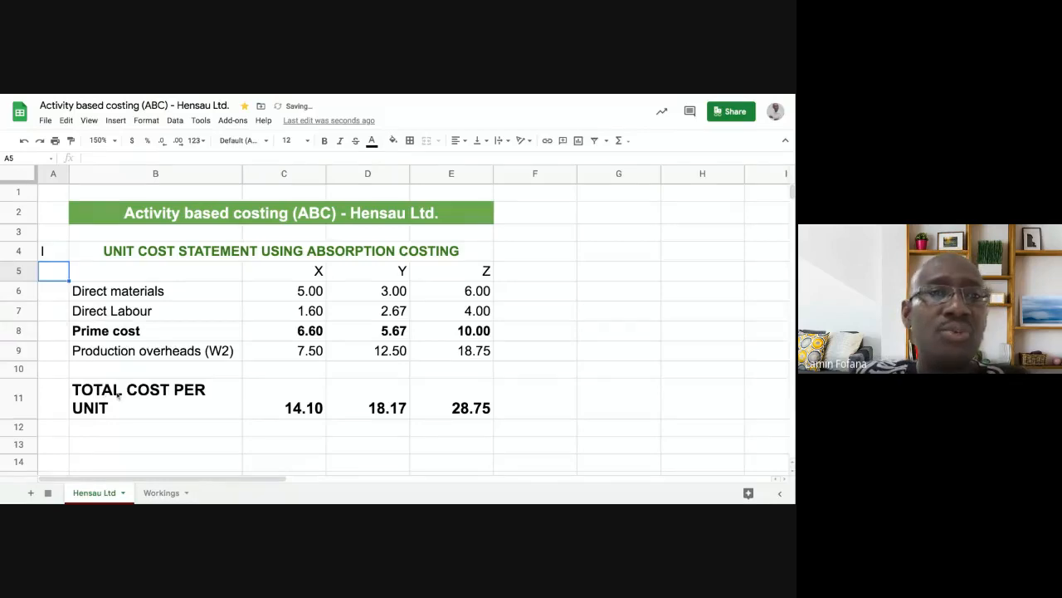
- Enter section numeral II in cell A13
scroll(119, 397, down, 1)
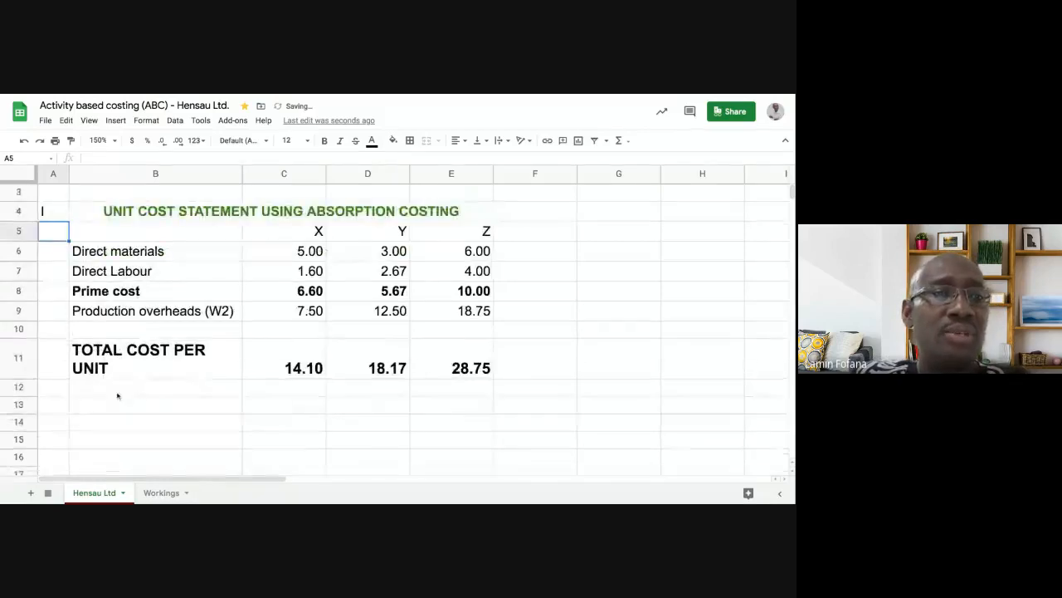
click(55, 407)
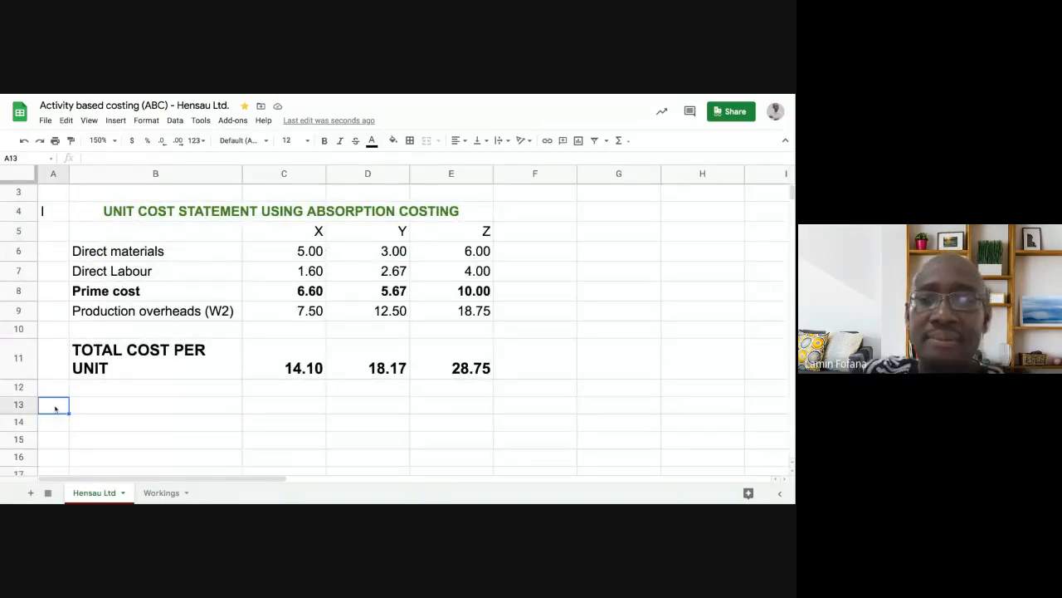
text(II)
key(Return)
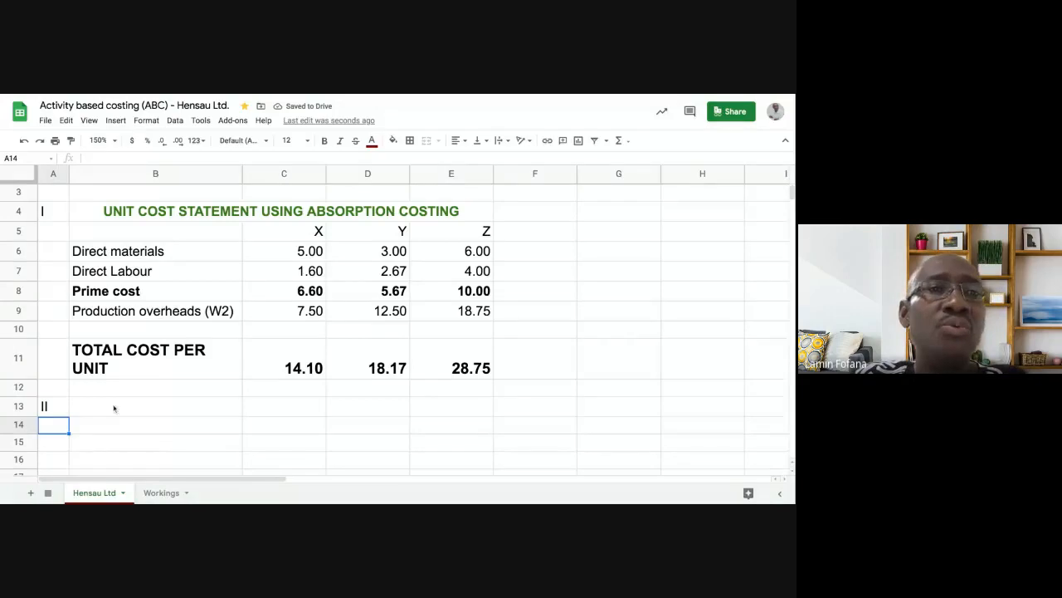
click(190, 215)
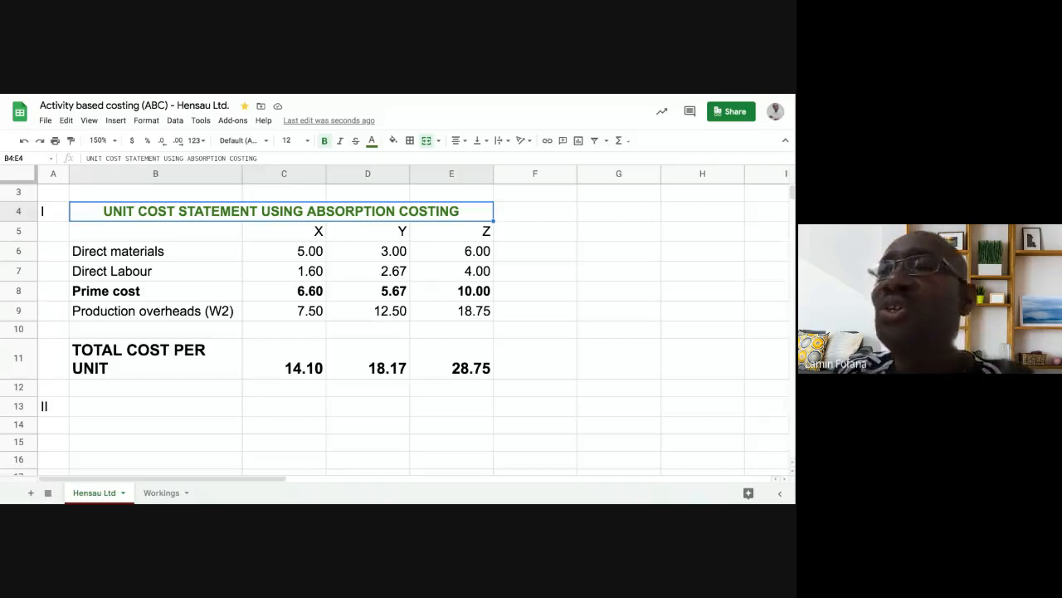
click(142, 408)
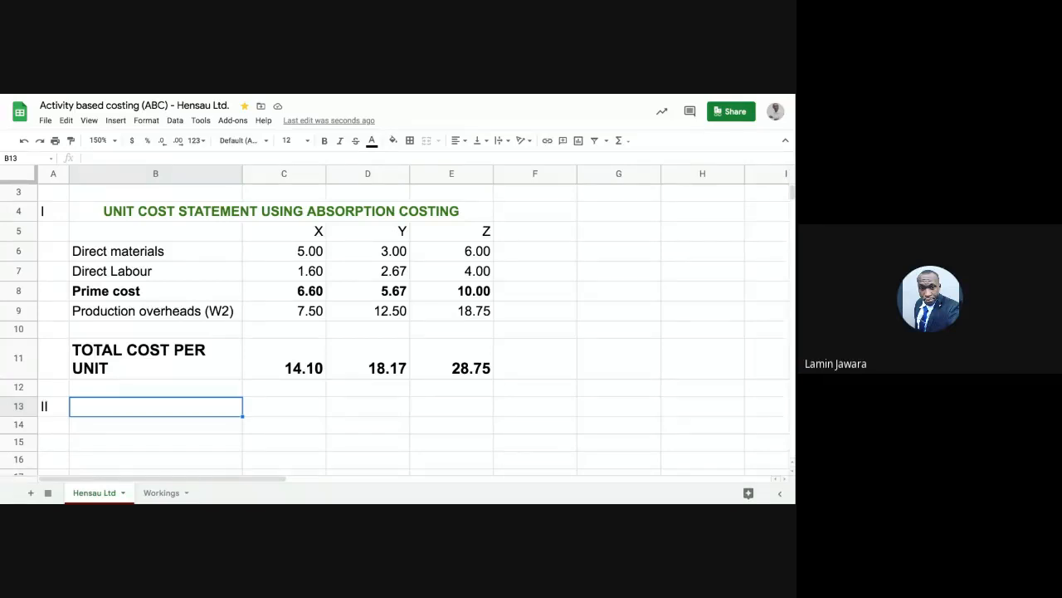
click(203, 216)
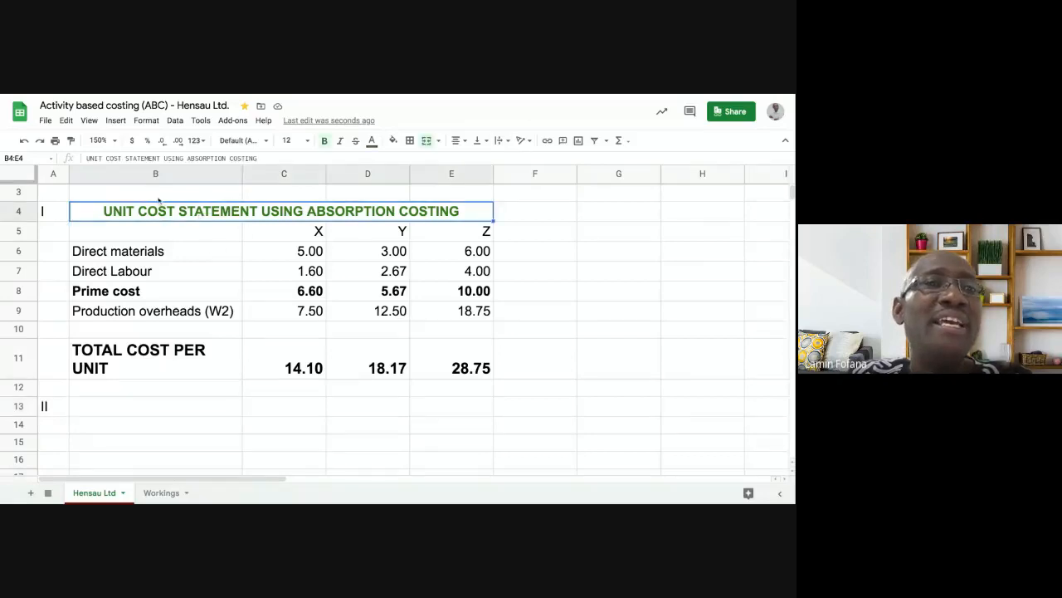
click(154, 407)
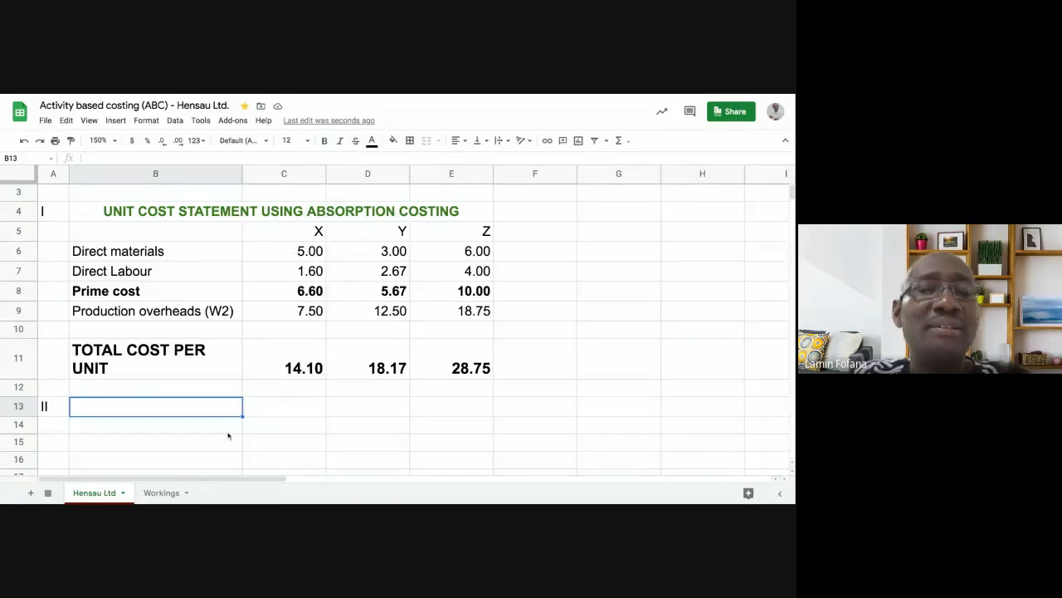
click(212, 217)
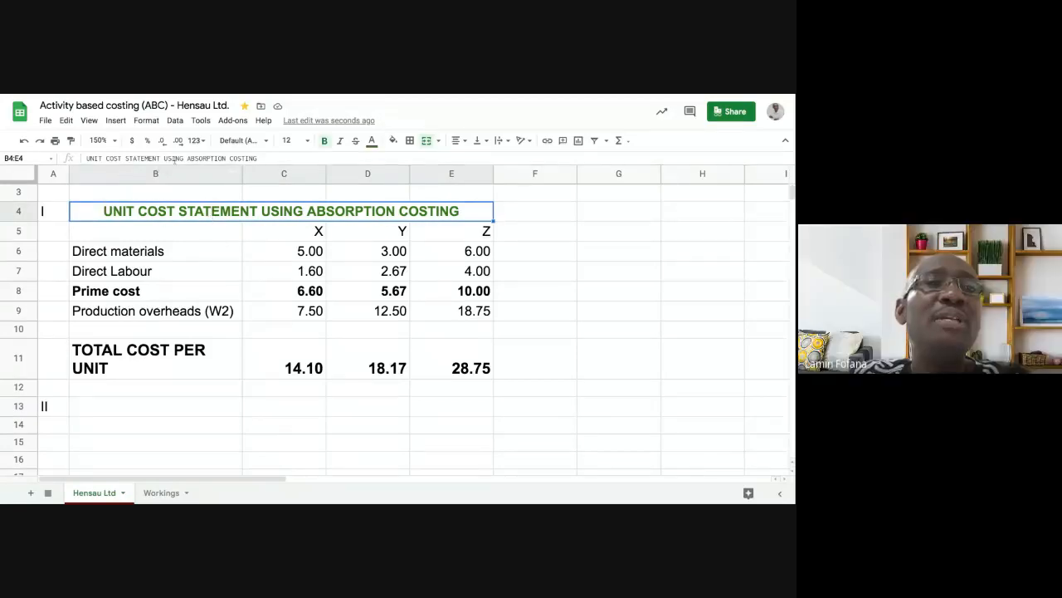
click(155, 409)
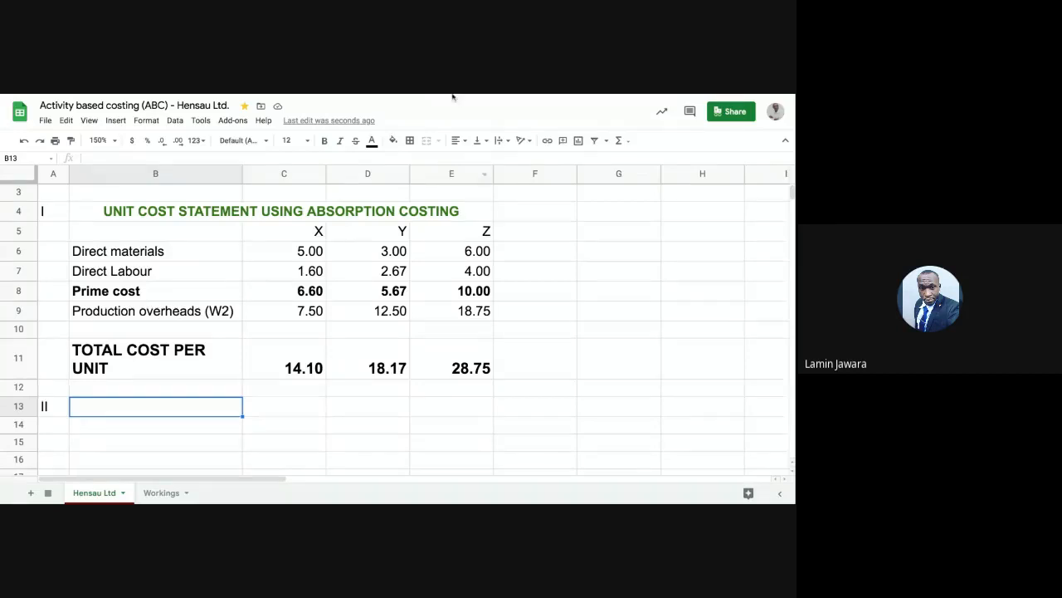
click(194, 214)
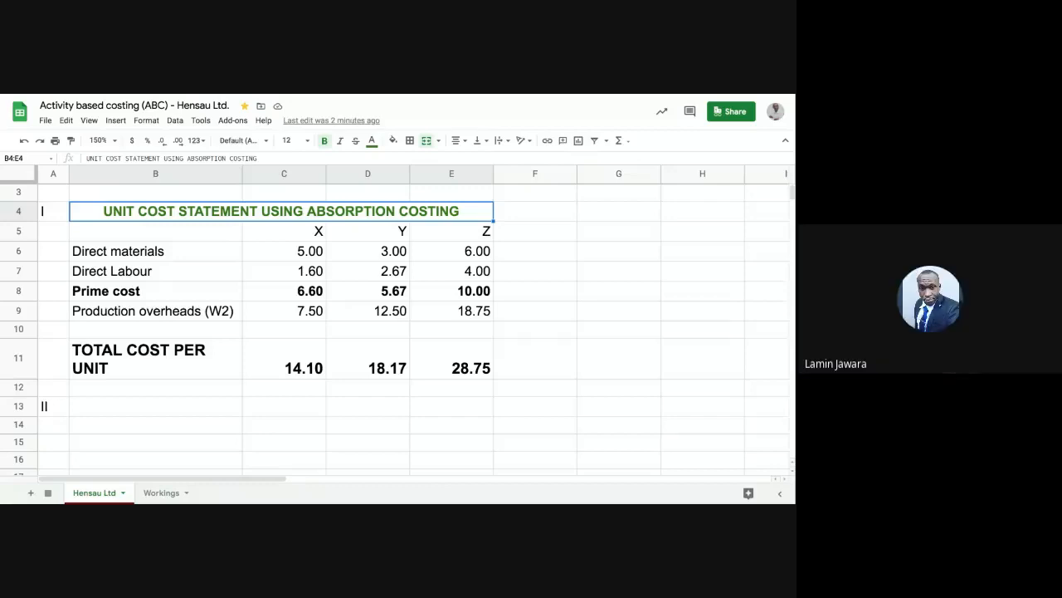
drag(86, 158, 183, 158)
key(ctrl+c)
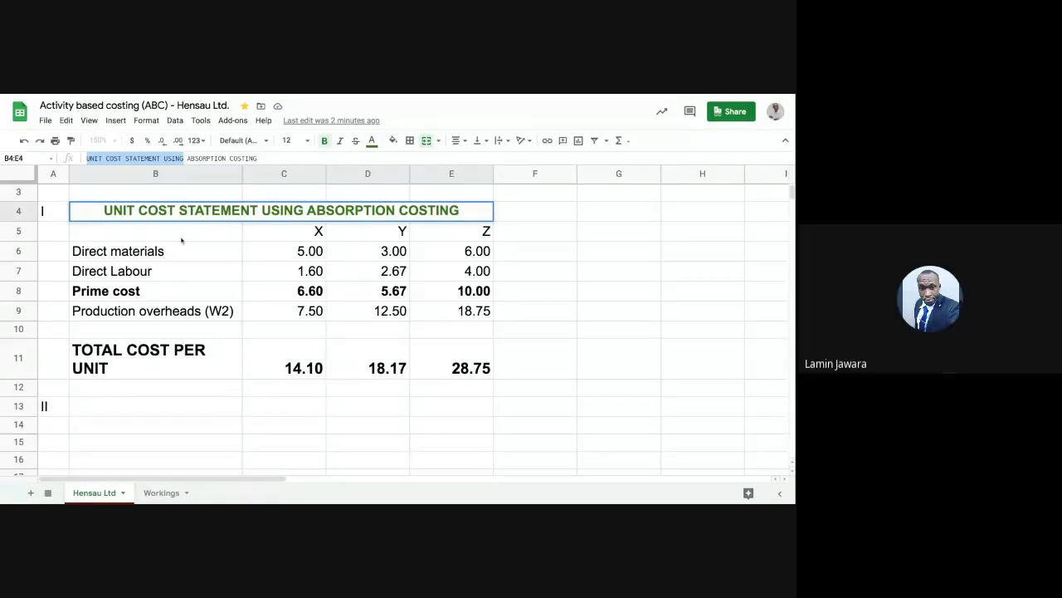
click(158, 405)
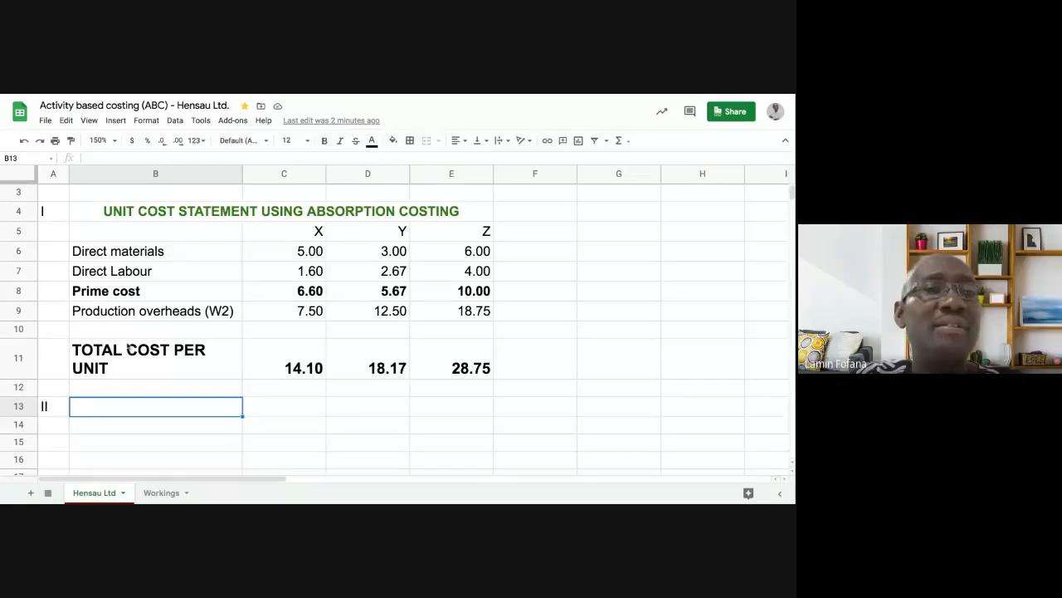
- Complete the B13 heading as 'UNIT COST STATEMENT USING ABC'
click(90, 157)
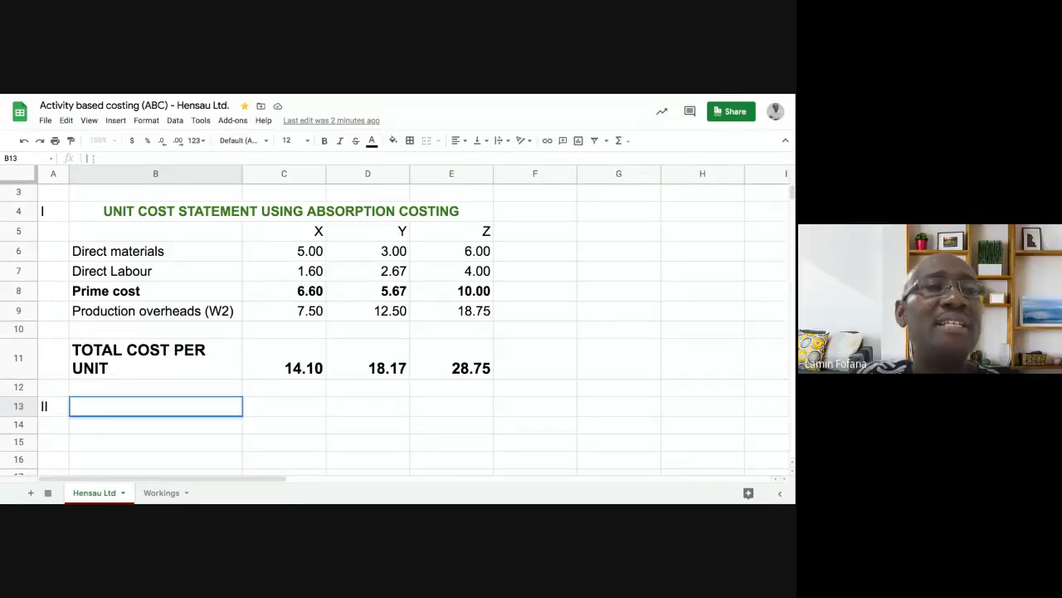
key(ctrl+v)
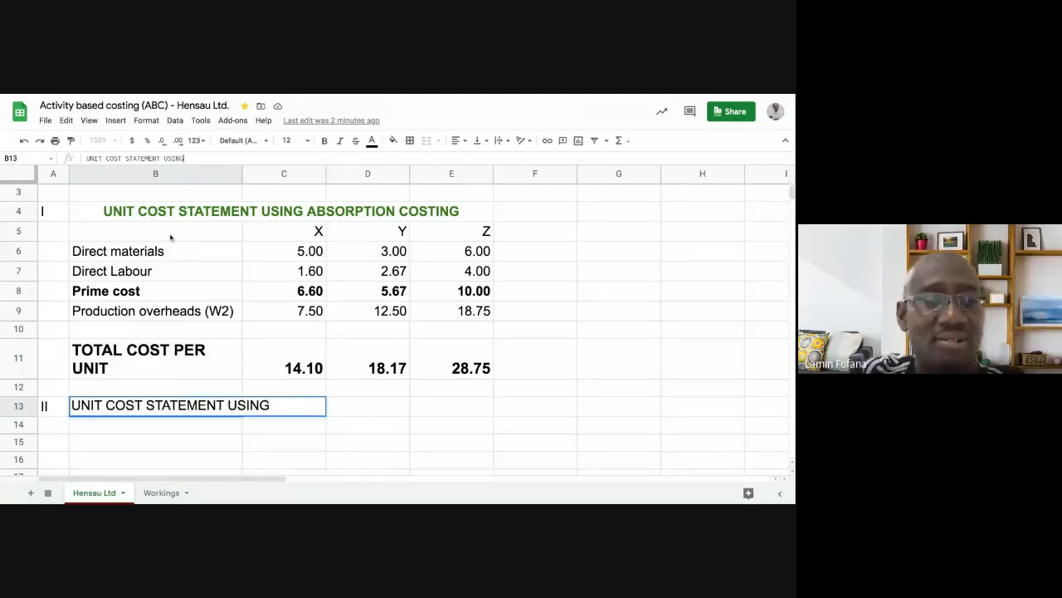
text(A)
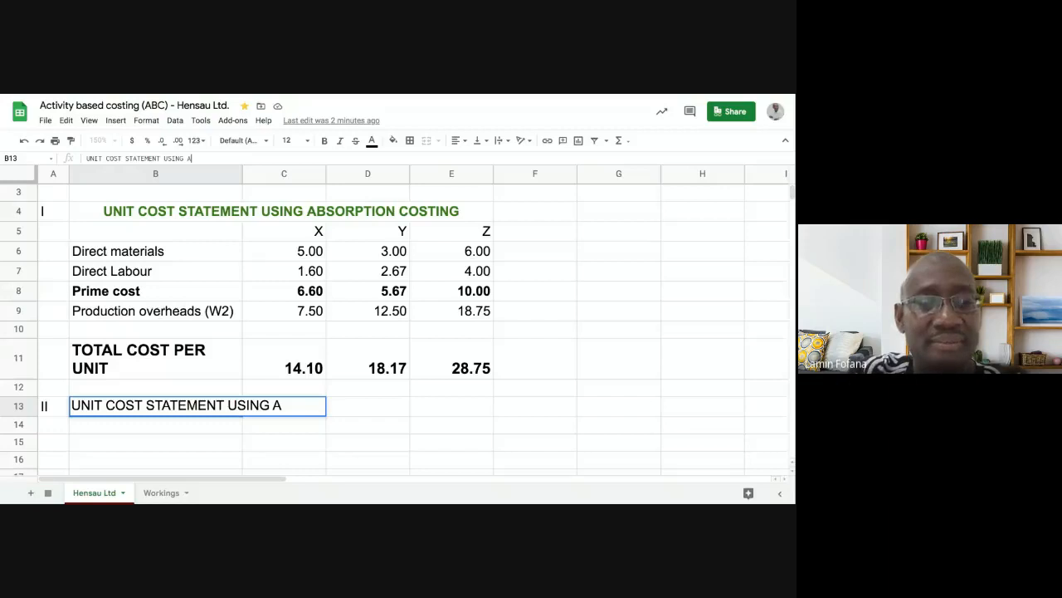
text(BC)
key(Return)
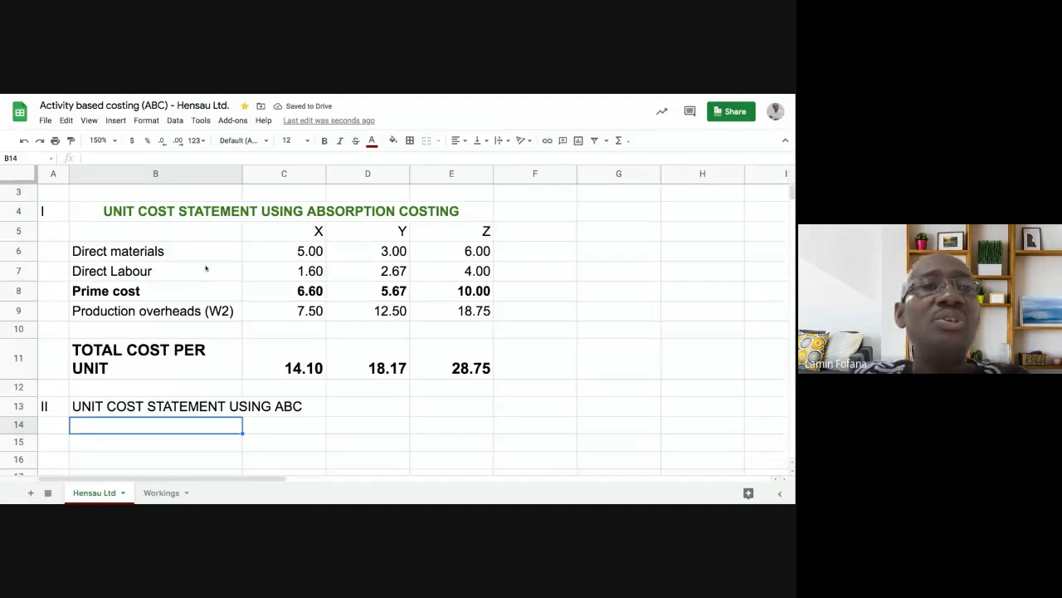
- Copy the row 4 title's merged, centred, bold green style onto the B13 heading with Paint format
click(181, 214)
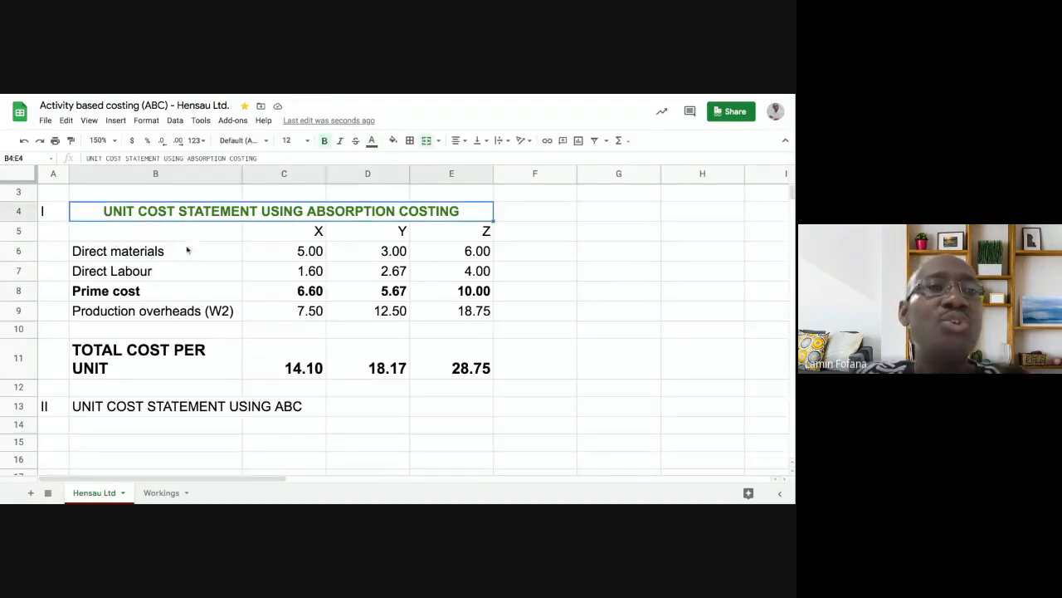
click(205, 253)
click(199, 212)
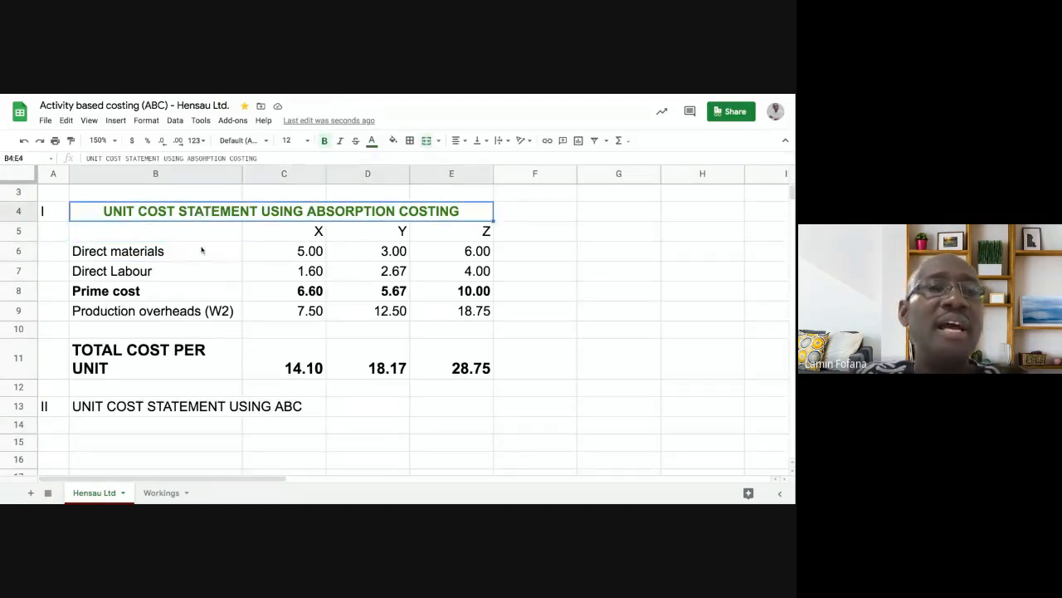
click(204, 251)
click(202, 218)
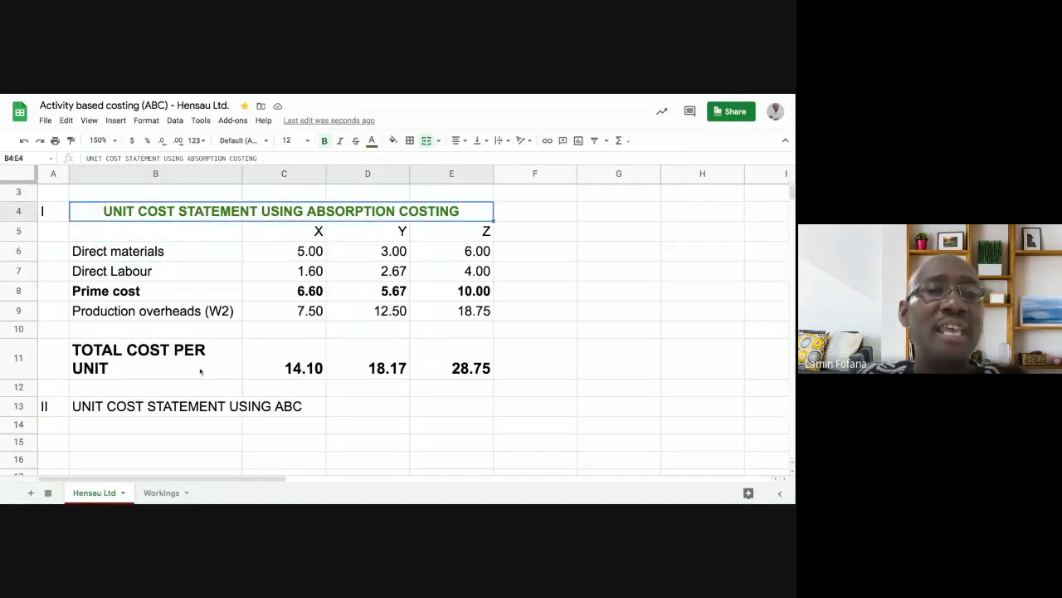
click(213, 406)
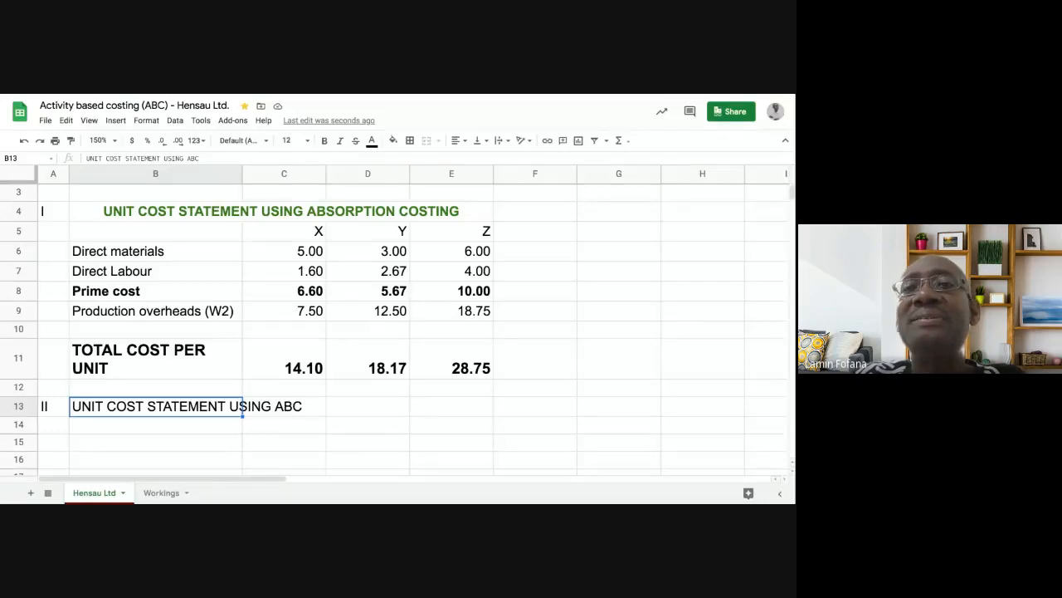
click(166, 421)
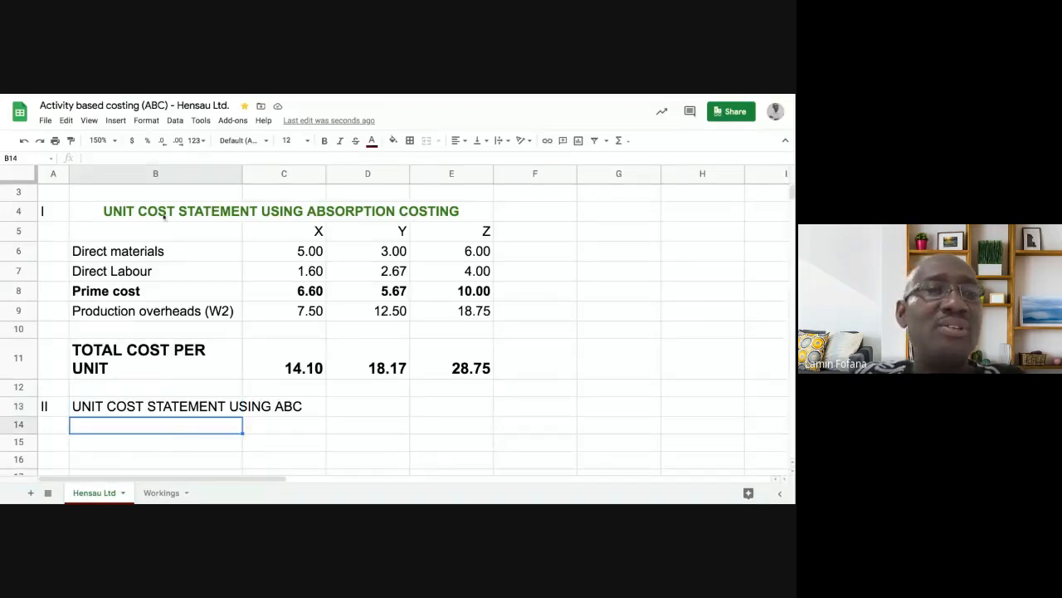
click(165, 214)
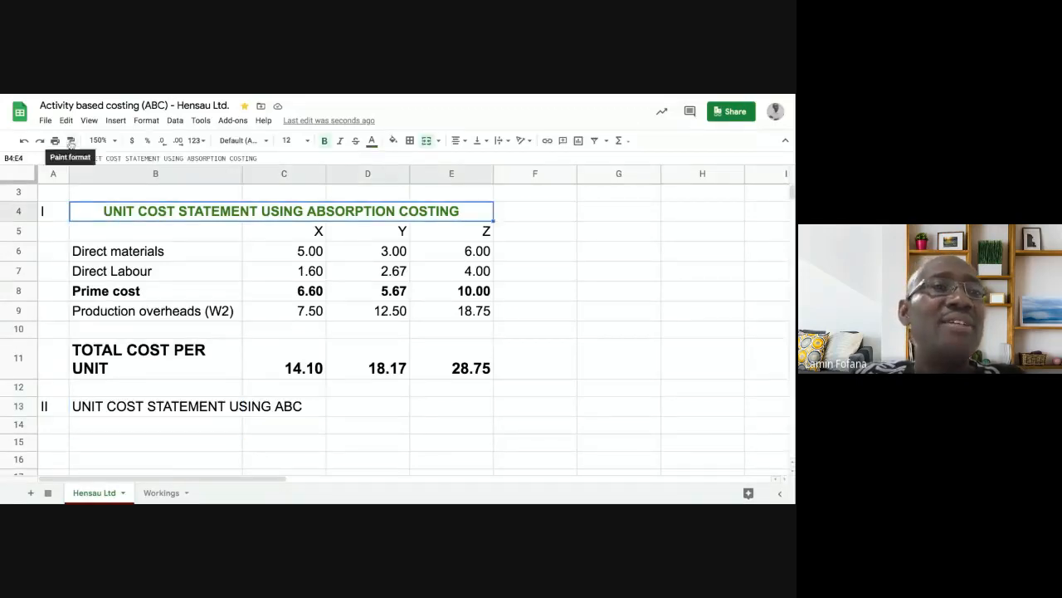
click(70, 141)
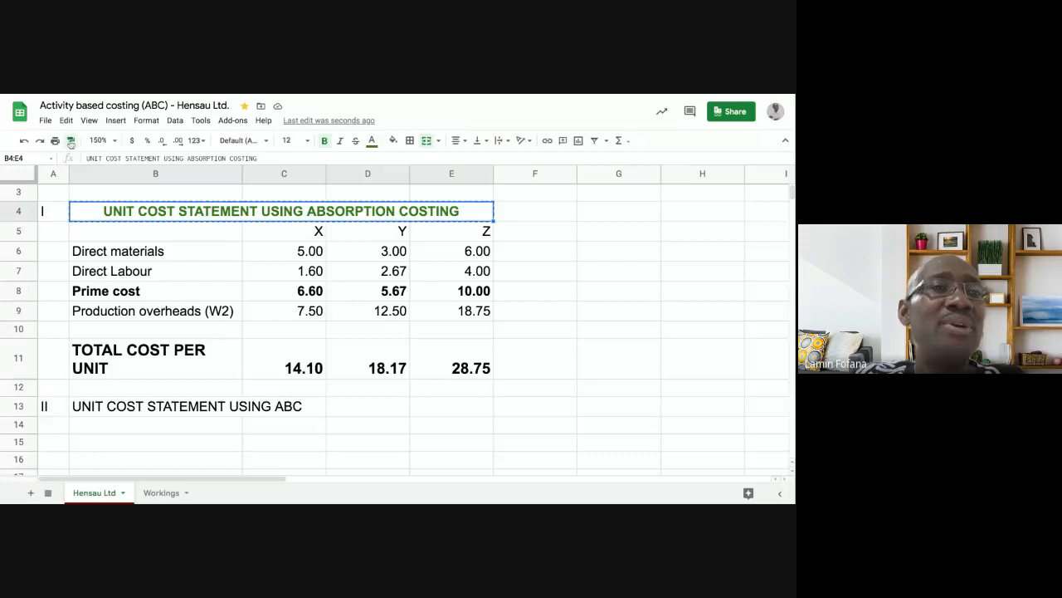
click(127, 407)
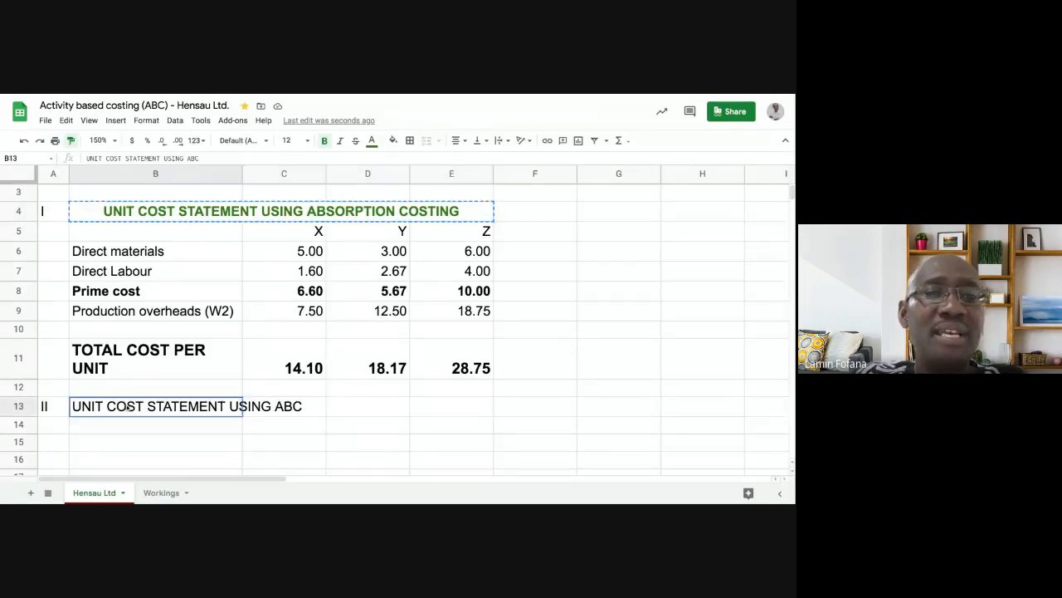
click(353, 426)
click(225, 213)
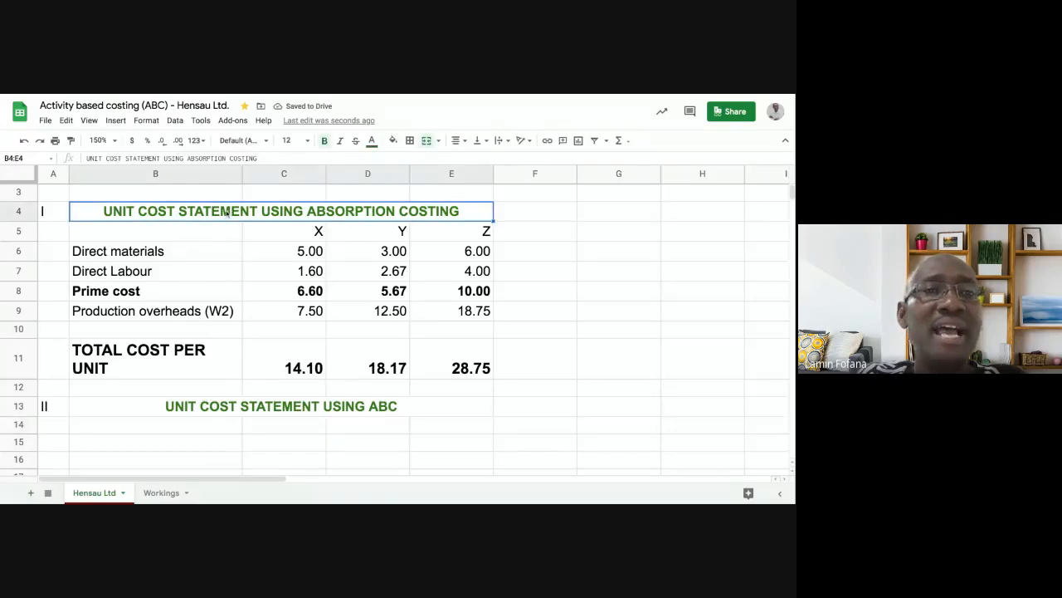
click(223, 410)
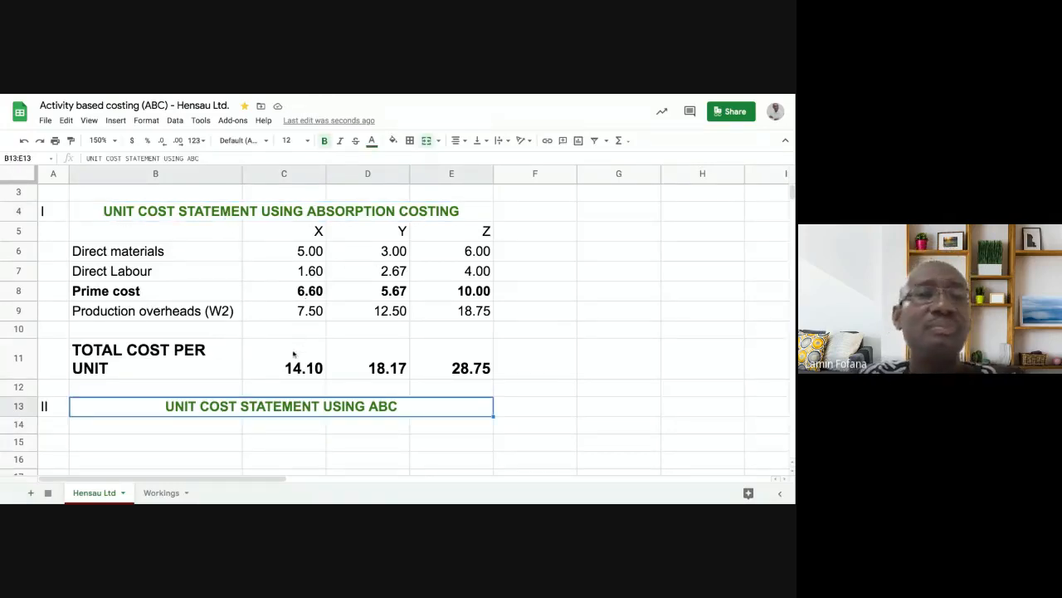
scroll(246, 337, down, 1)
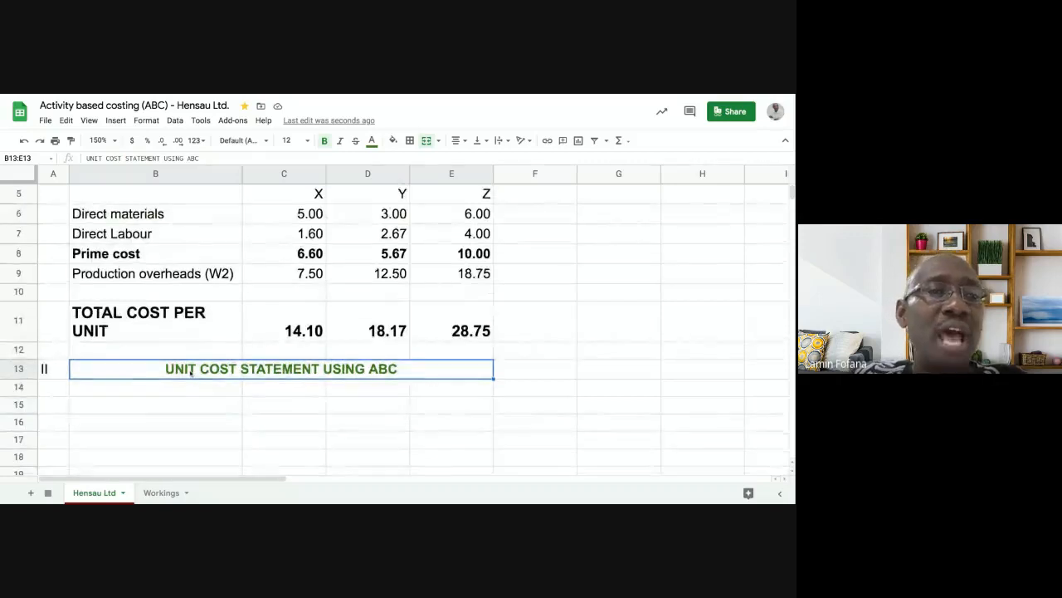
scroll(191, 373, up, 1)
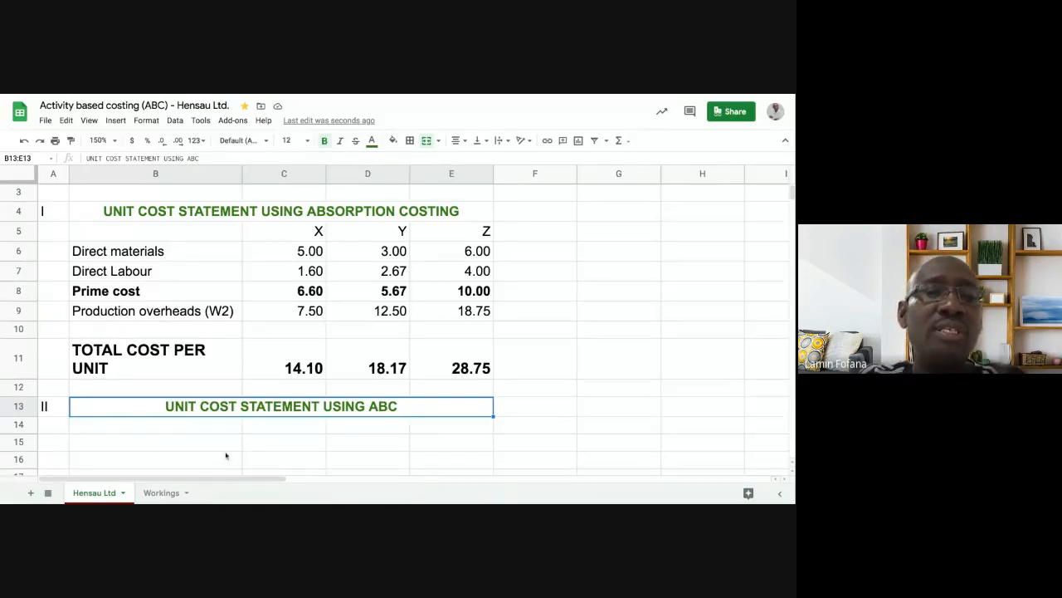
click(289, 291)
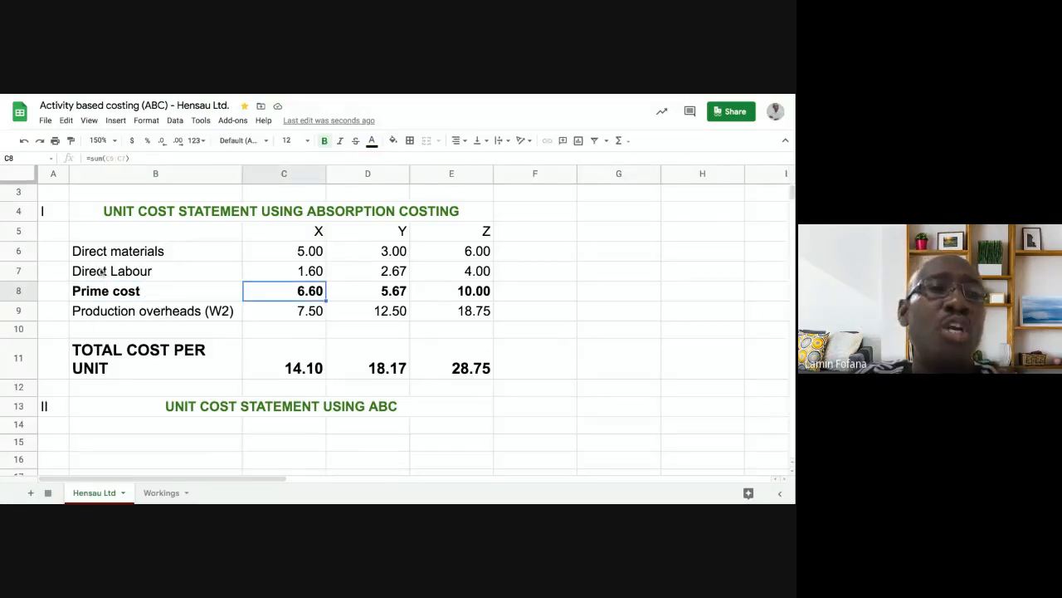
click(126, 253)
key(shift+Down)
key(shift+Right)
key(shift+Right)
key(shift+Right)
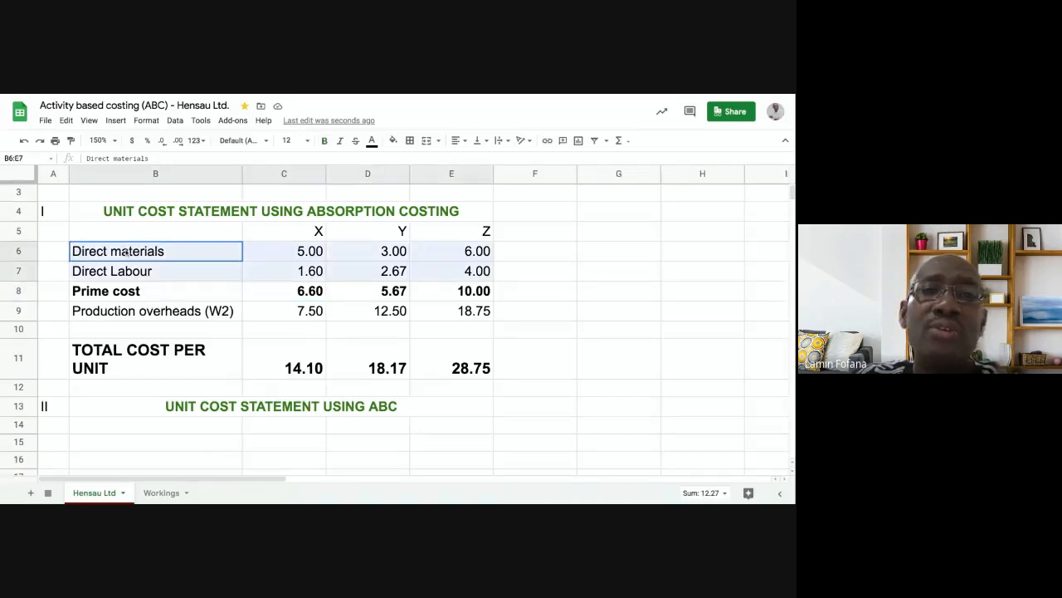
key(shift+Down)
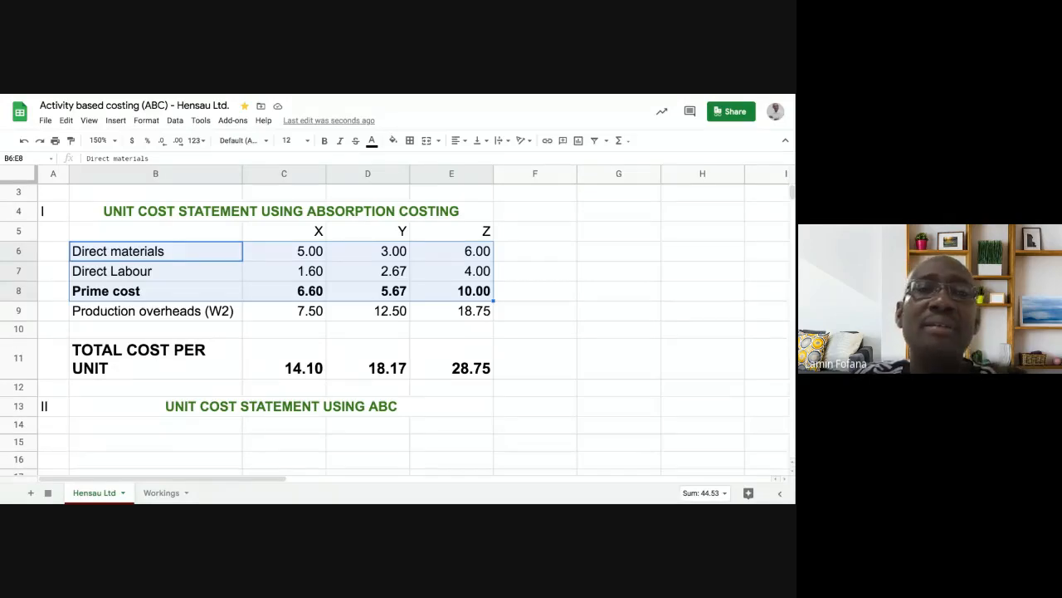
click(448, 293)
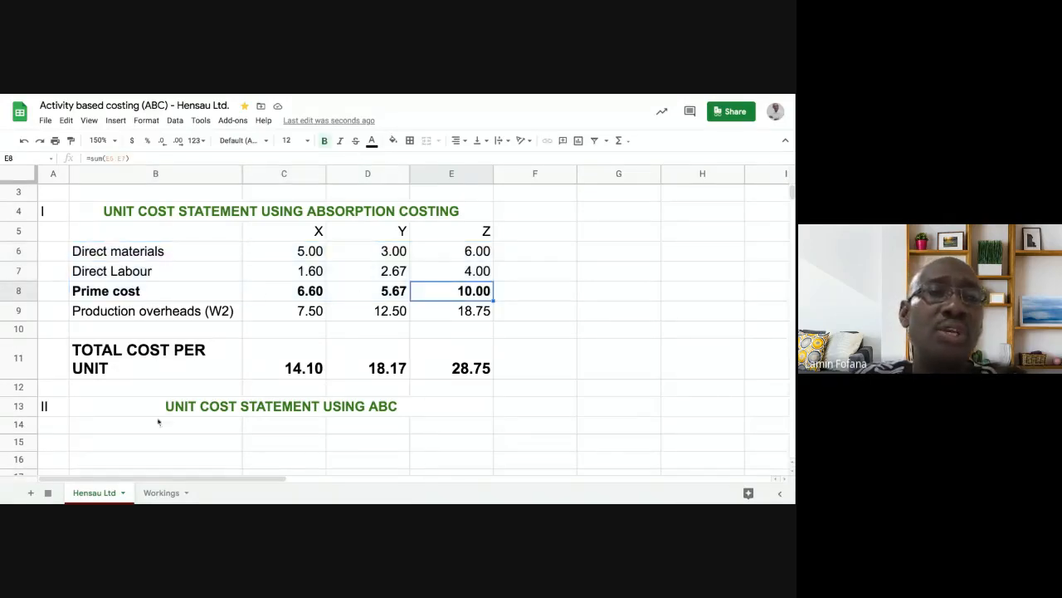
click(149, 442)
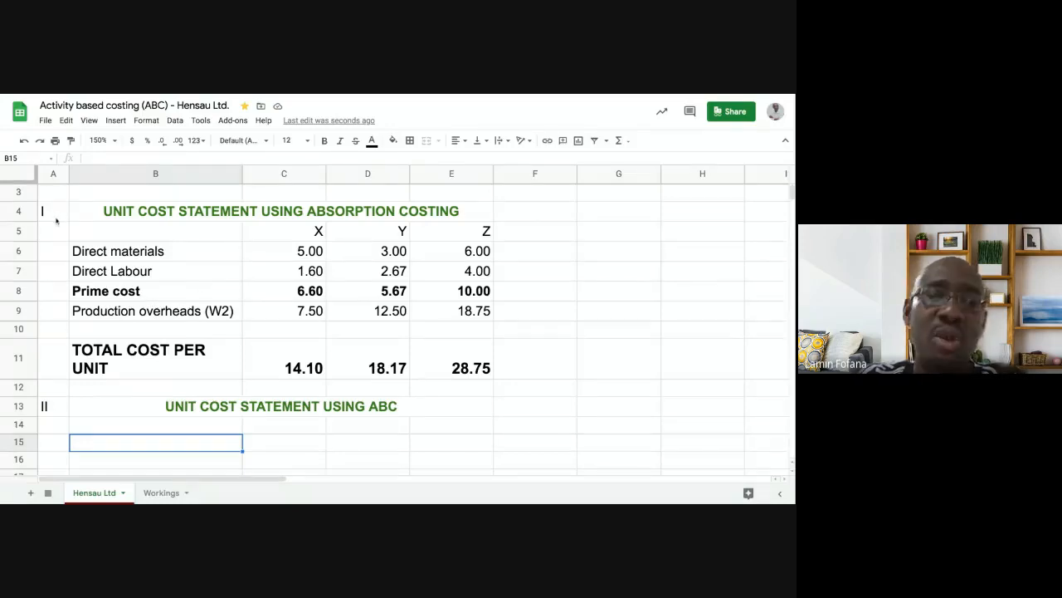
click(320, 290)
click(380, 297)
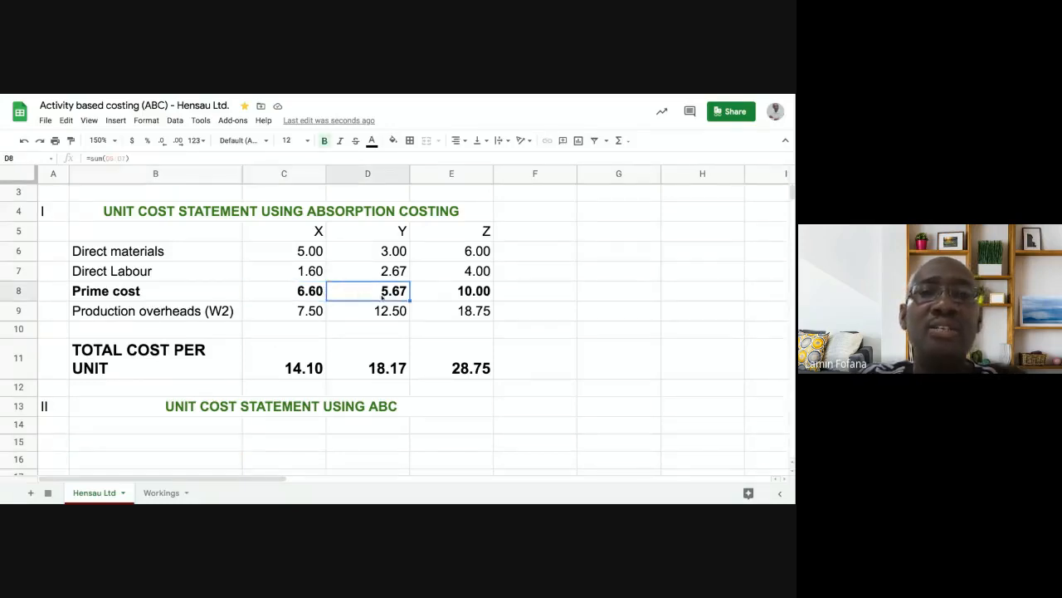
click(453, 290)
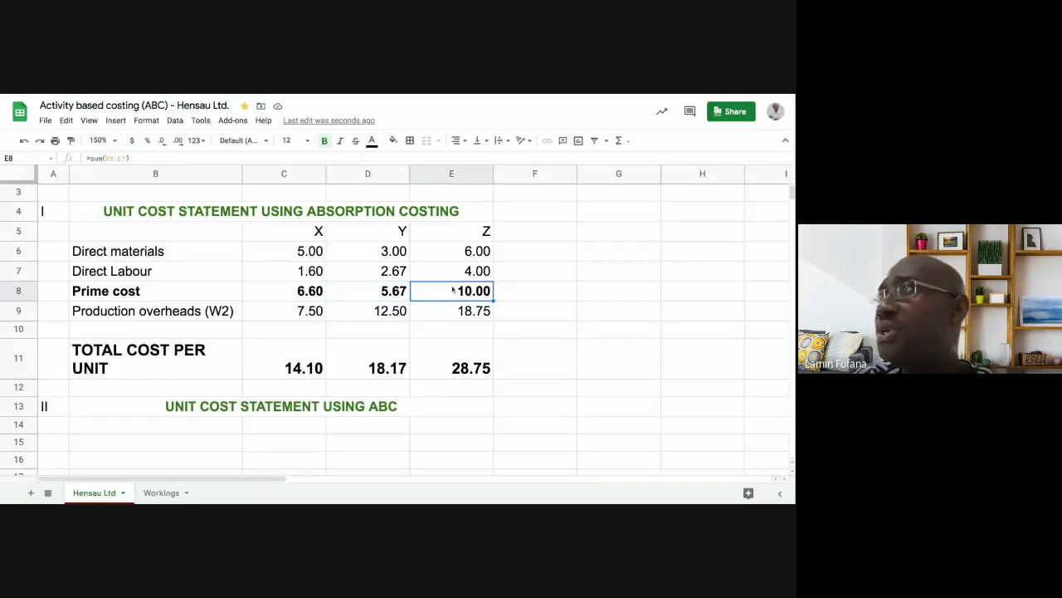
click(297, 257)
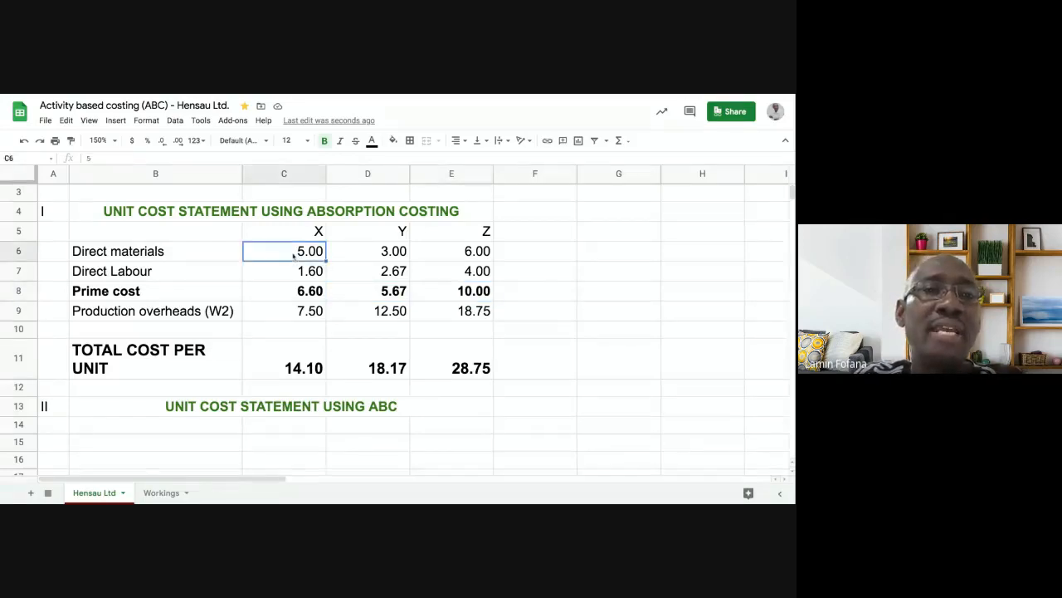
click(295, 271)
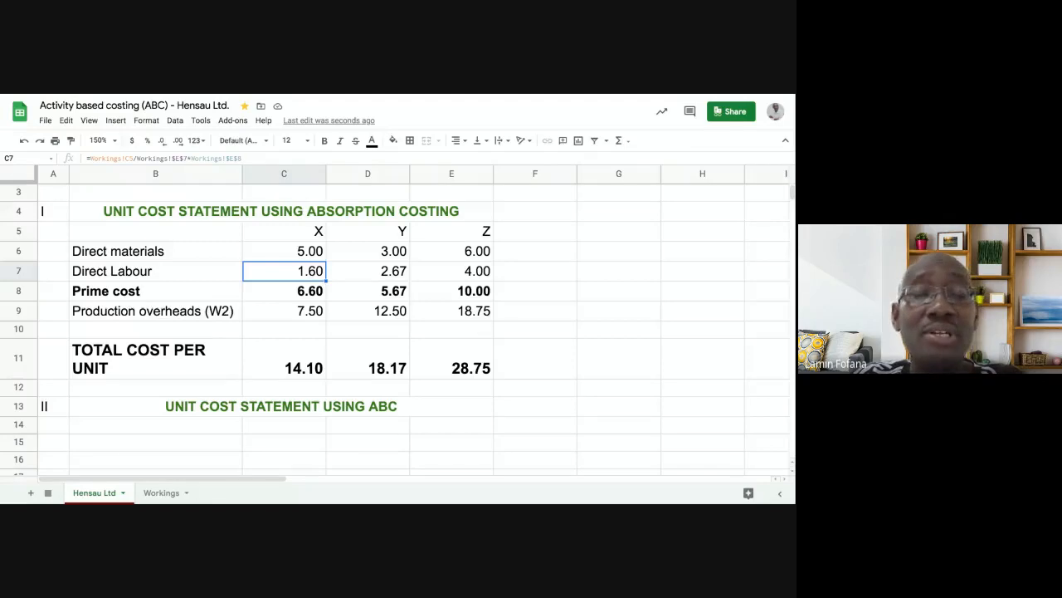
key(Up)
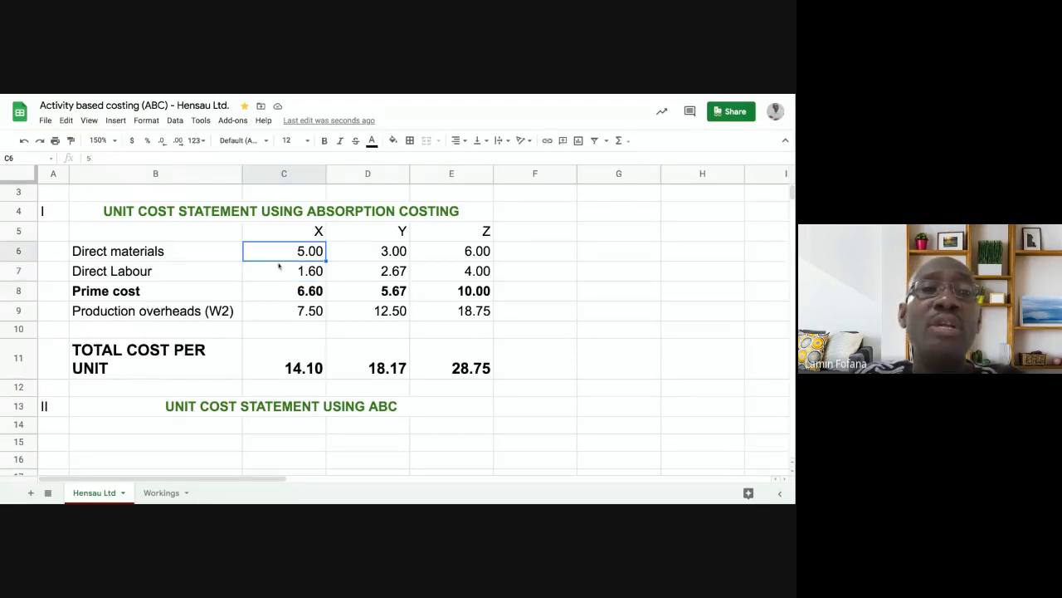
key(Down)
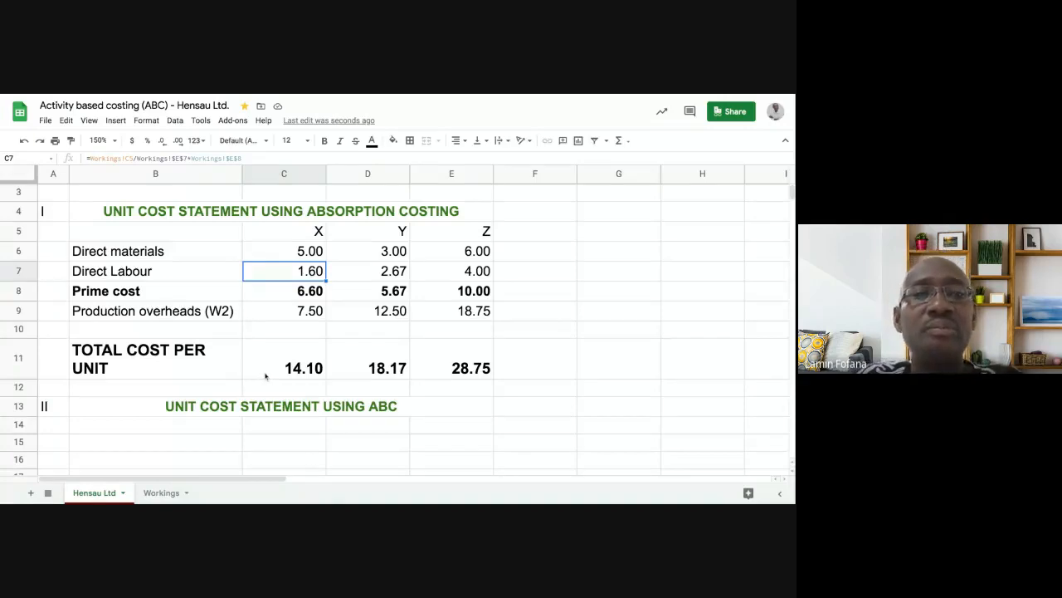
scroll(266, 376, down, 2)
scroll(265, 375, up, 1)
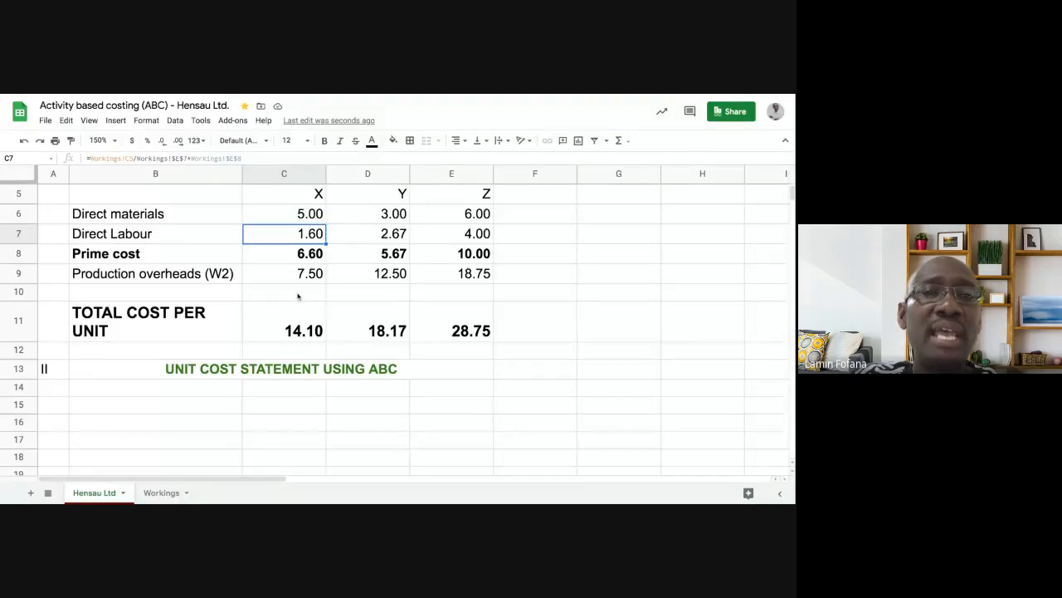
- Link C14:E14 to the X, Y and Z headers in row 5
click(290, 393)
text(=)
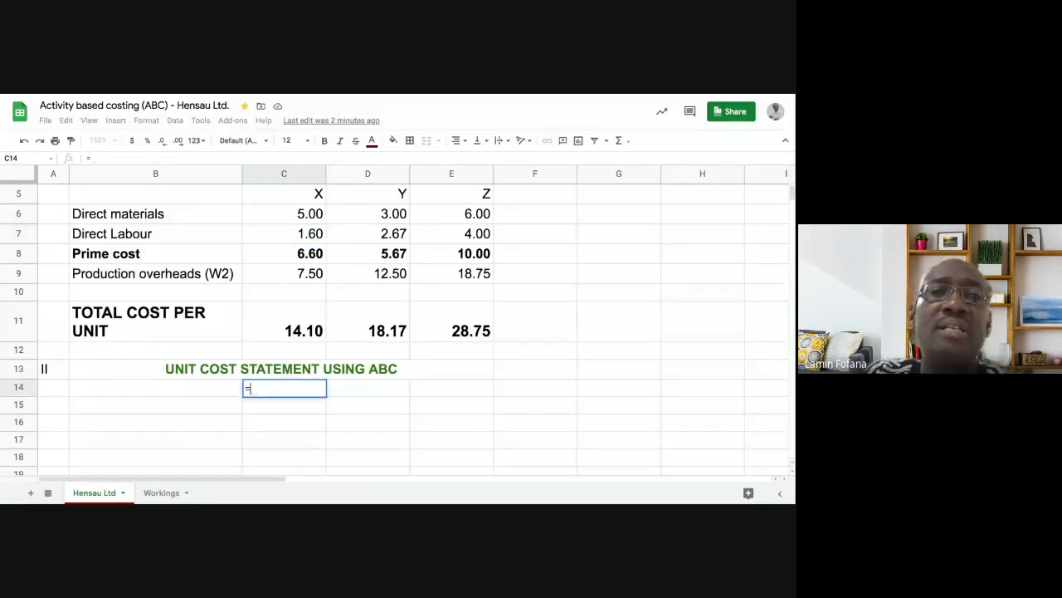
click(289, 195)
key(Return)
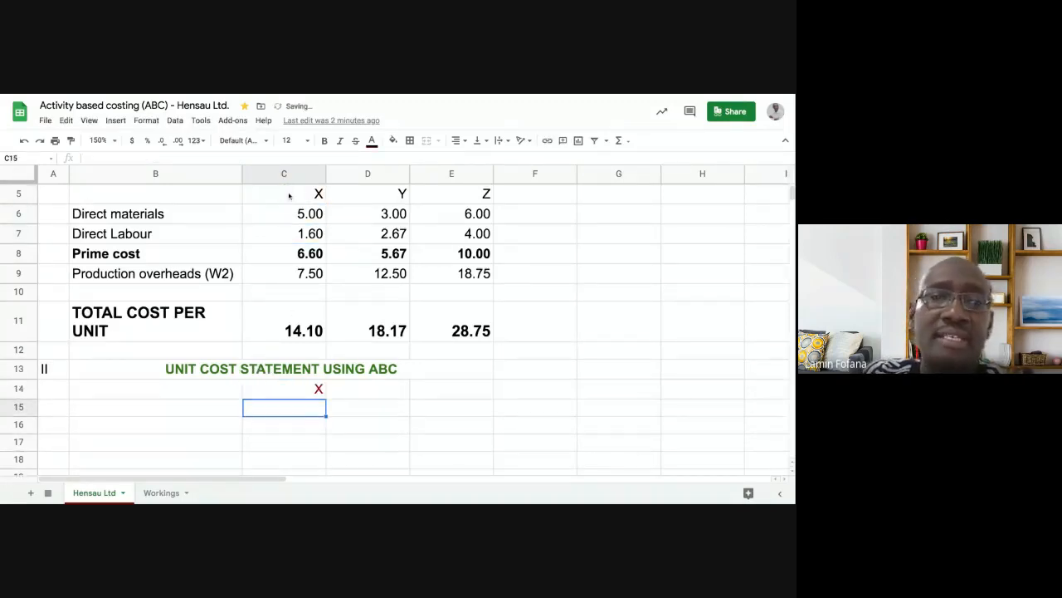
click(297, 388)
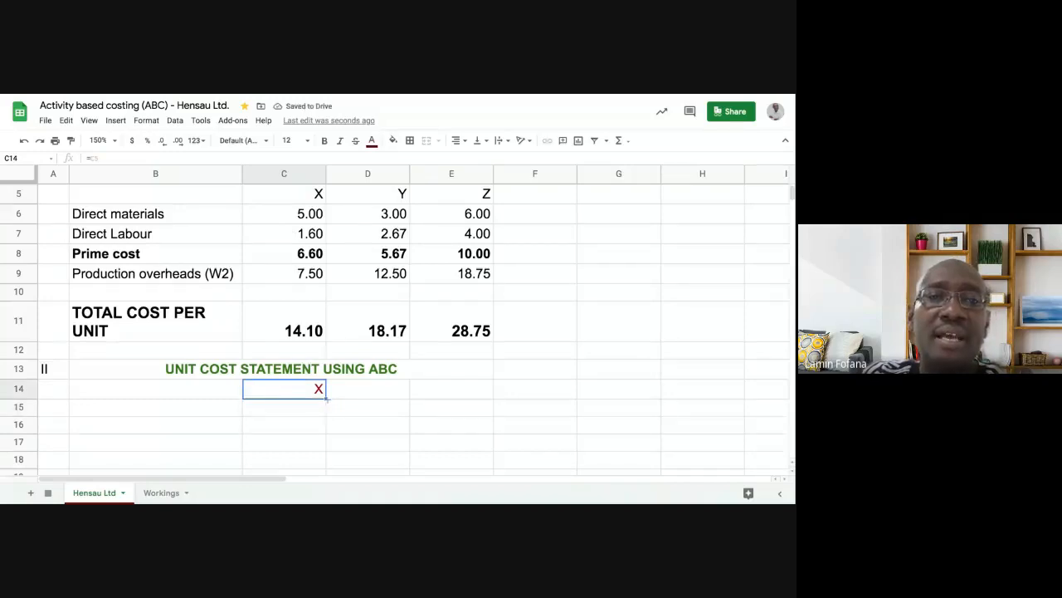
drag(327, 399, 452, 392)
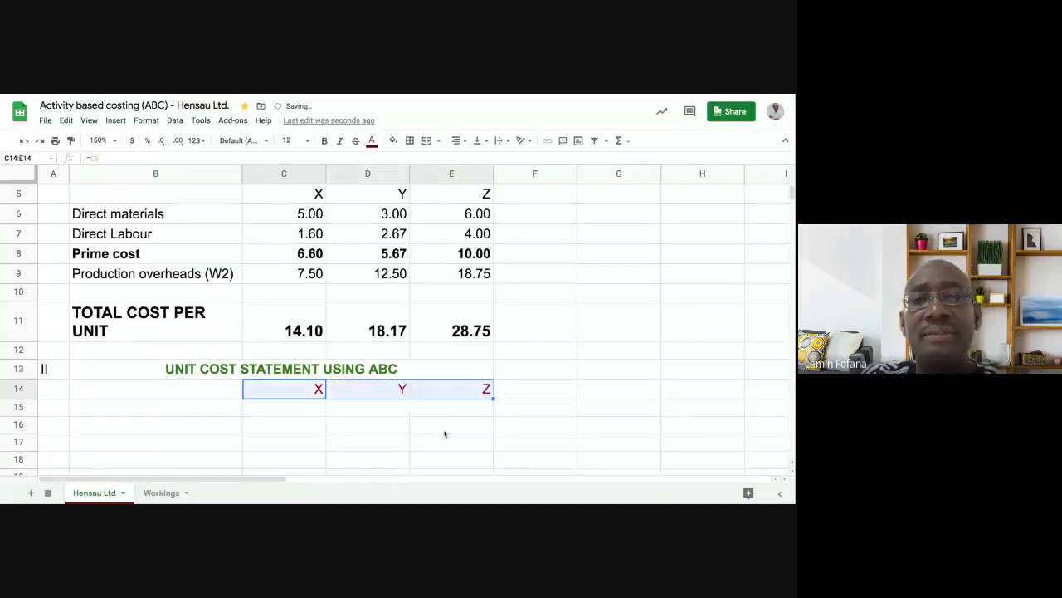
click(448, 427)
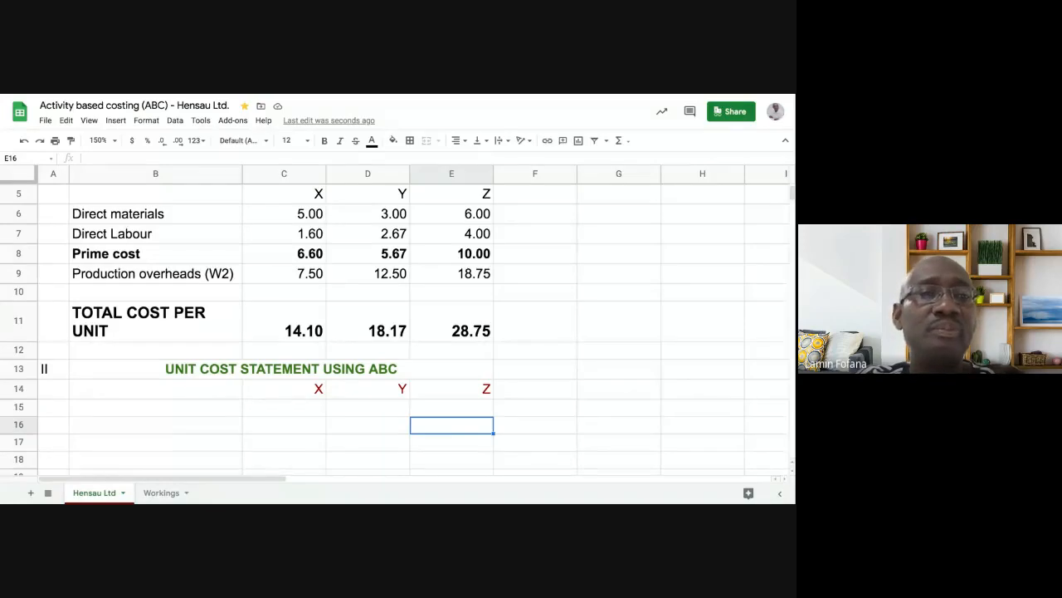
- Link B15:E15 to row 8 for a Prime cost row reading 6.60, 5.67 and 10.00
click(177, 409)
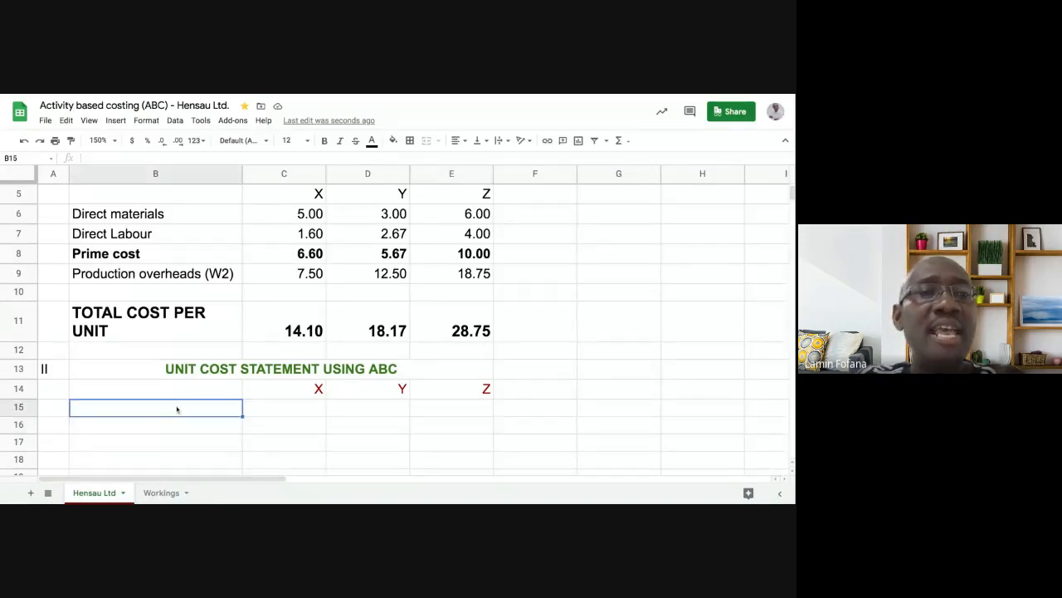
text(=)
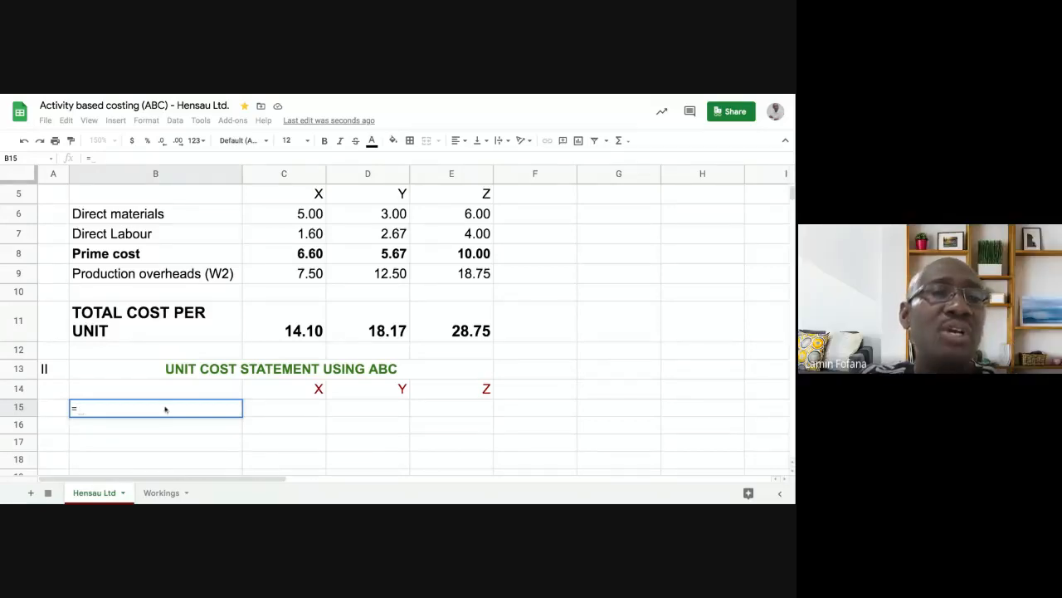
click(132, 257)
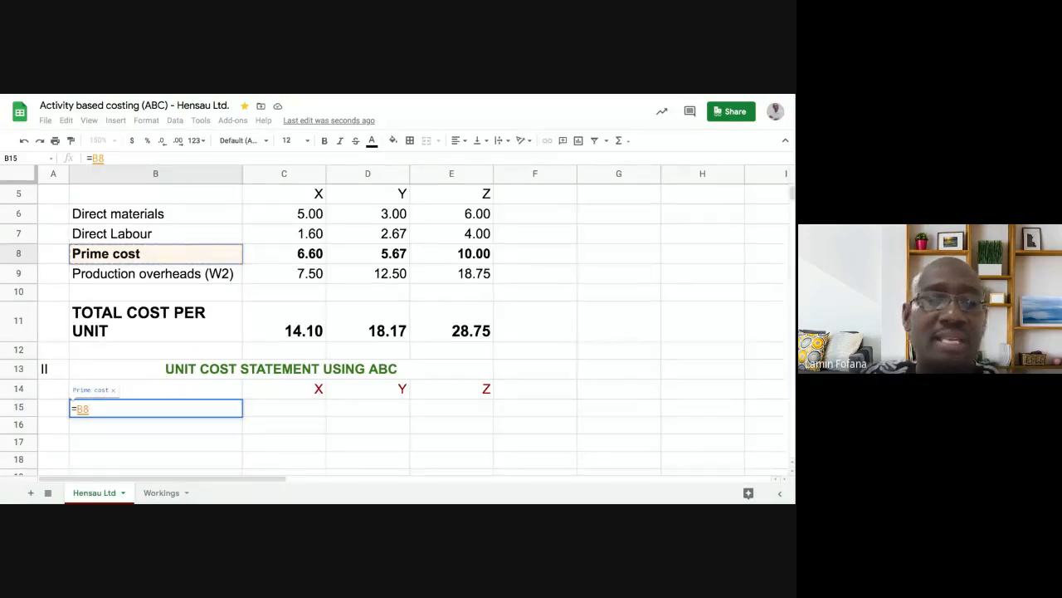
key(Return)
click(220, 410)
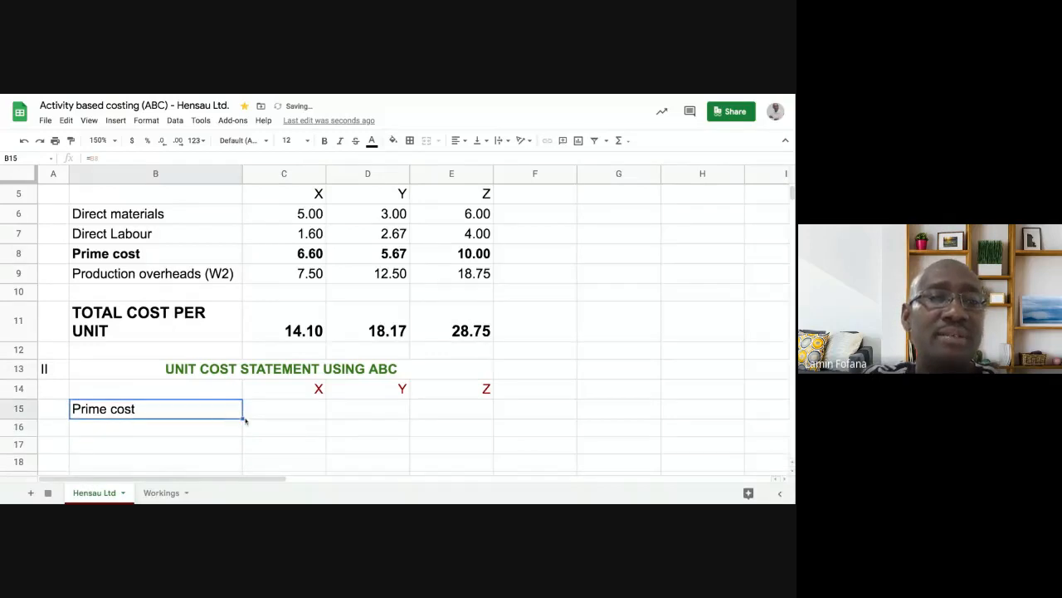
drag(243, 420, 462, 418)
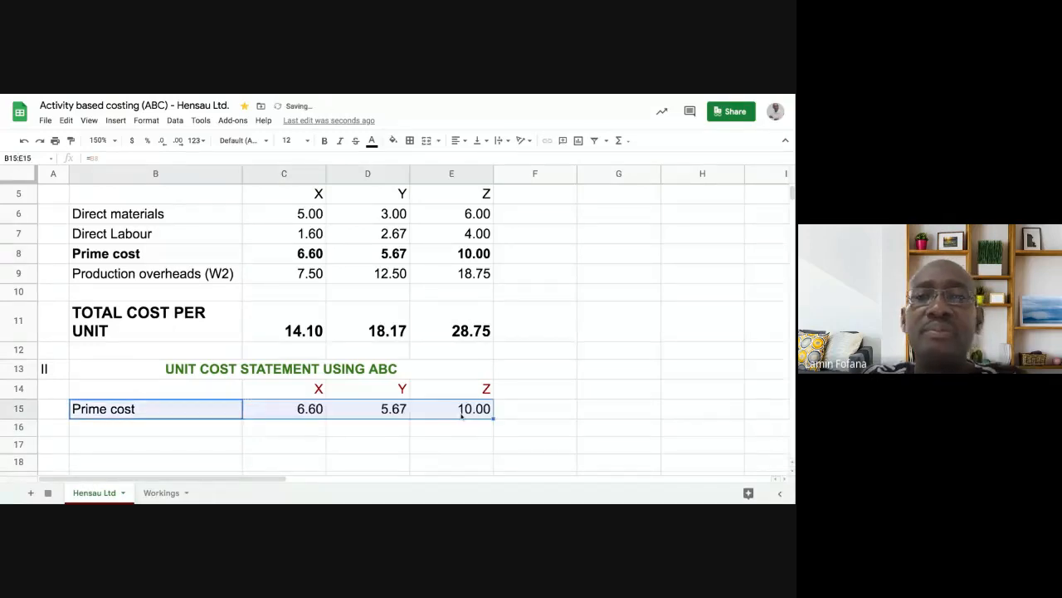
click(539, 254)
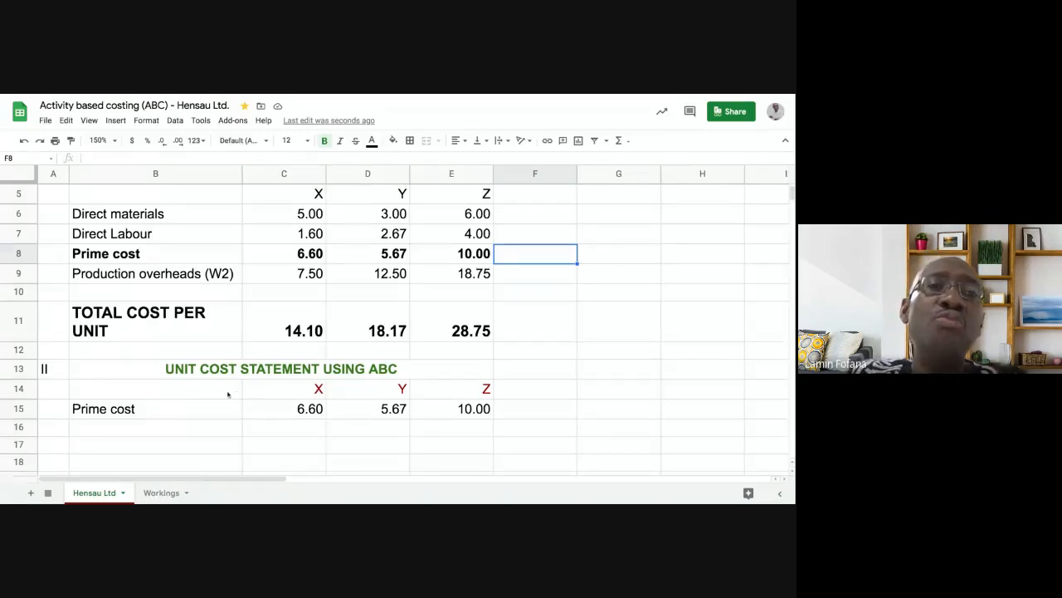
click(296, 216)
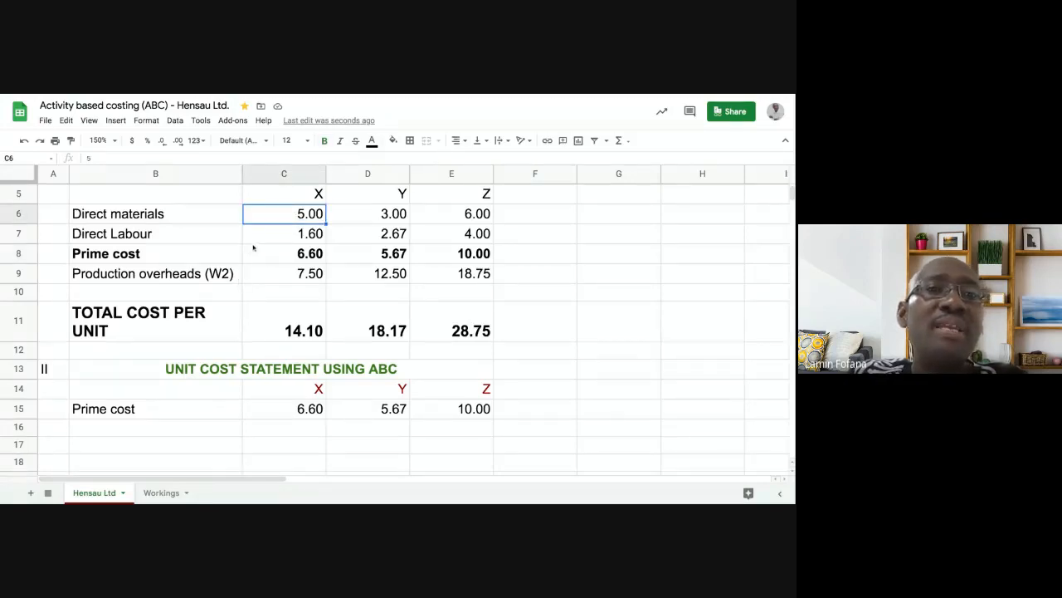
text(10)
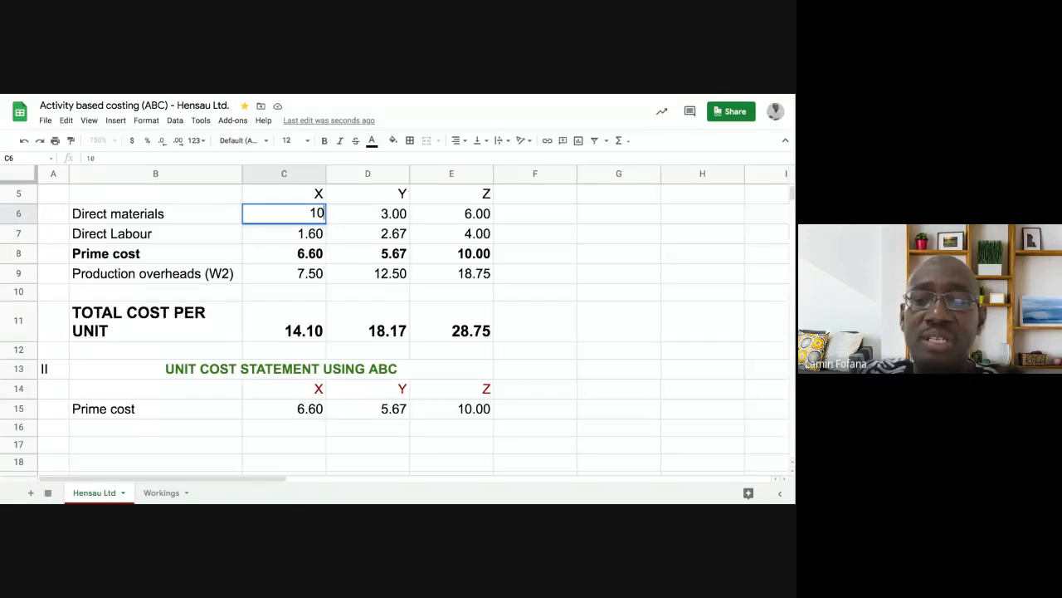
key(Return)
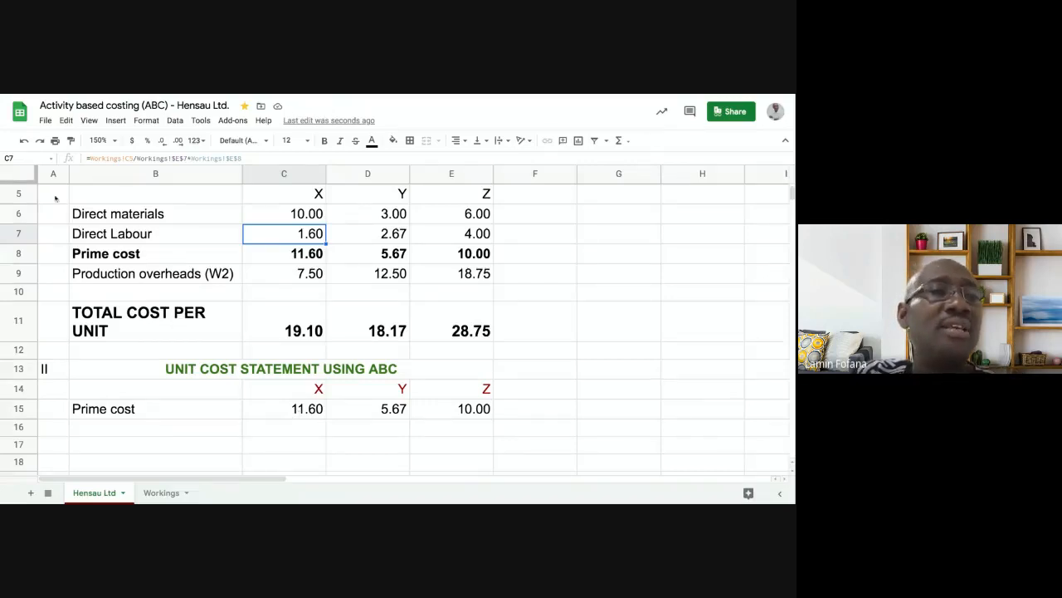
click(23, 141)
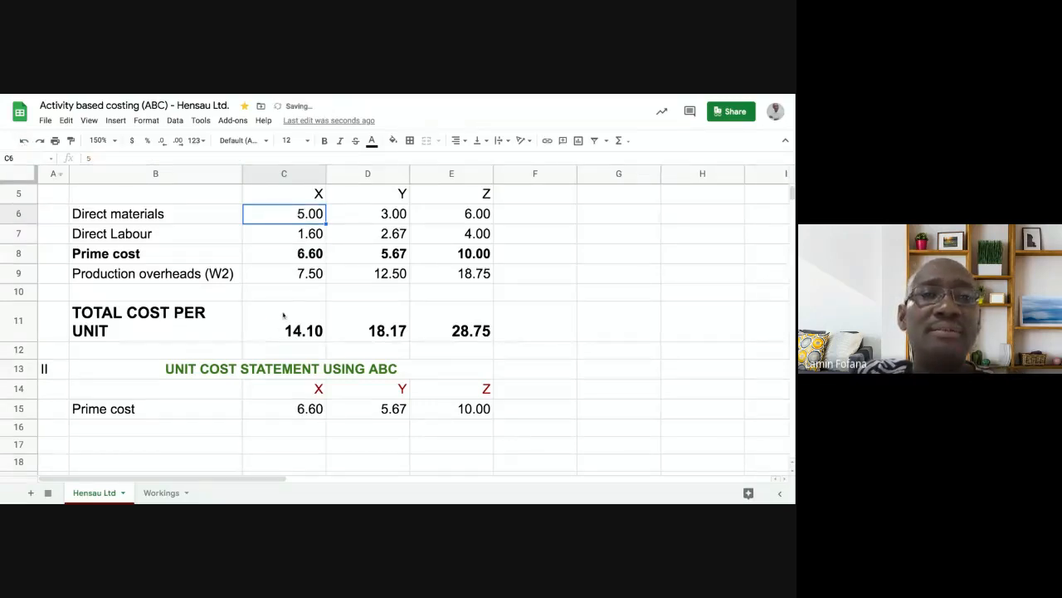
click(287, 295)
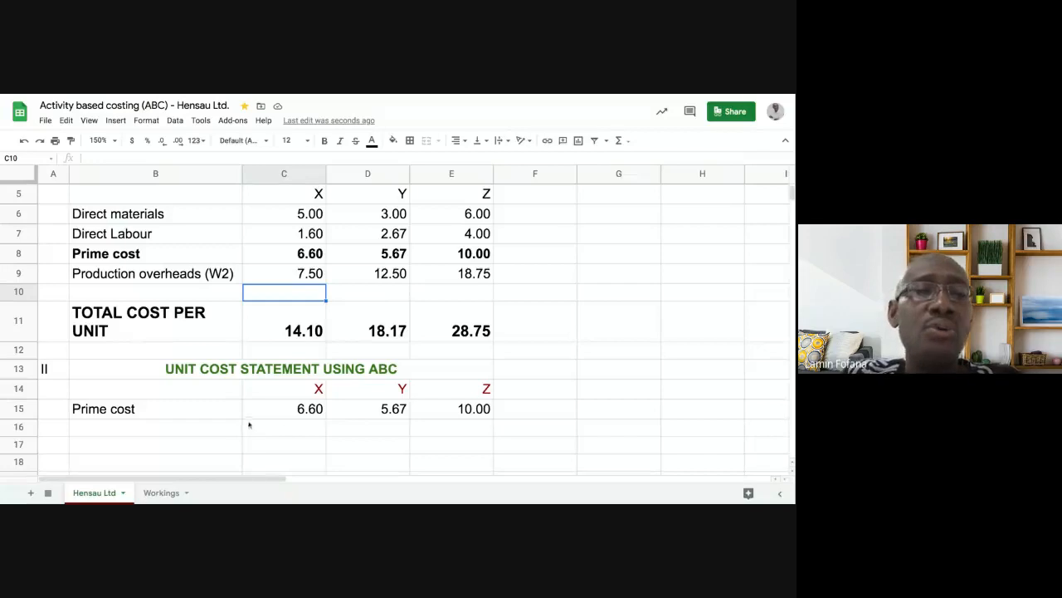
- Verify the linked prime costs in C15:E15 against the C8 sum, then open the Tools menu
click(300, 410)
click(357, 411)
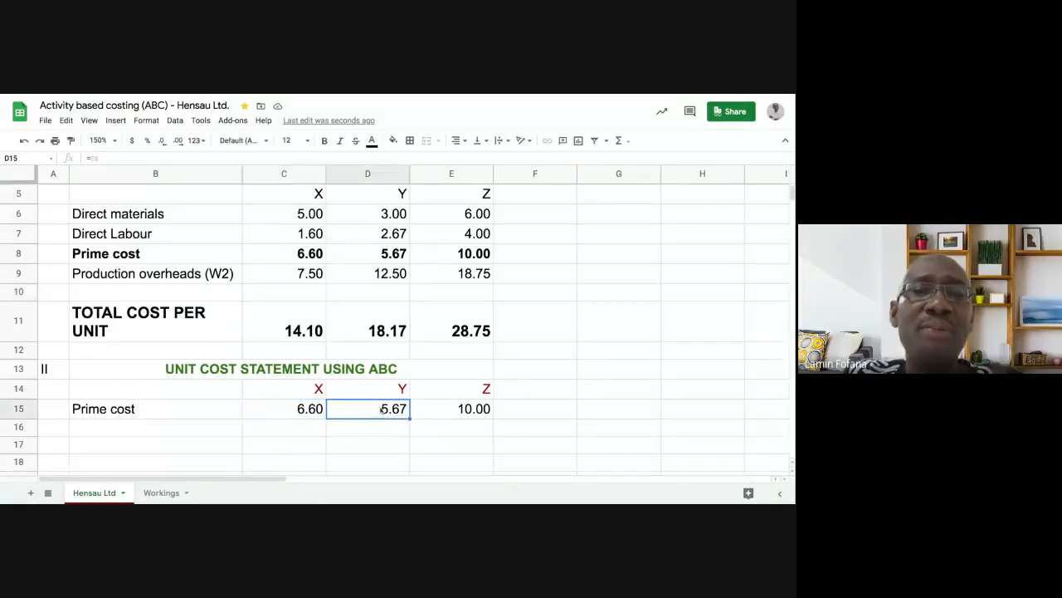
click(424, 412)
click(392, 411)
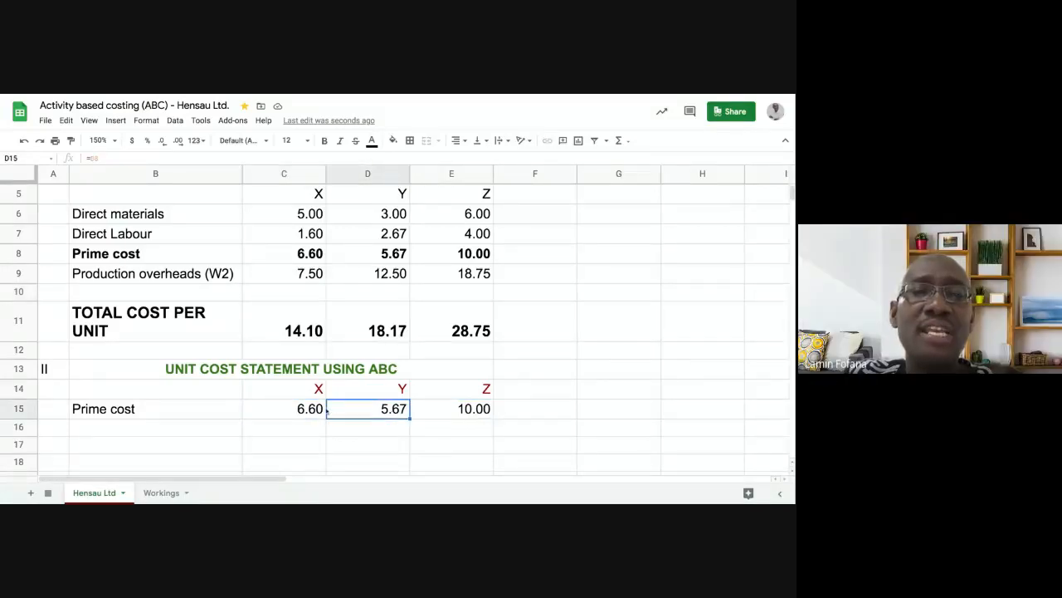
click(305, 412)
click(359, 411)
click(437, 411)
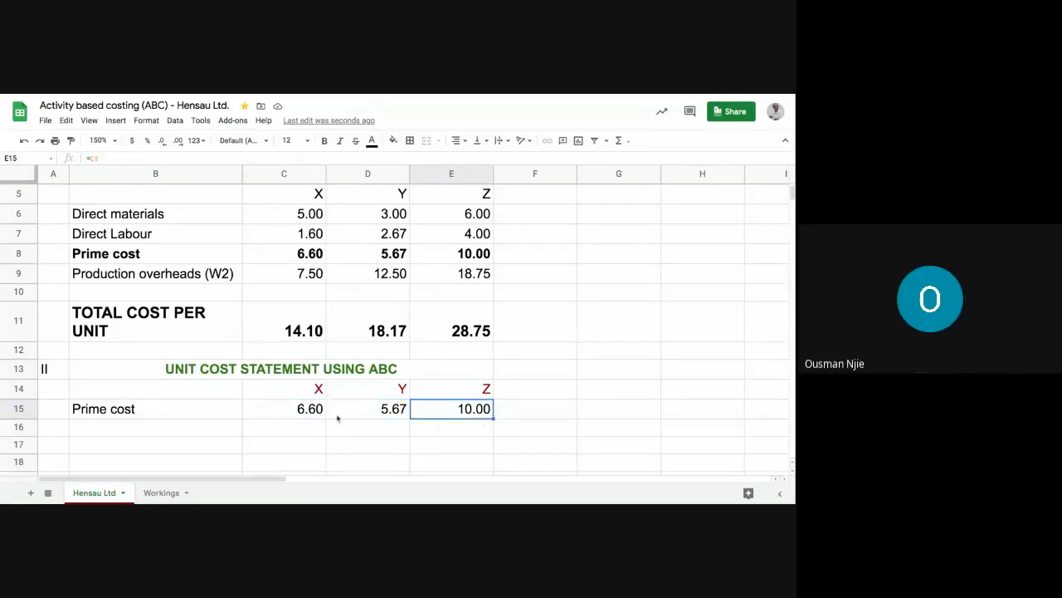
click(291, 256)
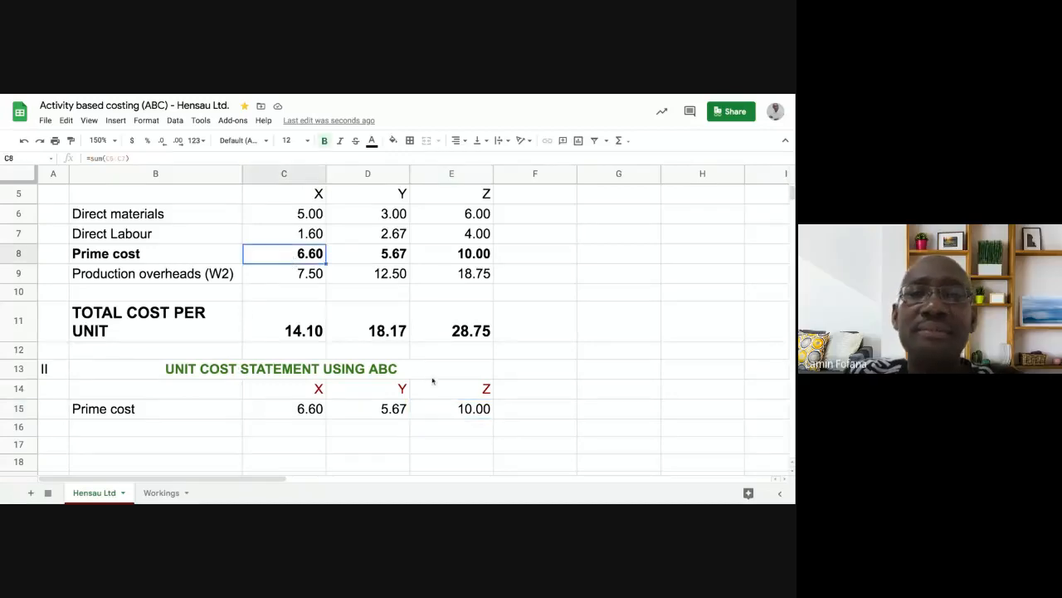
click(449, 409)
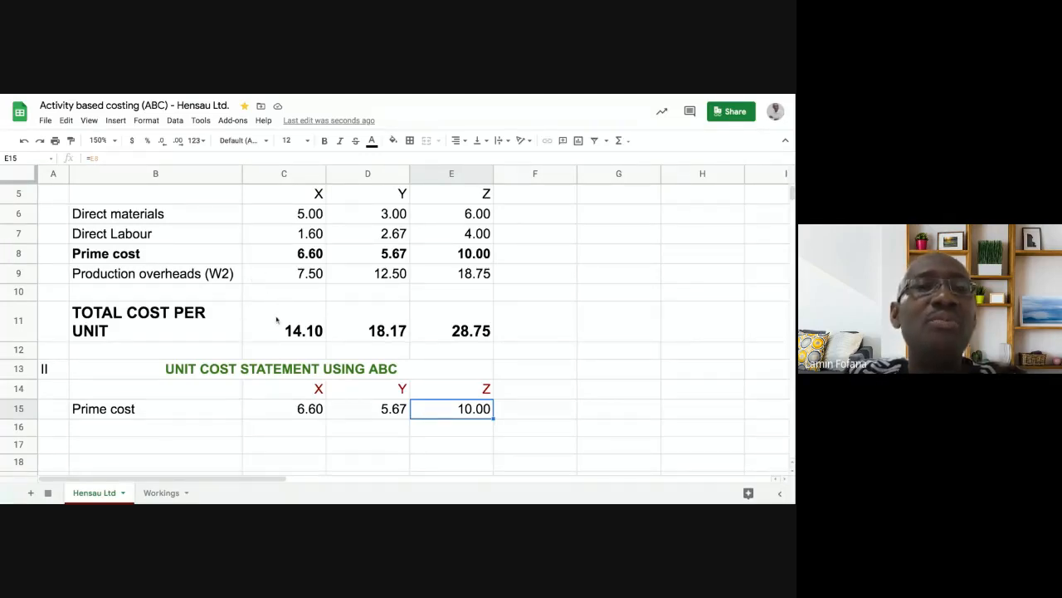
click(200, 121)
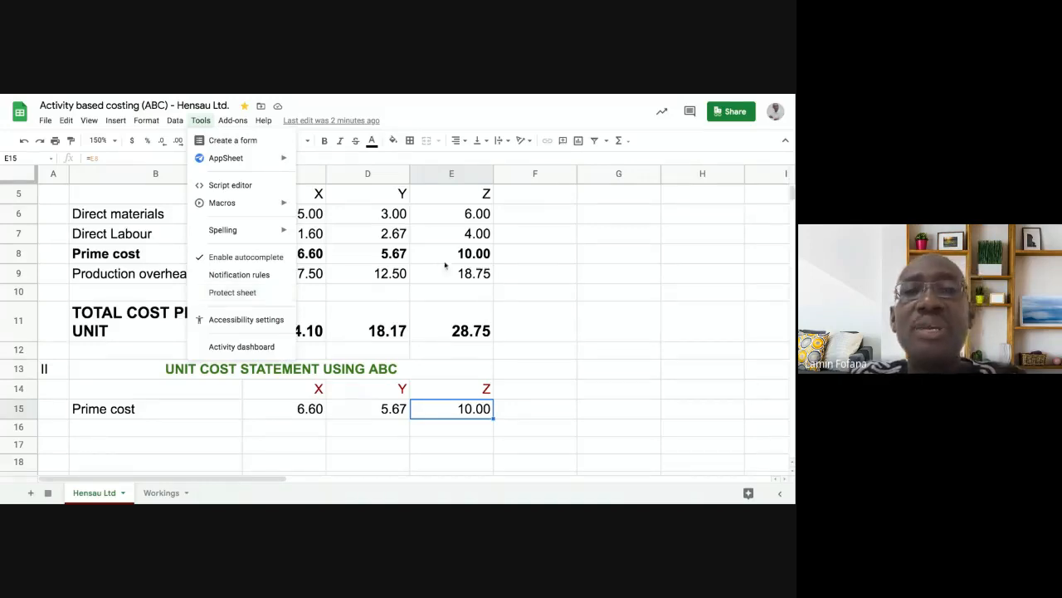
- Protect the Hensau Ltd sheet with 'Show a warning when editing this range' permissions
click(561, 280)
click(468, 309)
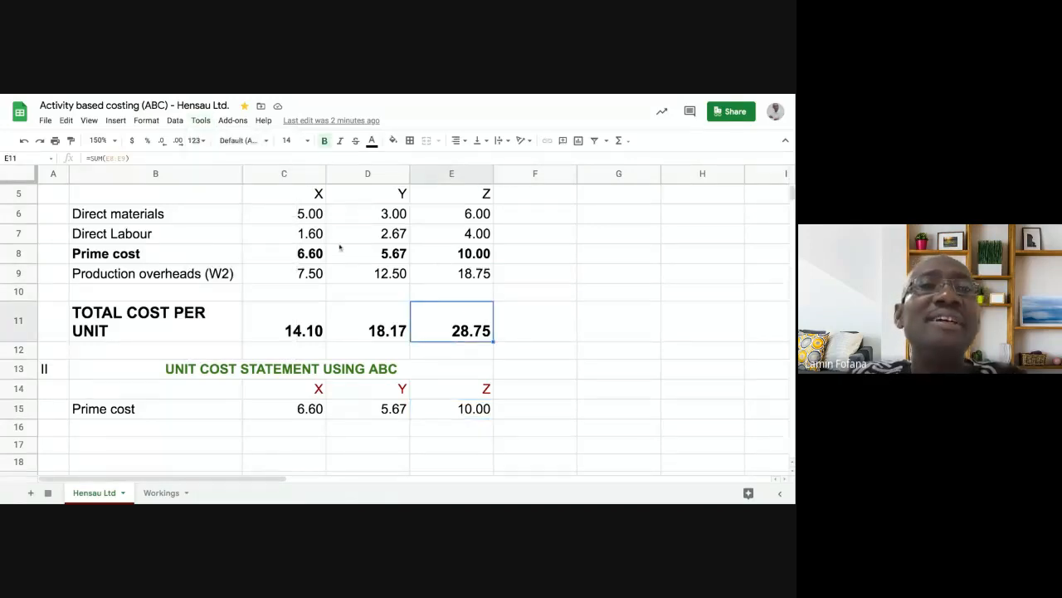
click(201, 122)
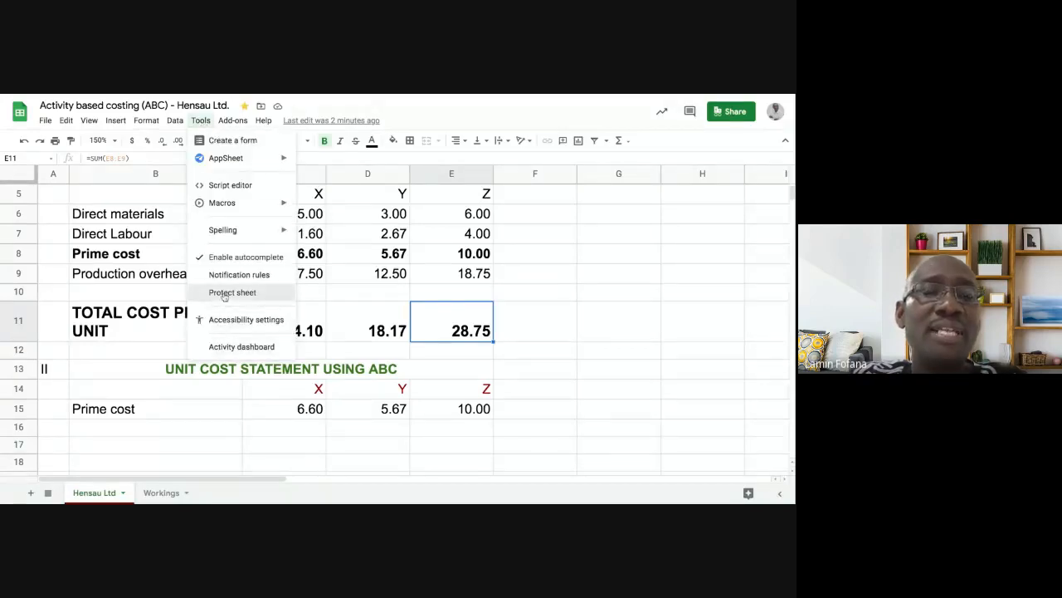
click(223, 295)
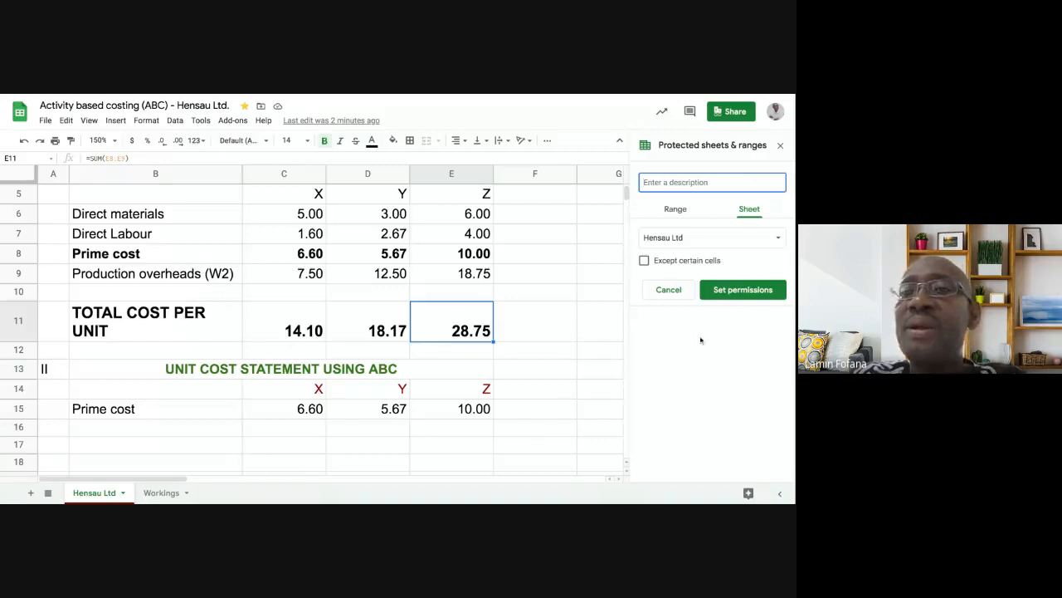
click(737, 292)
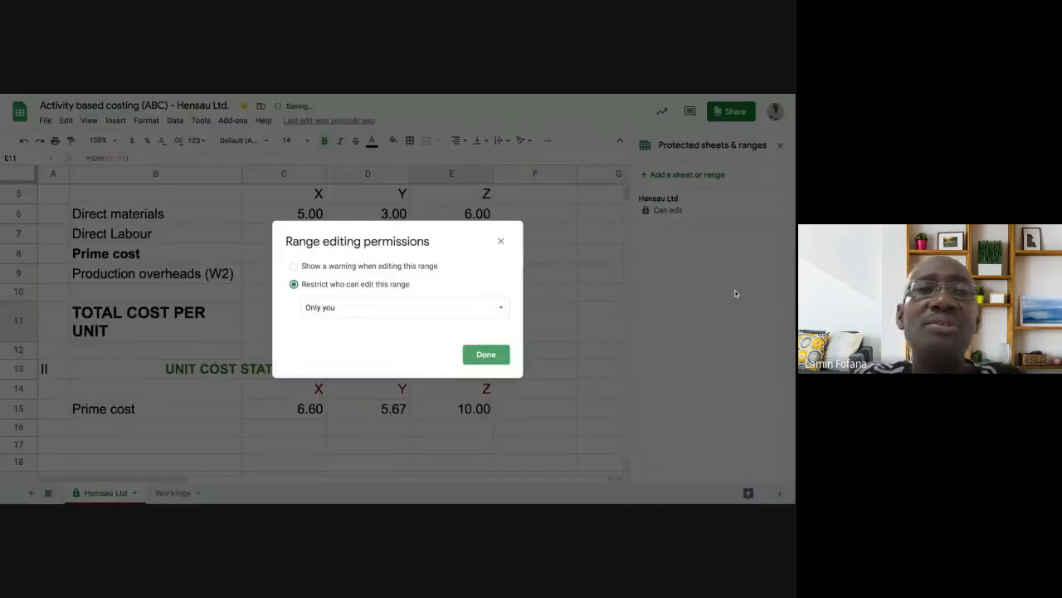
click(293, 266)
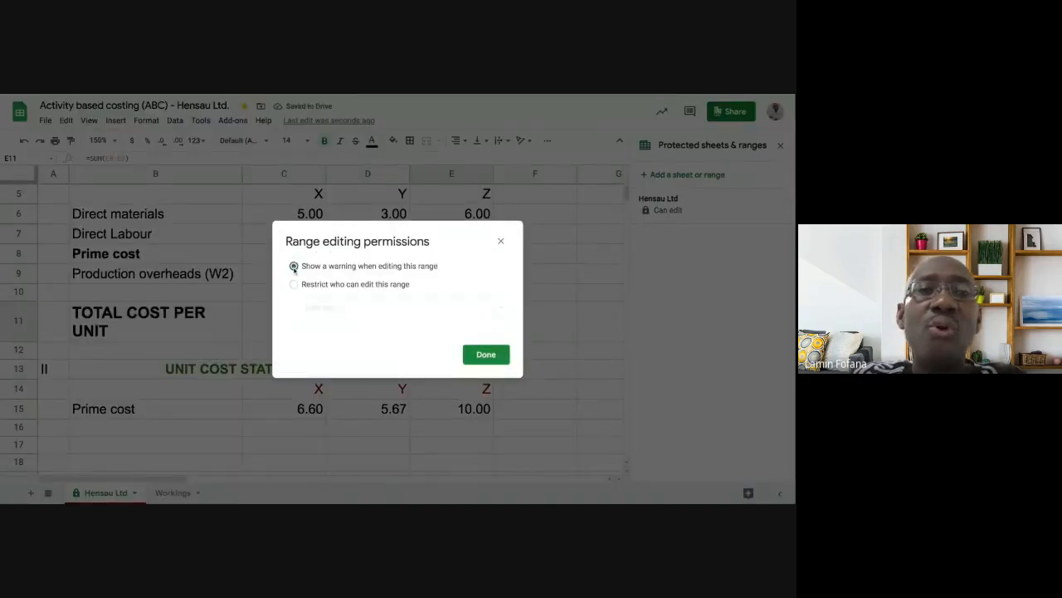
click(485, 355)
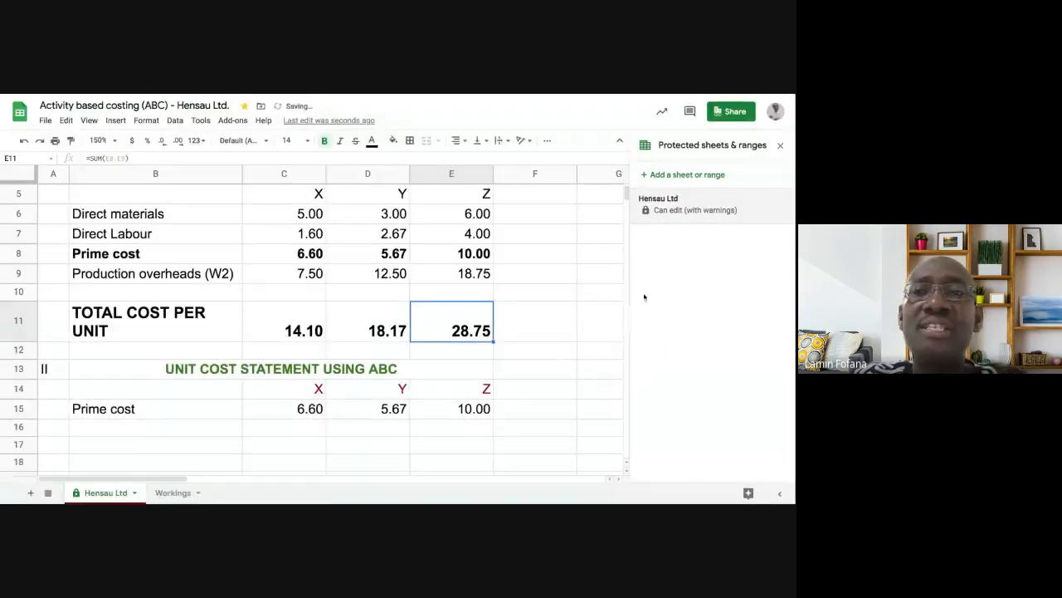
click(780, 145)
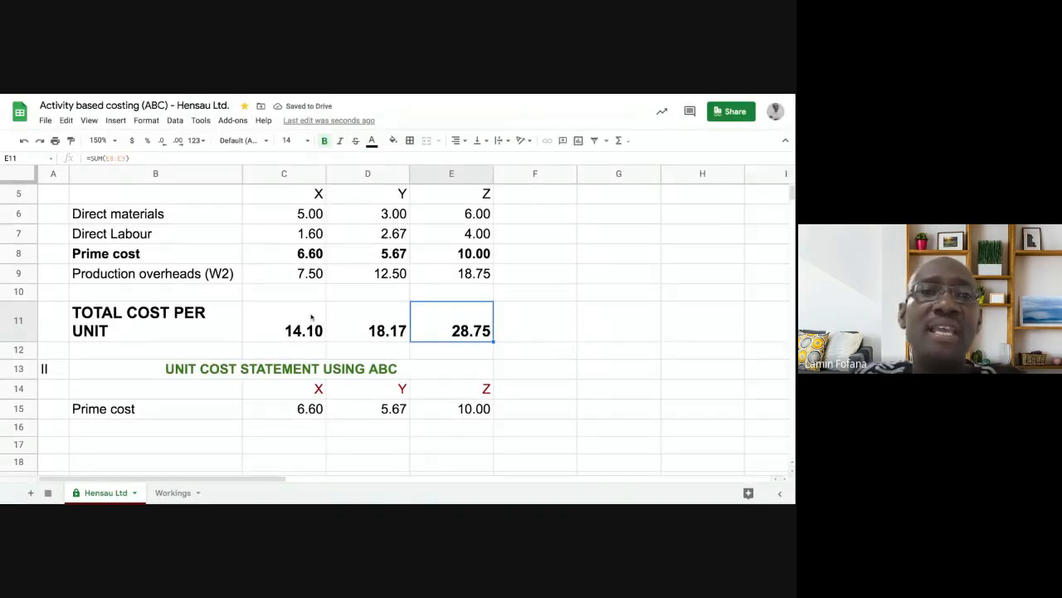
- Enter 'L' in C7, the Direct Labour cell for X, to trigger the edit warning
click(295, 235)
text(L)
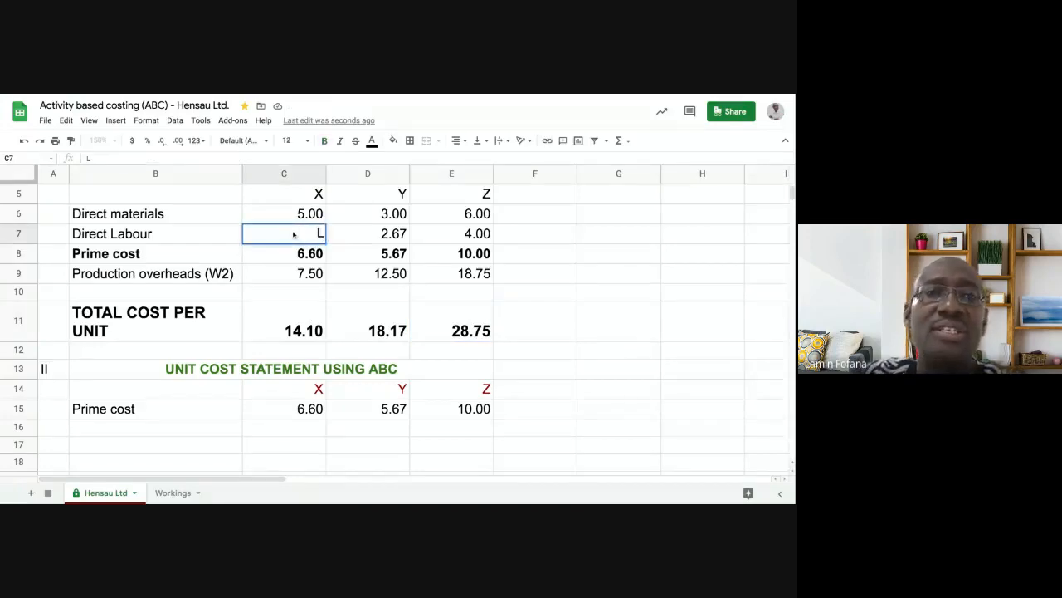
key(Return)
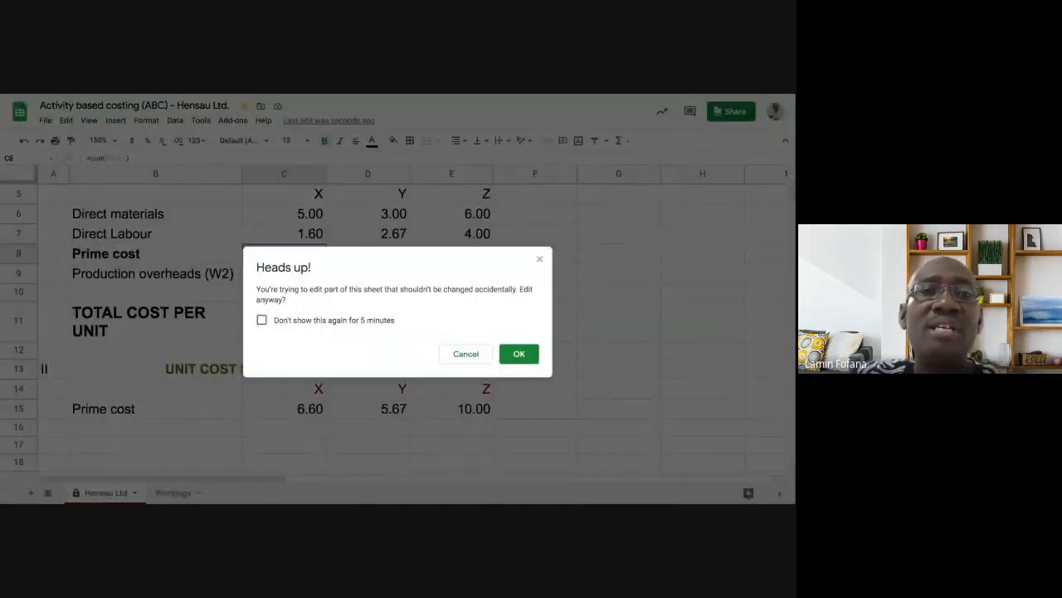
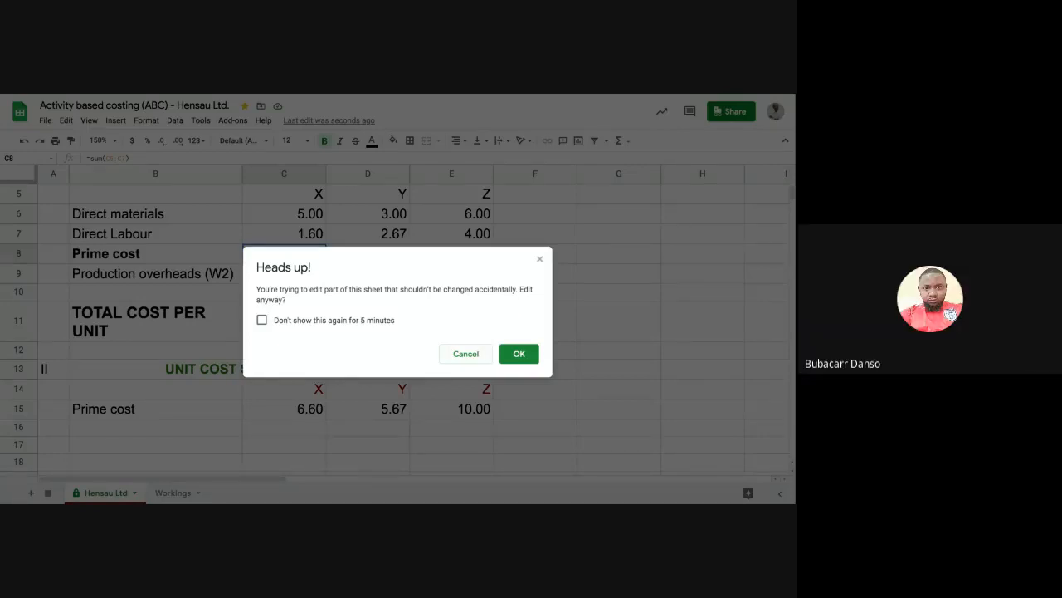
- Cancel the 'Heads up!' edit warning so C7 stays unchanged, then select C10
click(465, 353)
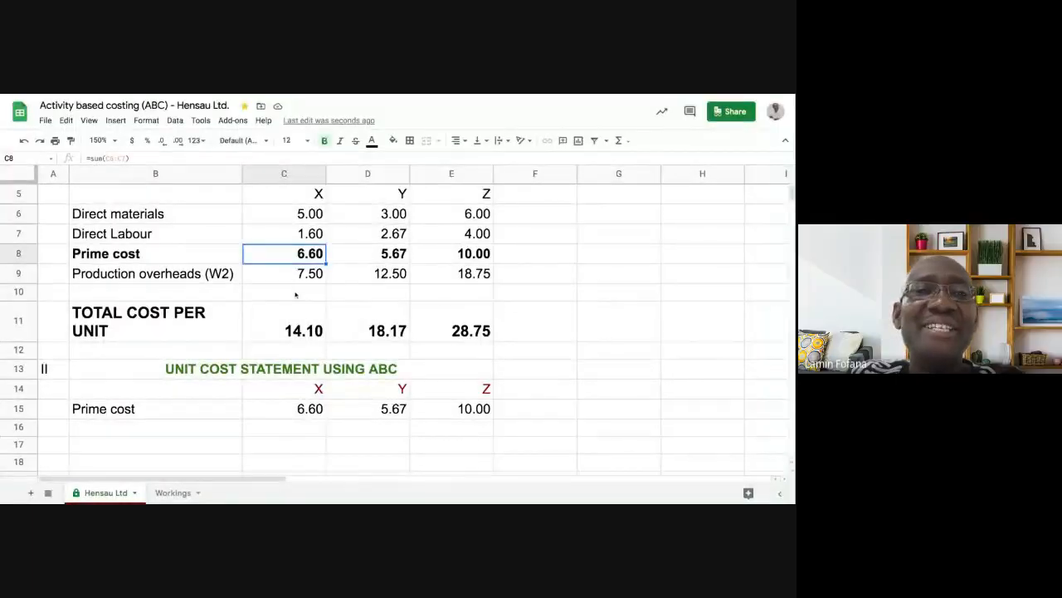
click(294, 293)
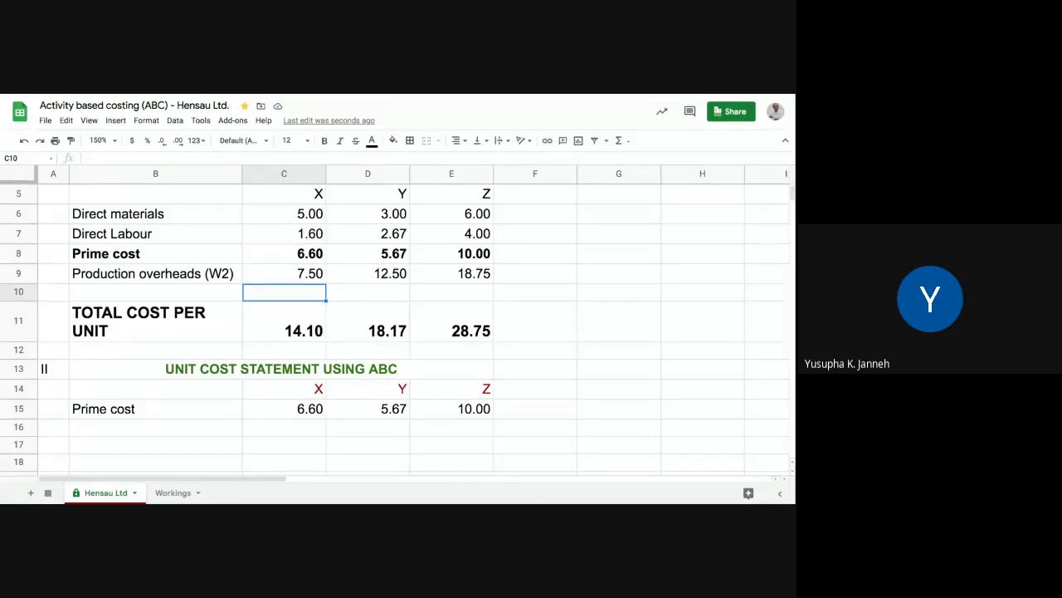
- Enter the test value 998 in G6, accepting the protection warning
click(310, 408)
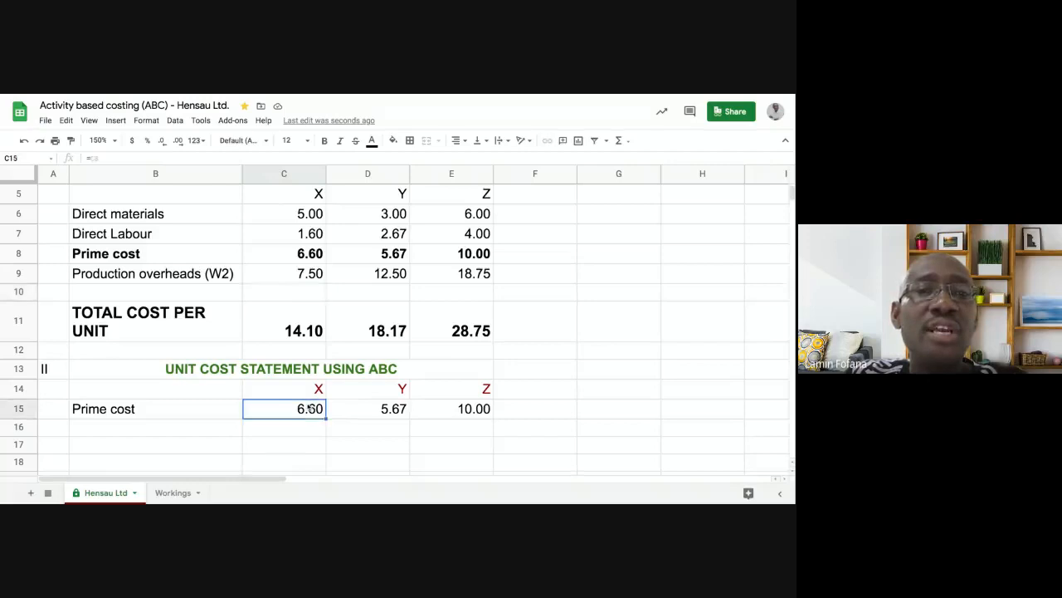
click(596, 218)
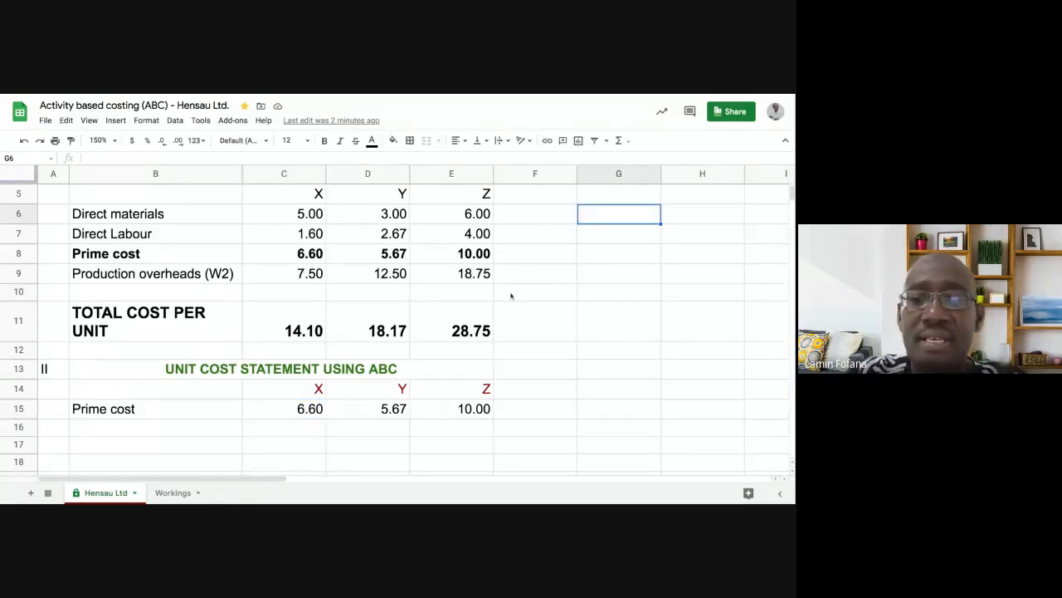
text(998)
key(Return)
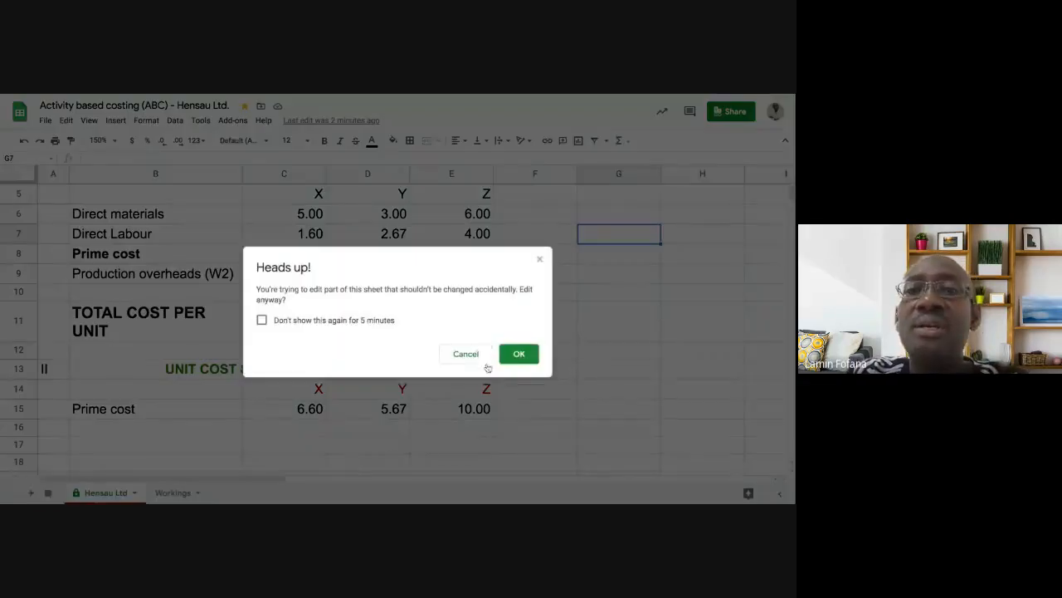
click(518, 354)
click(631, 214)
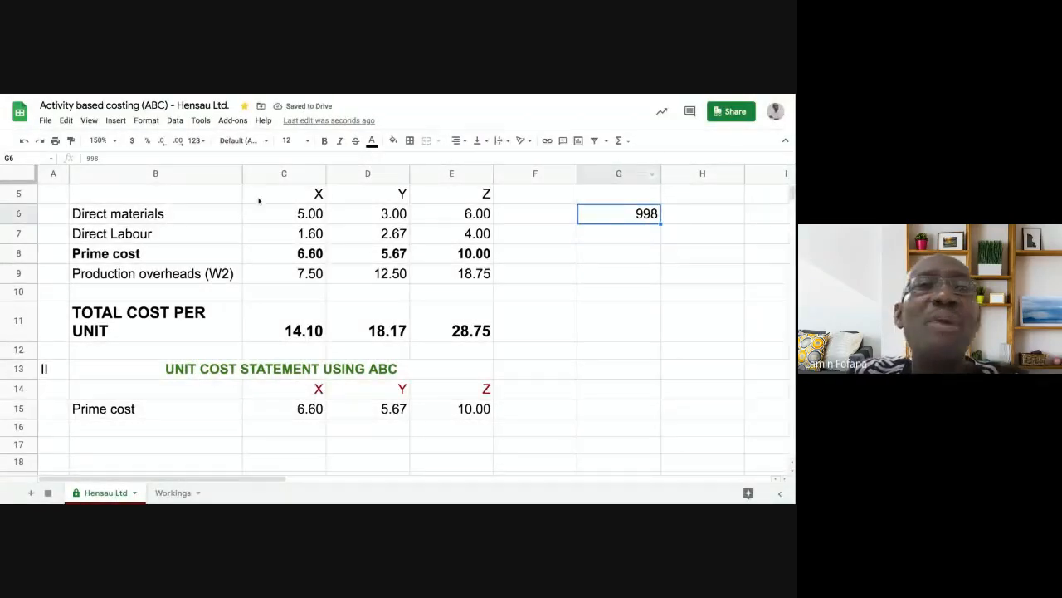
- Check the Protected sheets and ranges settings for the Hensau Ltd sheet
click(201, 121)
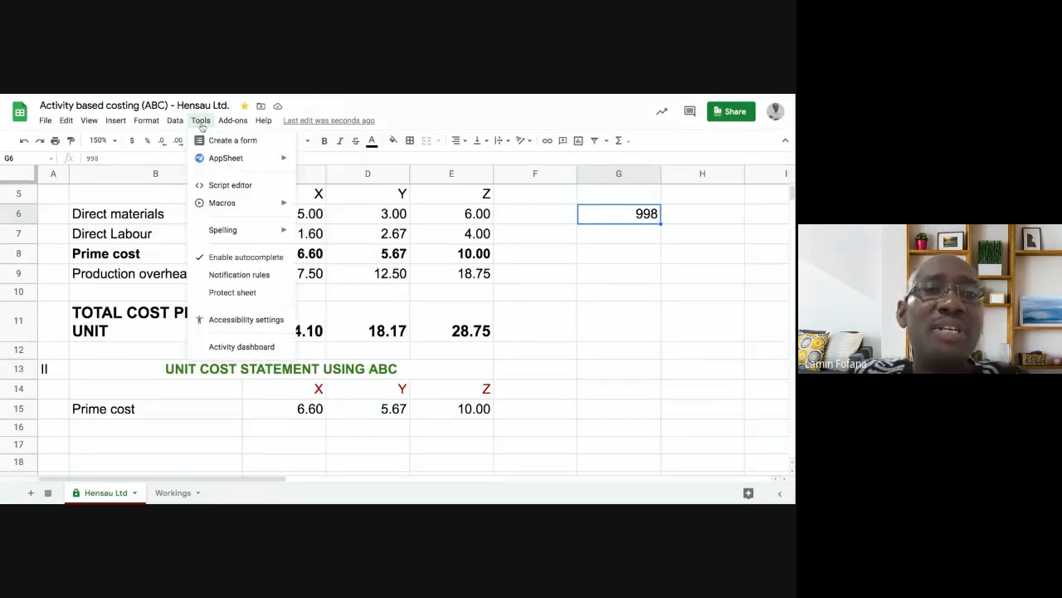
click(232, 295)
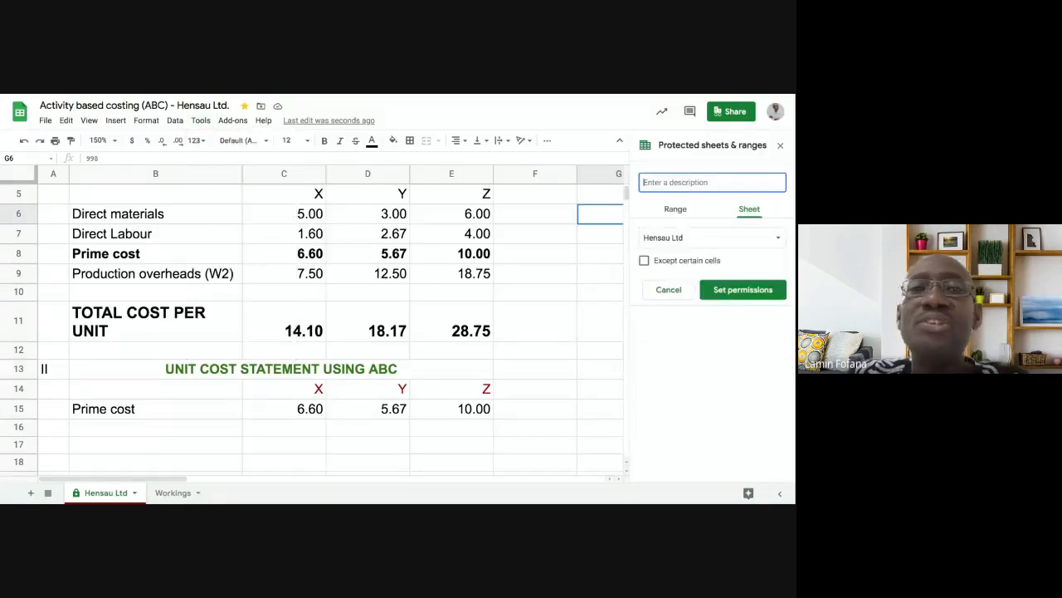
click(780, 145)
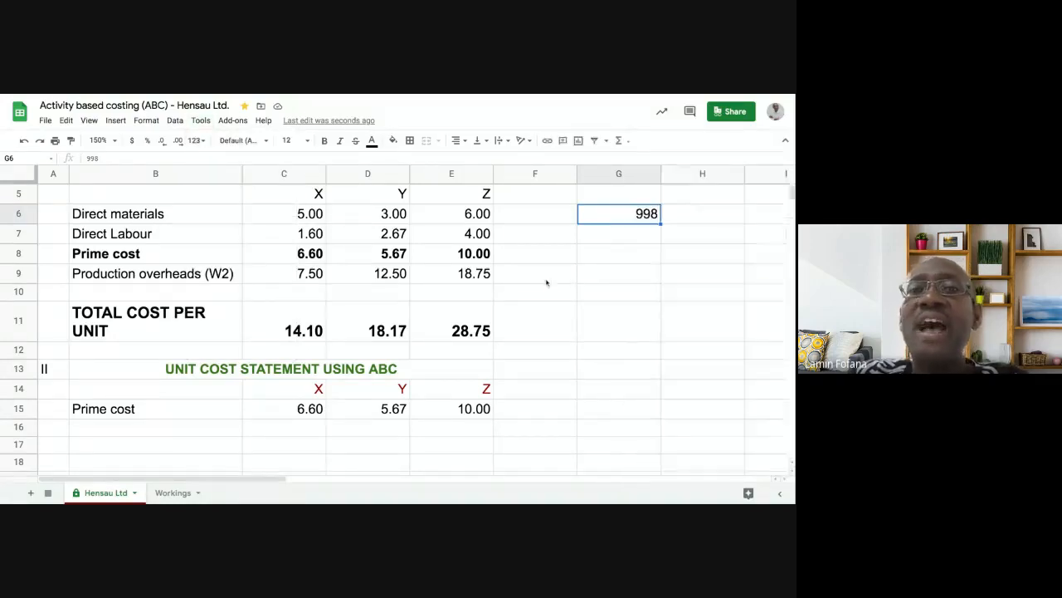
- Try entering 'LL' in G8 and decline the warning so G8 stays empty
click(591, 257)
text(LL)
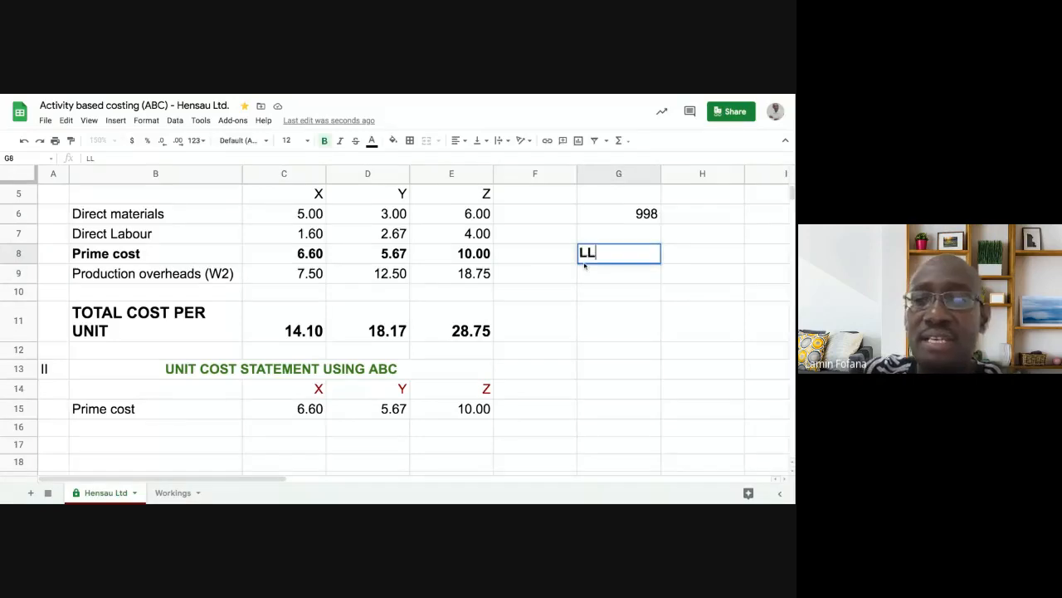
key(Return)
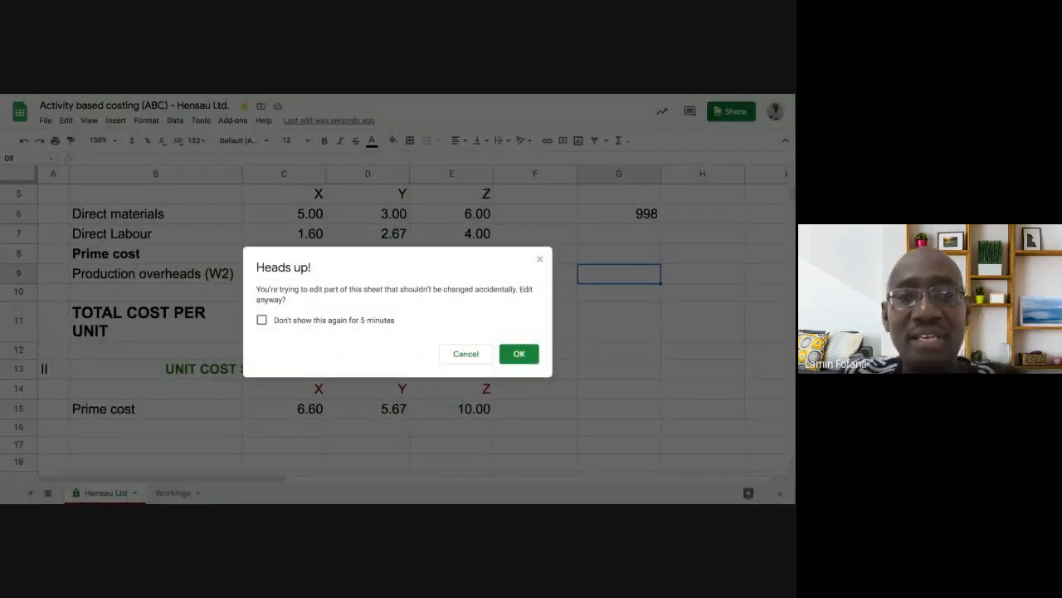
click(444, 356)
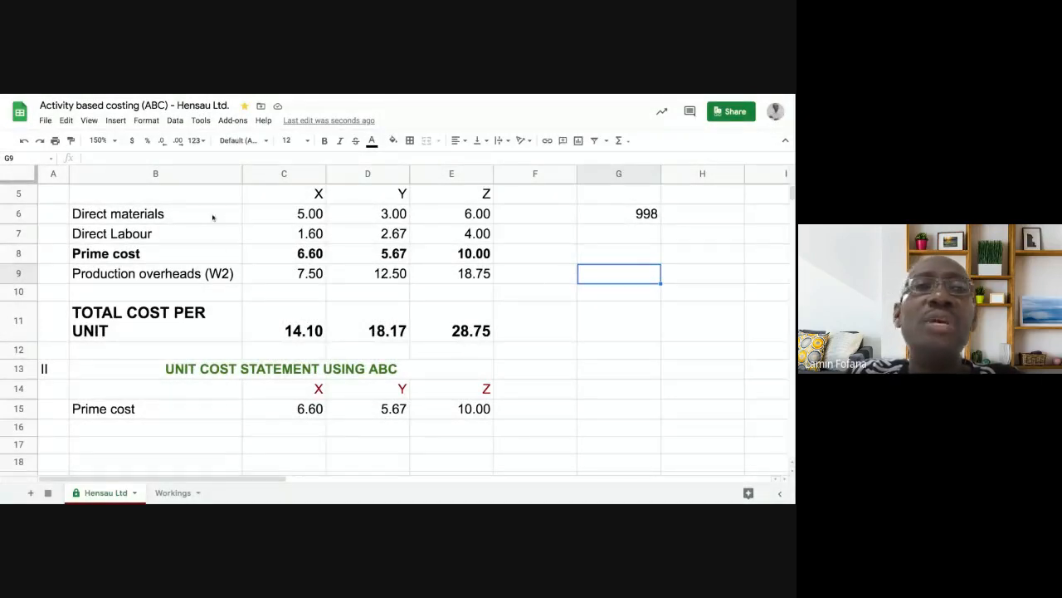
- Delete the Hensau Ltd sheet protection from Protected sheets and ranges
click(200, 121)
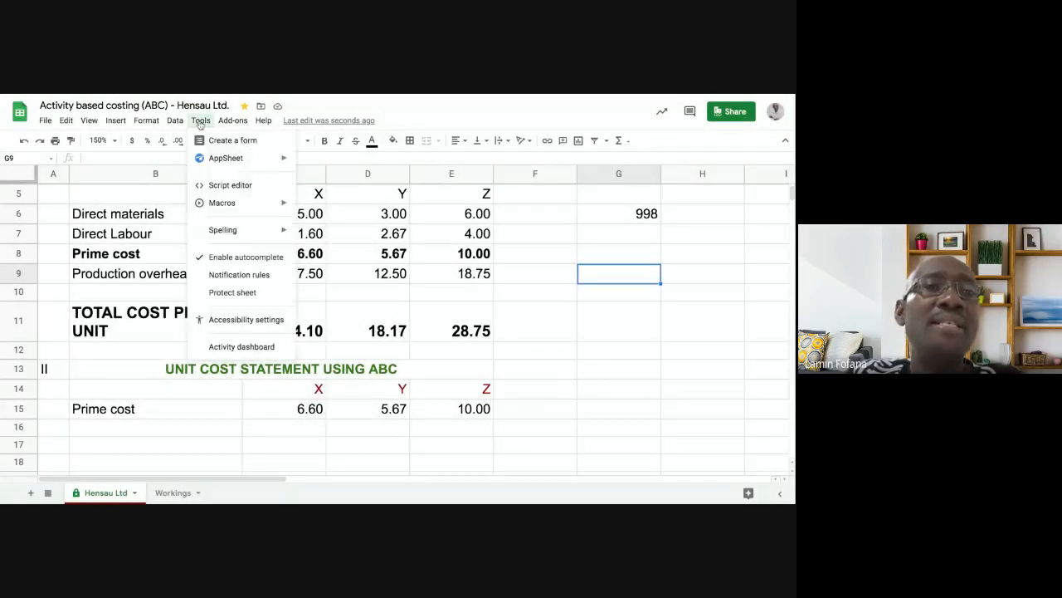
click(223, 297)
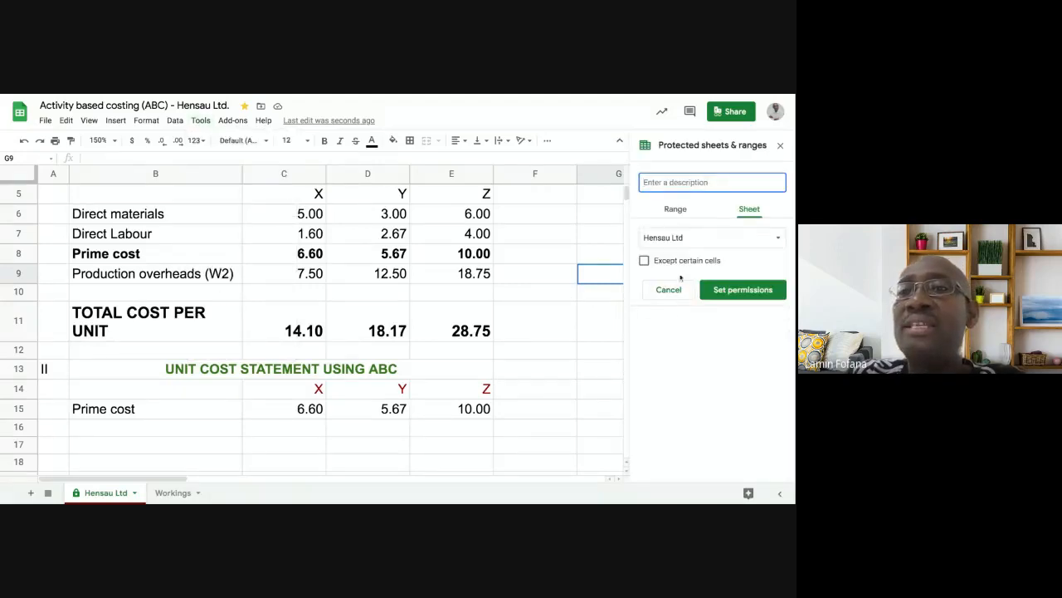
click(737, 298)
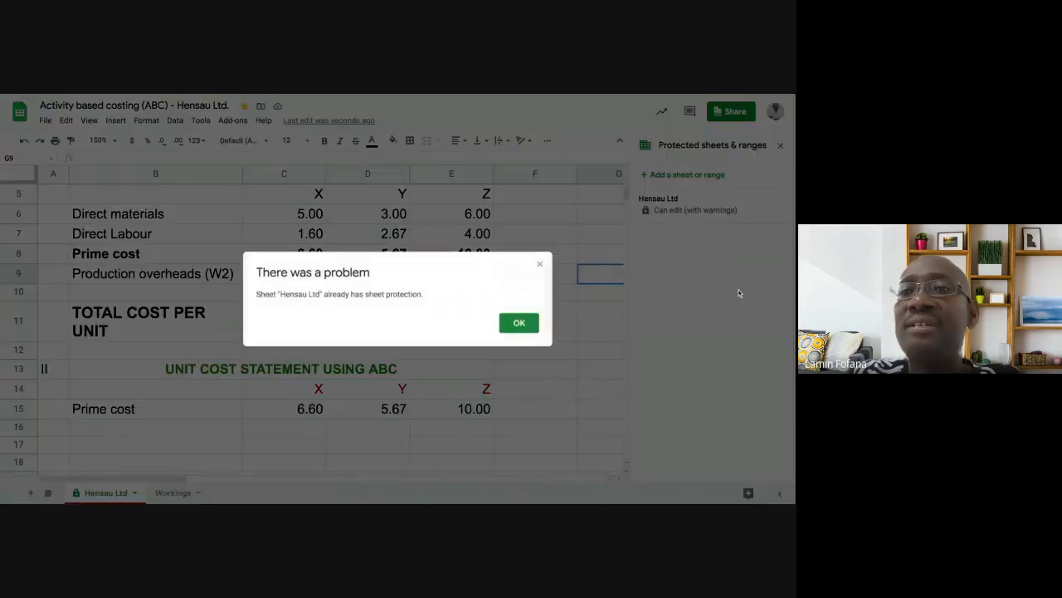
click(518, 323)
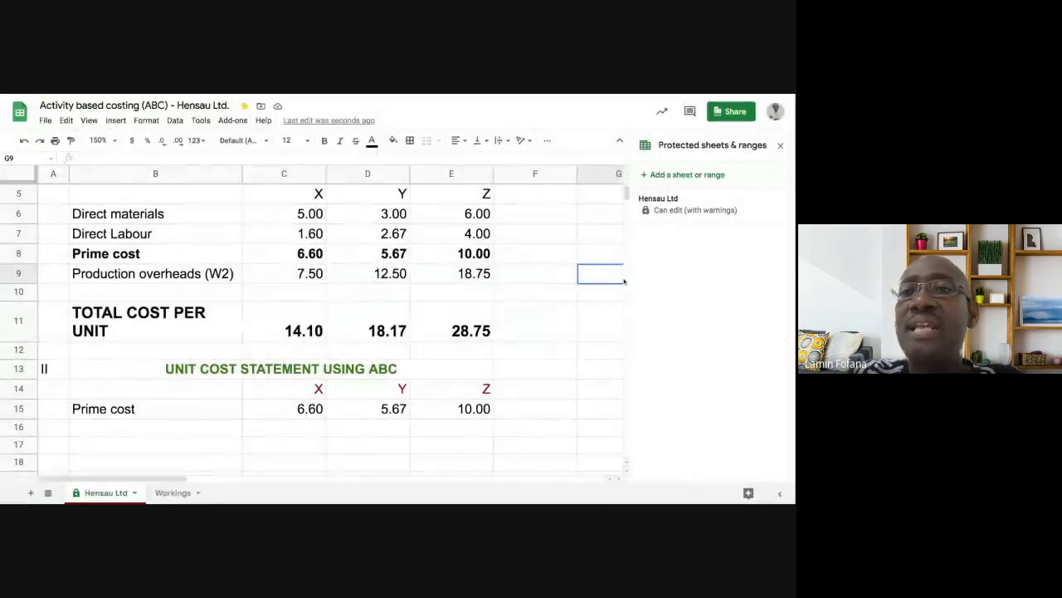
click(682, 209)
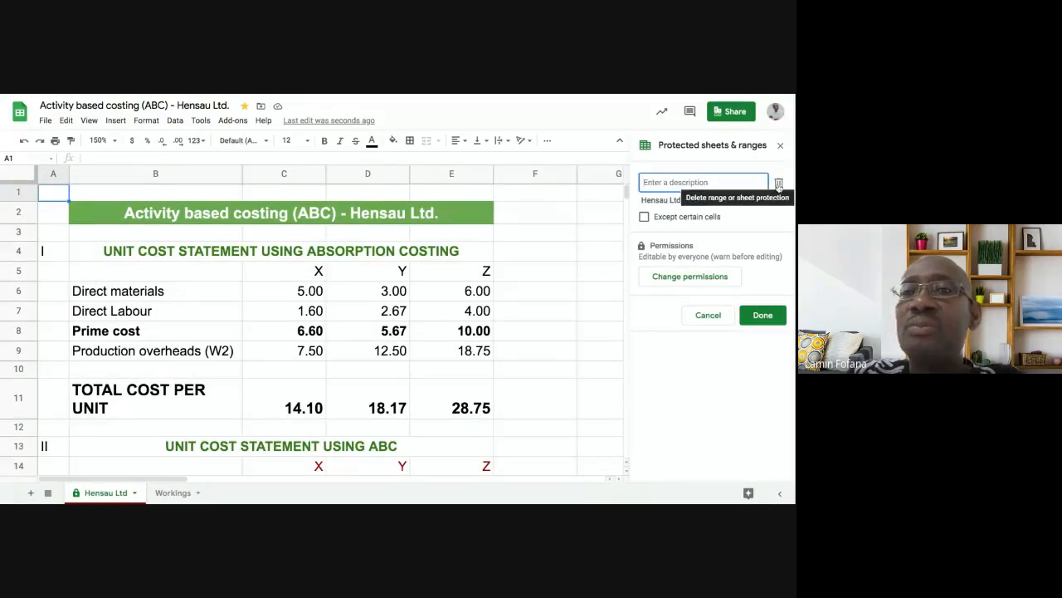
click(779, 184)
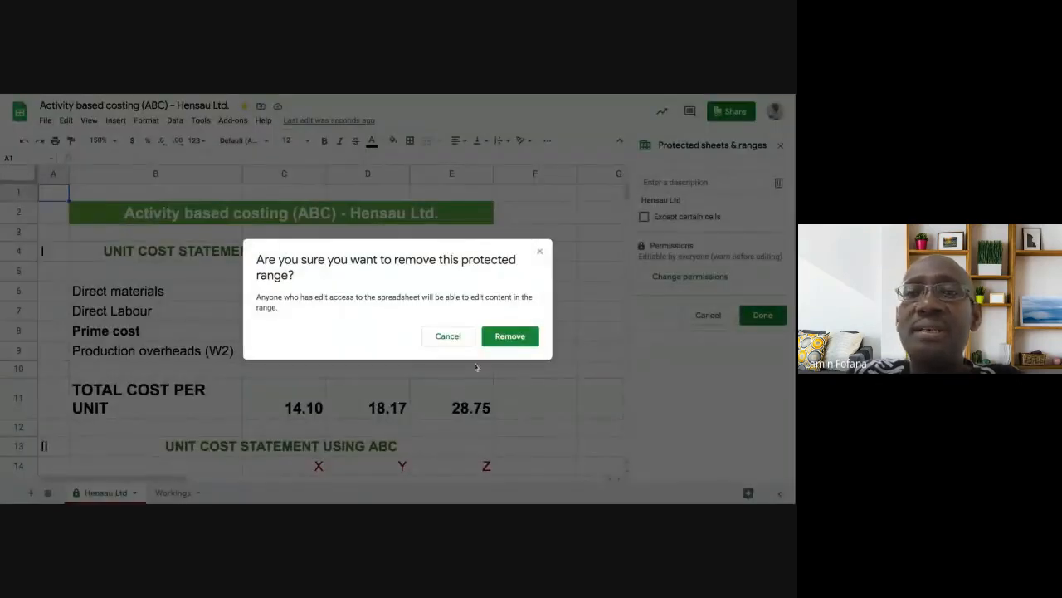
click(515, 339)
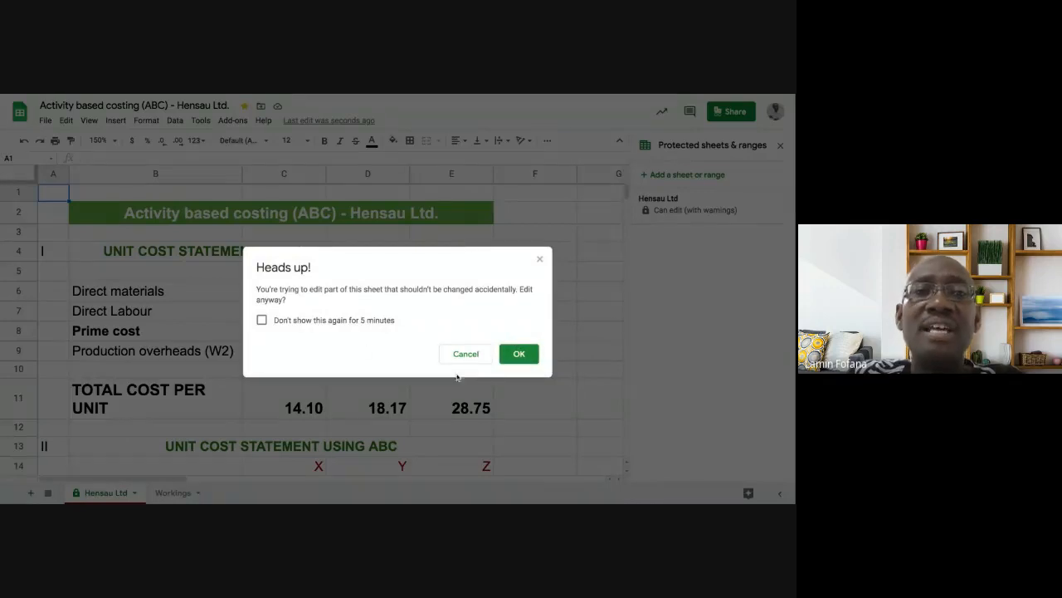
click(516, 357)
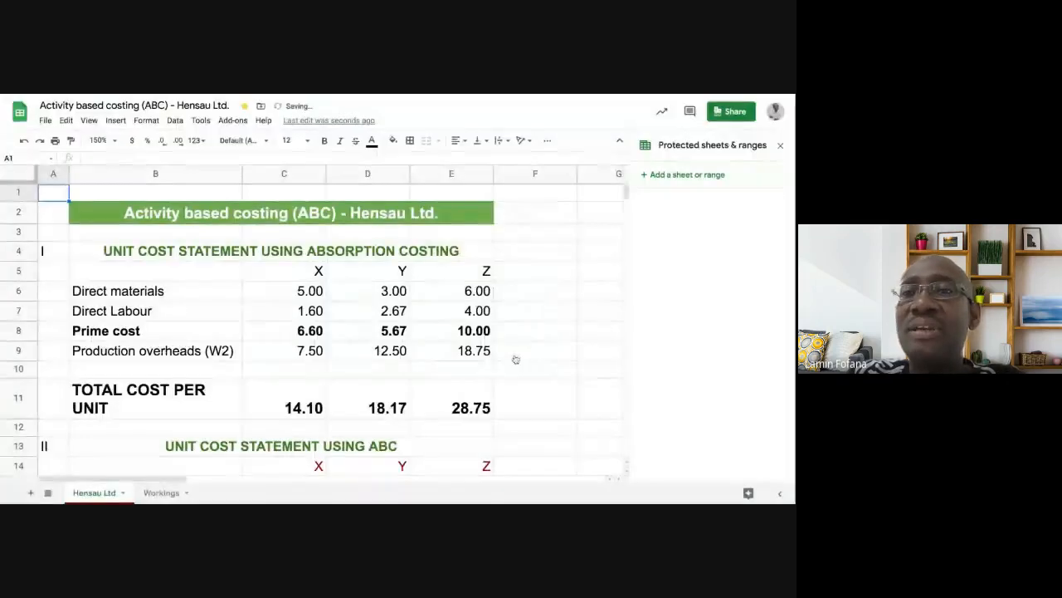
click(781, 145)
- Clear the 998 test value from G6
click(553, 274)
click(603, 291)
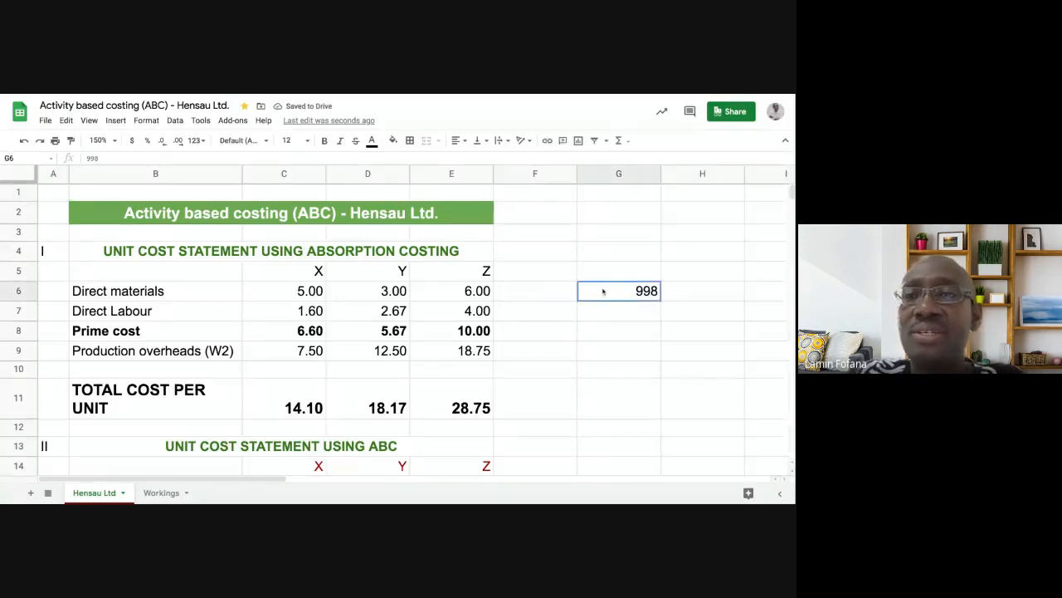
key(Delete)
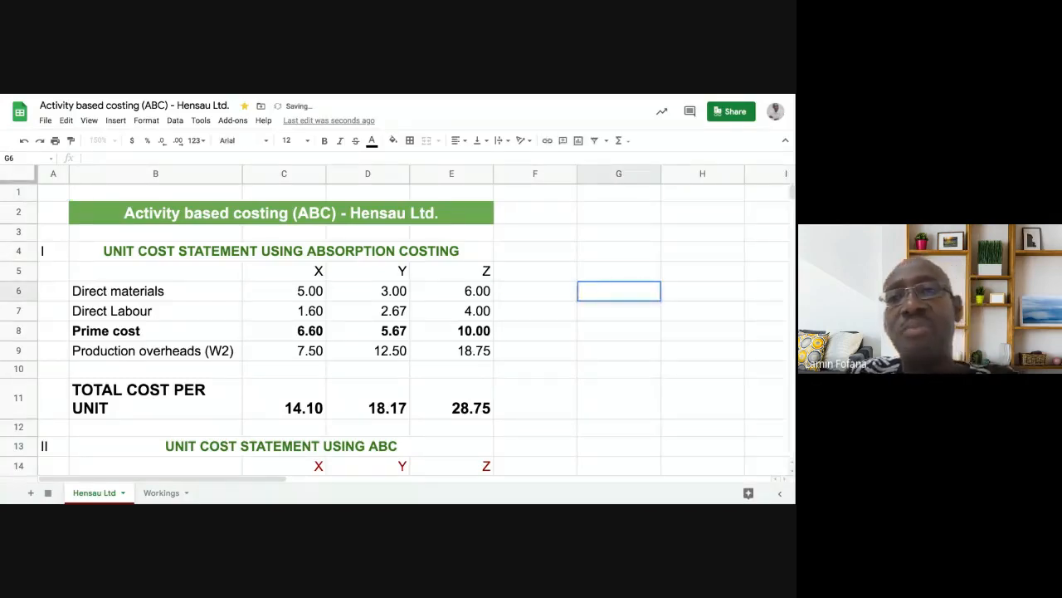
click(605, 349)
- Apply the Financial number format to the prime costs 6.60, 5.67 and 10.00 in C15:E15
scroll(282, 374, down, 2)
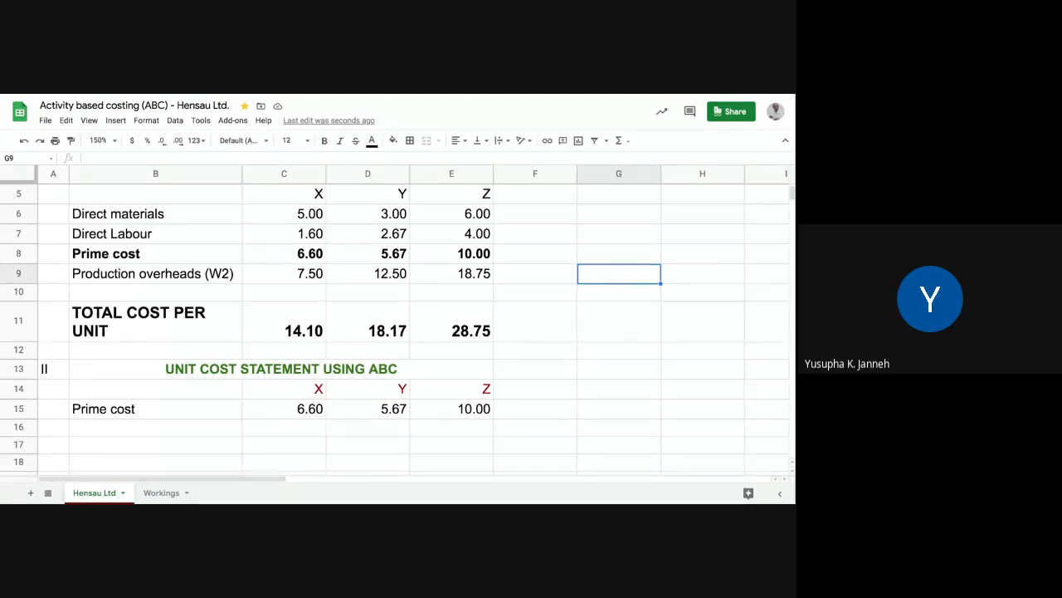
click(290, 408)
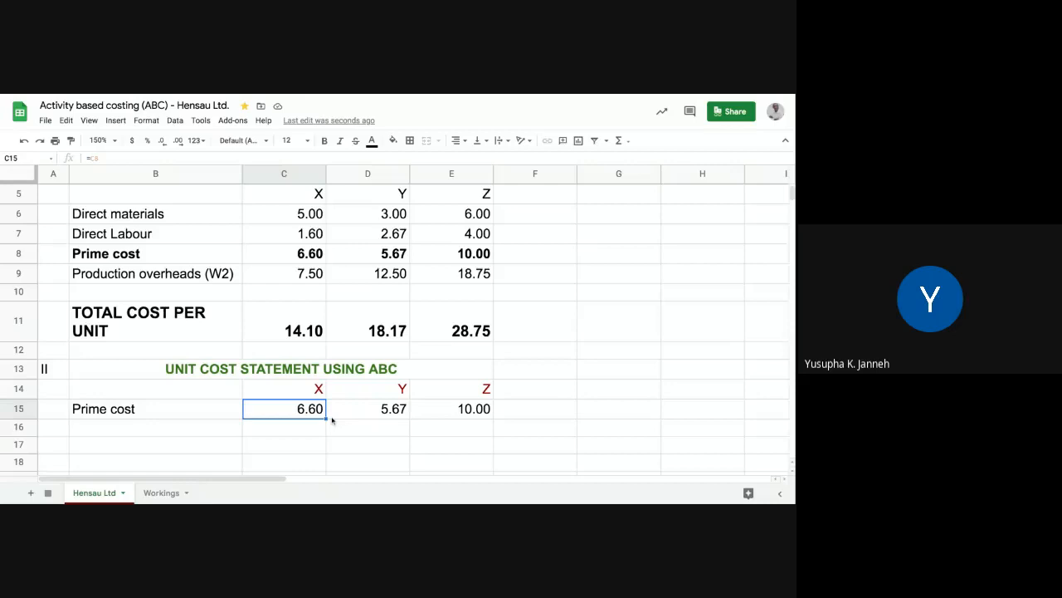
click(305, 440)
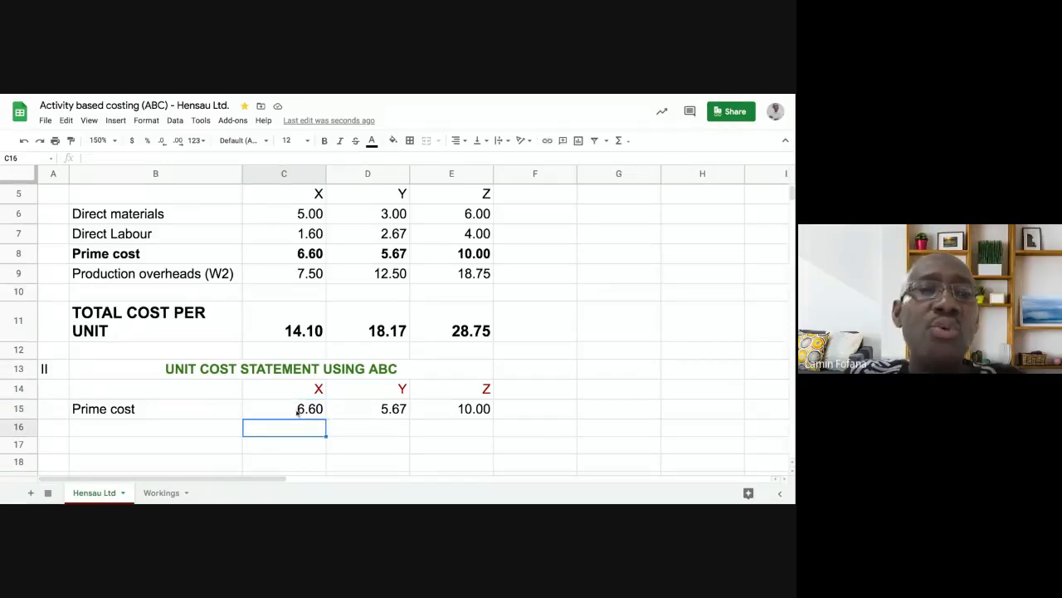
click(280, 407)
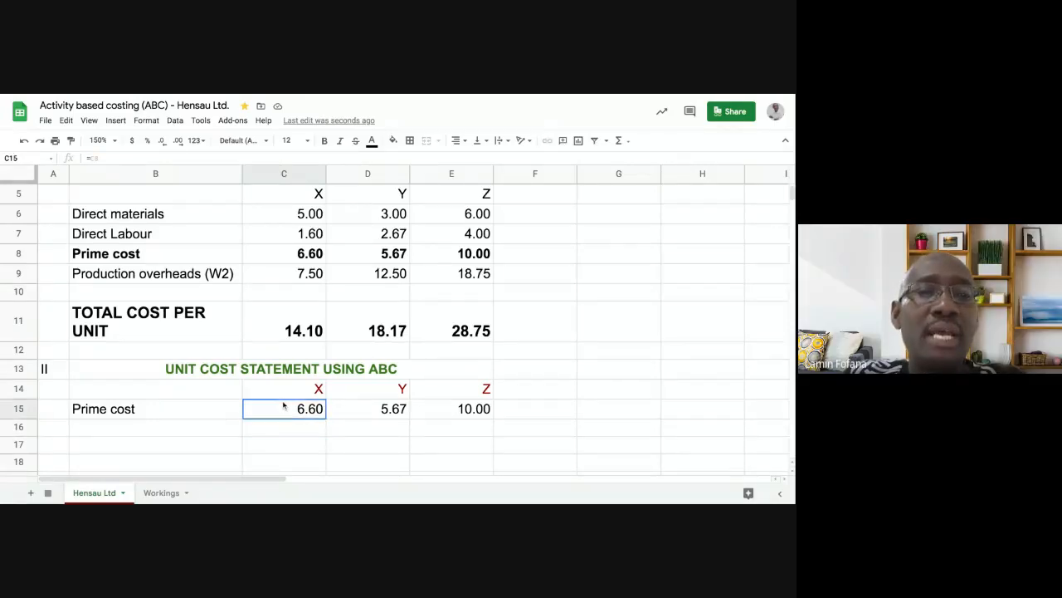
key(shift+Right)
key(shift+Right)
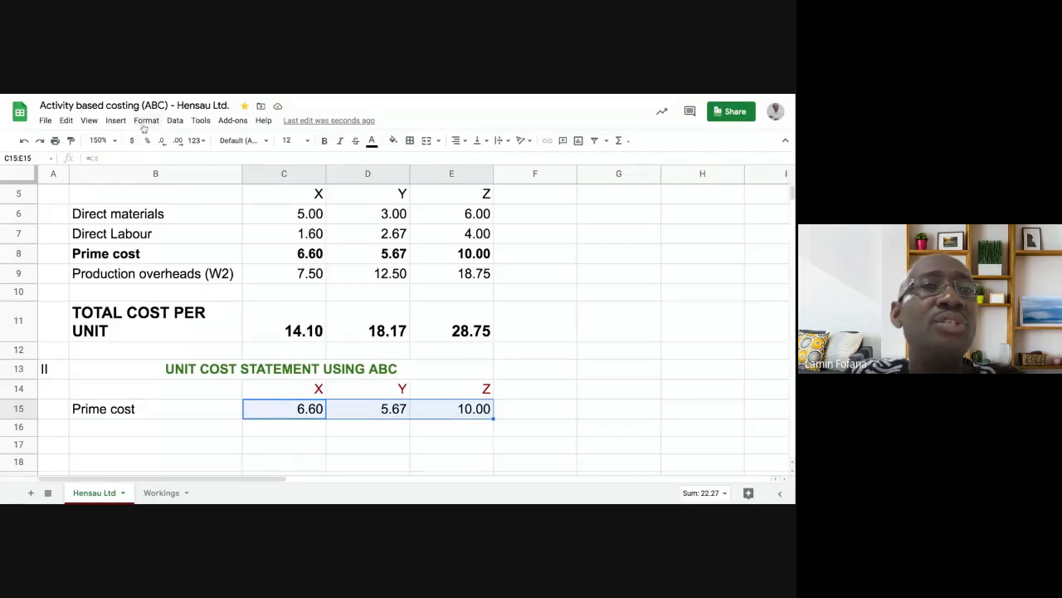
click(146, 122)
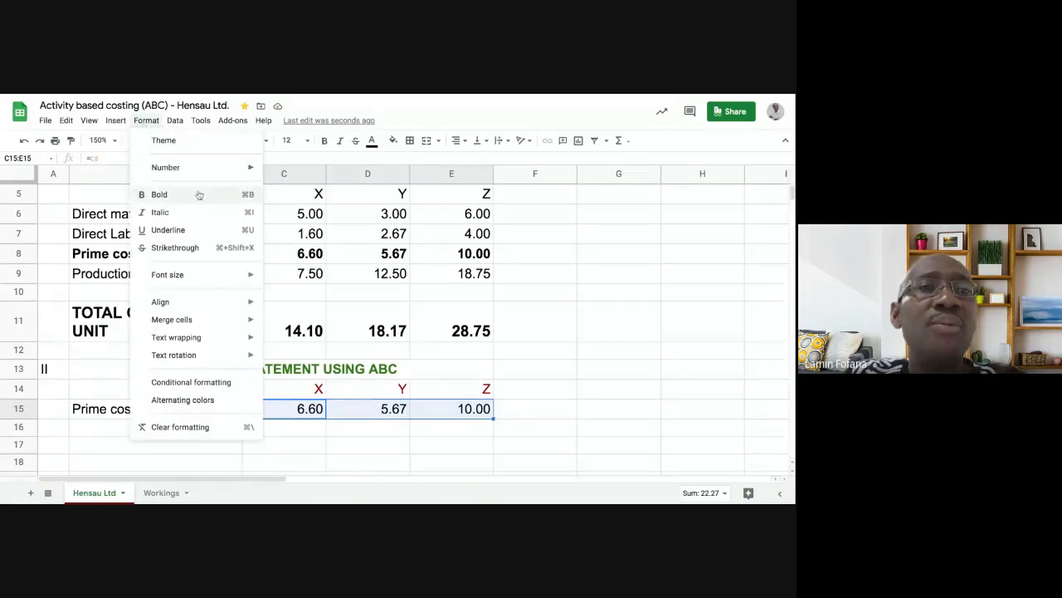
mouse_move(206, 168)
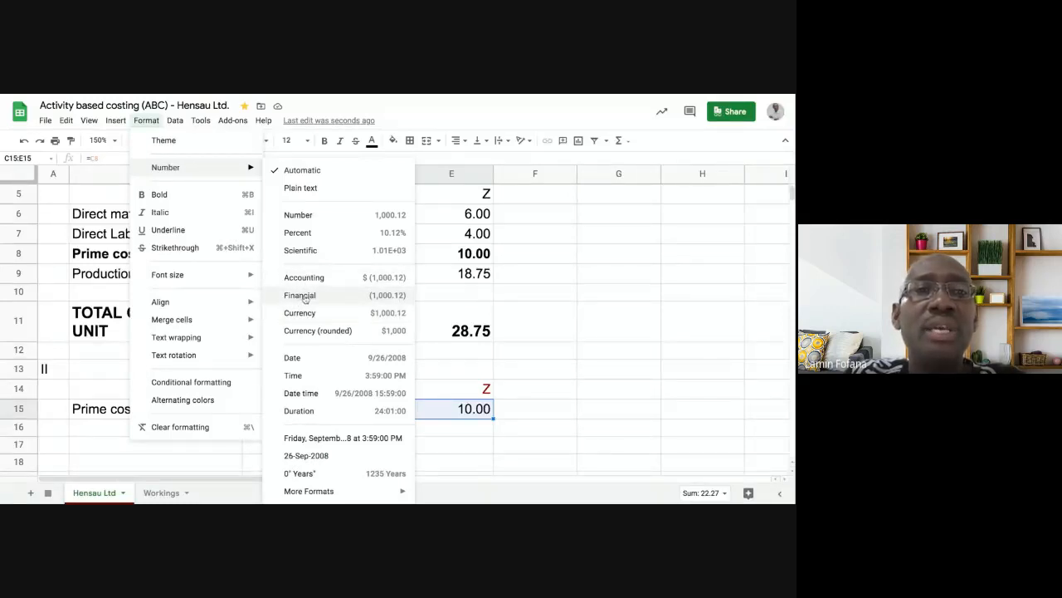
click(305, 299)
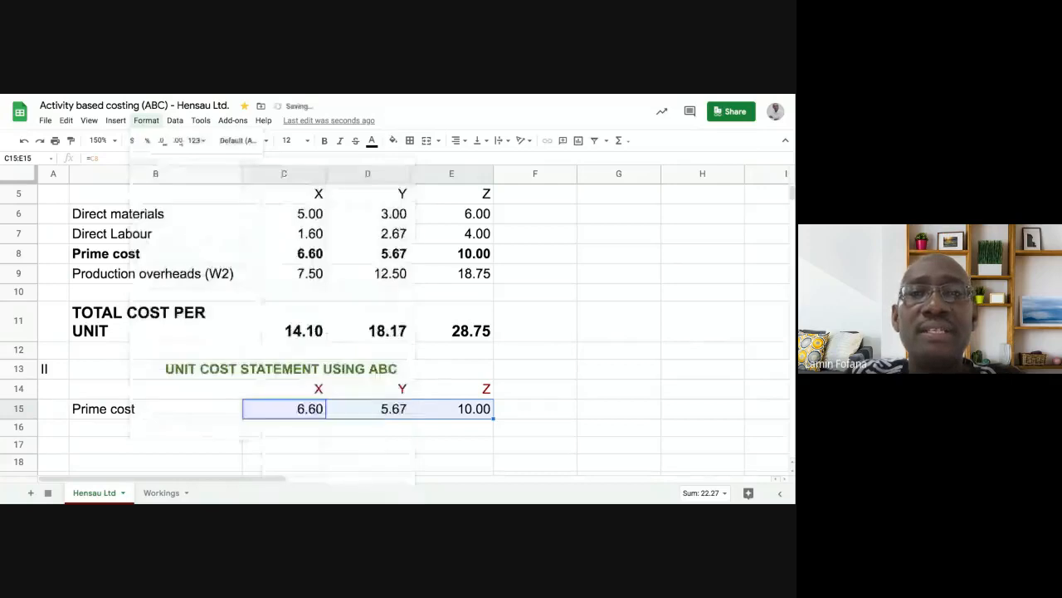
click(350, 415)
drag(309, 409, 444, 412)
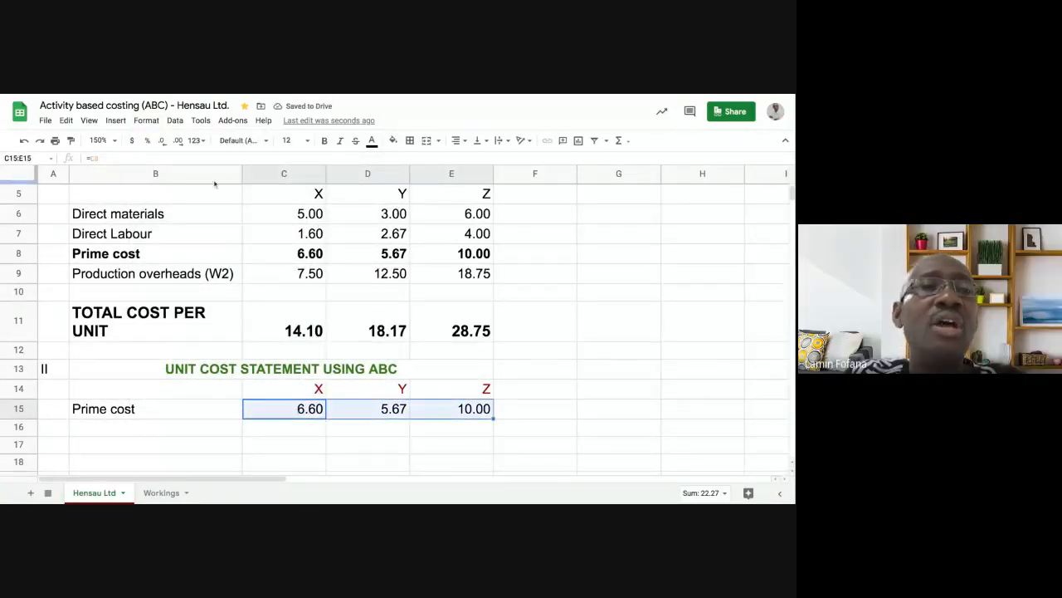
click(147, 122)
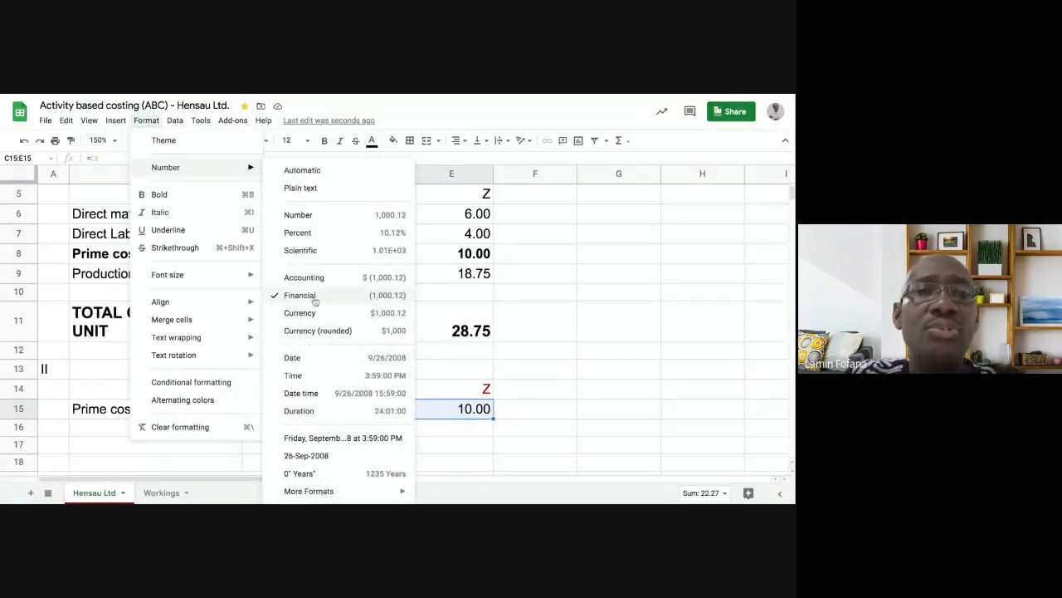
click(629, 323)
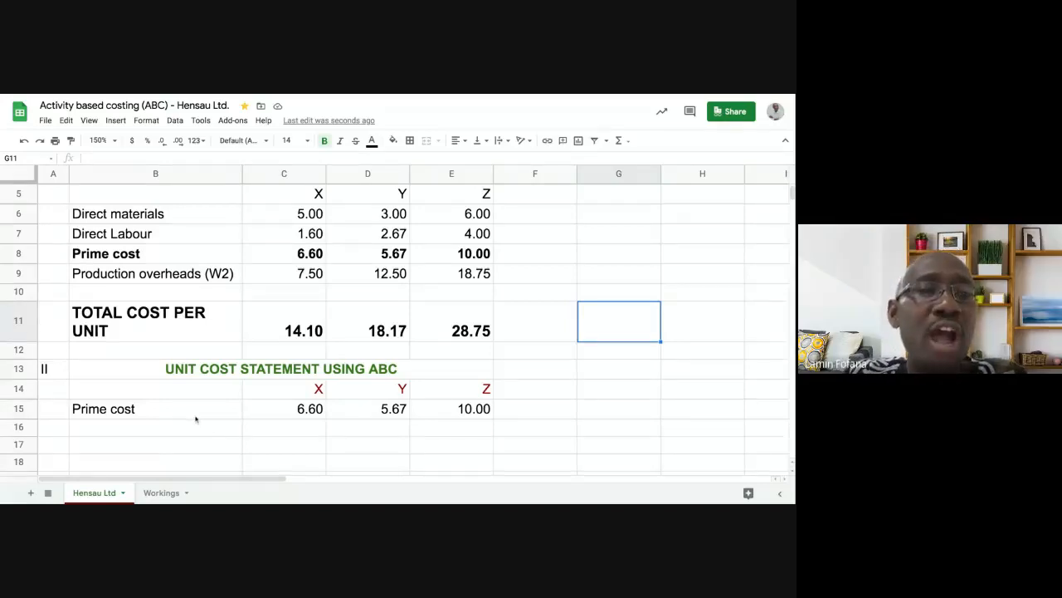
- Enter the label 'Overheads:' in B16, directly below Prime cost
scroll(196, 420, down, 1)
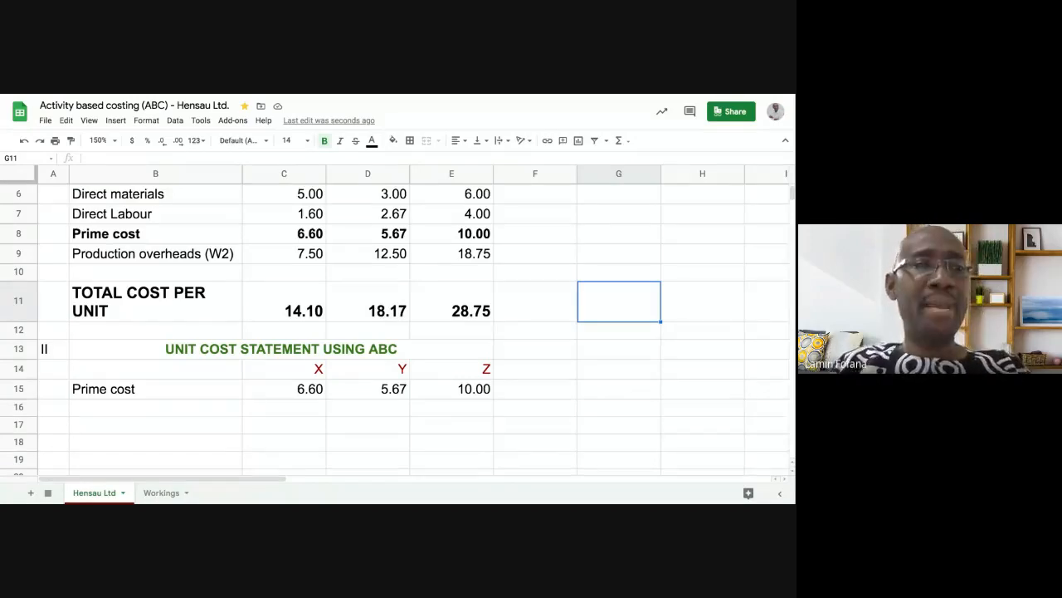
scroll(126, 383, up, 1)
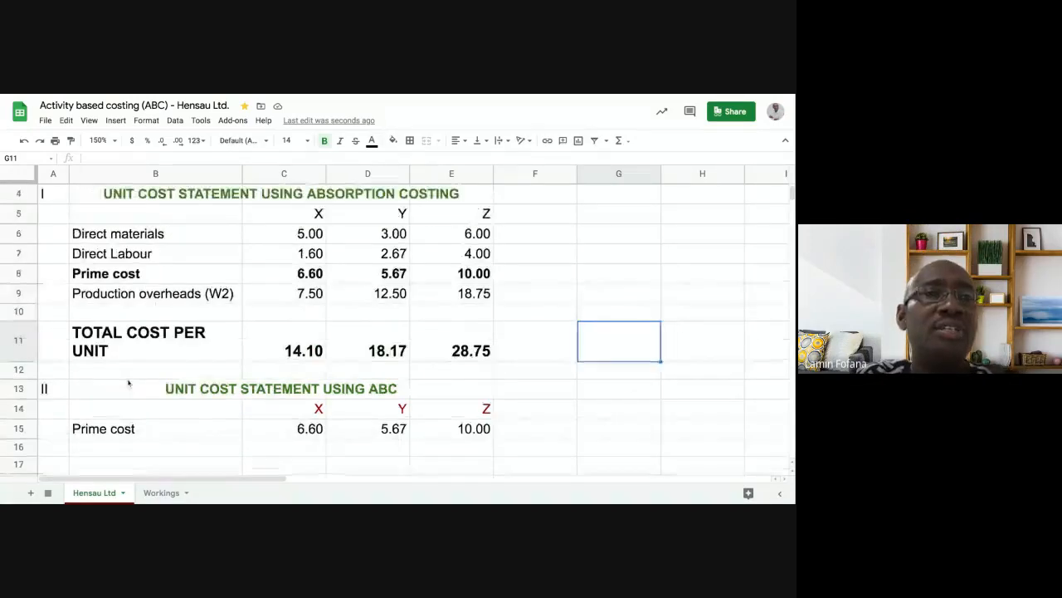
scroll(129, 377, up, 1)
scroll(128, 378, down, 1)
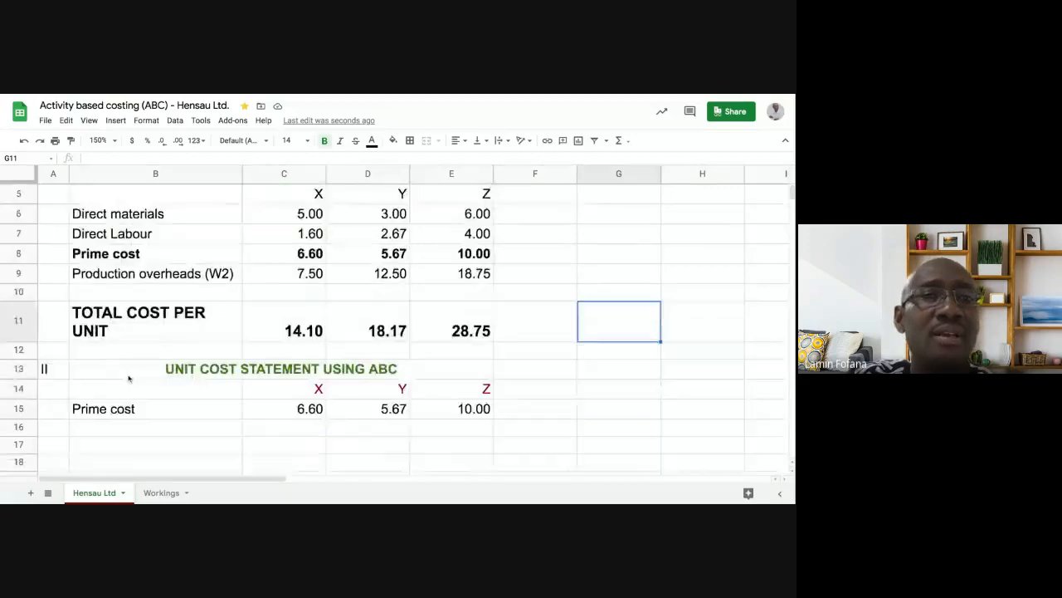
scroll(129, 378, down, 1)
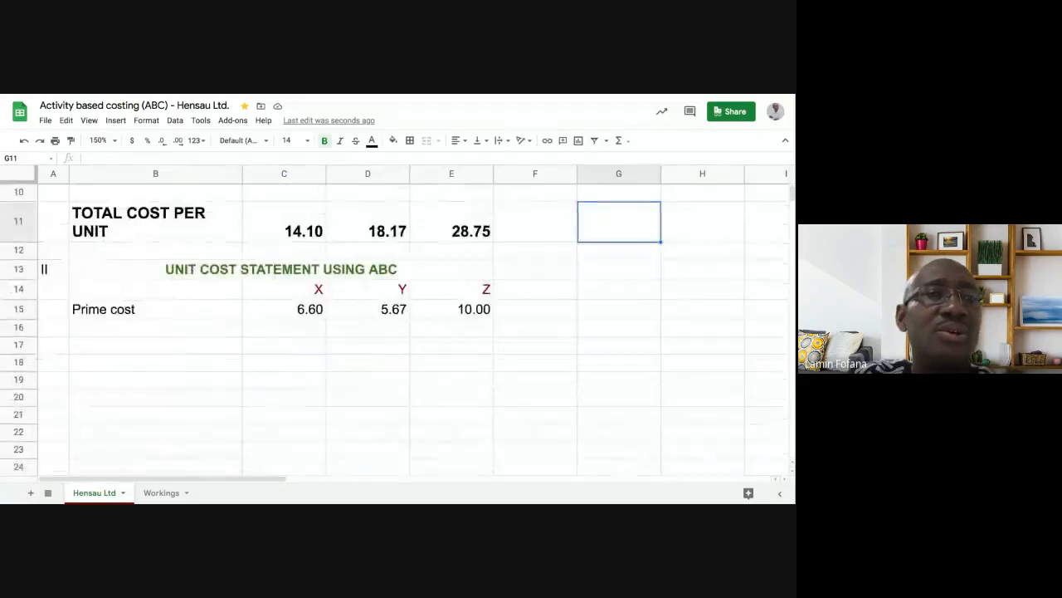
click(143, 331)
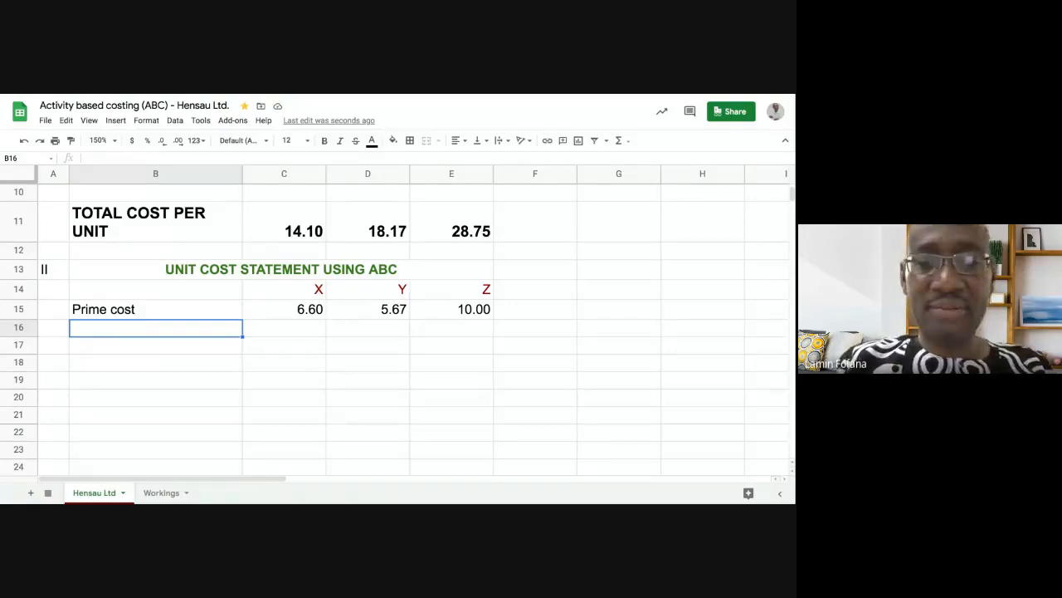
text(Over)
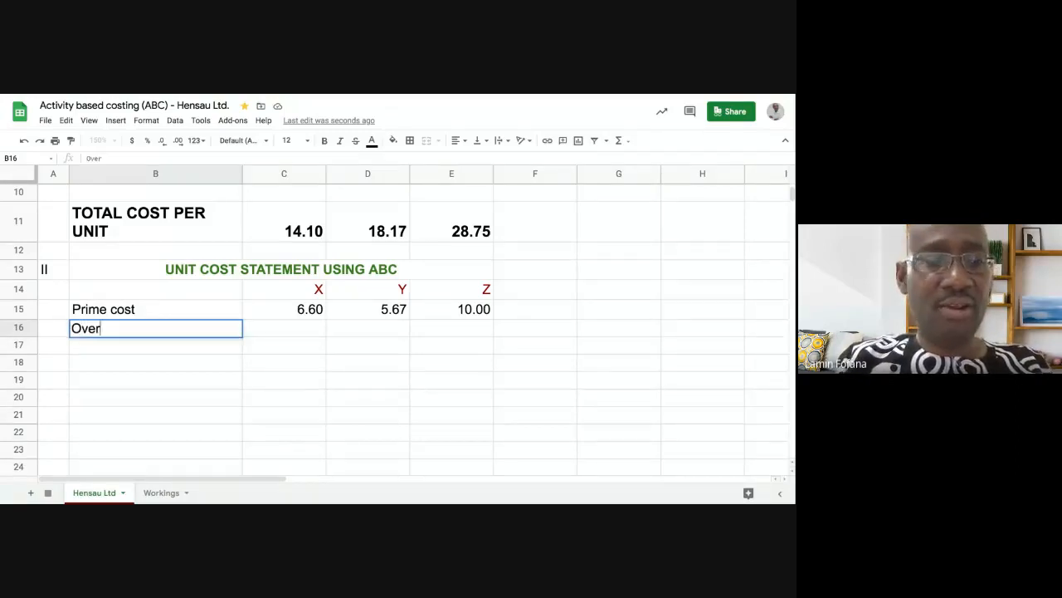
text(ads:)
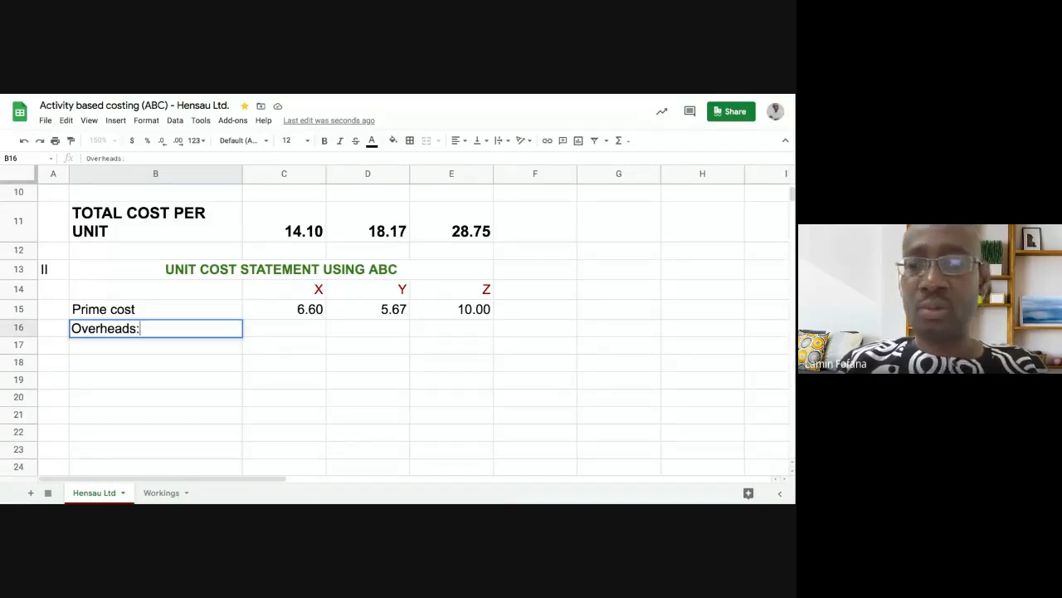
key(Return)
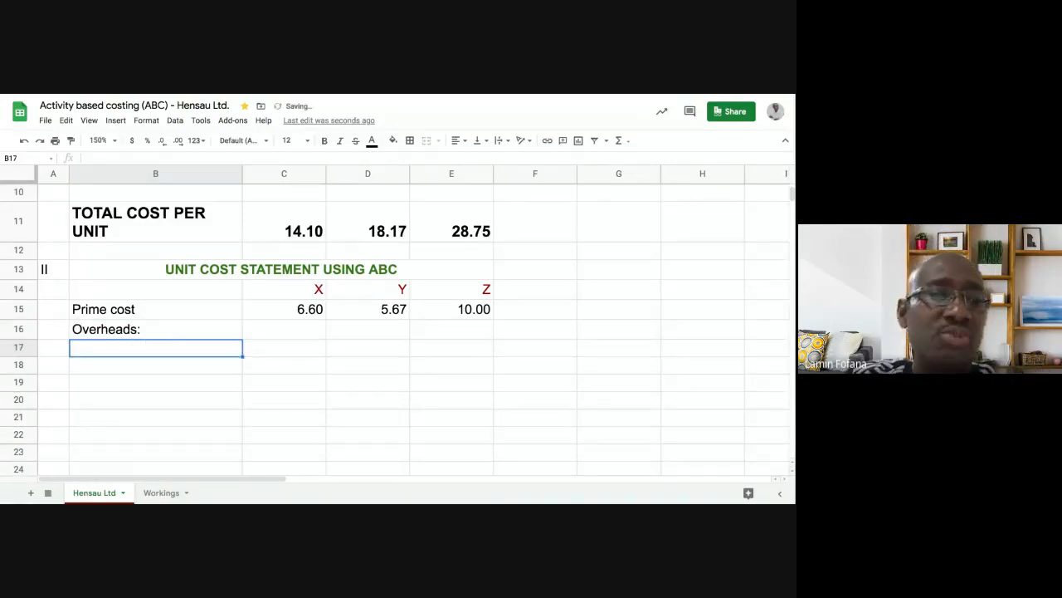
- Link B17 to Workings!B26 and fill it down to B19 for the three overhead names
text(=)
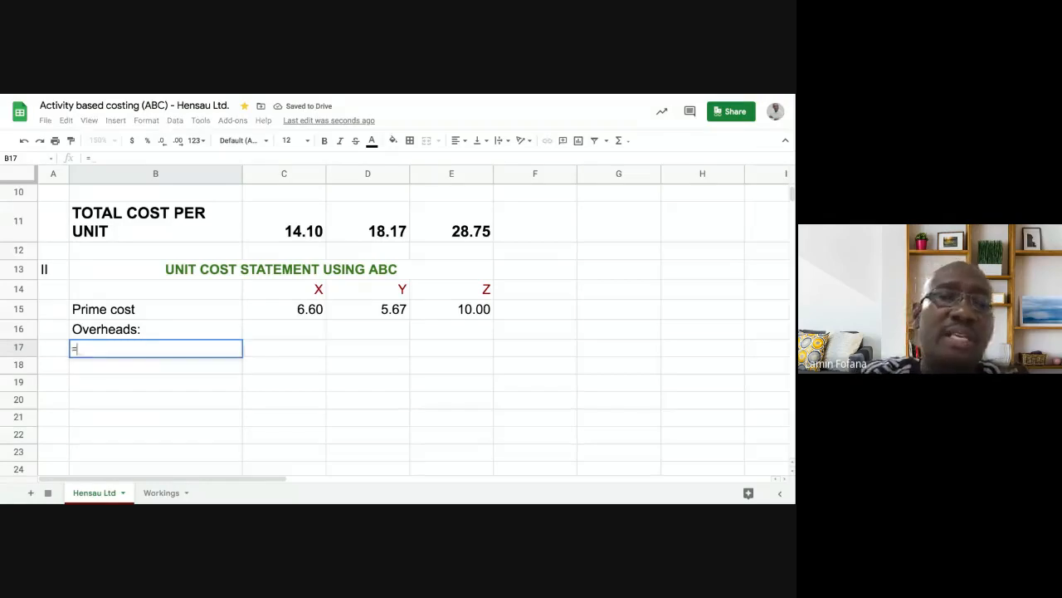
click(147, 494)
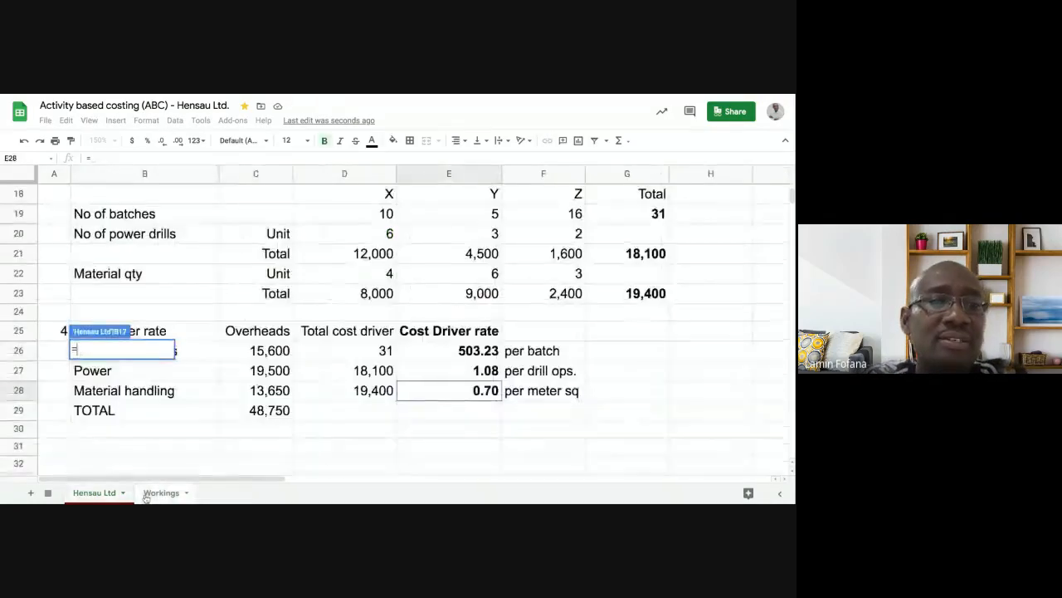
click(198, 356)
key(Return)
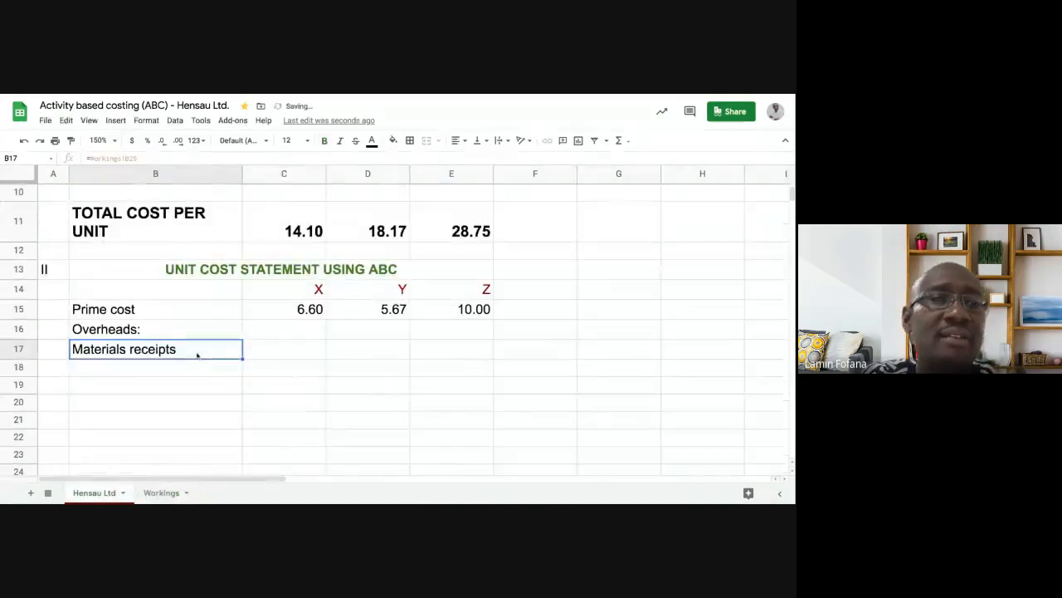
drag(242, 358, 217, 383)
click(216, 387)
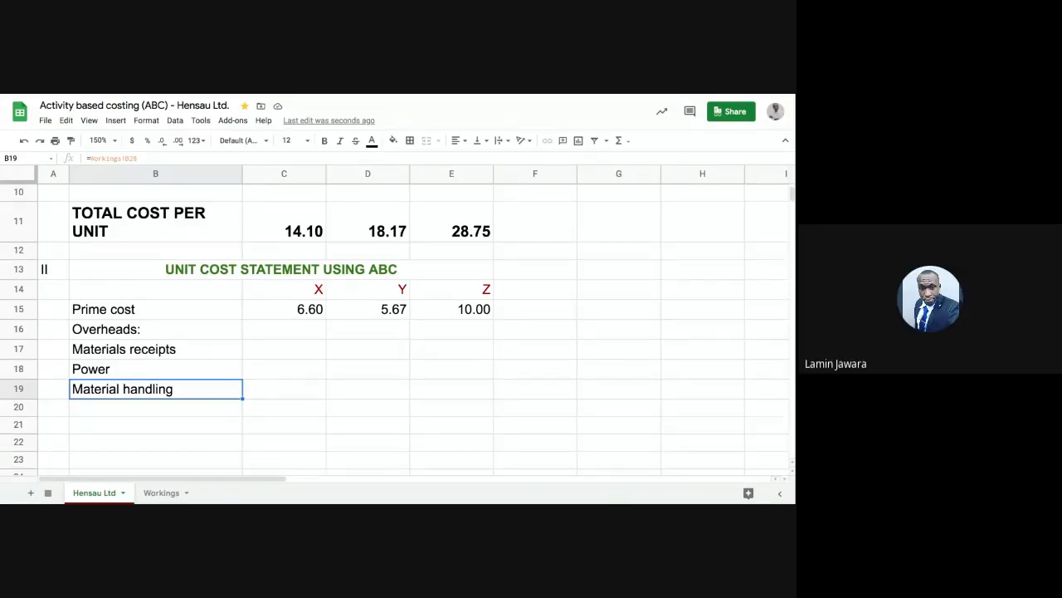
- Undo the fill and the Materials receipts link, leaving B17:B19 empty
click(24, 141)
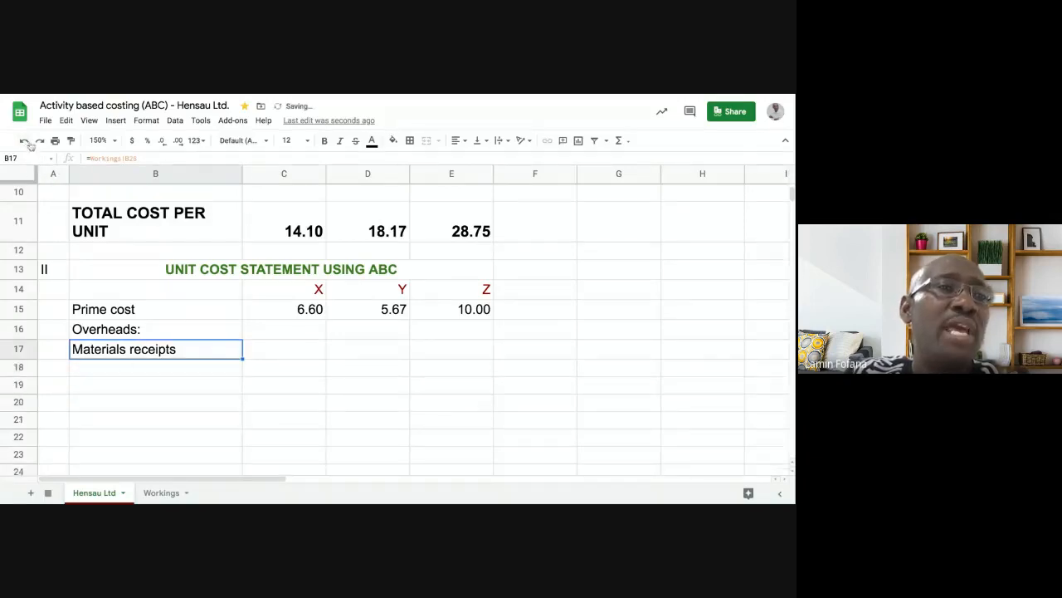
click(24, 141)
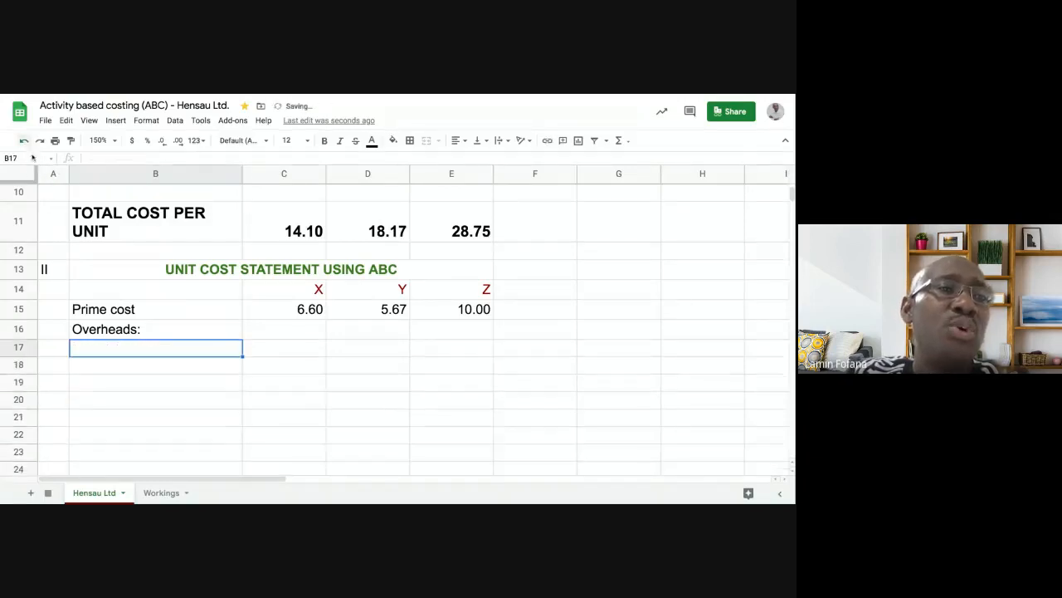
click(135, 368)
click(136, 349)
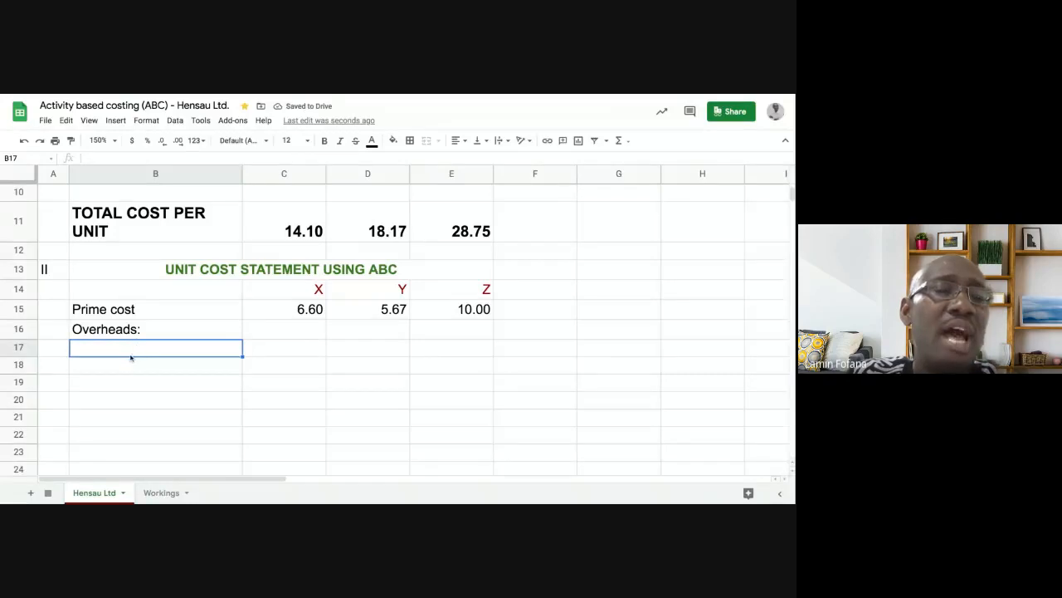
- Check the overhead names in Workings B26:B28, then start a new formula in B17
click(159, 492)
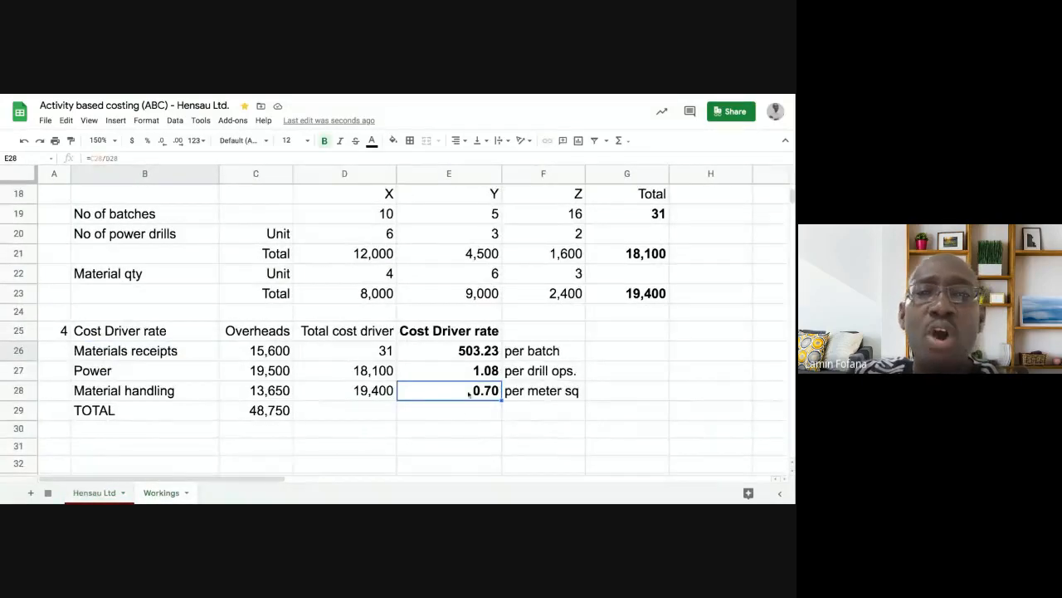
click(126, 352)
key(shift+Down)
key(shift+Down)
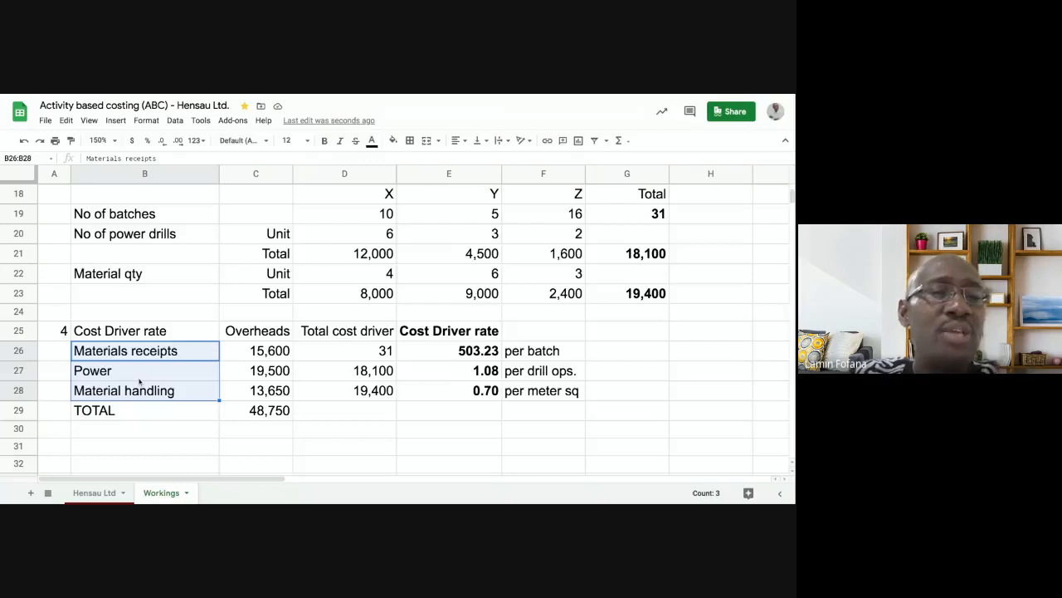
click(139, 379)
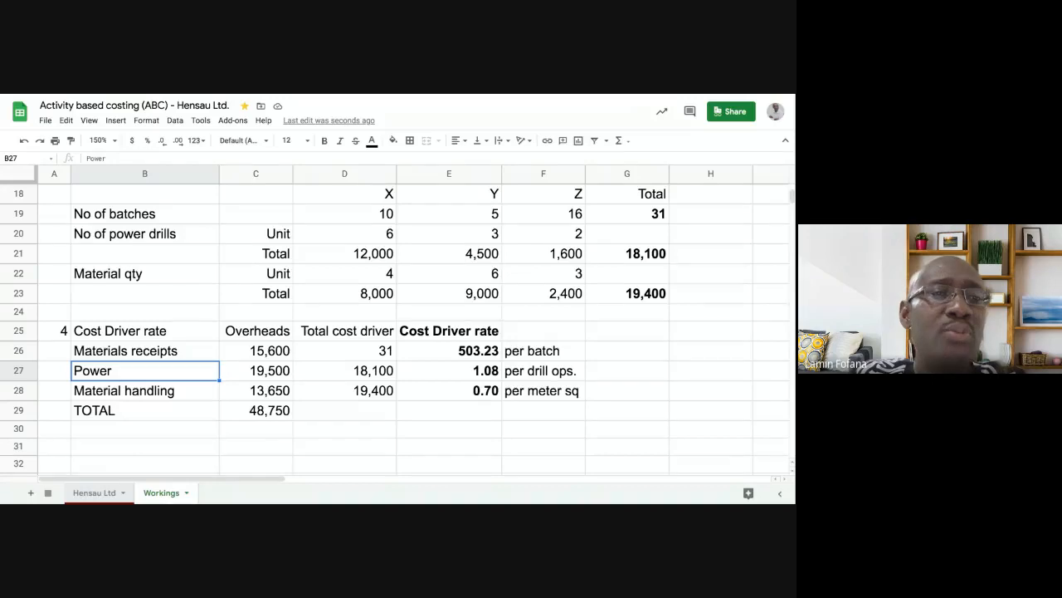
click(94, 492)
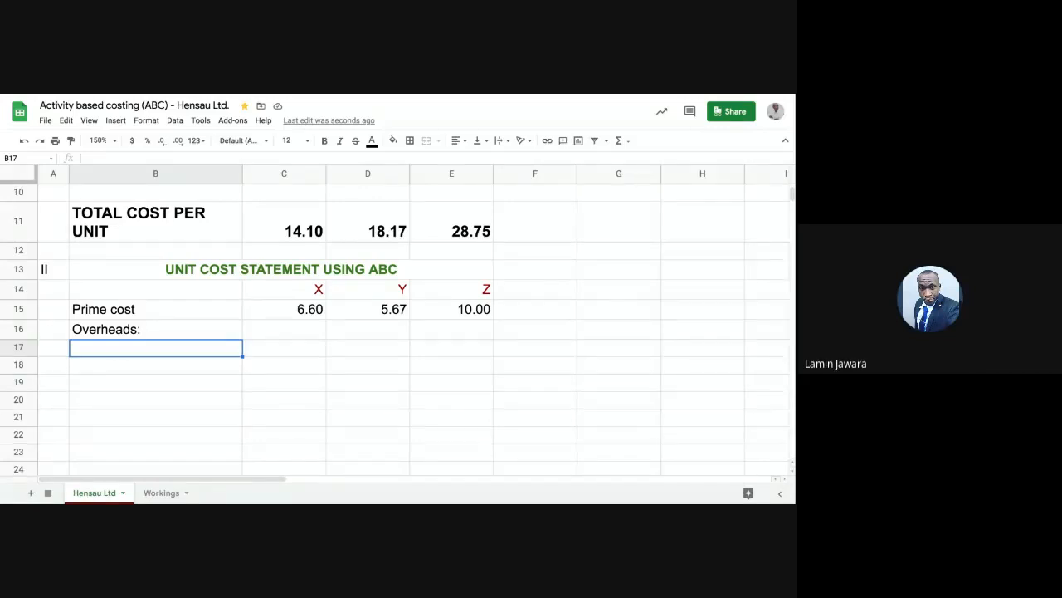
click(146, 371)
click(146, 383)
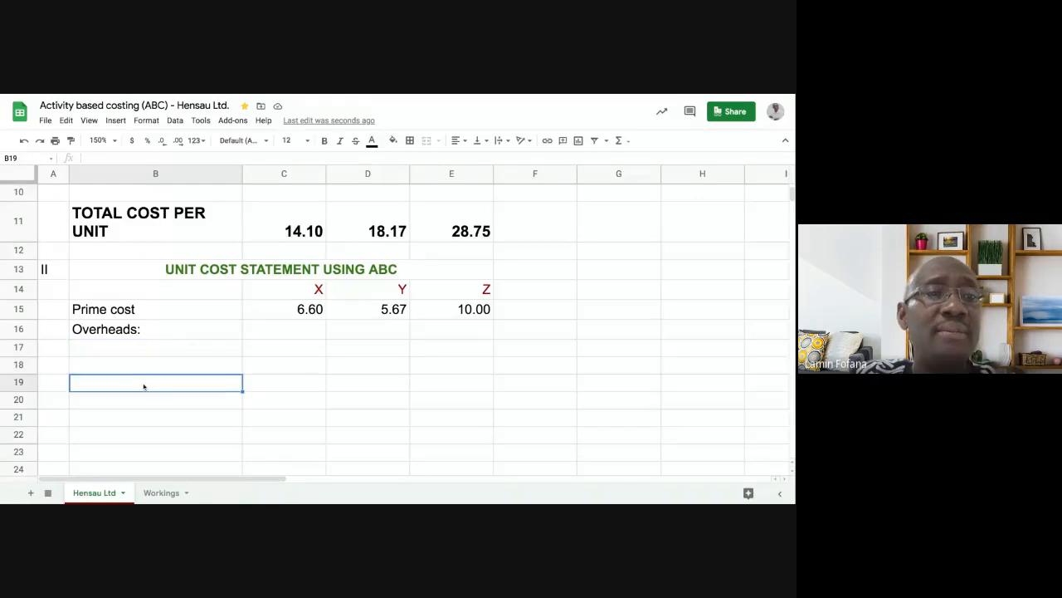
click(132, 352)
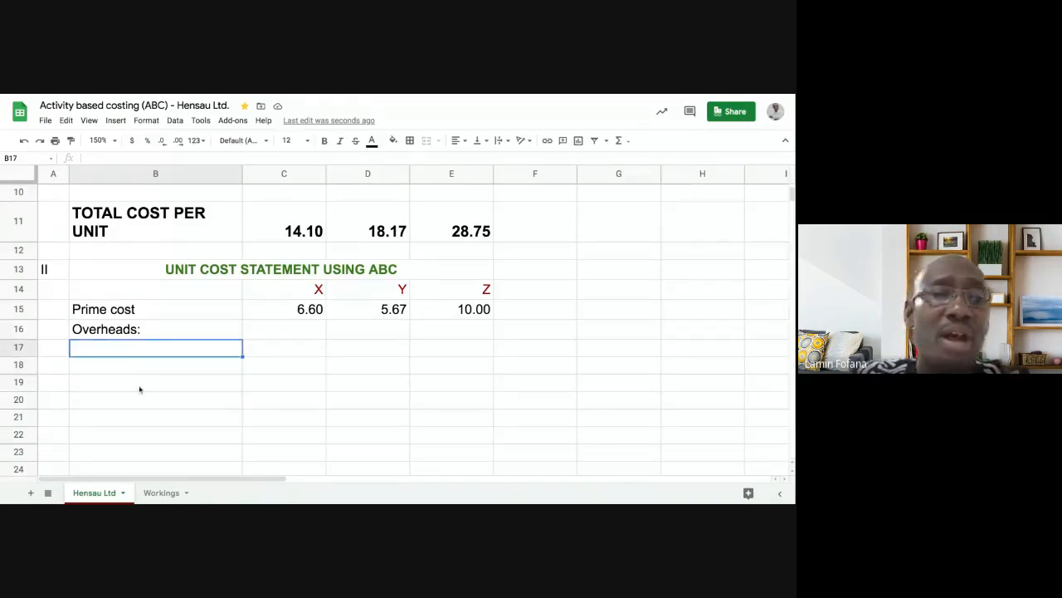
text(=)
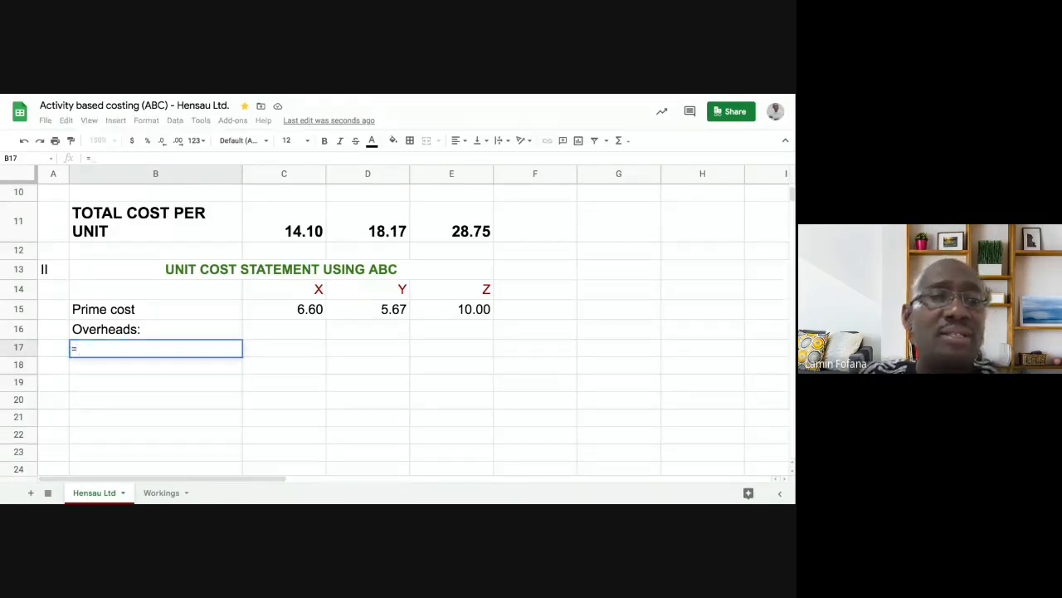
- Link B17 to the Materials receipts name on Workings and fill it down through B19
click(158, 494)
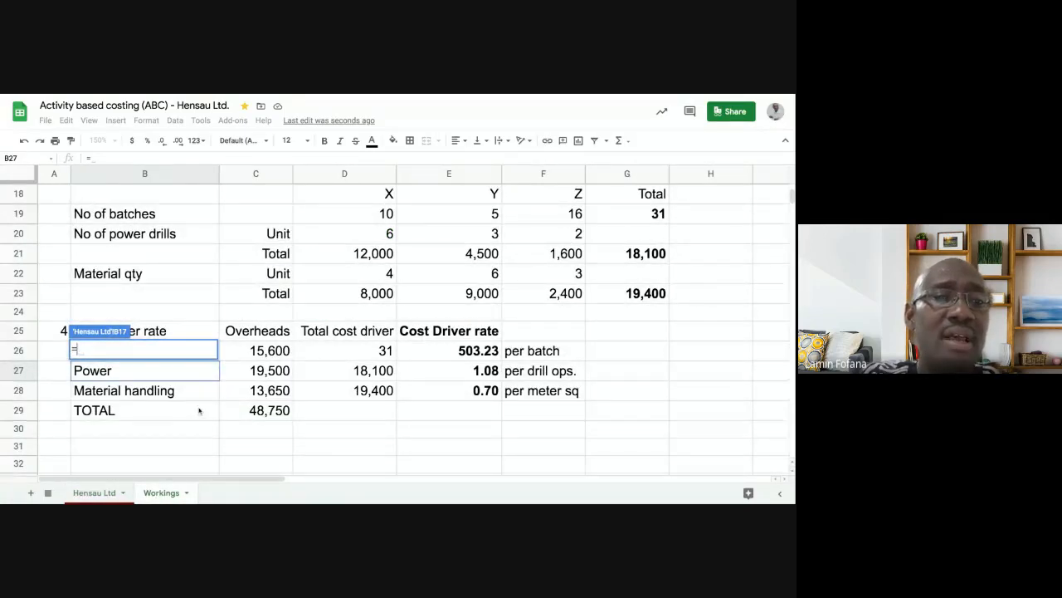
click(240, 352)
key(Left)
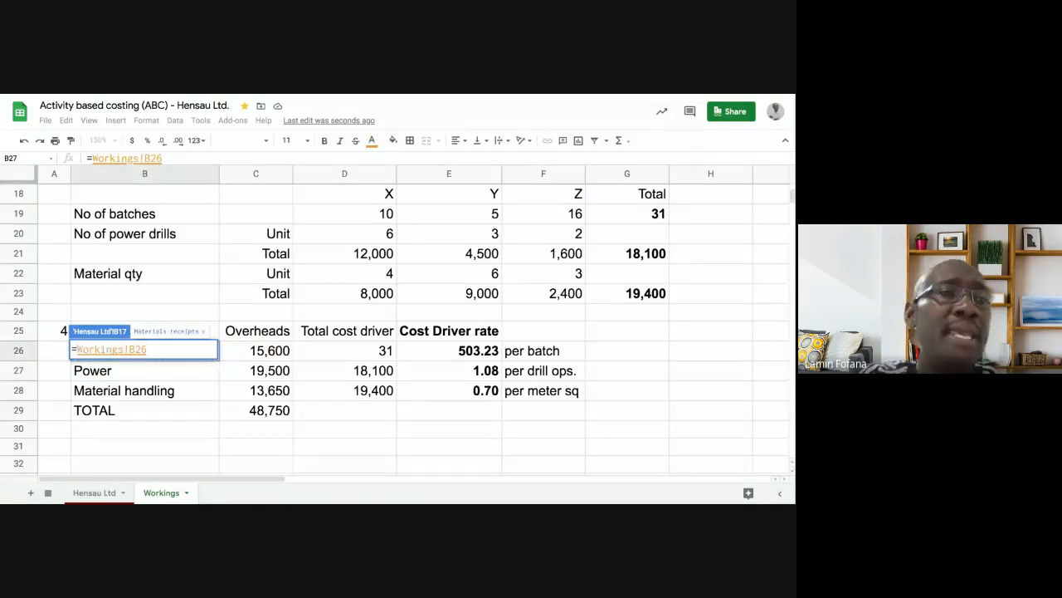
key(Return)
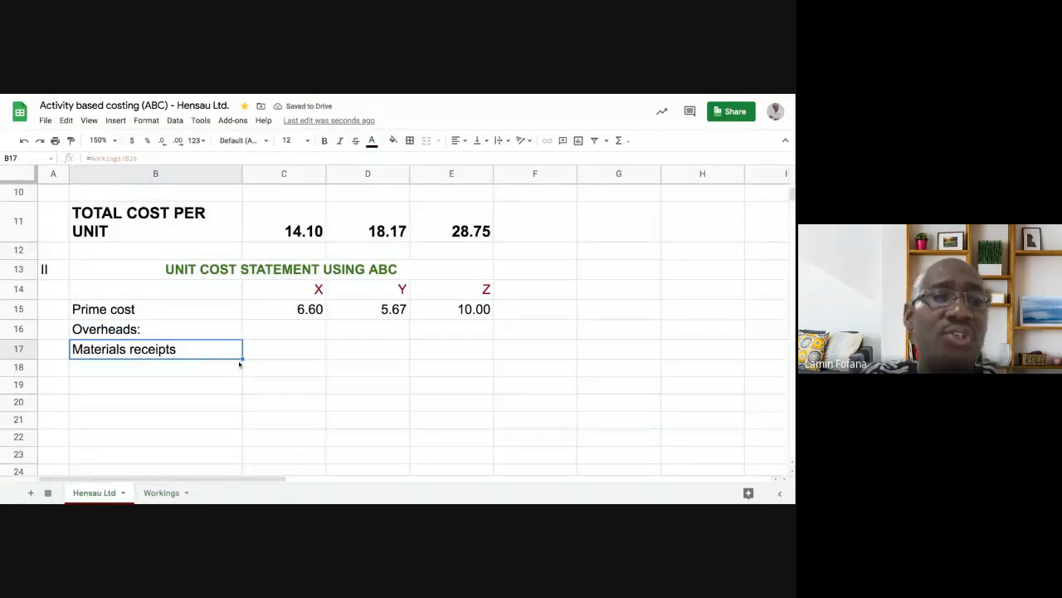
drag(242, 359, 229, 387)
click(201, 391)
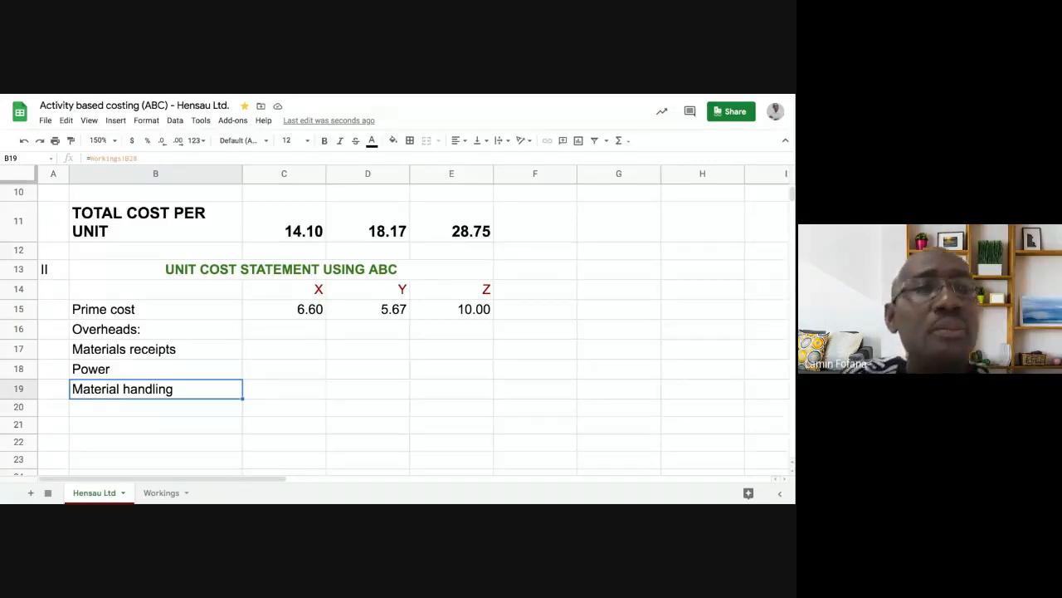
click(277, 352)
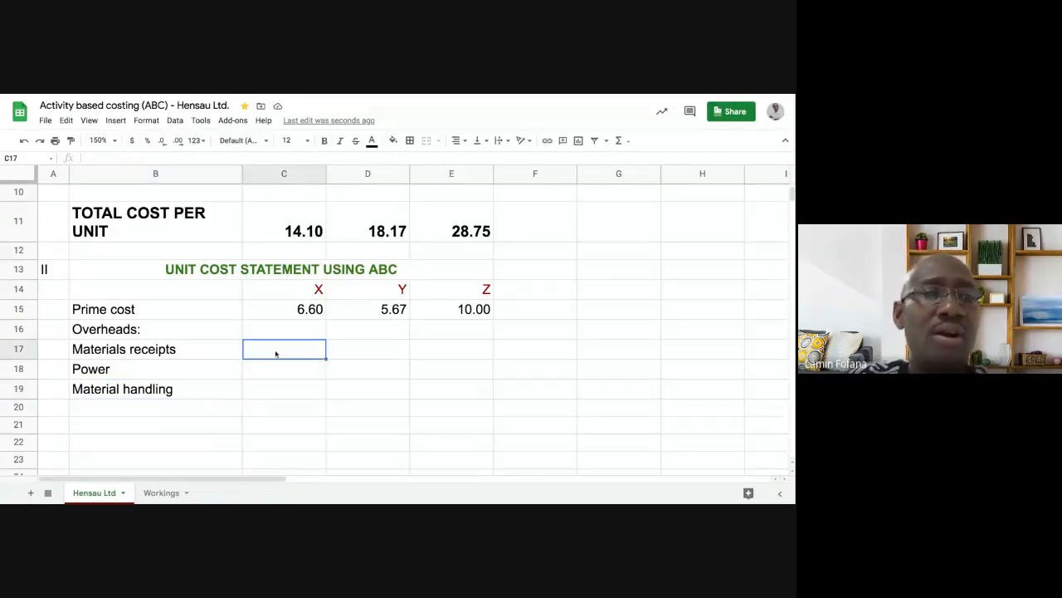
click(138, 331)
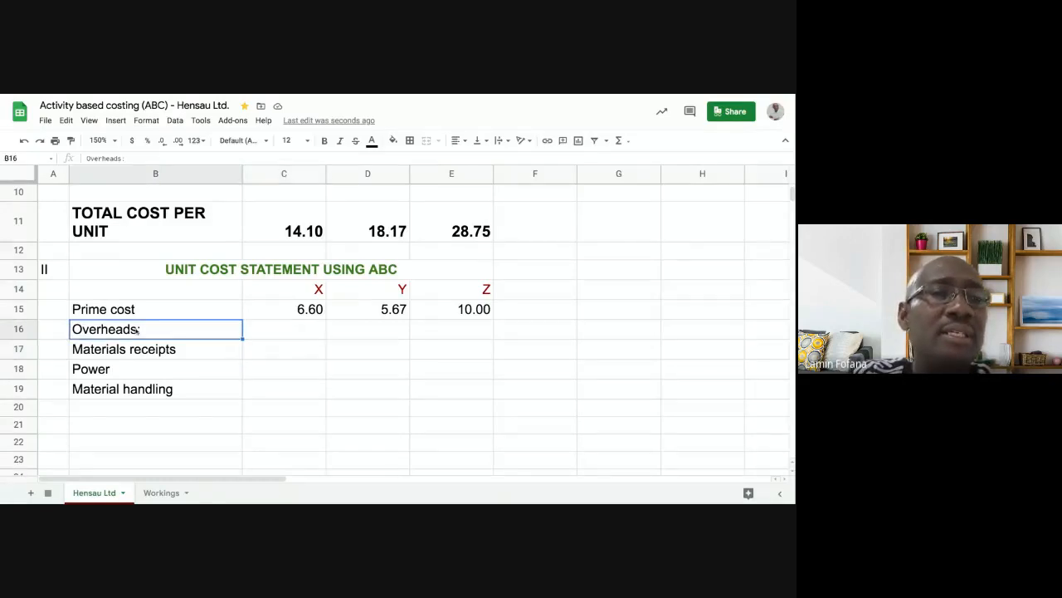
click(161, 492)
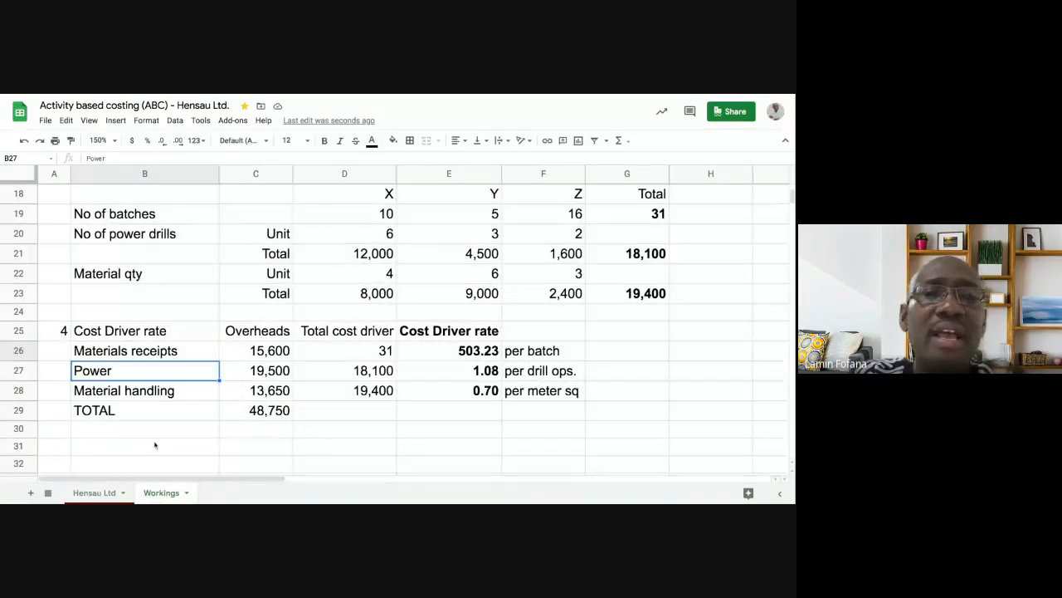
scroll(154, 445, up, 2)
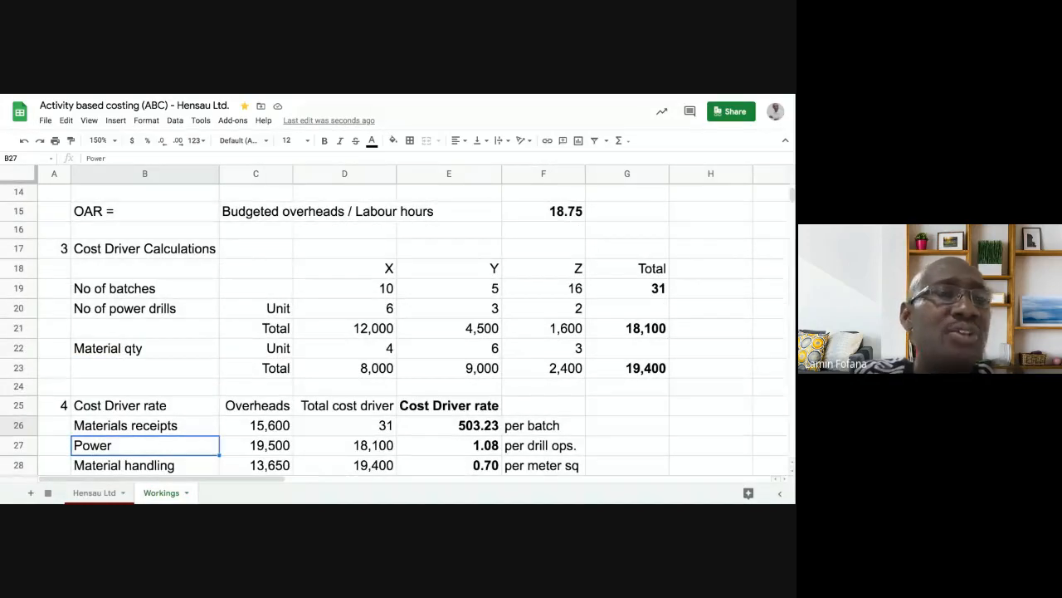
scroll(133, 448, down, 1)
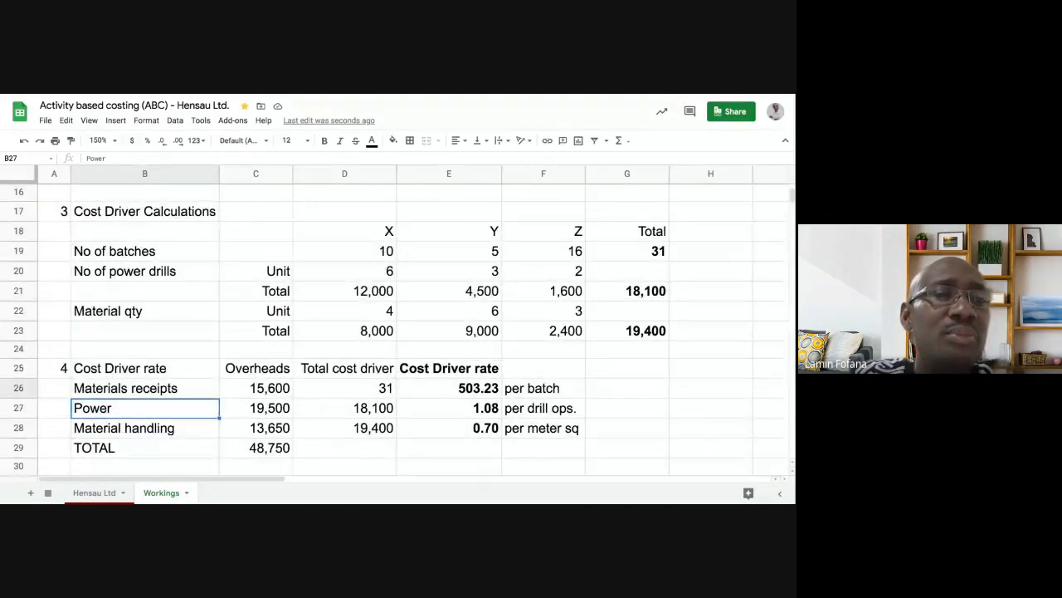
click(100, 491)
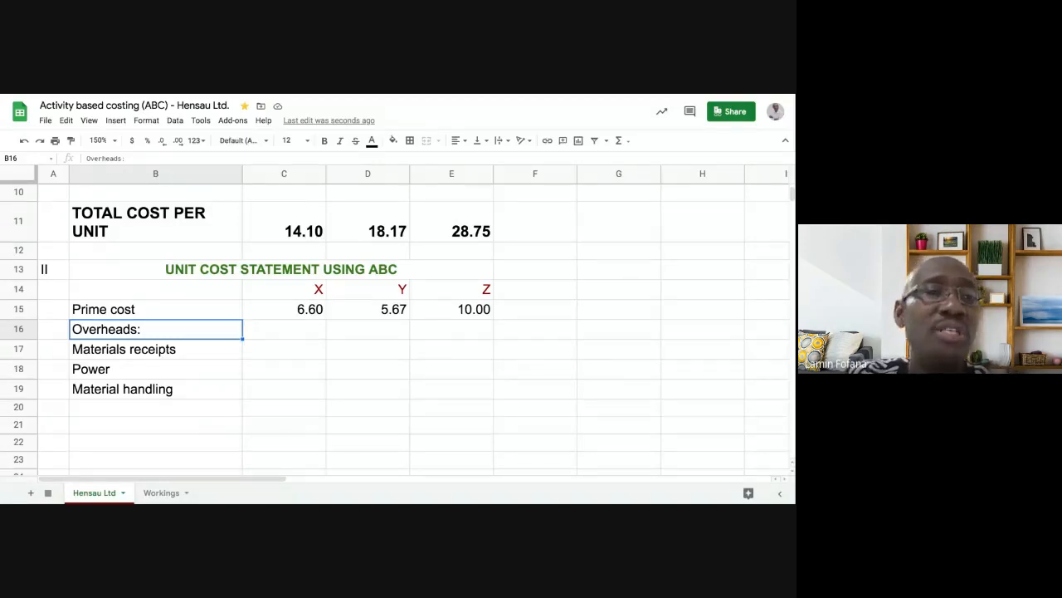
- Append '(W3 and 4)' to the B16 heading so it reads 'Overheads:(W3 and 4)'
click(131, 158)
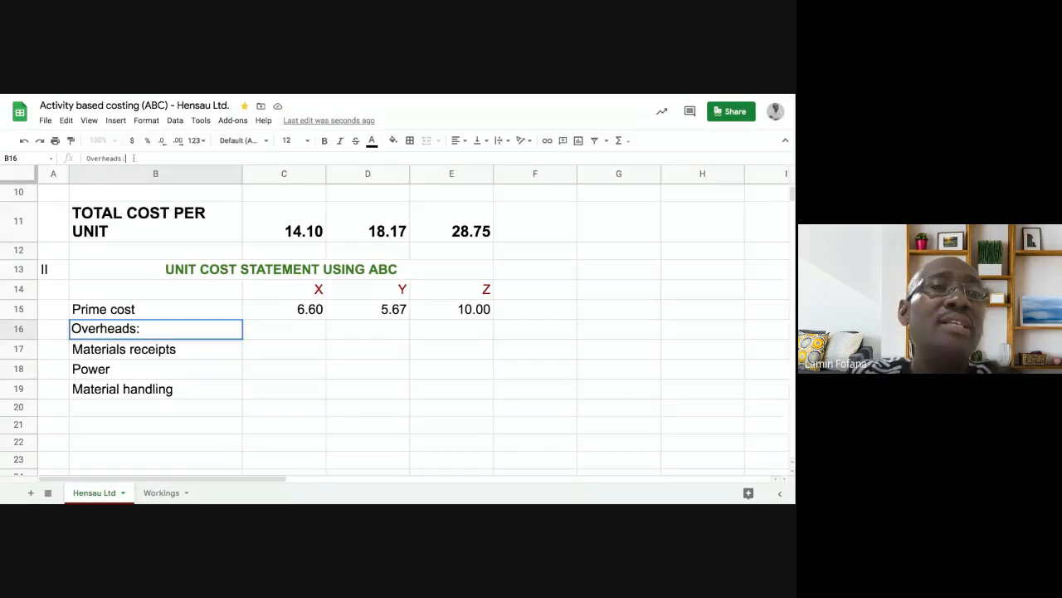
text(()
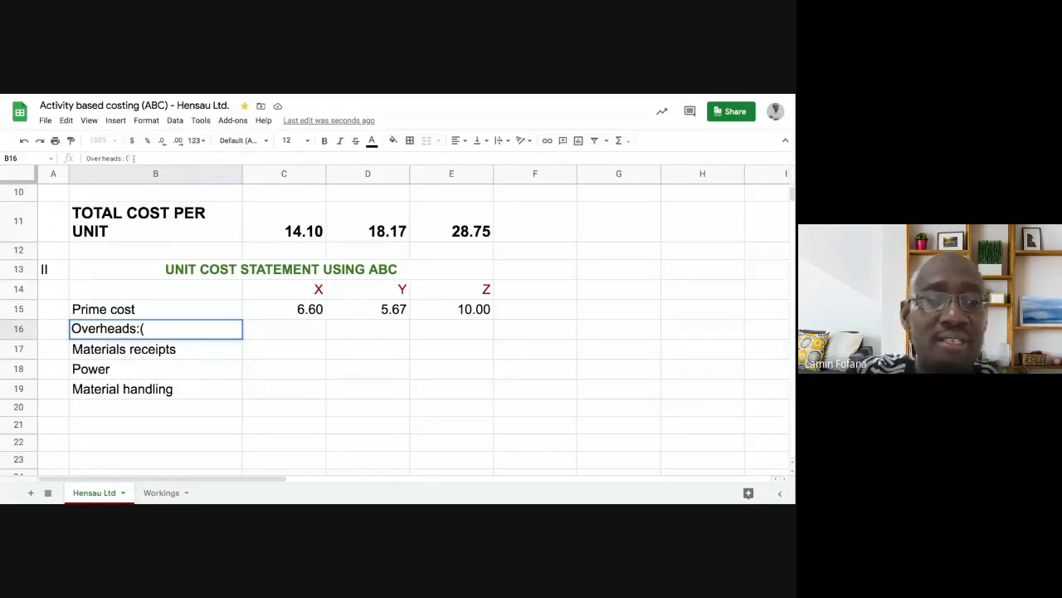
text(W)
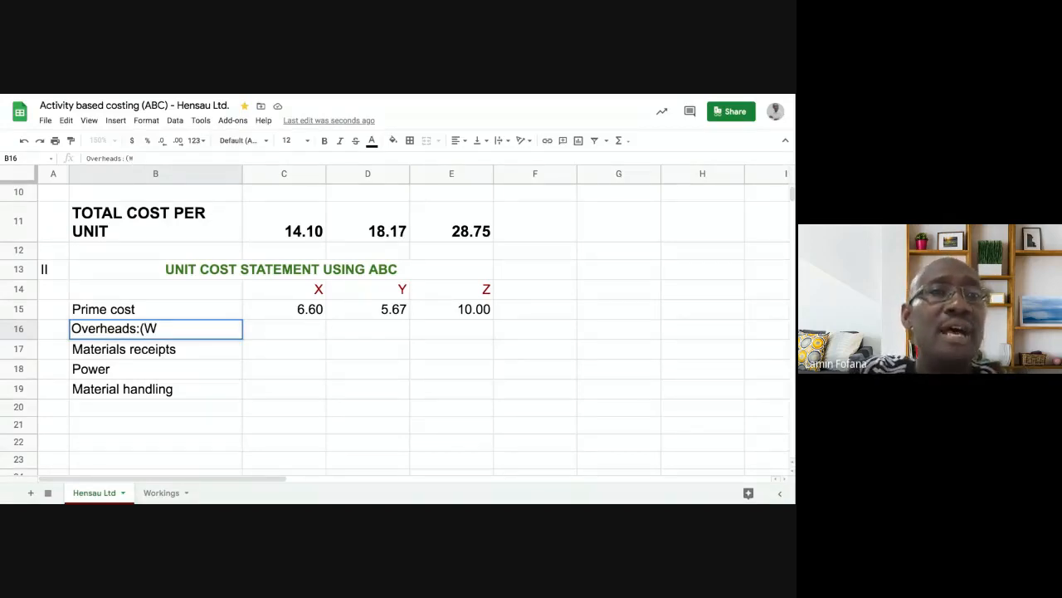
text(3)
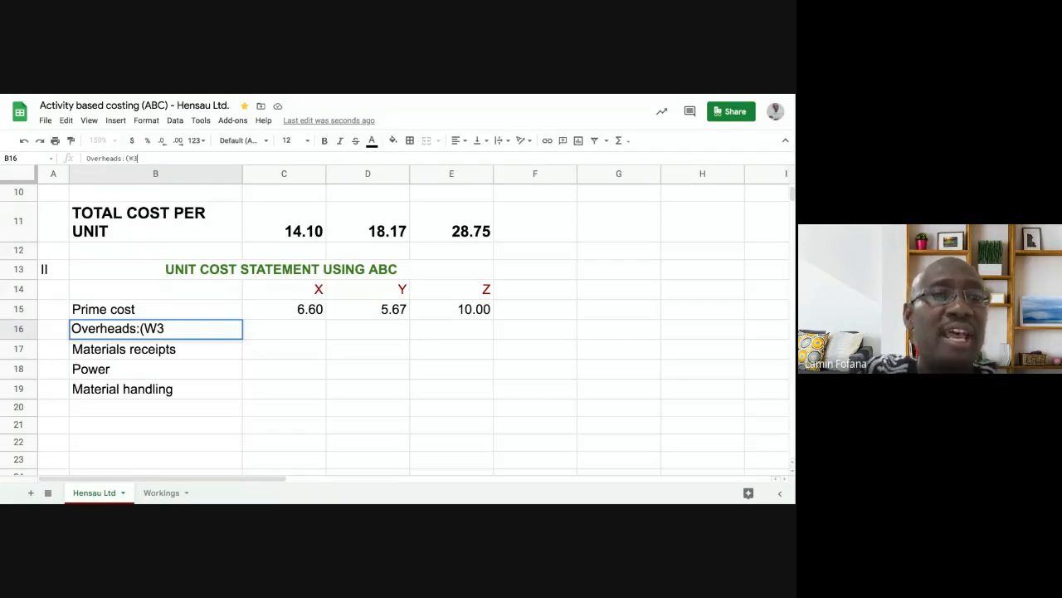
text( and)
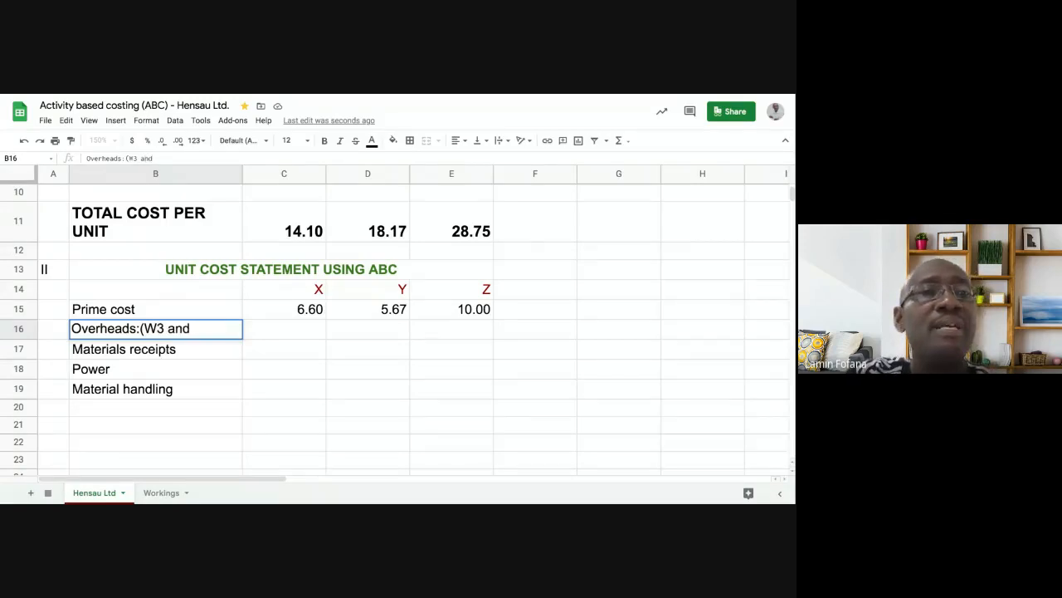
text( 4)
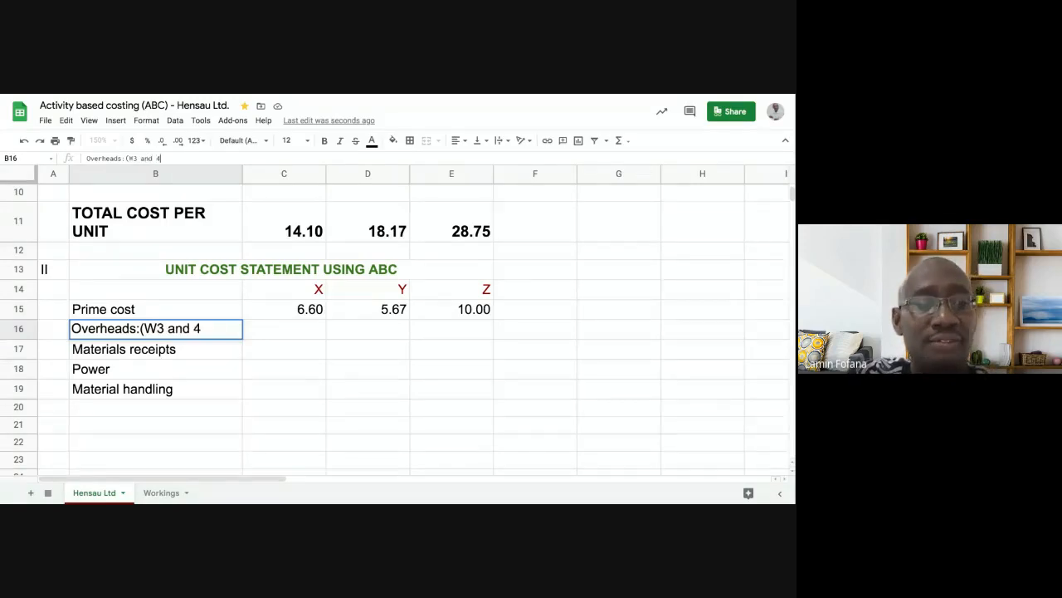
text())
key(Return)
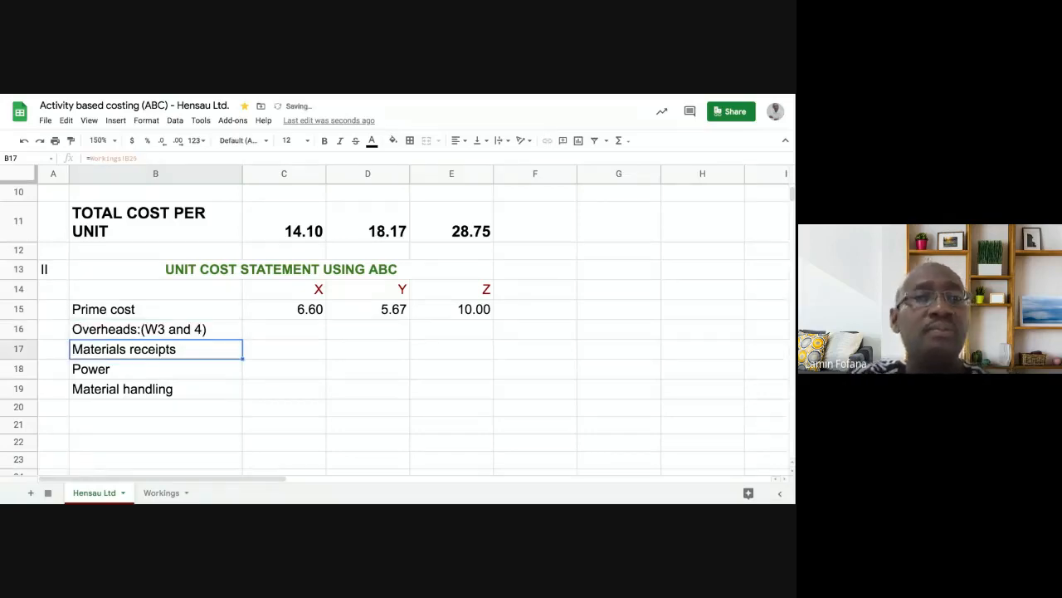
click(135, 336)
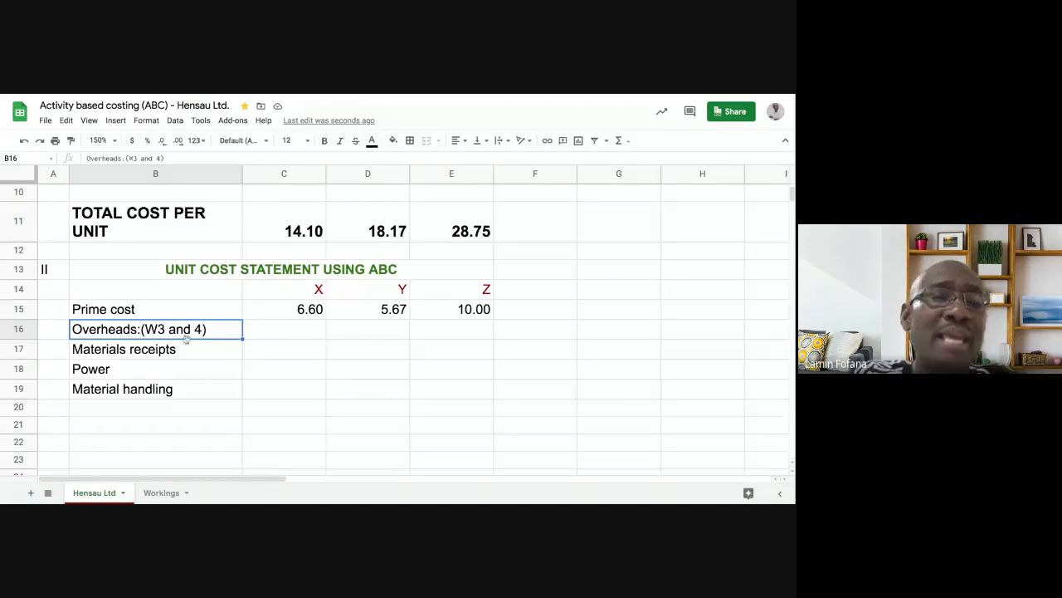
click(256, 350)
click(261, 369)
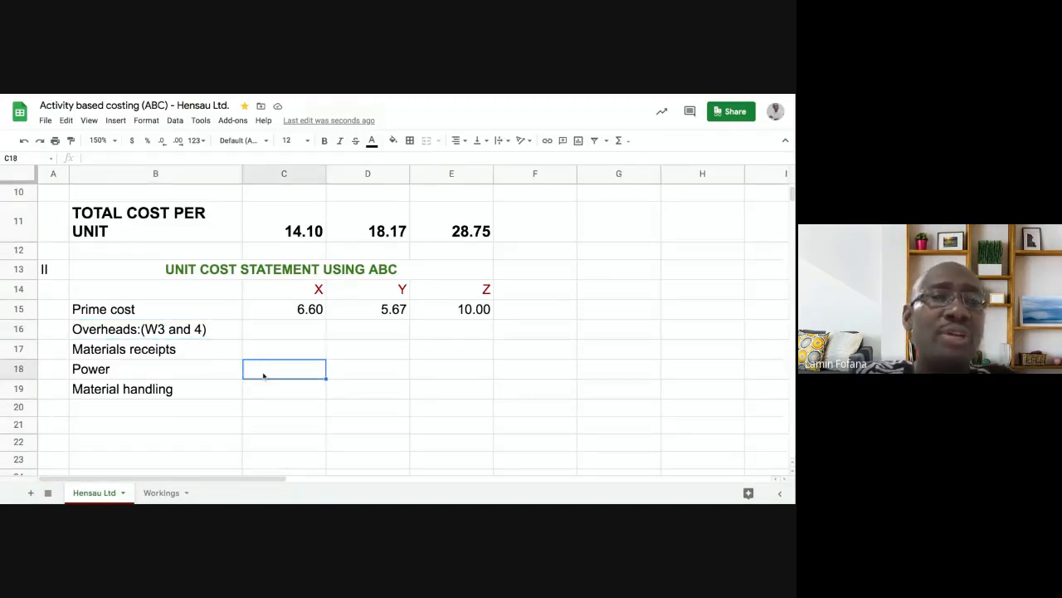
click(192, 332)
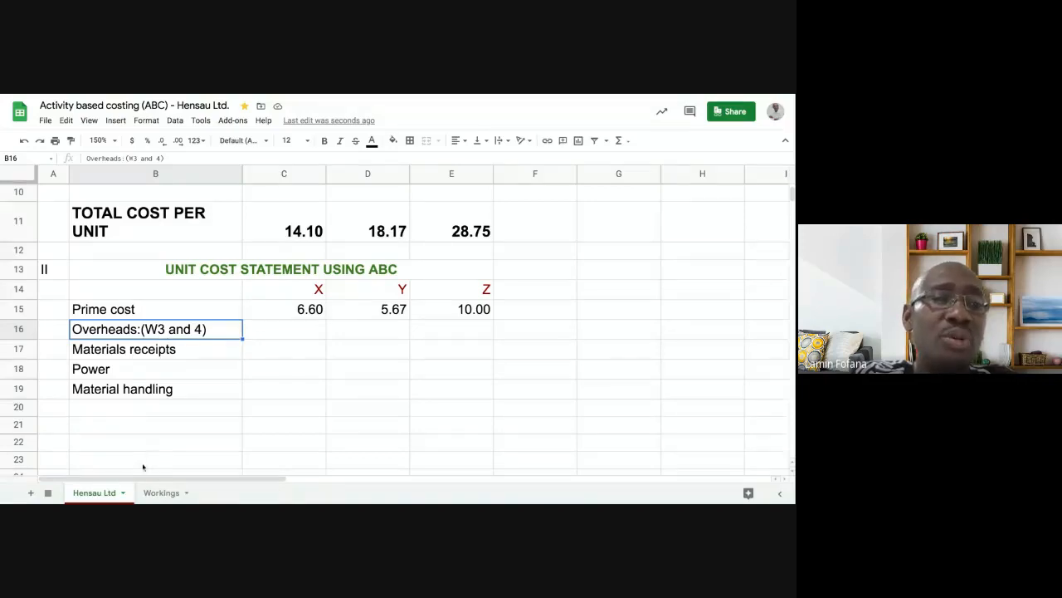
click(162, 493)
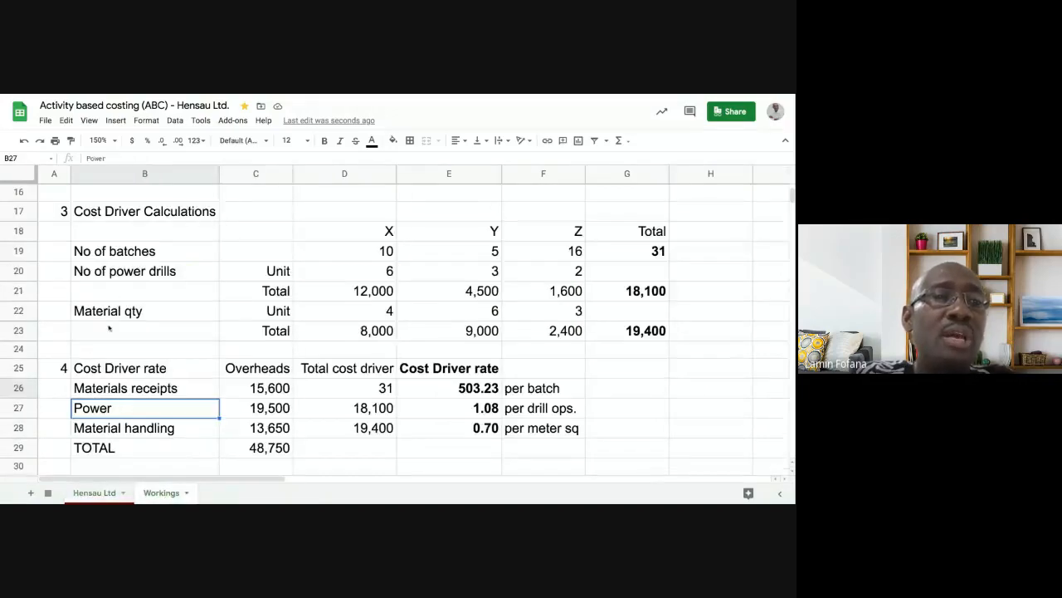
click(123, 236)
click(135, 256)
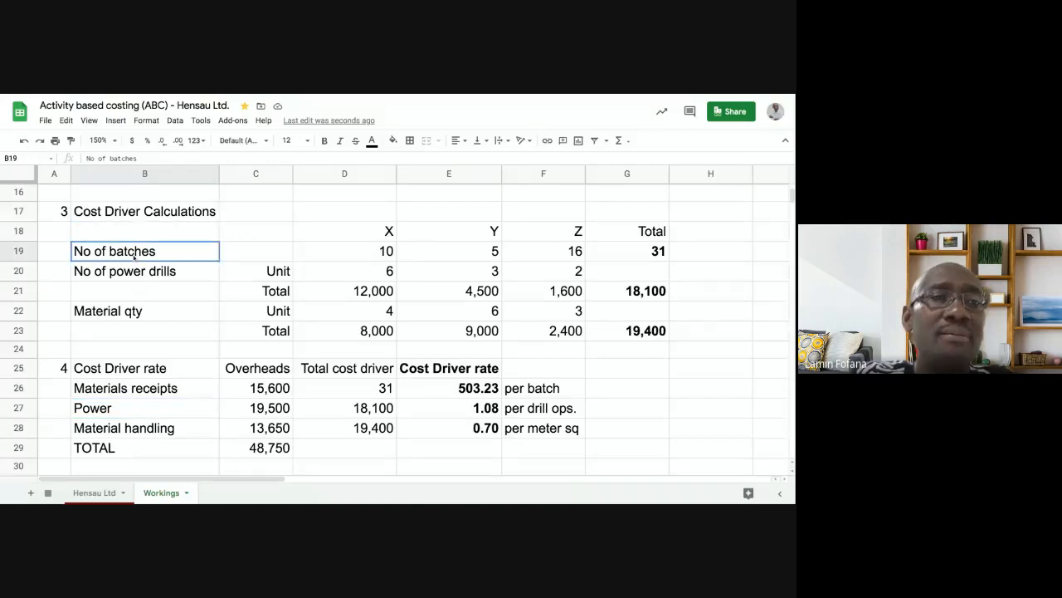
click(95, 493)
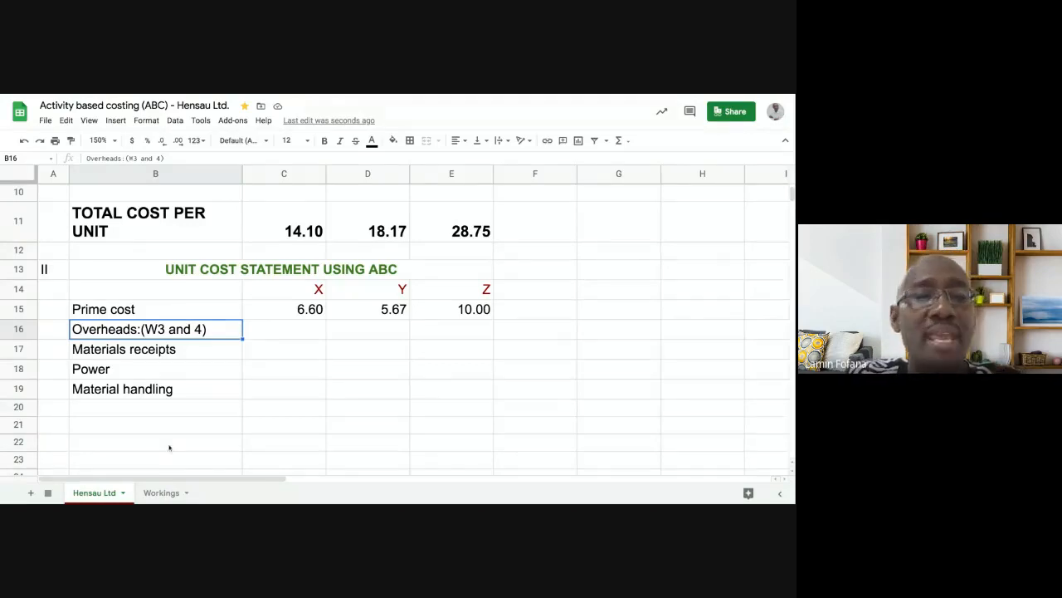
click(264, 352)
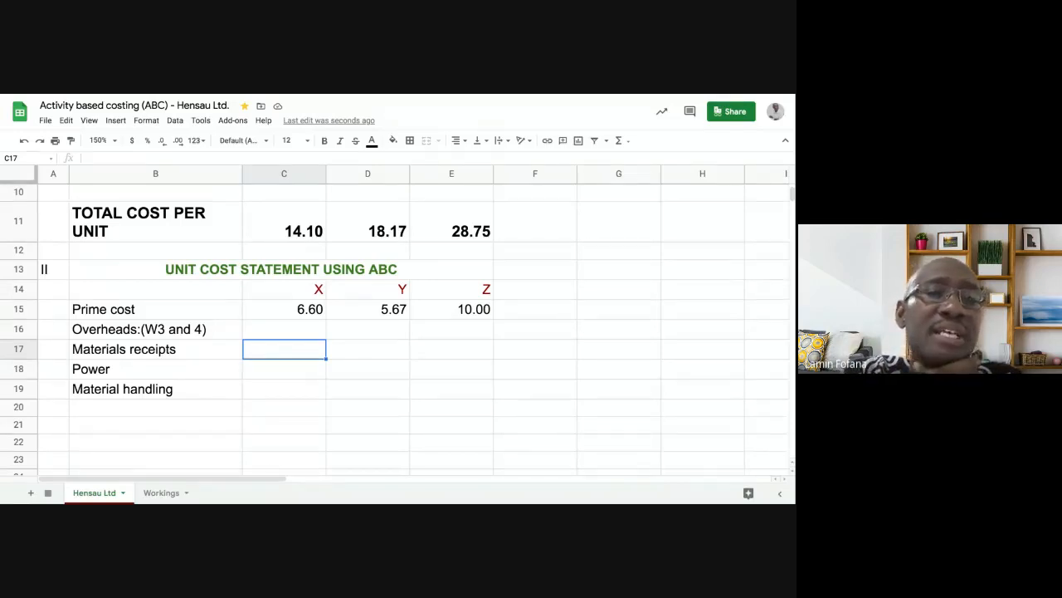
click(165, 493)
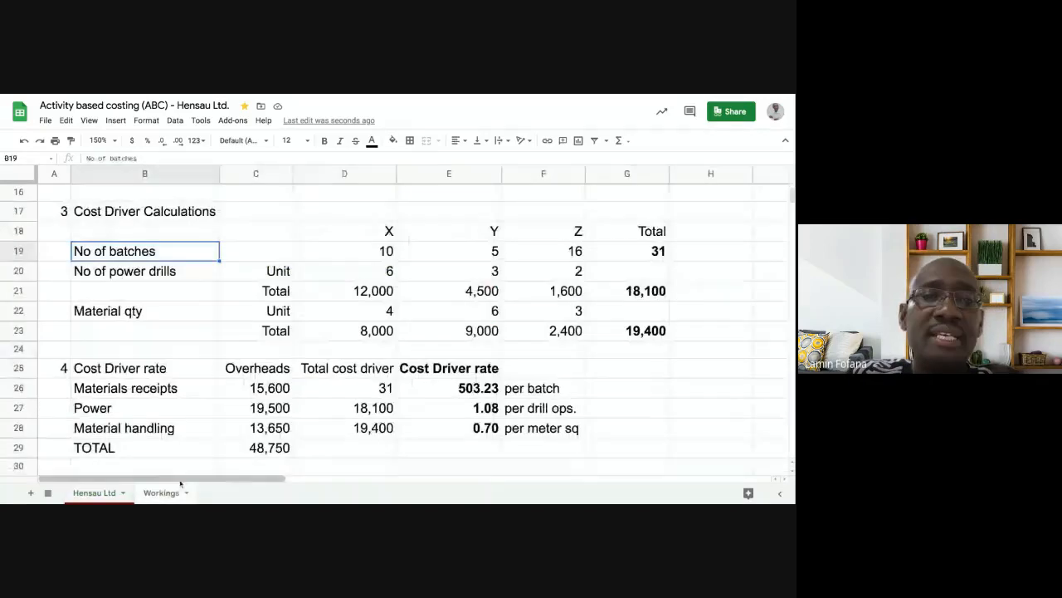
click(483, 390)
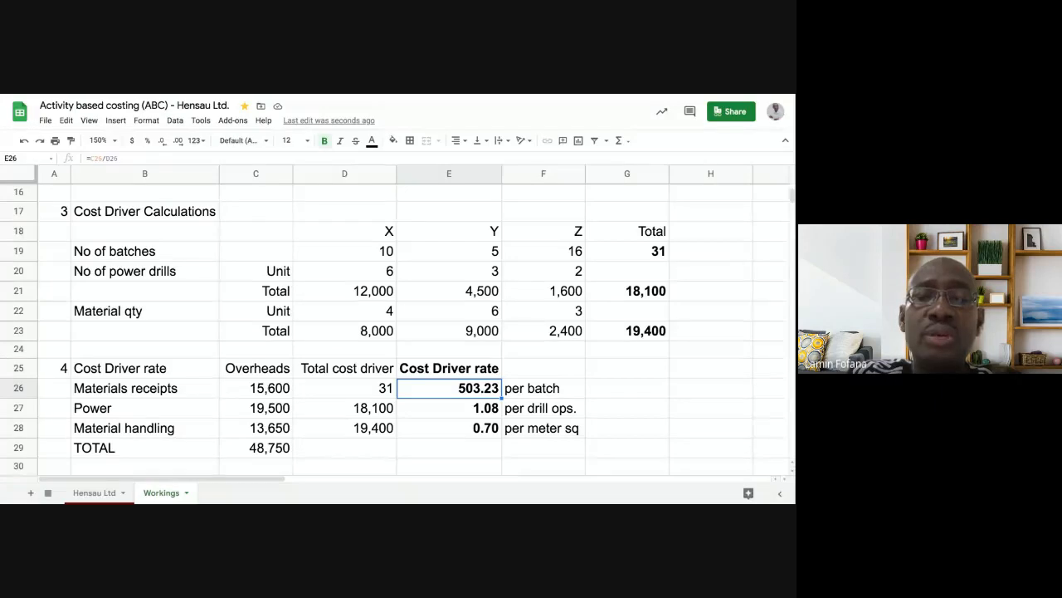
click(523, 393)
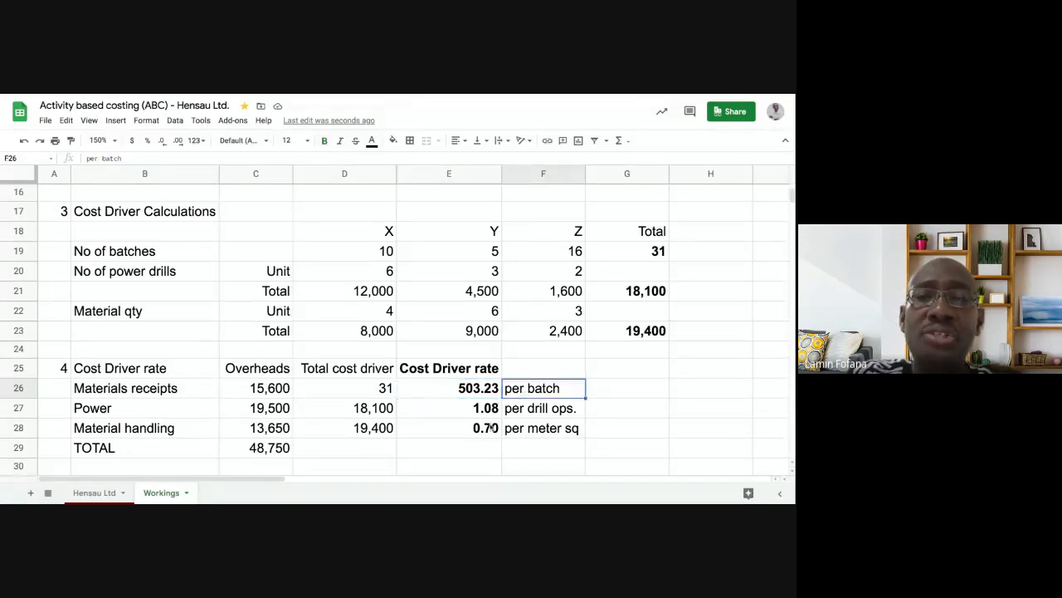
click(104, 493)
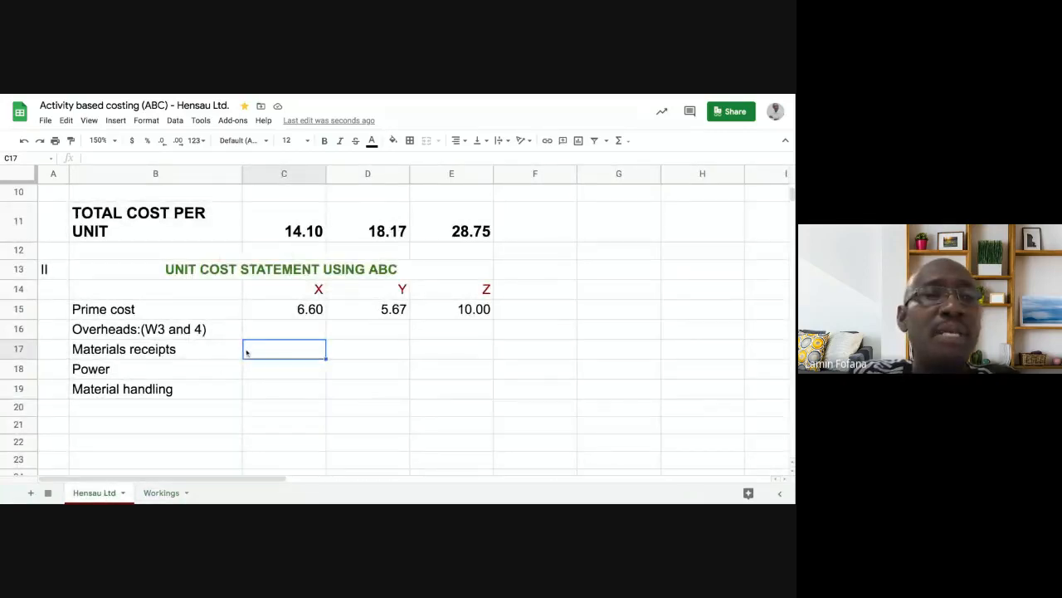
click(214, 353)
click(268, 352)
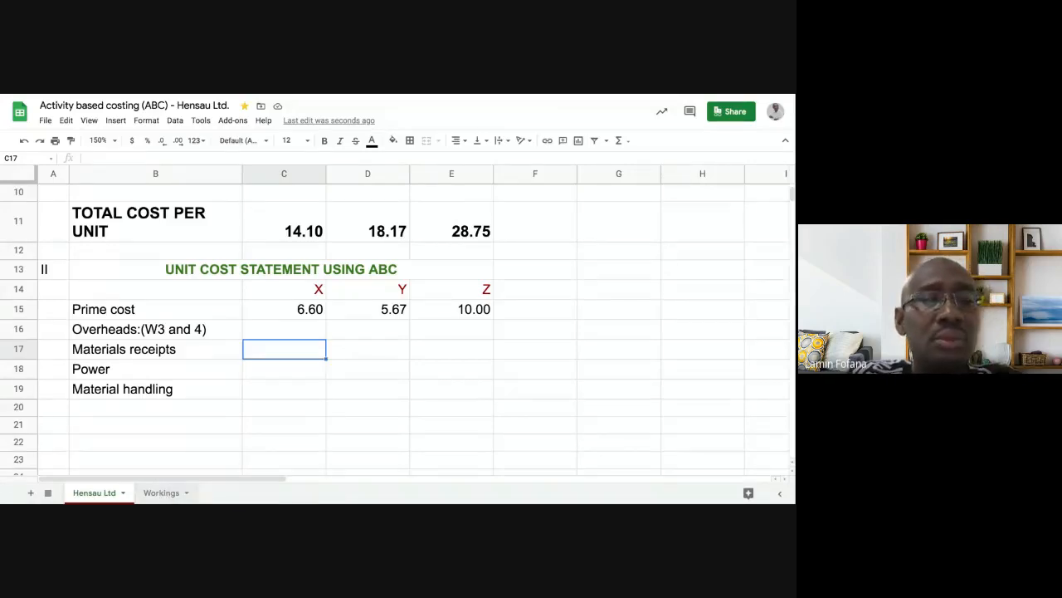
click(162, 493)
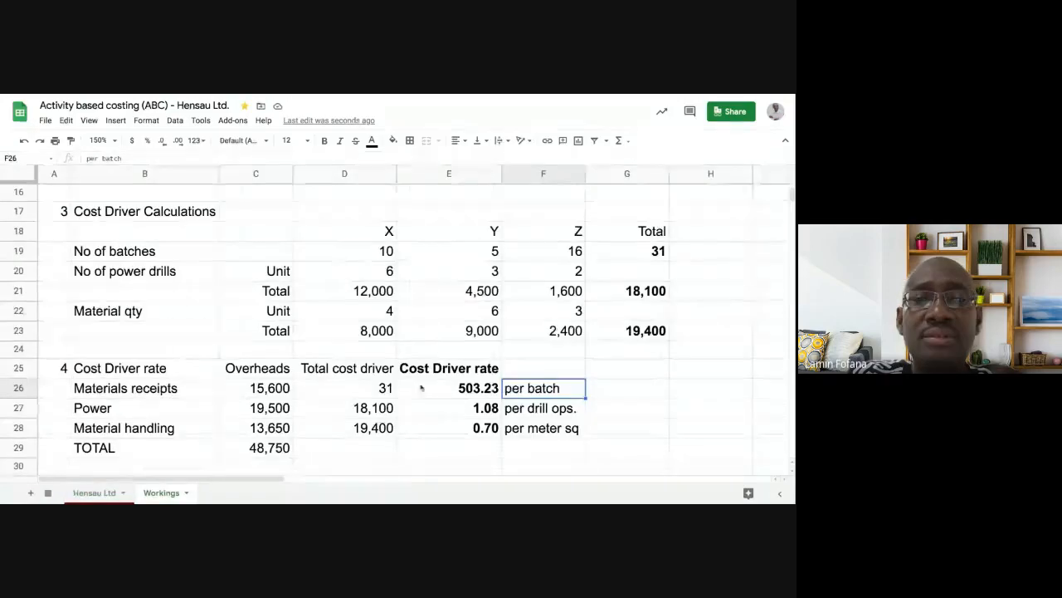
click(105, 496)
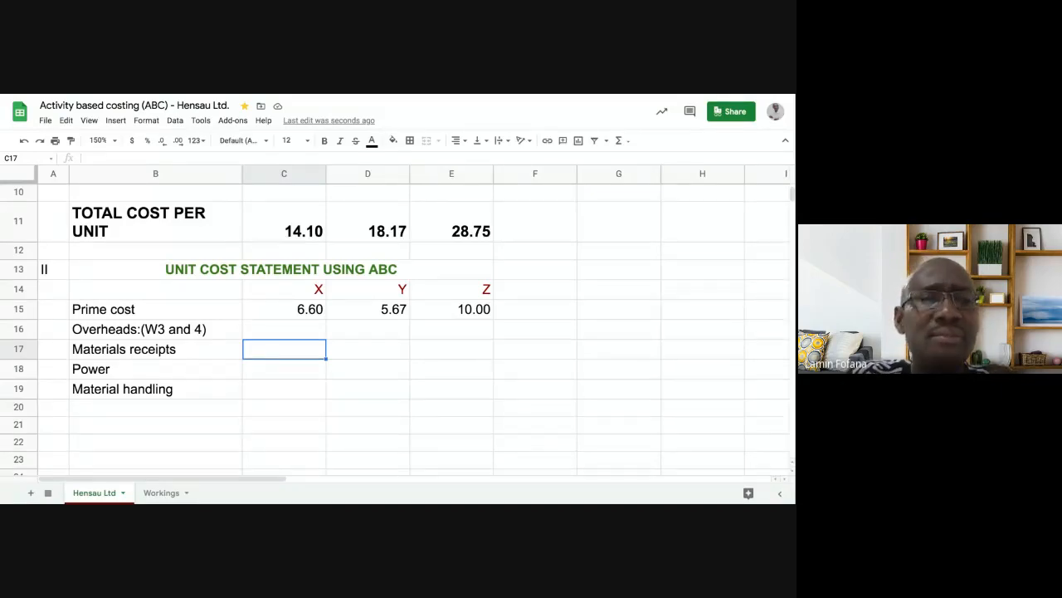
click(205, 353)
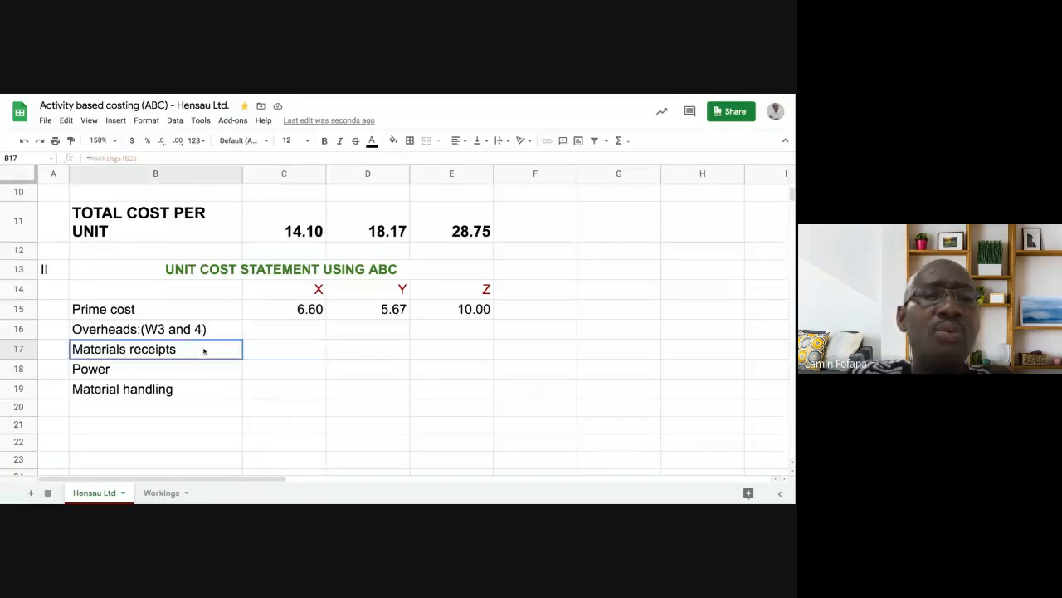
click(274, 352)
click(273, 370)
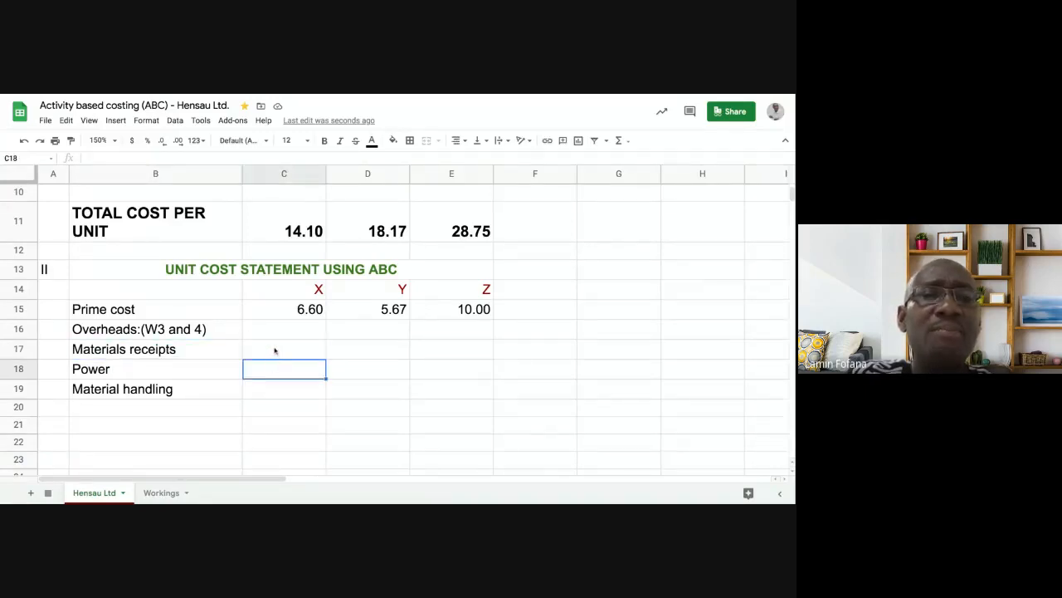
click(277, 350)
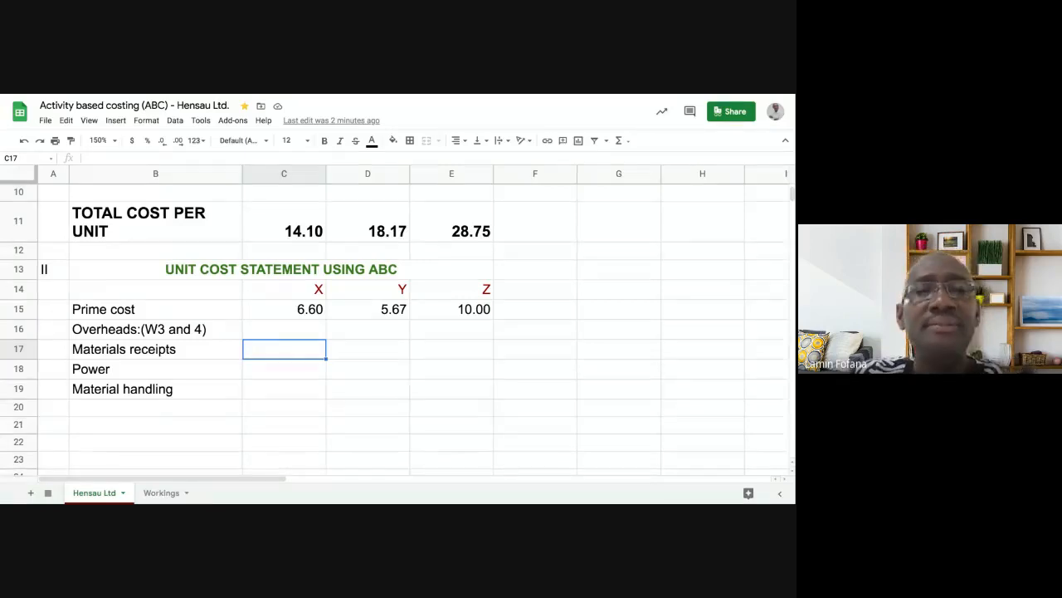
- Compare the Workings cost driver rates for Materials receipts and Power with the statement's empty overhead cells for X
click(161, 492)
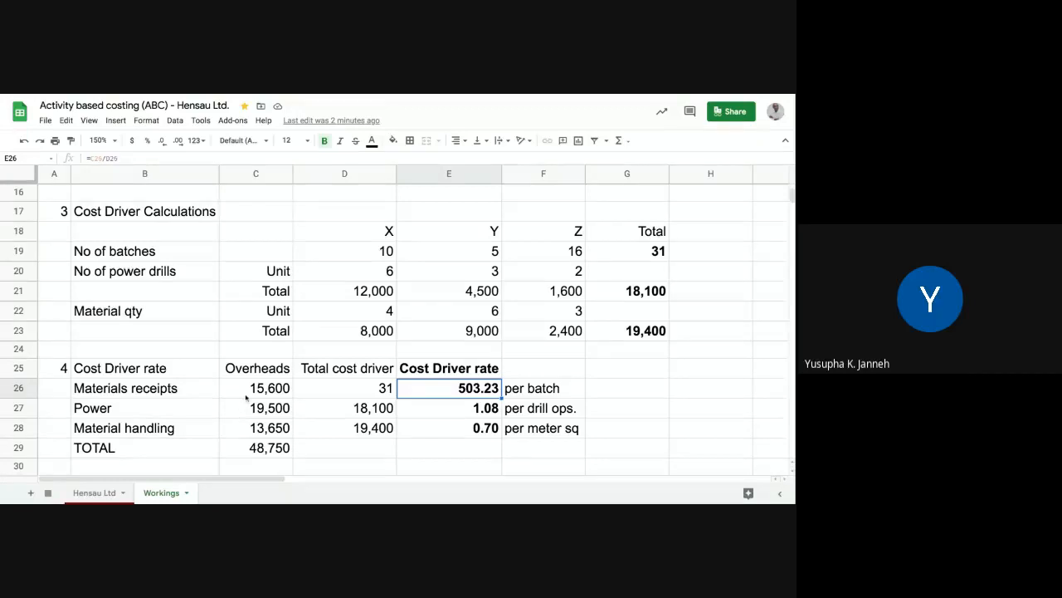
scroll(247, 397, down, 3)
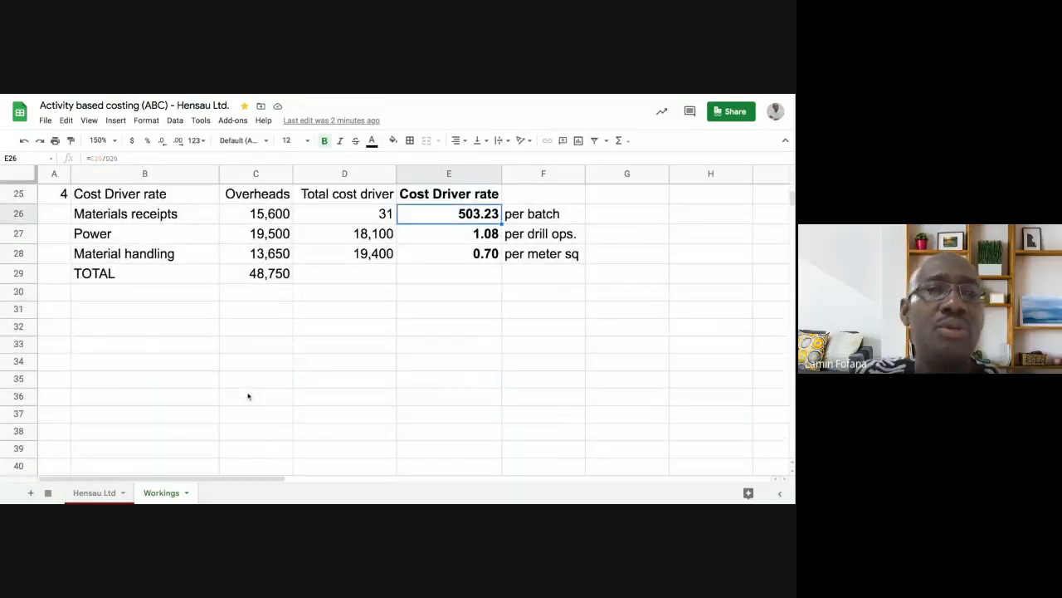
click(94, 492)
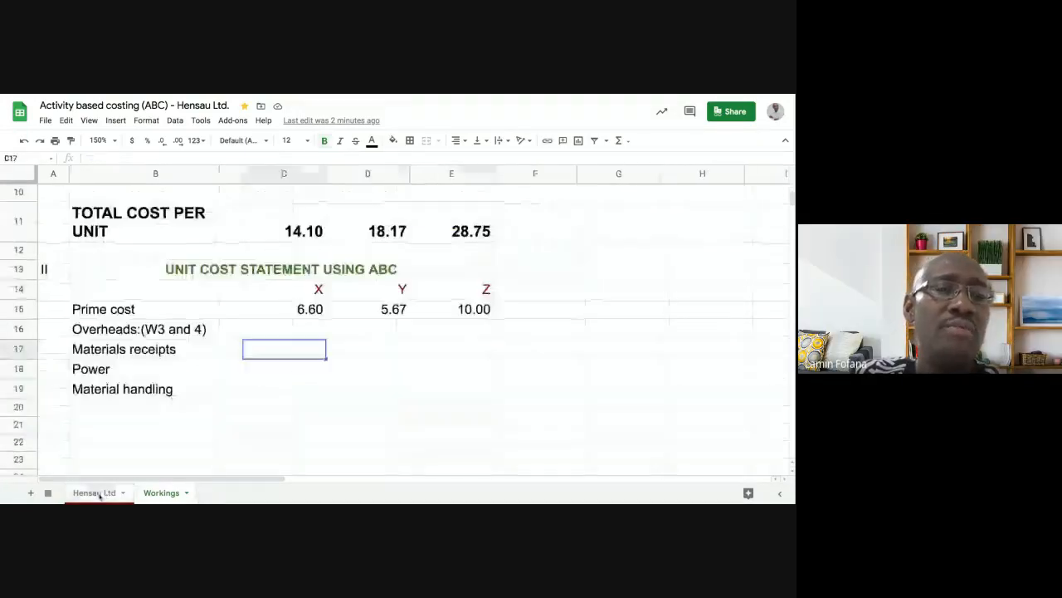
click(234, 355)
click(268, 351)
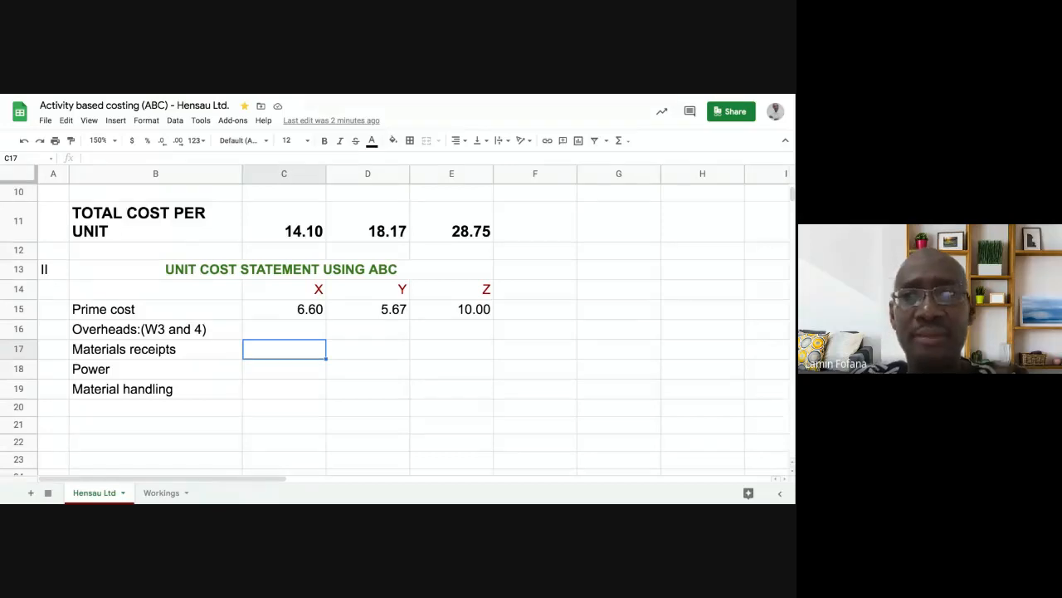
click(266, 373)
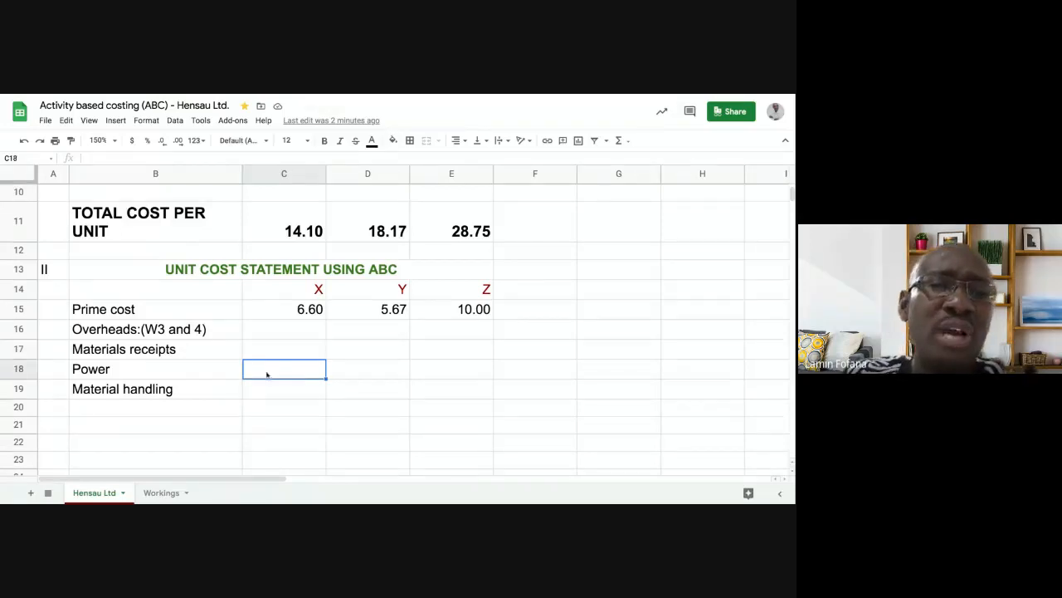
click(278, 349)
click(163, 493)
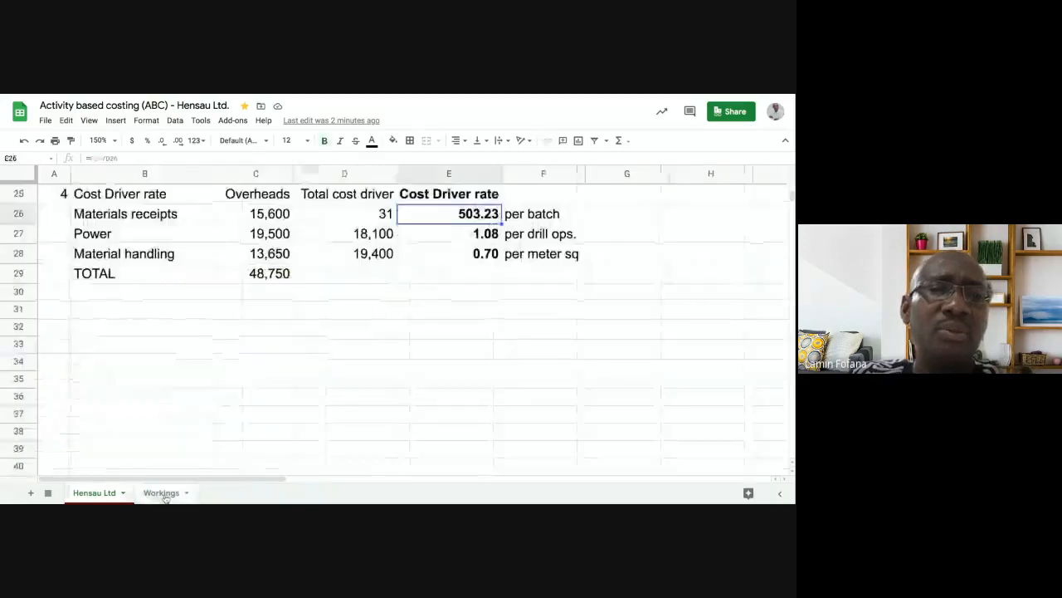
click(448, 237)
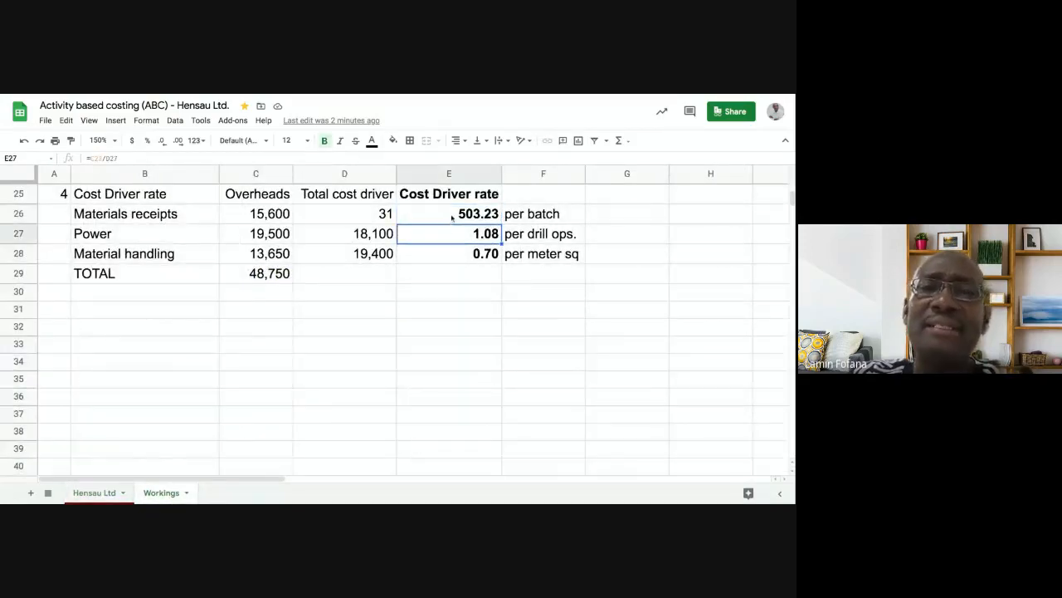
click(452, 218)
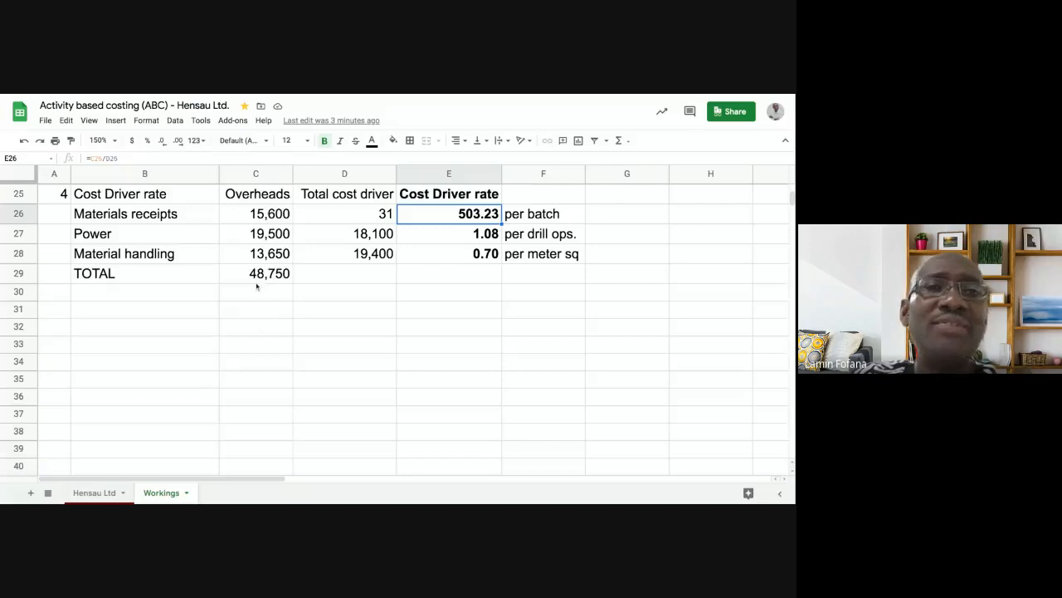
click(97, 494)
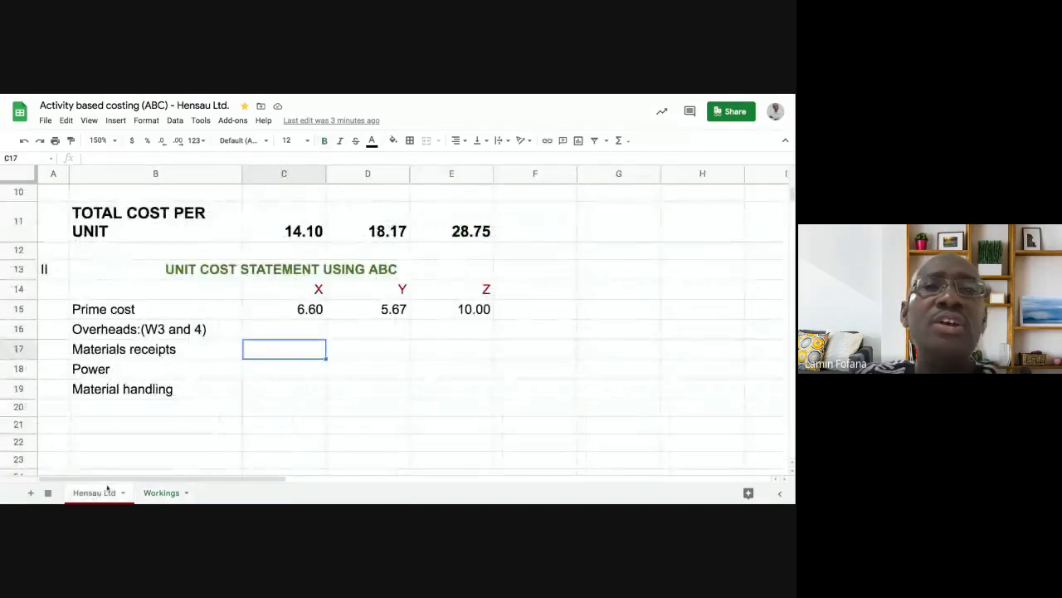
- Compare the Hensau Ltd statement with the Workings cost driver rates (503.23, 1.08, 0.70), ending on Workings
click(160, 493)
scroll(309, 289, up, 3)
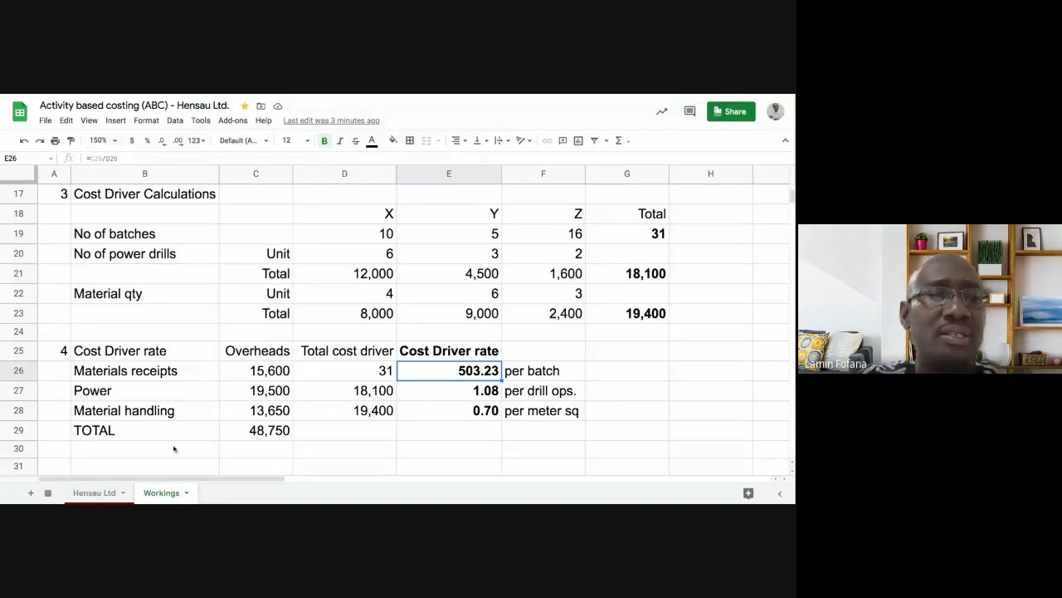
click(95, 493)
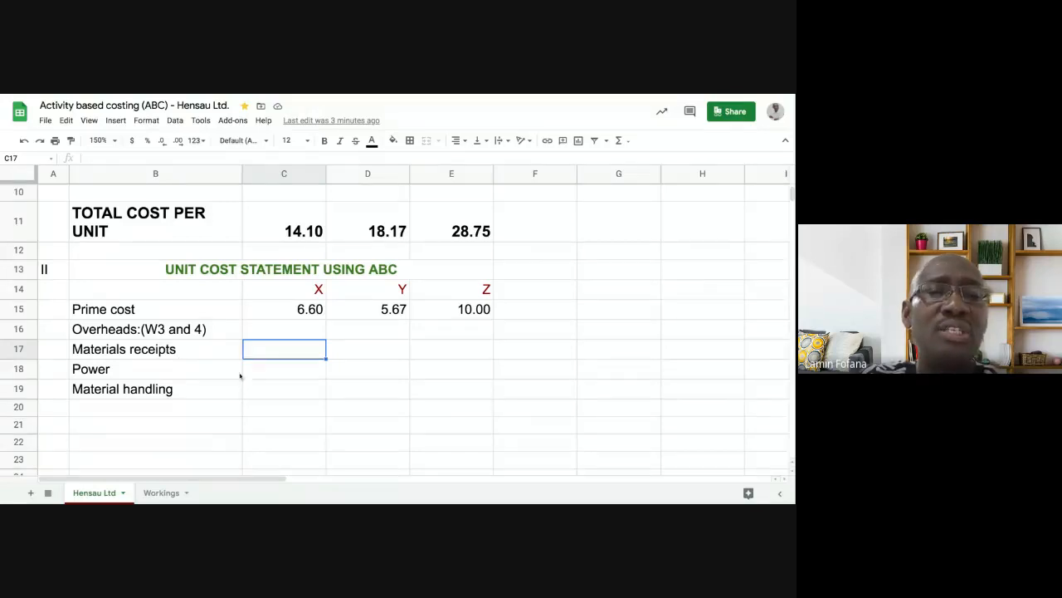
click(166, 493)
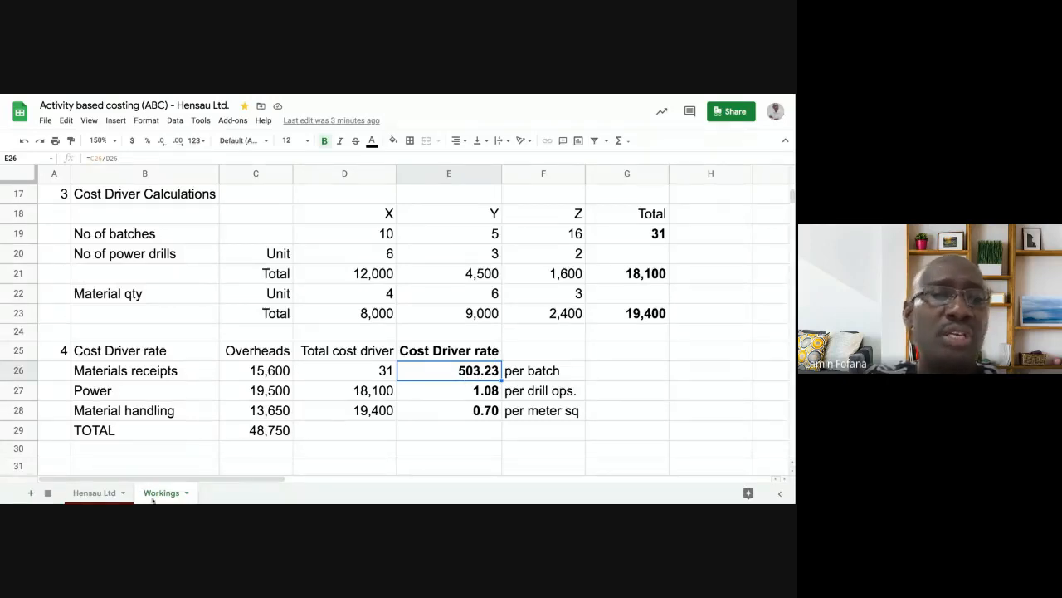
click(101, 495)
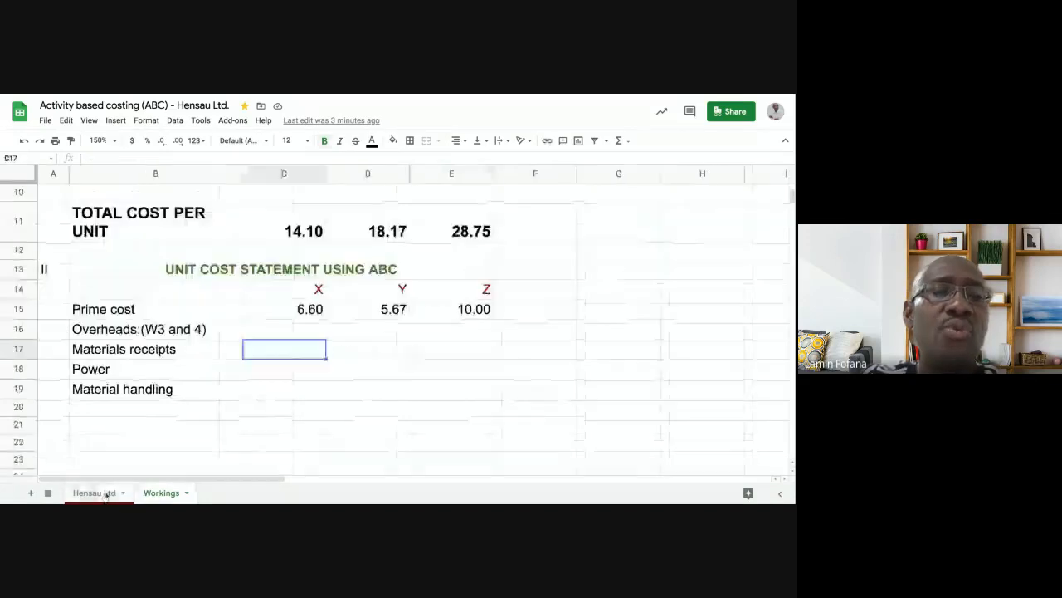
click(158, 494)
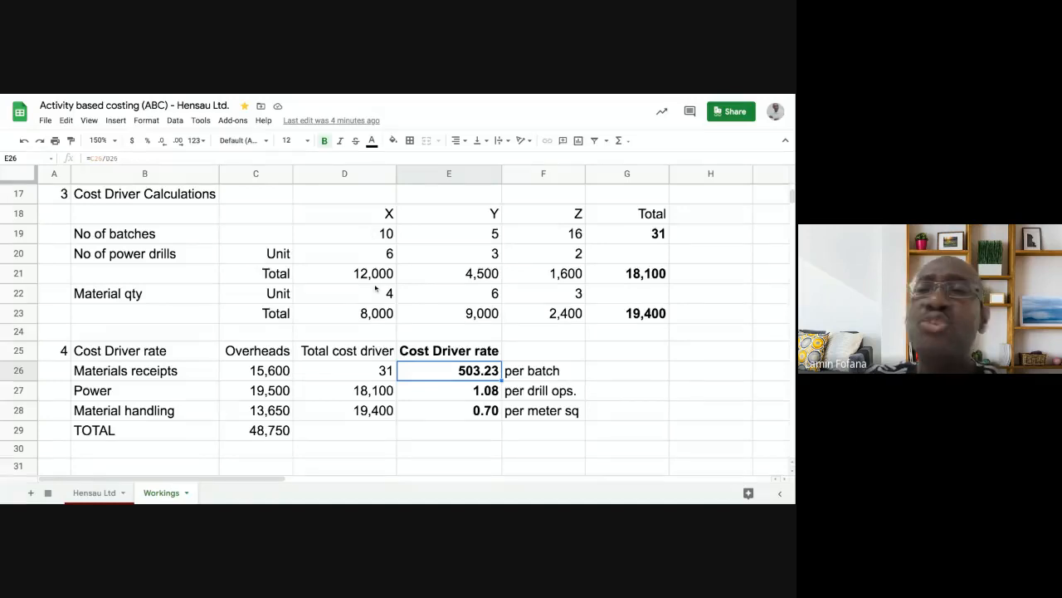
scroll(355, 282, up, 3)
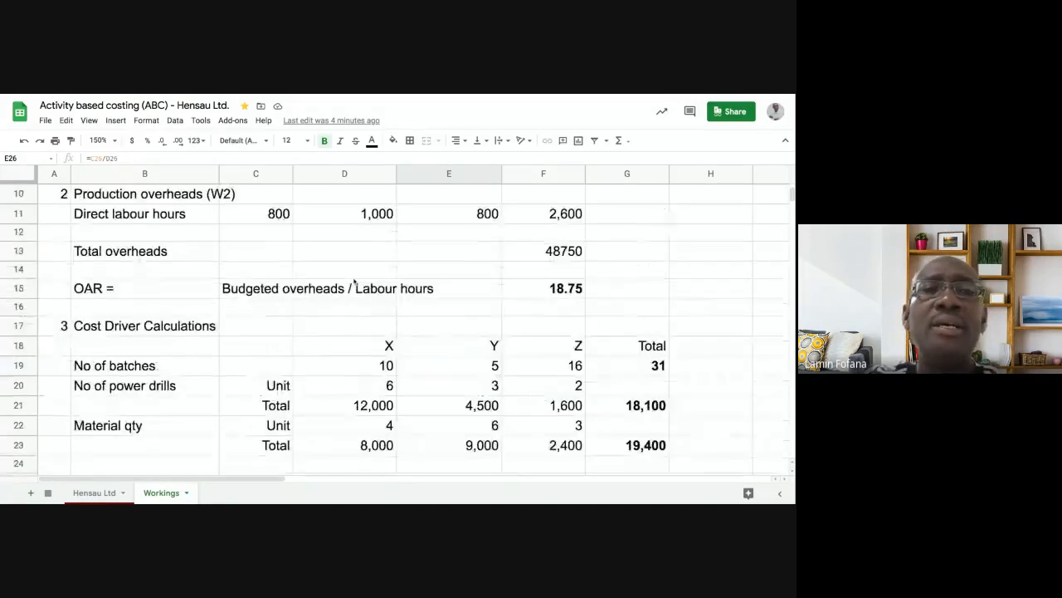
scroll(338, 280, up, 4)
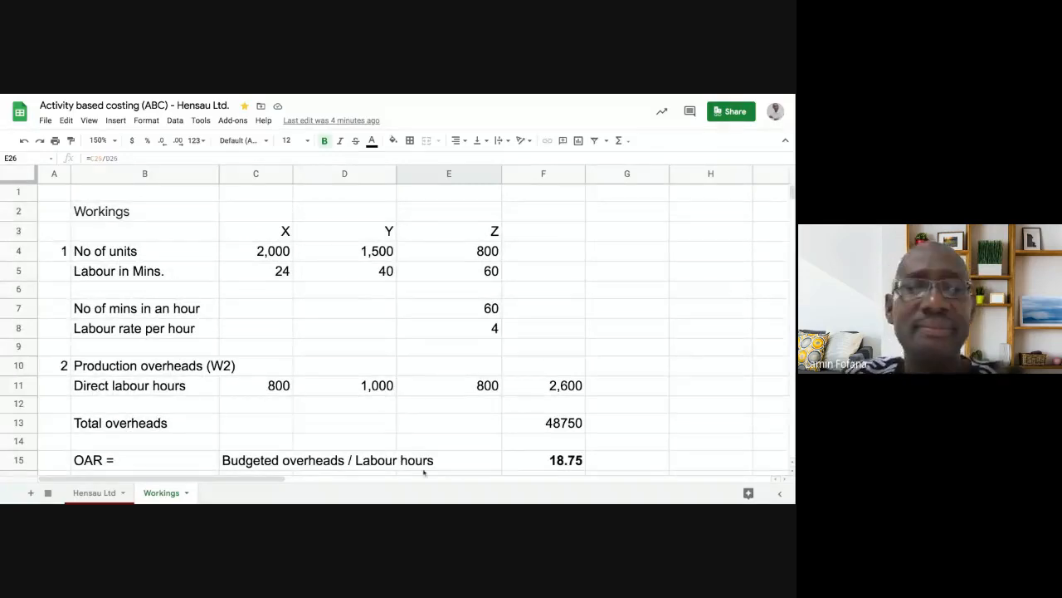
click(107, 495)
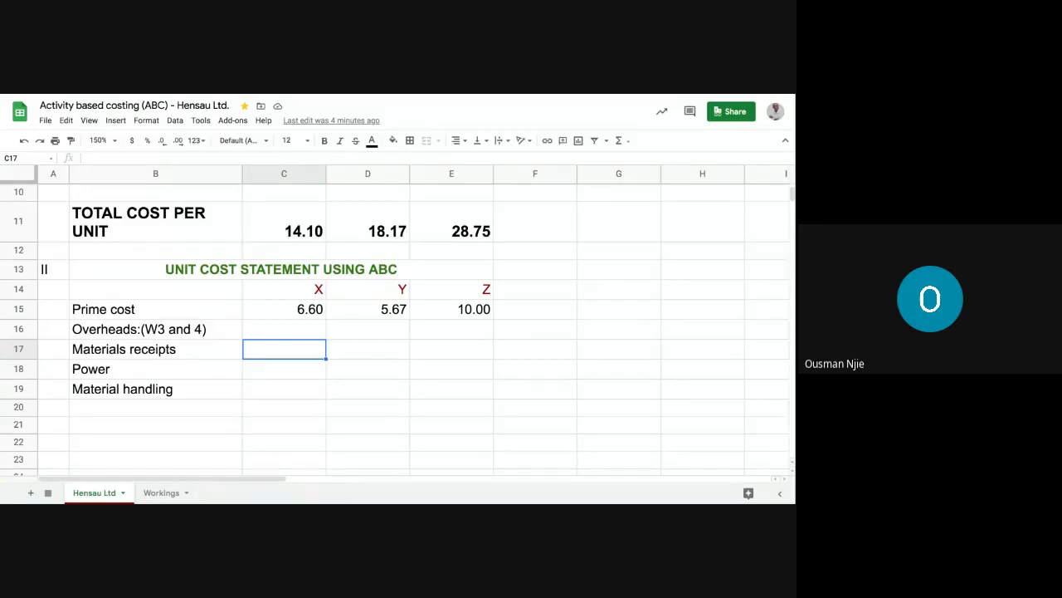
click(155, 493)
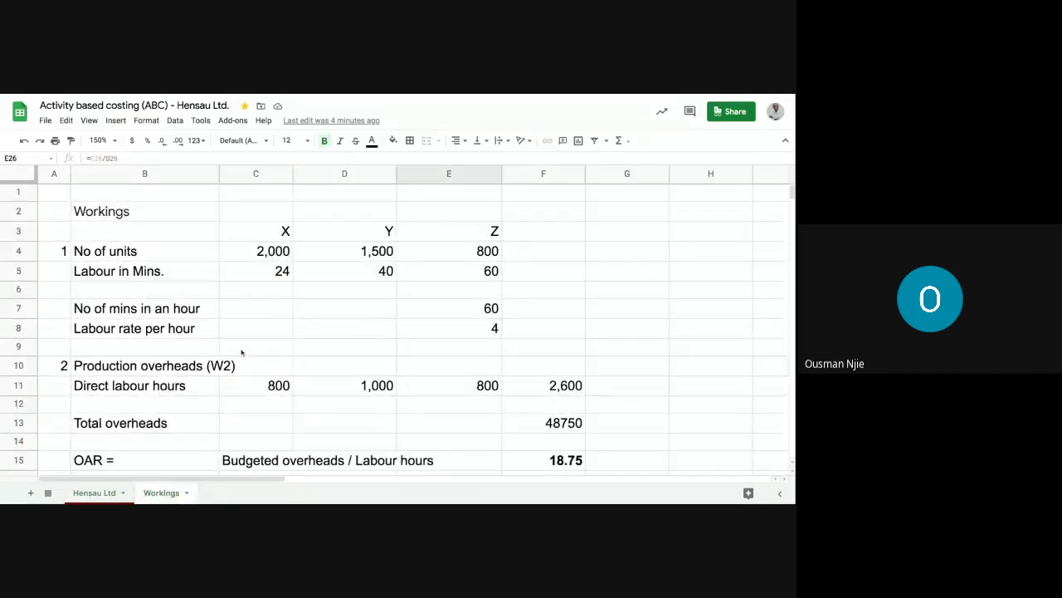
scroll(242, 353, down, 1)
scroll(241, 353, down, 1)
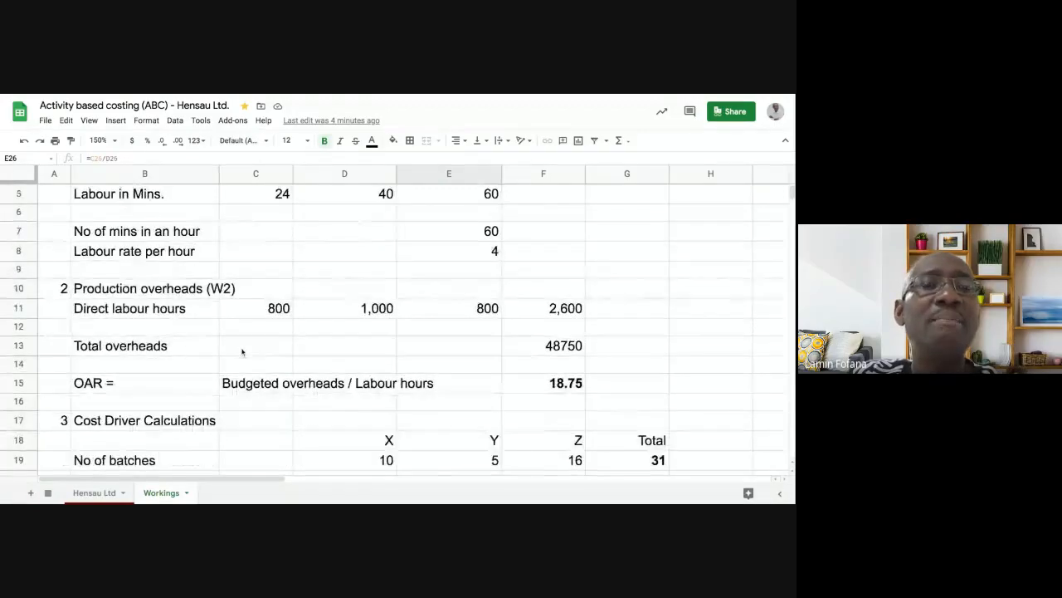
scroll(242, 353, up, 2)
click(253, 251)
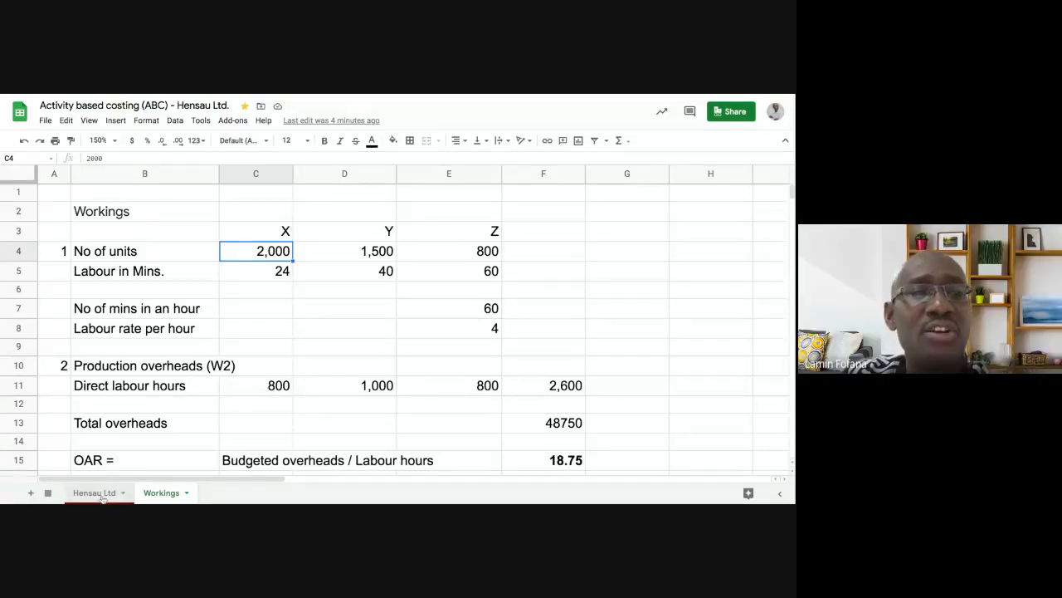
- Review the Workings per-batch label and the units figures for X (2,000), Y and Z
scroll(280, 434, down, 5)
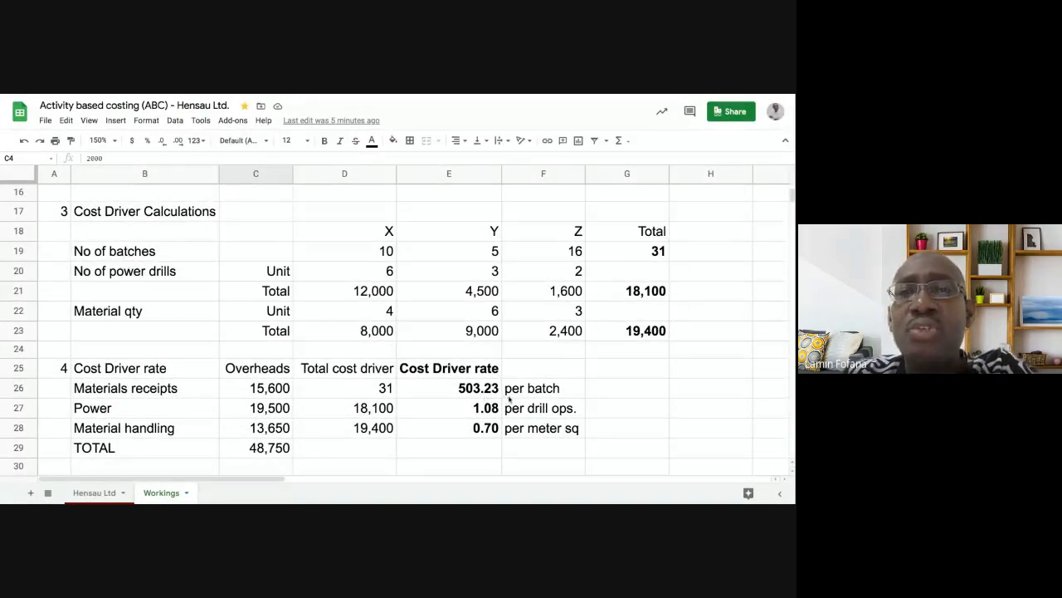
click(532, 390)
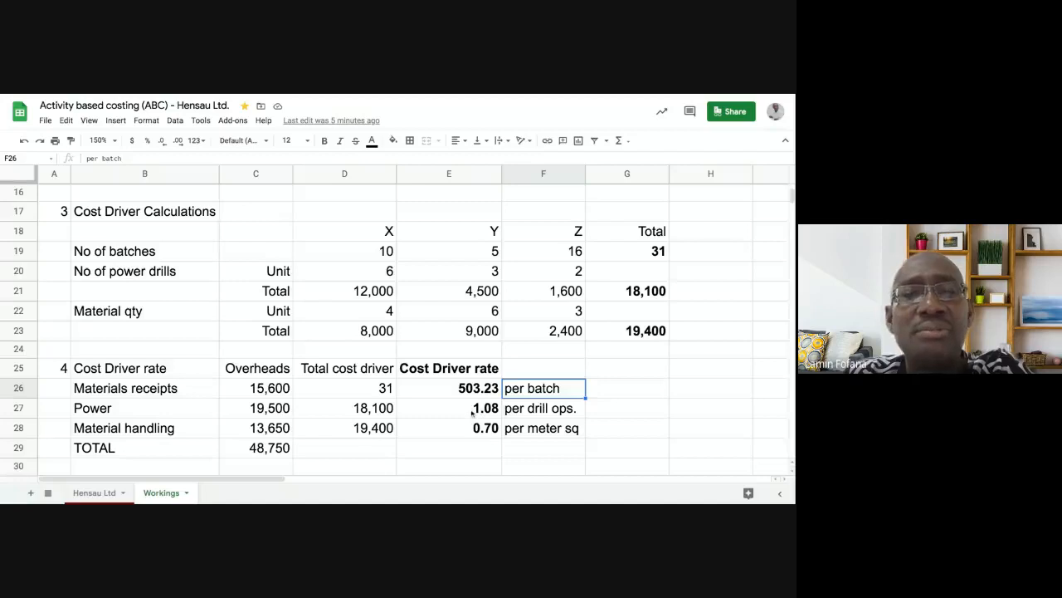
scroll(473, 413, up, 2)
scroll(471, 413, up, 1)
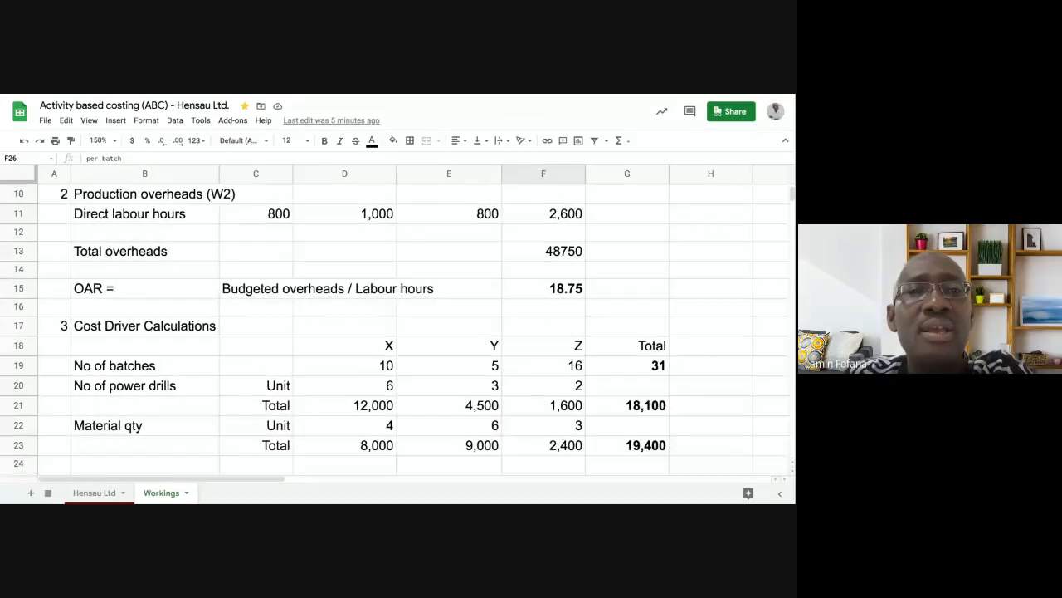
scroll(471, 412, down, 1)
scroll(471, 413, up, 4)
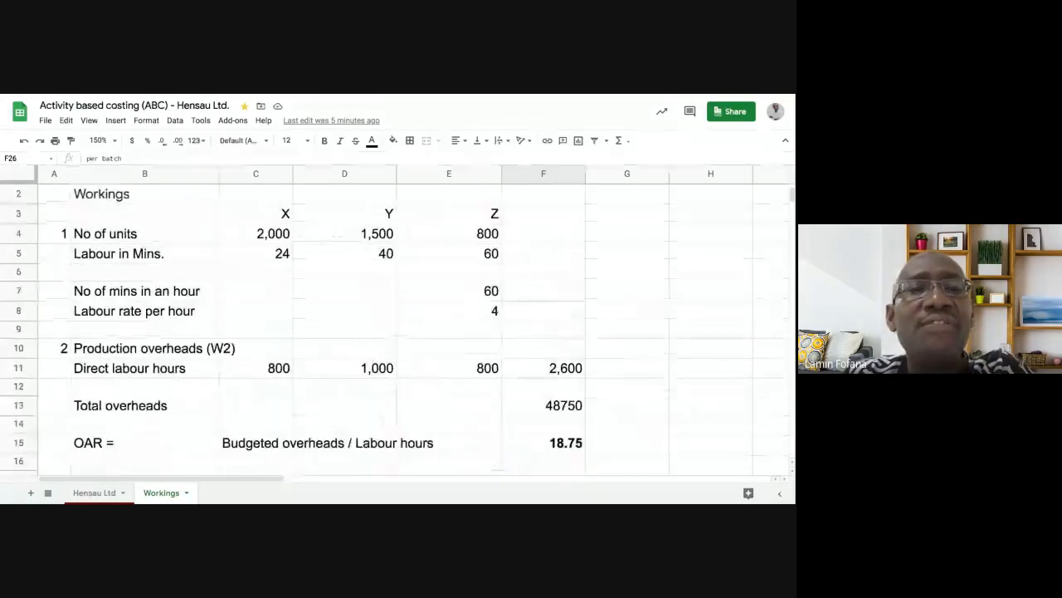
click(269, 257)
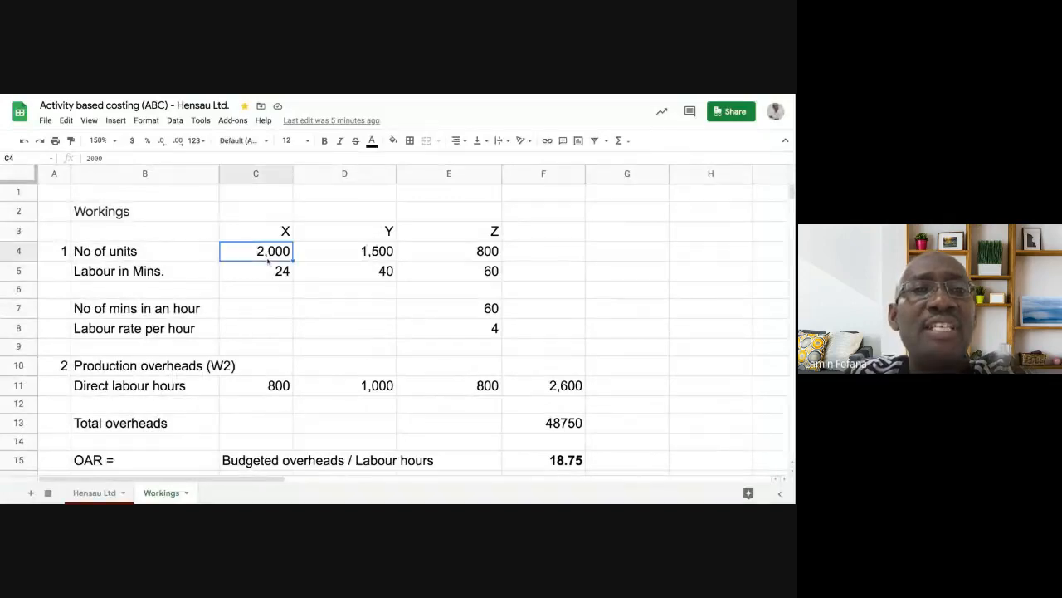
click(338, 260)
click(433, 252)
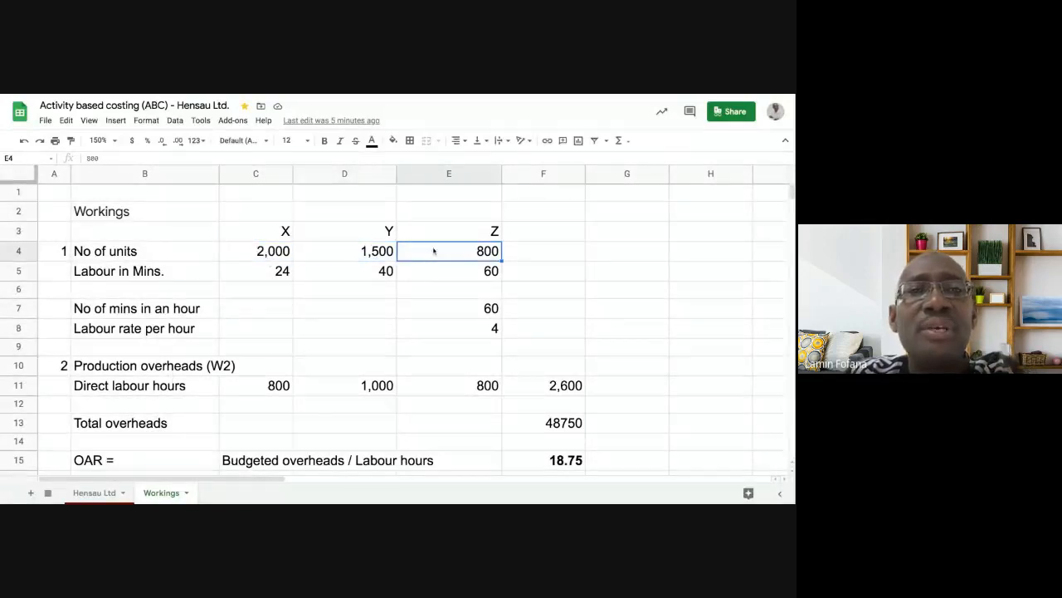
click(270, 253)
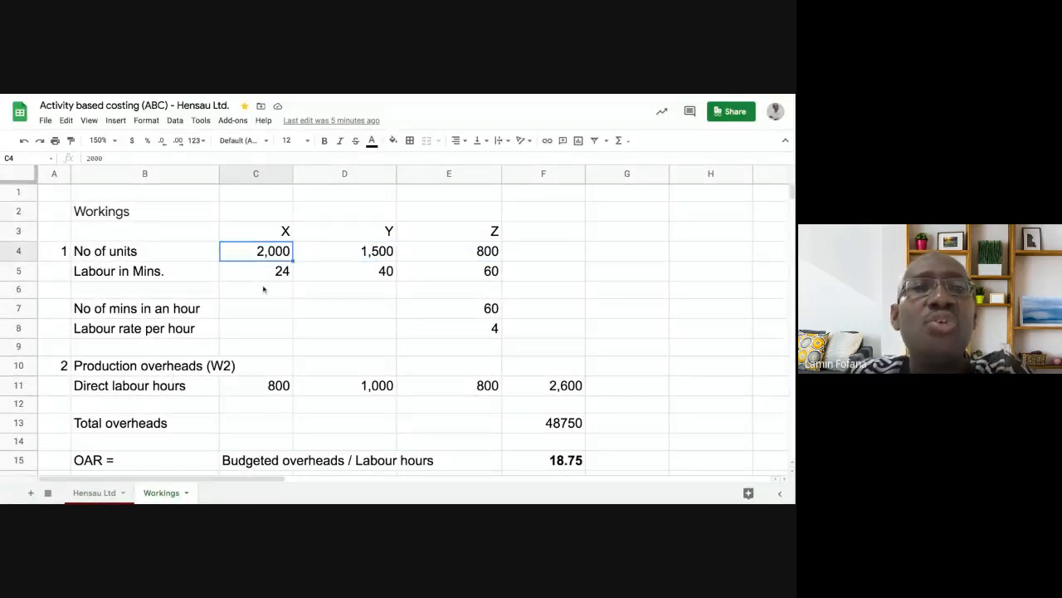
- Scroll through the rest of Workings and go back to the Hensau Ltd statement
scroll(265, 289, down, 2)
scroll(264, 288, down, 1)
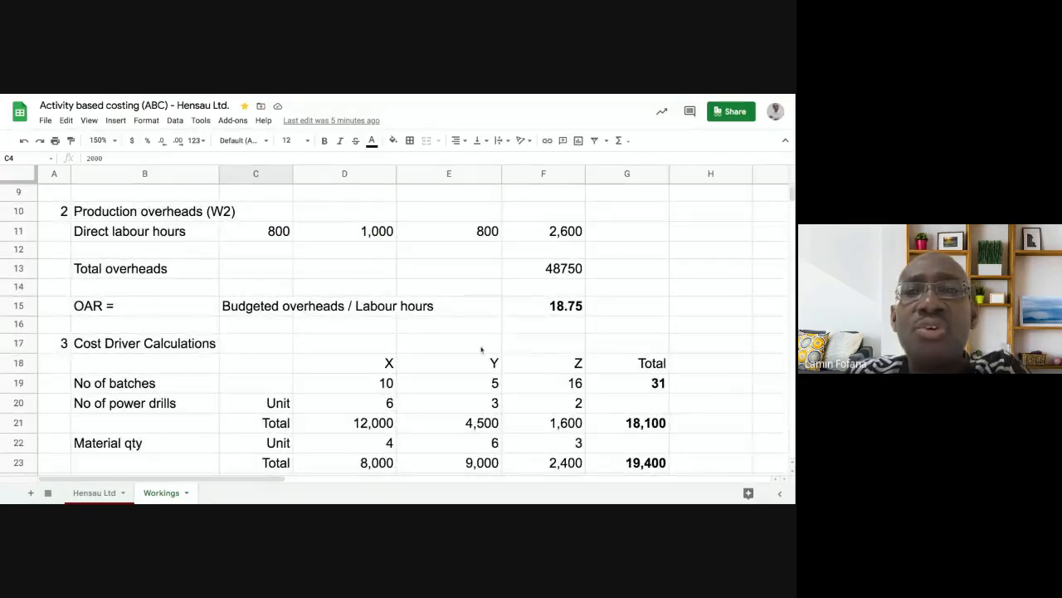
scroll(427, 340, up, 3)
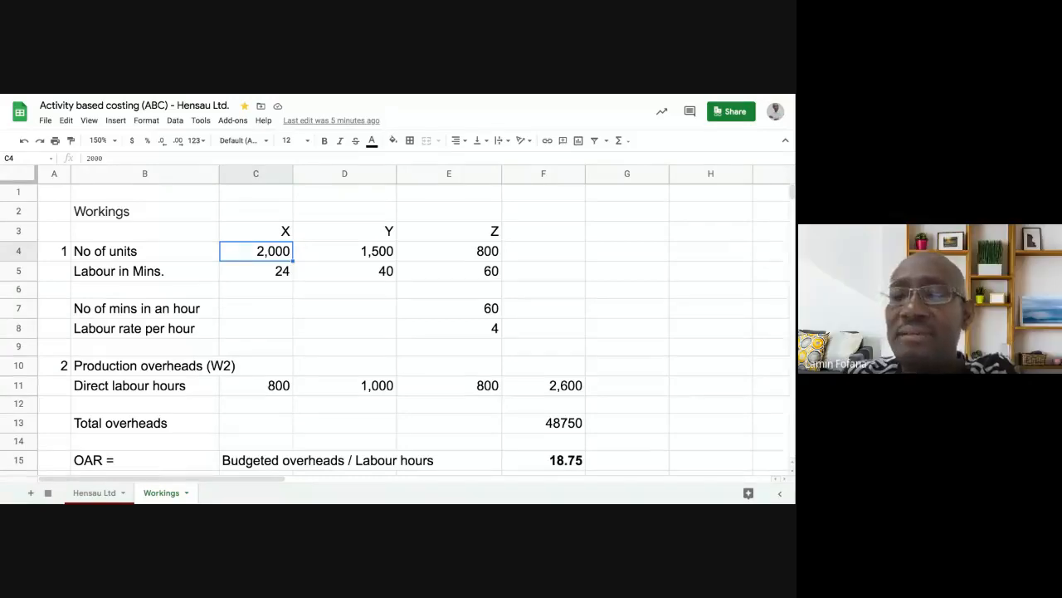
scroll(283, 319, down, 1)
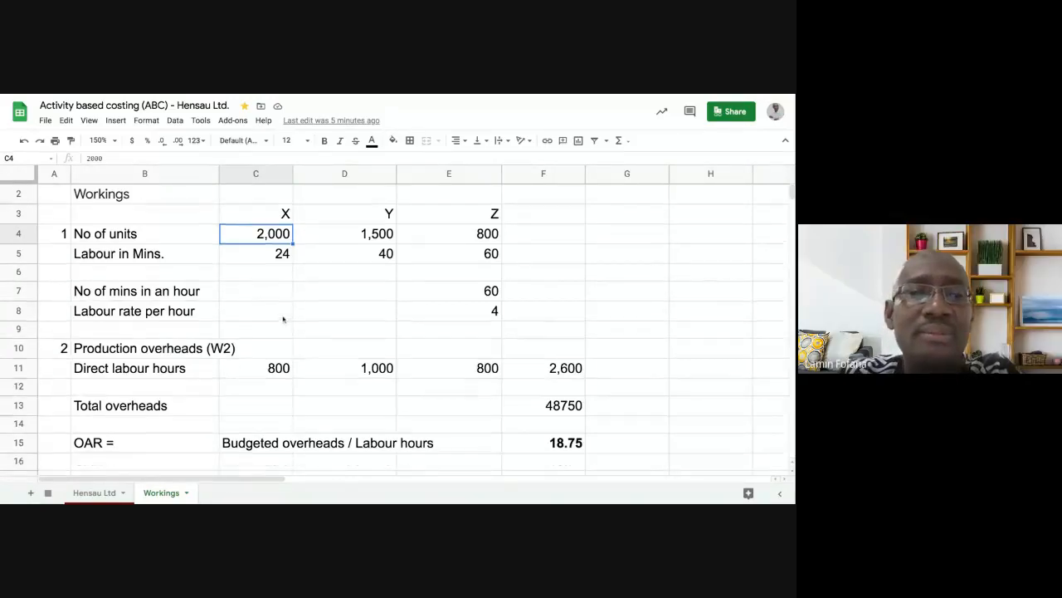
scroll(283, 320, down, 5)
scroll(246, 335, down, 5)
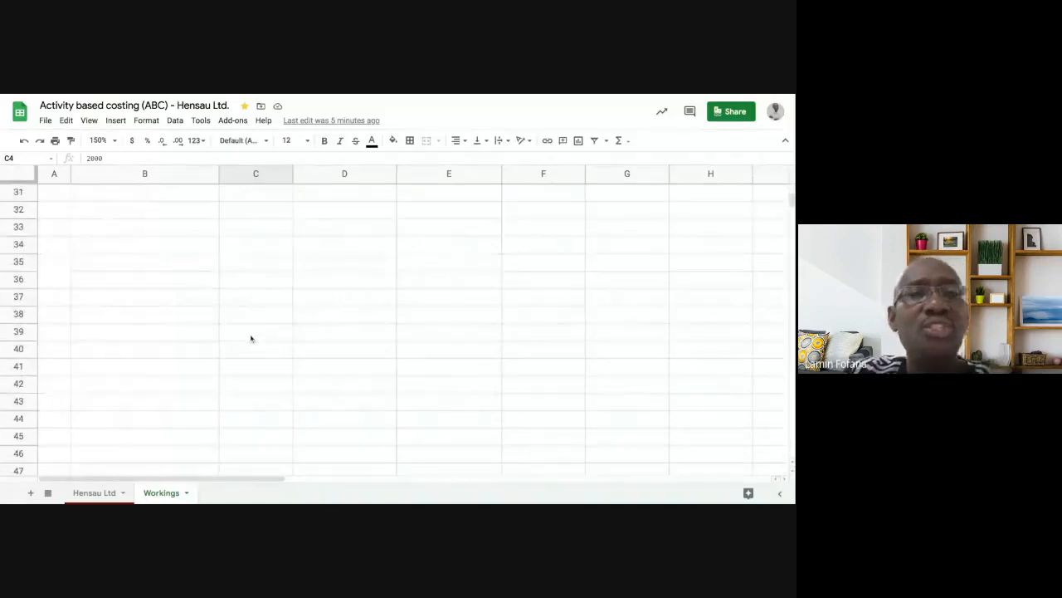
scroll(252, 338, up, 6)
scroll(252, 338, down, 2)
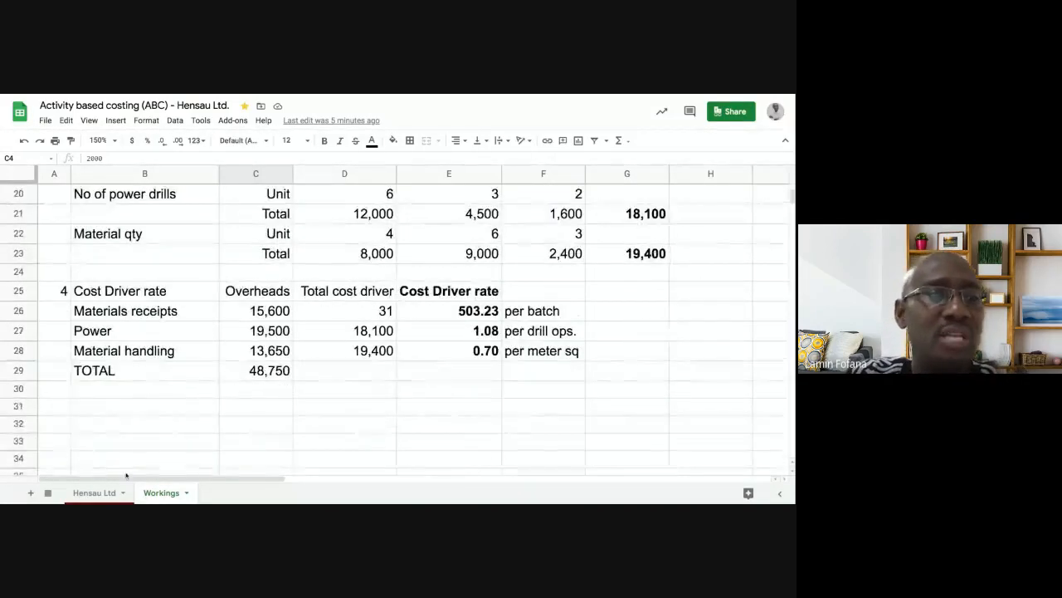
click(94, 492)
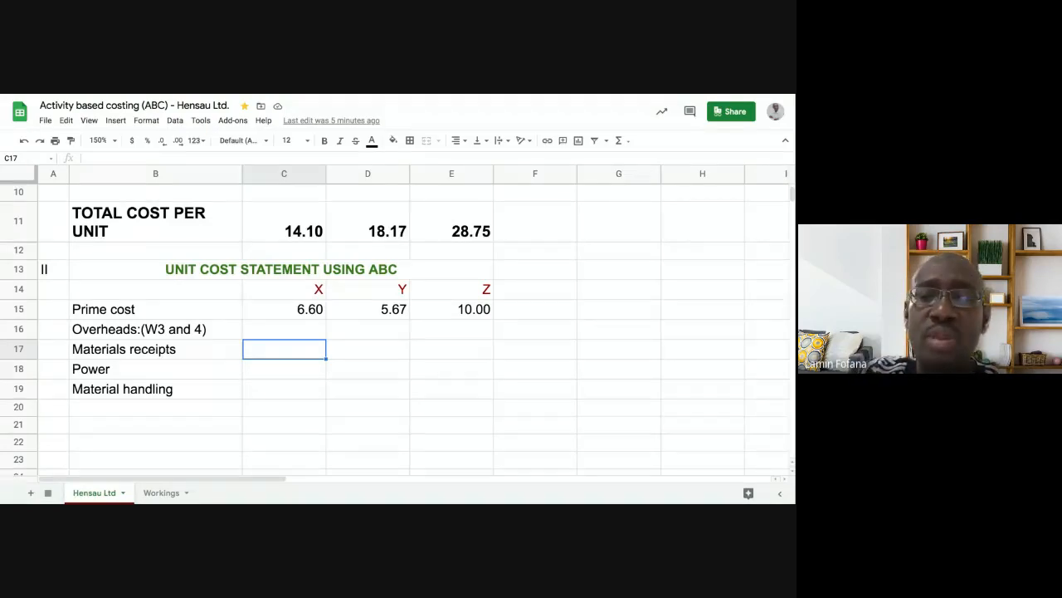
- Start C17's formula as the Workings E26 rate times X's batches in D19, bracketed
text(=)
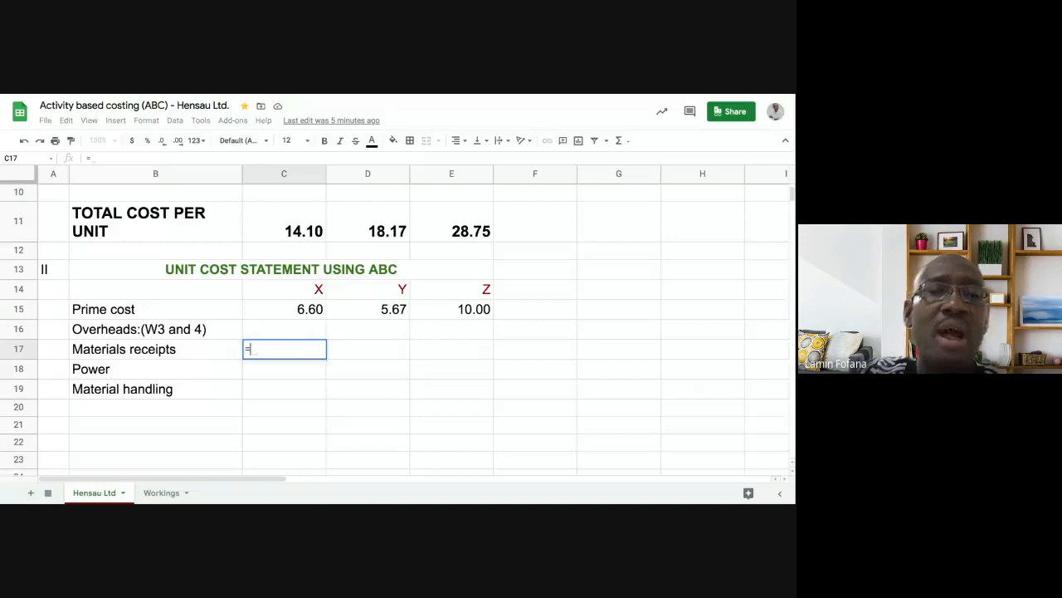
click(163, 497)
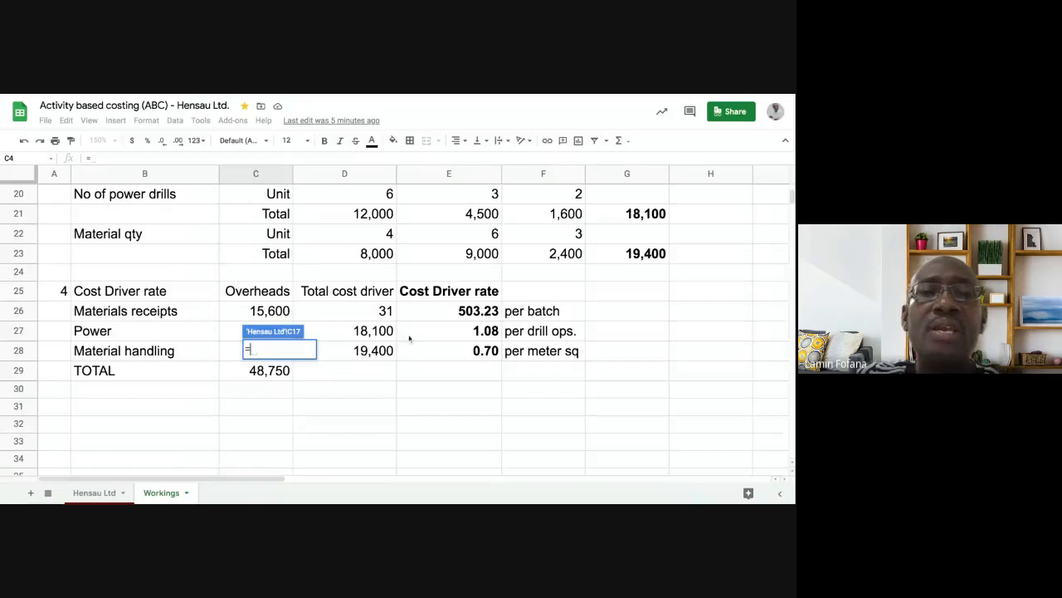
click(440, 313)
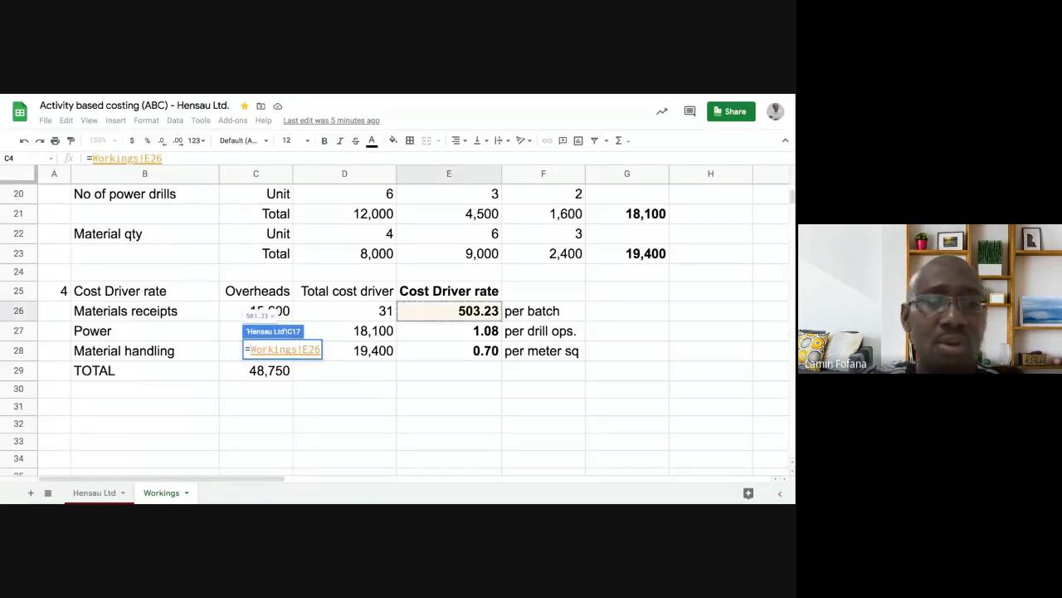
text(*)
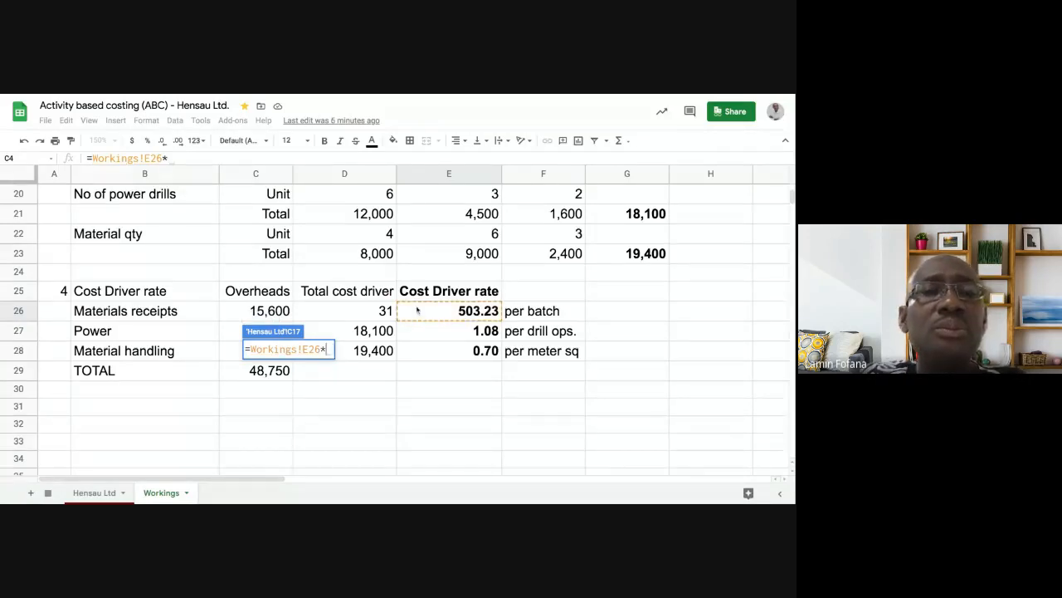
scroll(418, 310, up, 1)
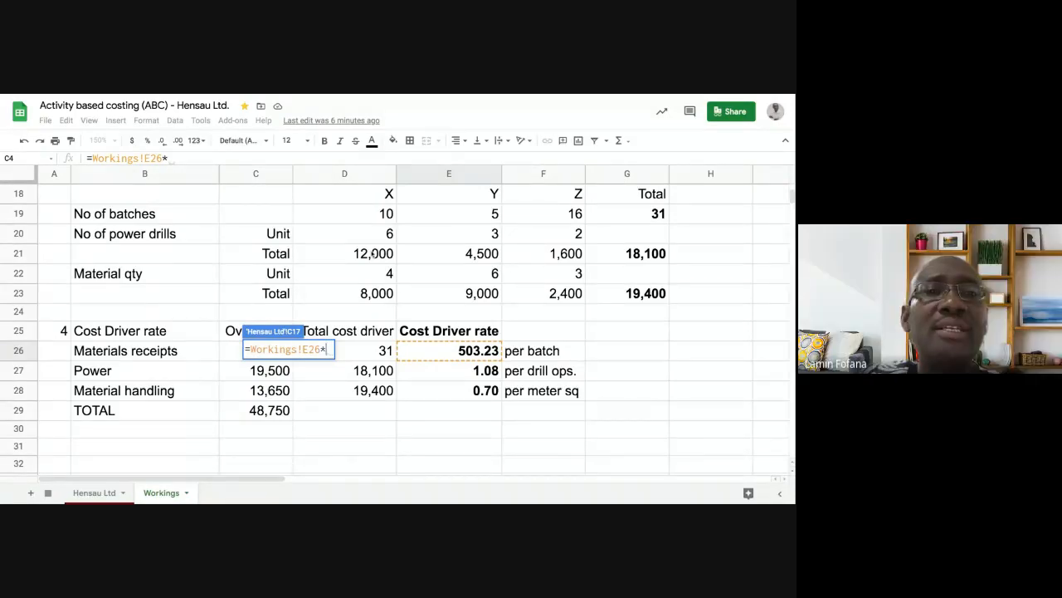
click(364, 218)
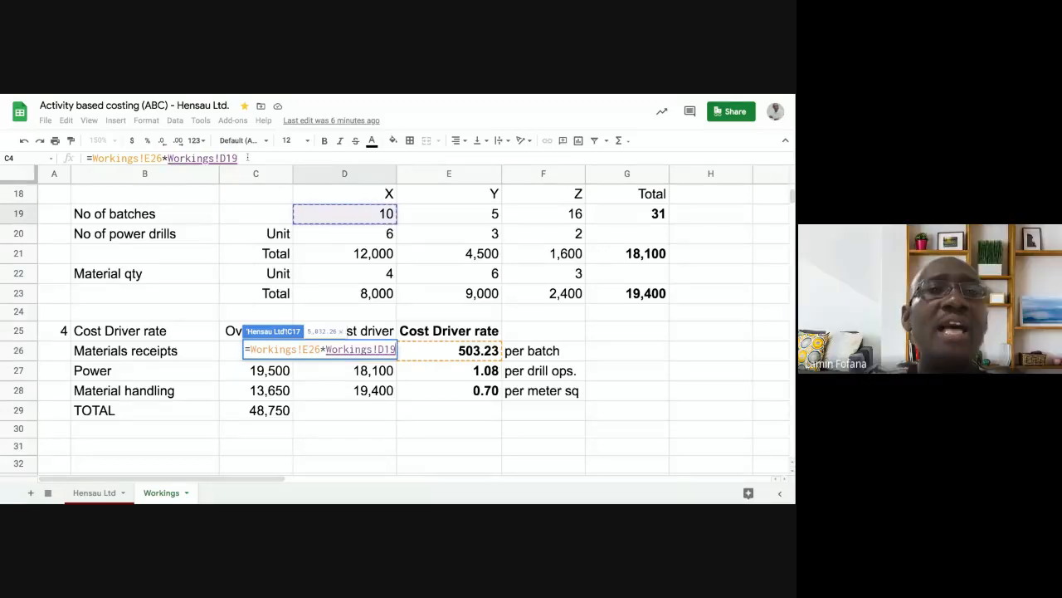
click(247, 158)
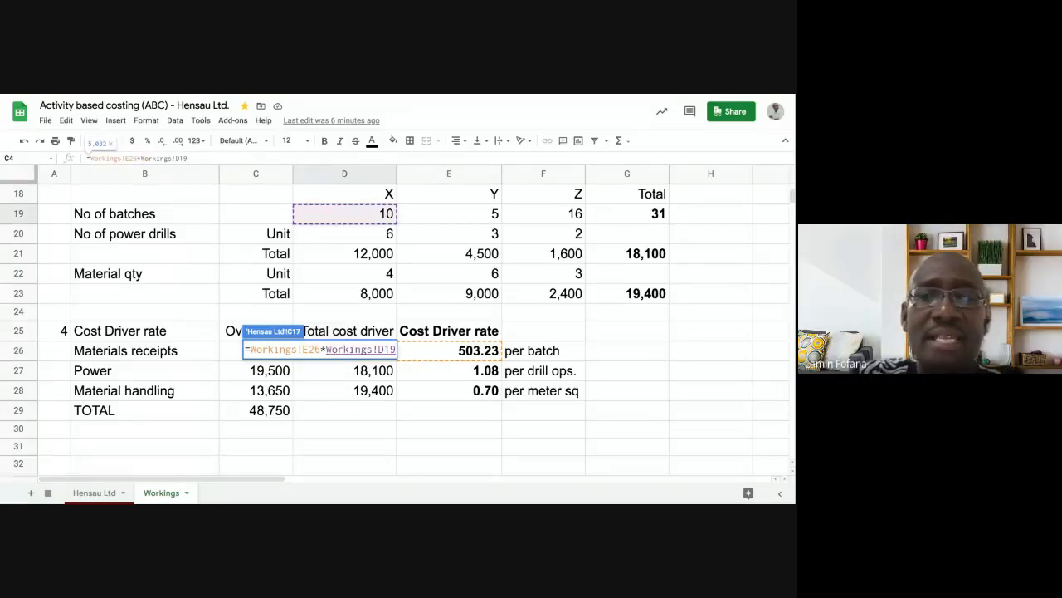
text())
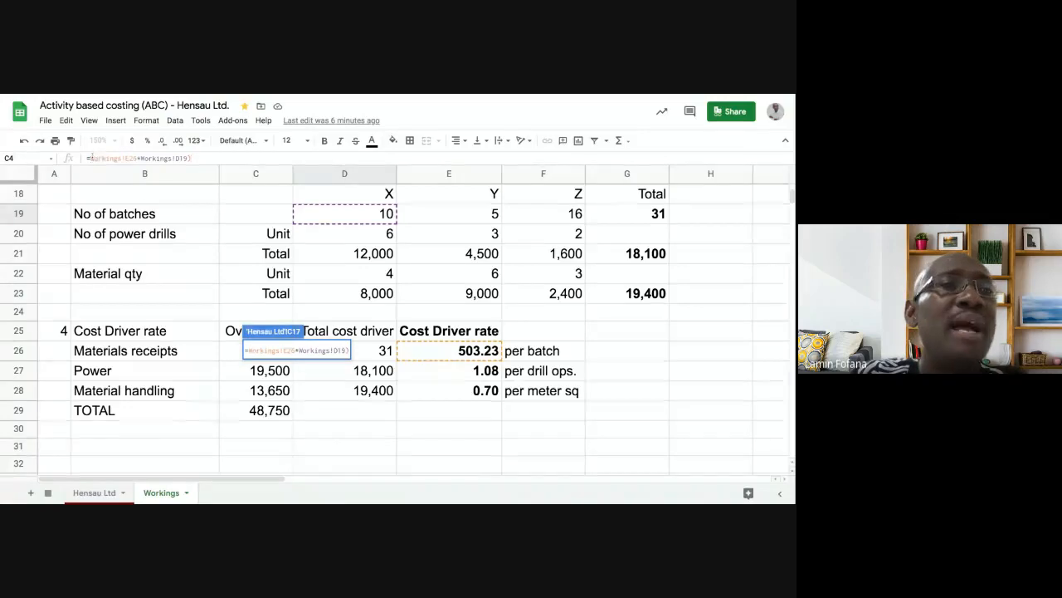
text(()
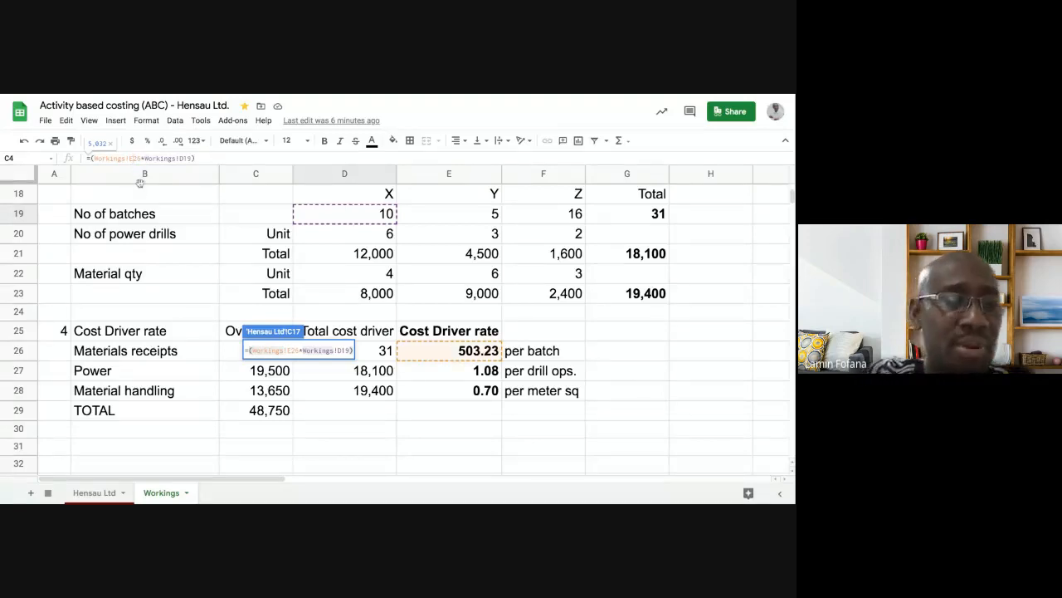
- Make the rate absolute and divide by X's units in Workings!C4, giving 2.52
key(F4)
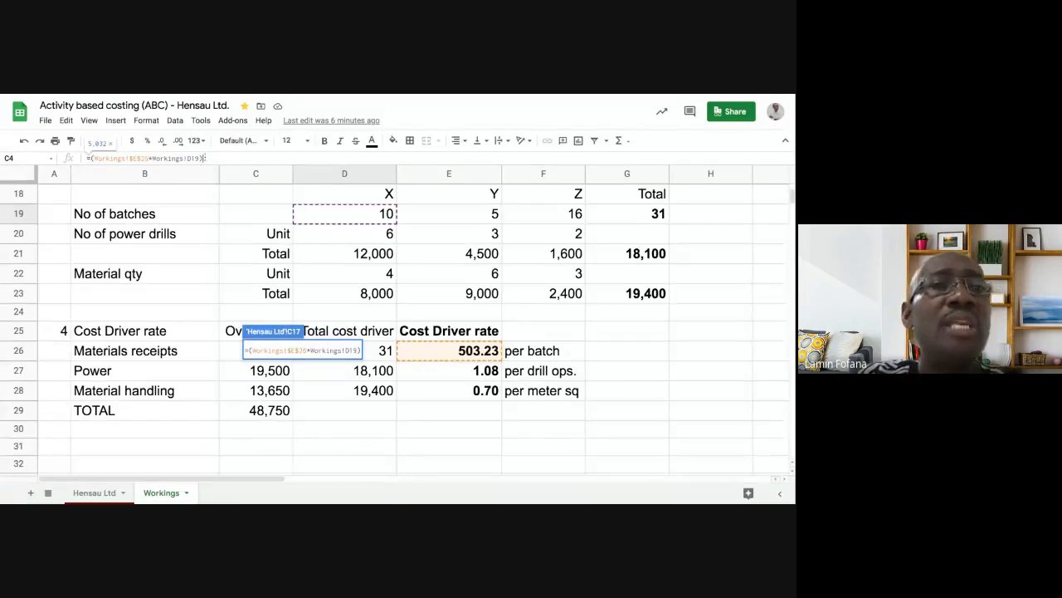
text(/)
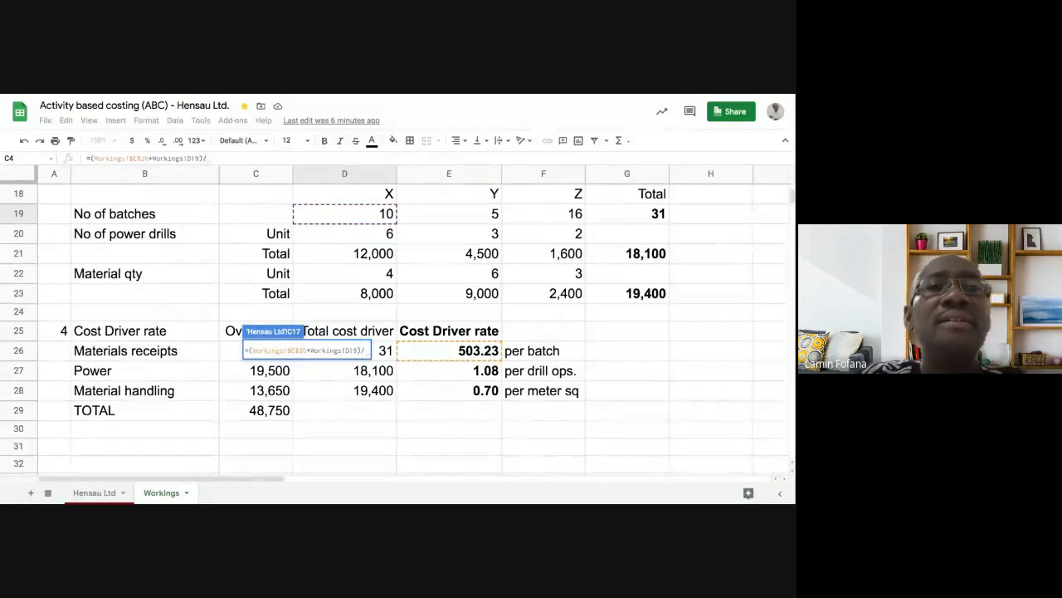
scroll(275, 218, up, 5)
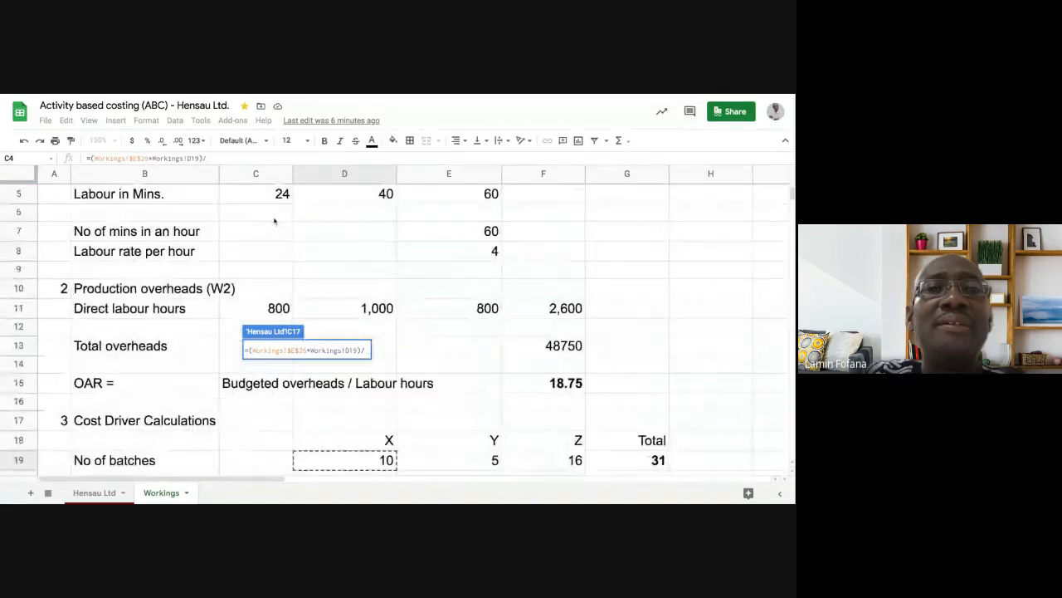
scroll(274, 222, up, 2)
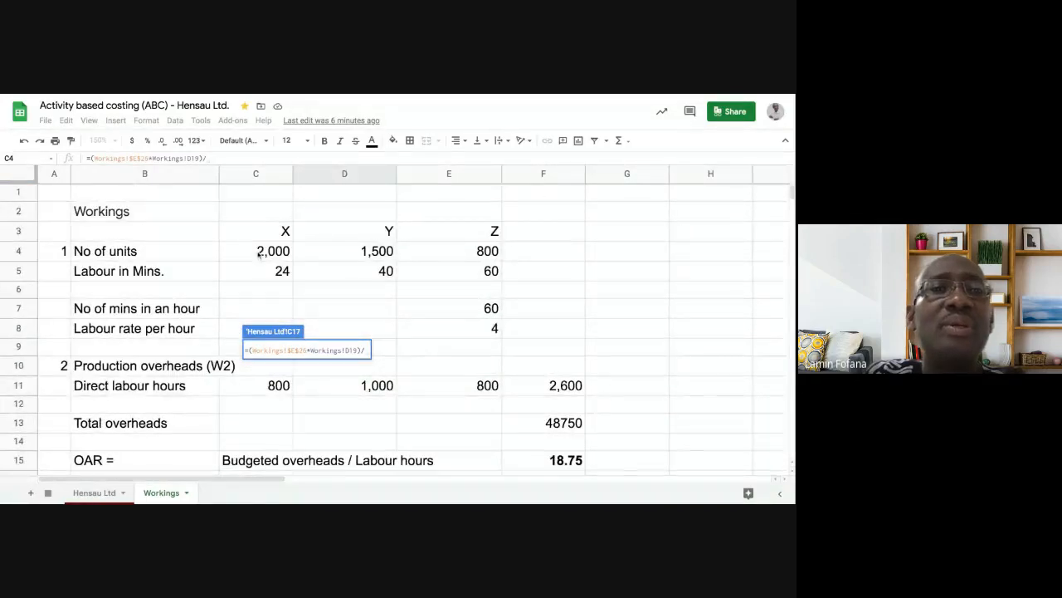
click(260, 255)
key(Return)
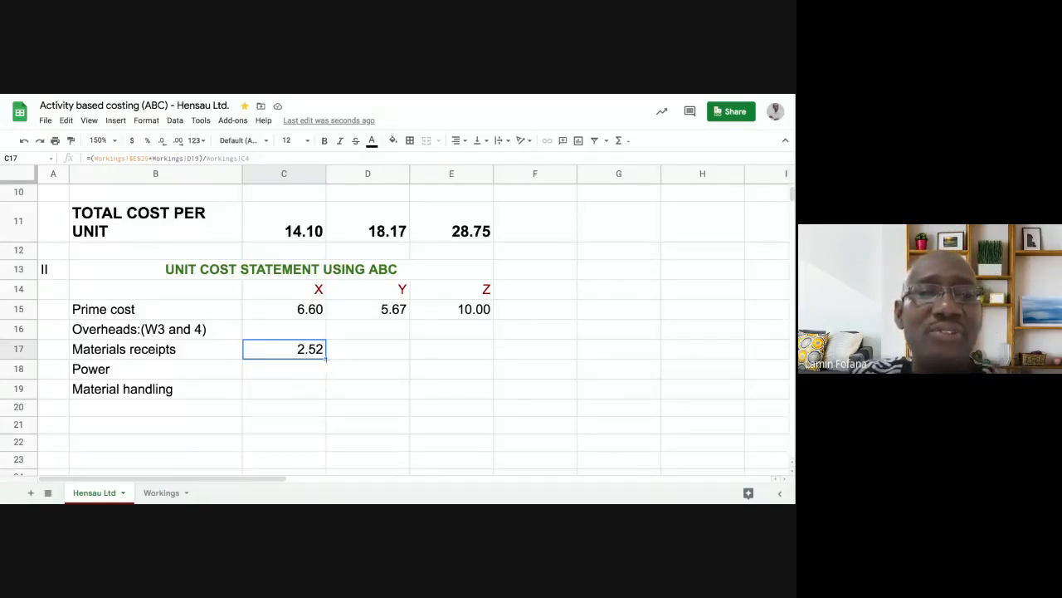
- Fill C17's formula right to D17 and E17, giving 1.68 and 10.06
drag(326, 358, 444, 382)
click(438, 389)
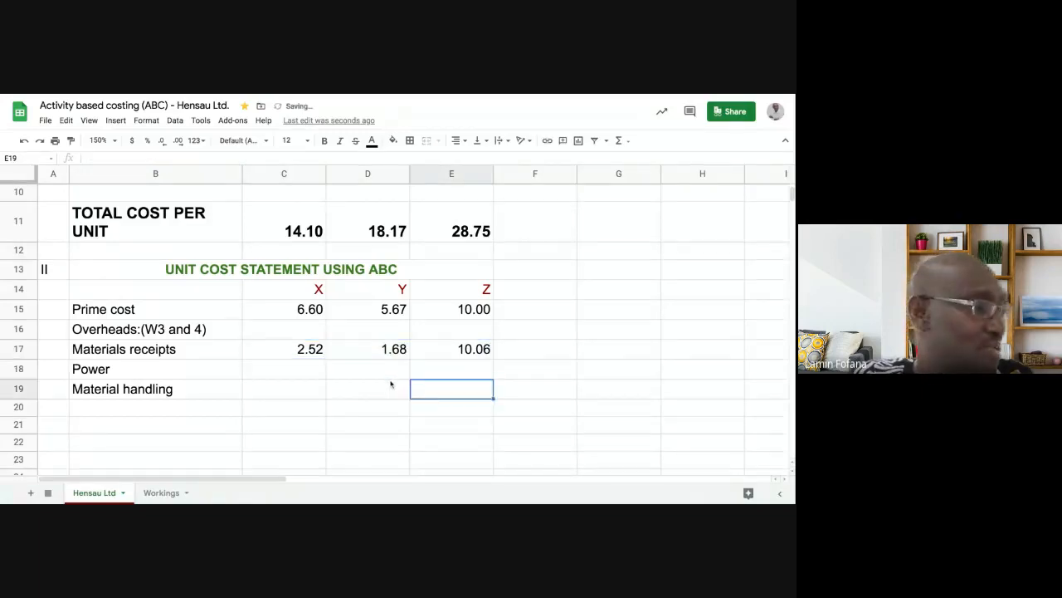
click(440, 352)
click(396, 349)
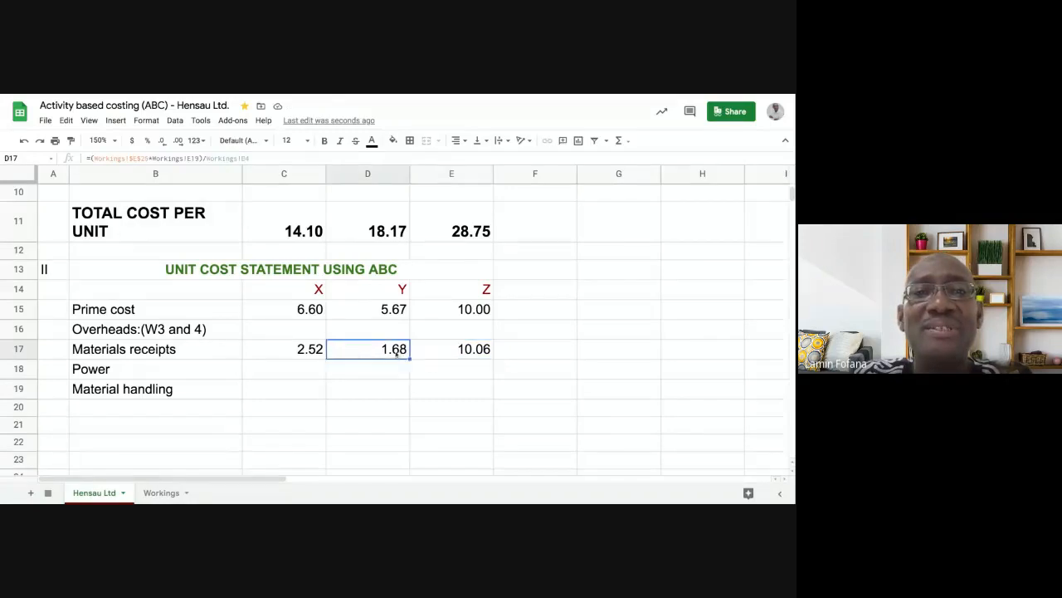
click(313, 350)
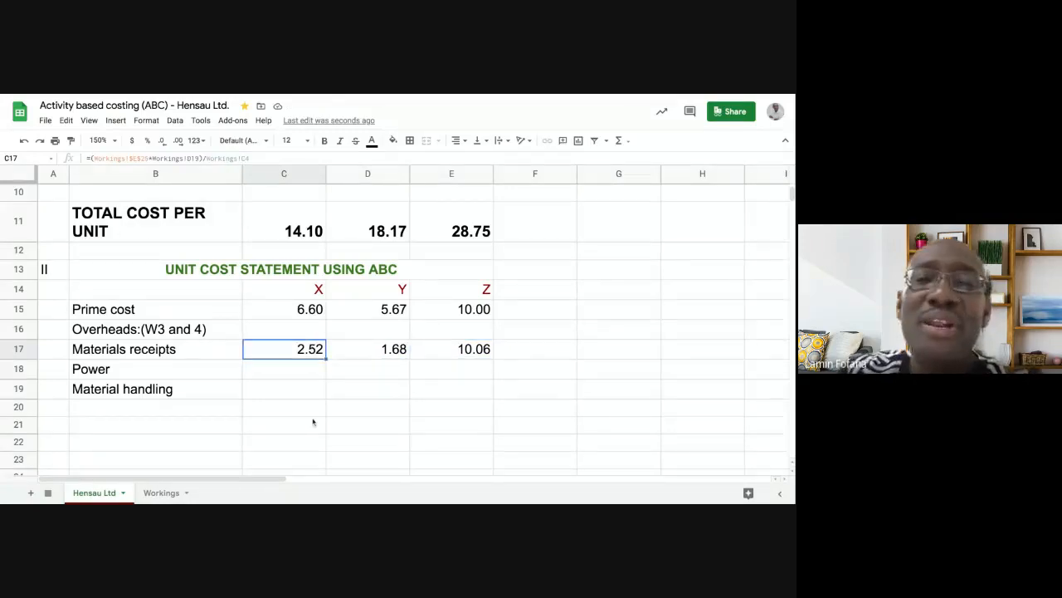
- Compare X's and Y's Materials receipts formulas cell by cell
click(393, 350)
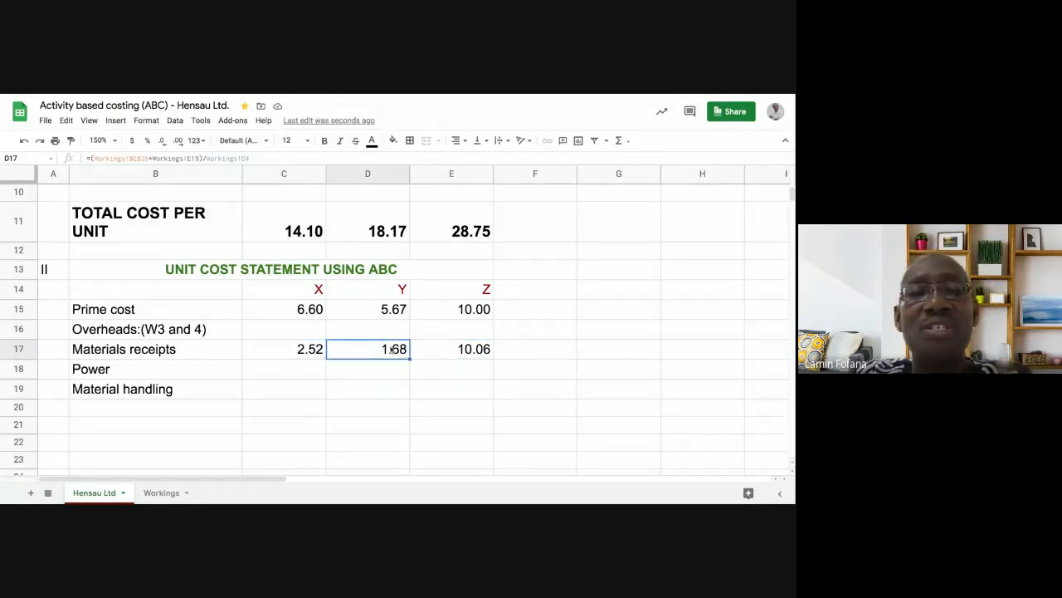
click(312, 354)
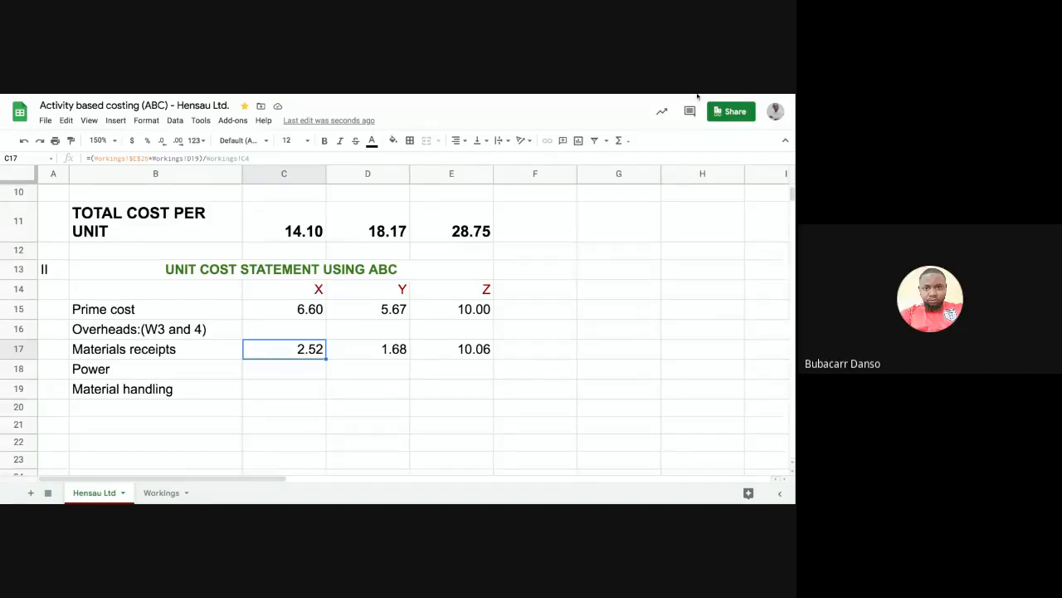
click(366, 355)
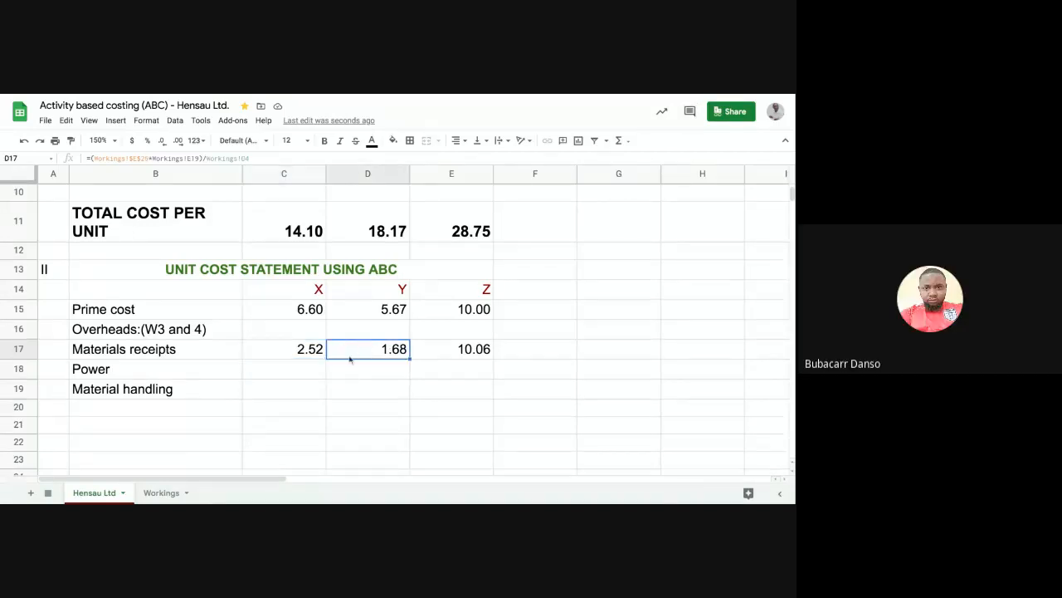
click(309, 353)
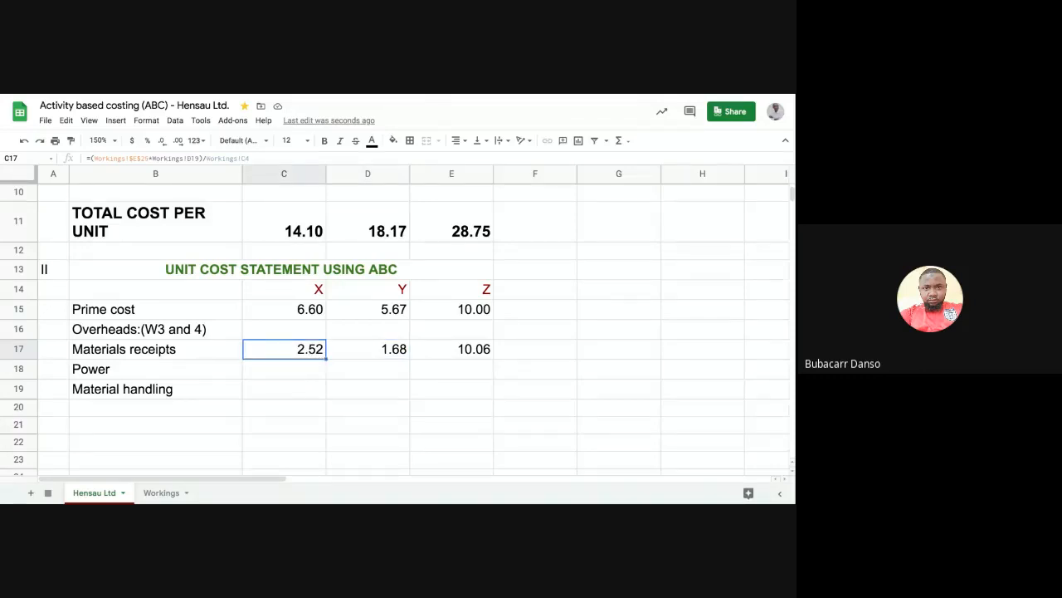
click(346, 348)
click(304, 354)
click(304, 375)
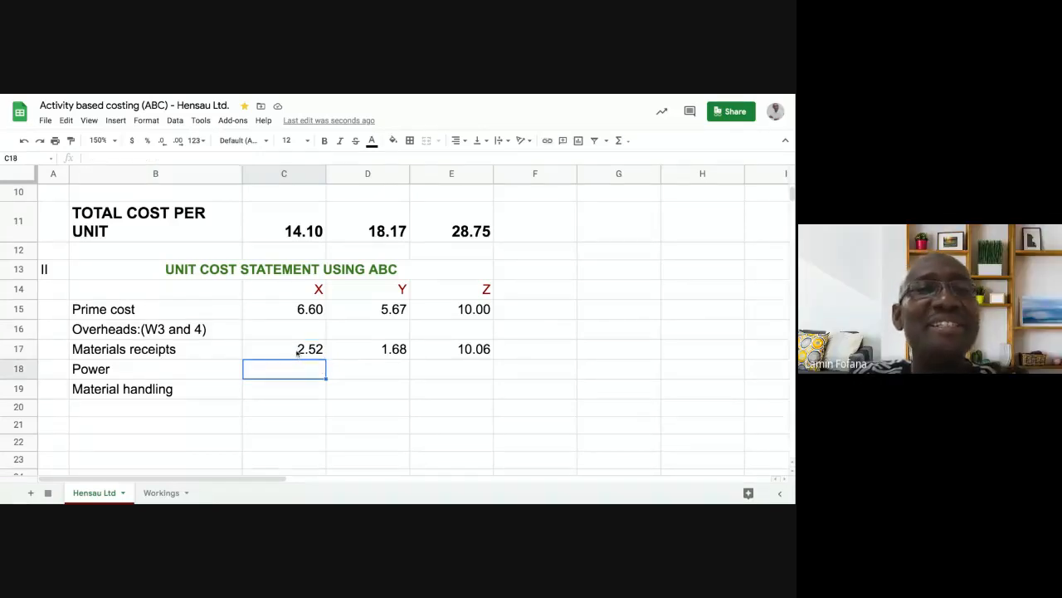
click(297, 352)
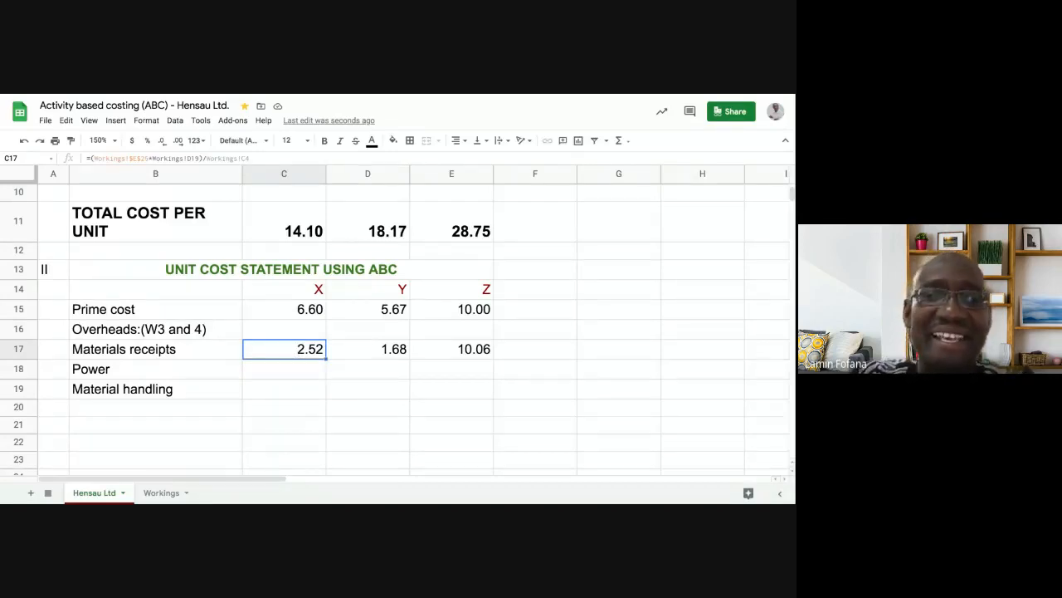
- Undo the Materials receipts formulas for X, Y and Z, leaving C17 empty and selected
click(24, 140)
click(24, 141)
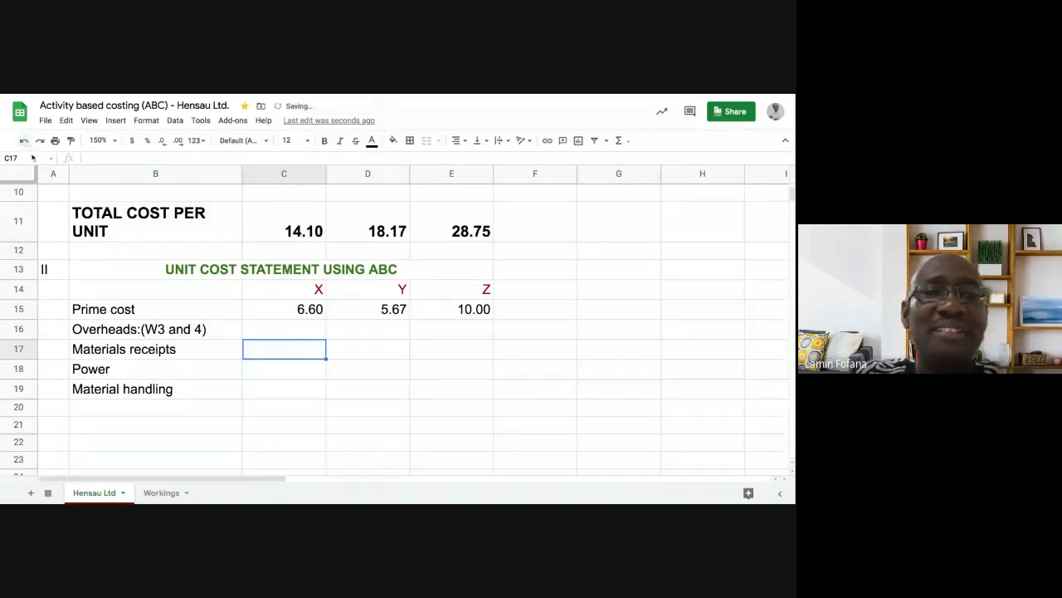
click(272, 385)
click(286, 350)
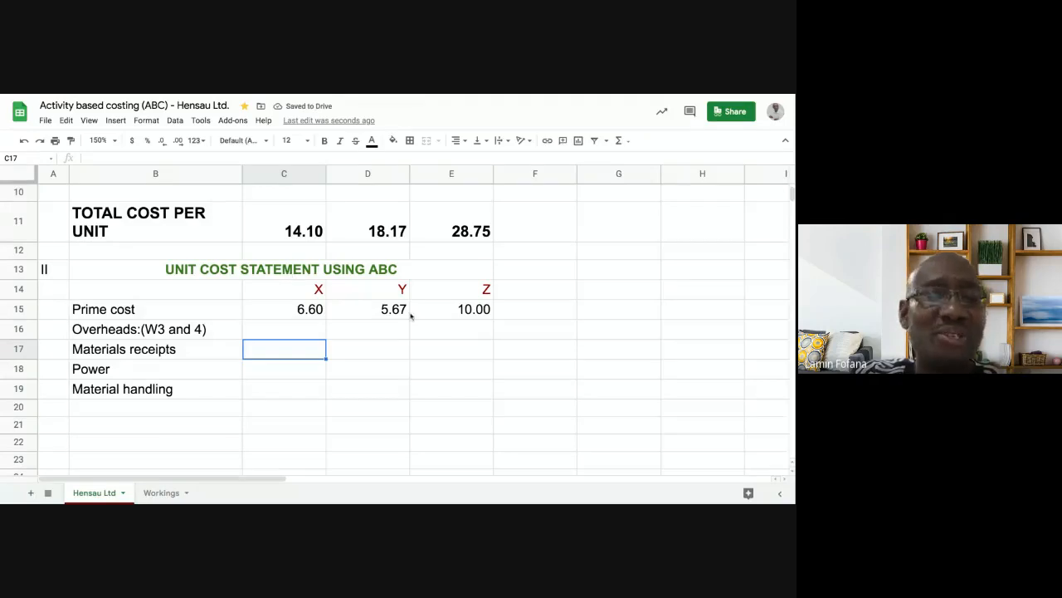
click(290, 369)
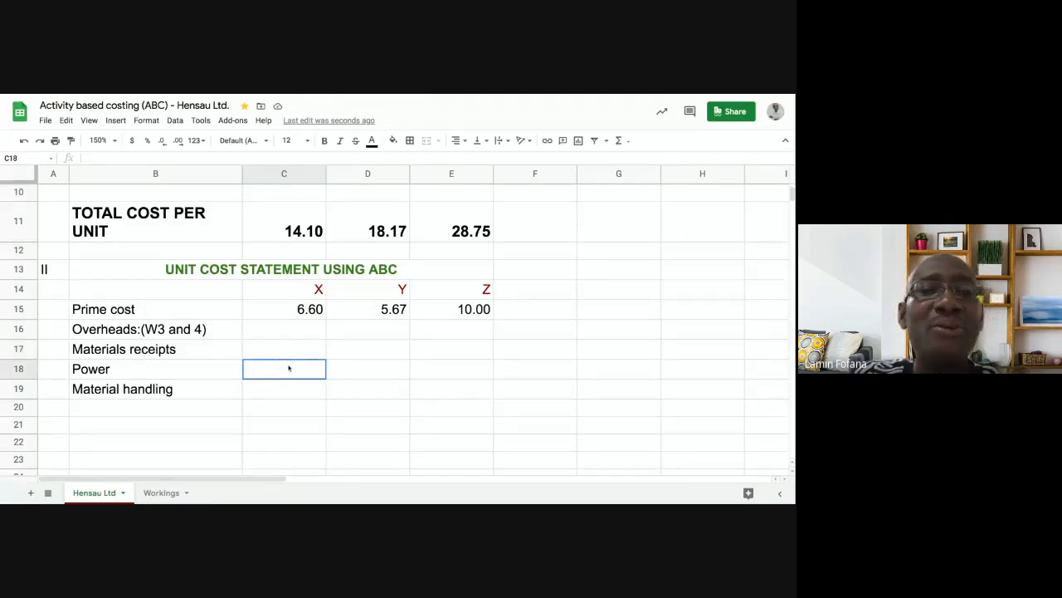
click(290, 352)
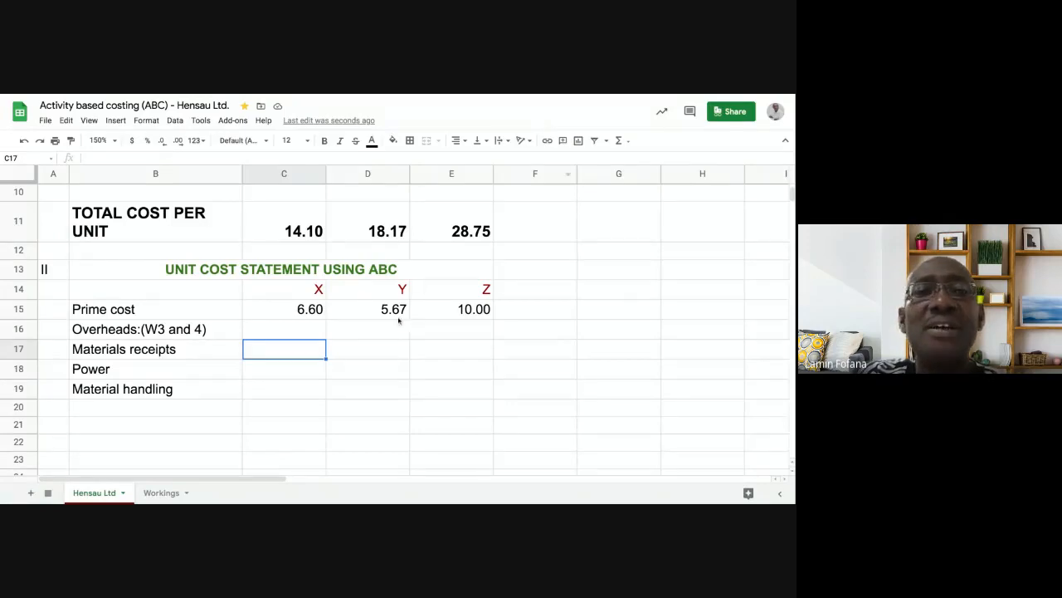
- Begin C17's formula with = and bring up the Workings cost driver rate table
text(=)
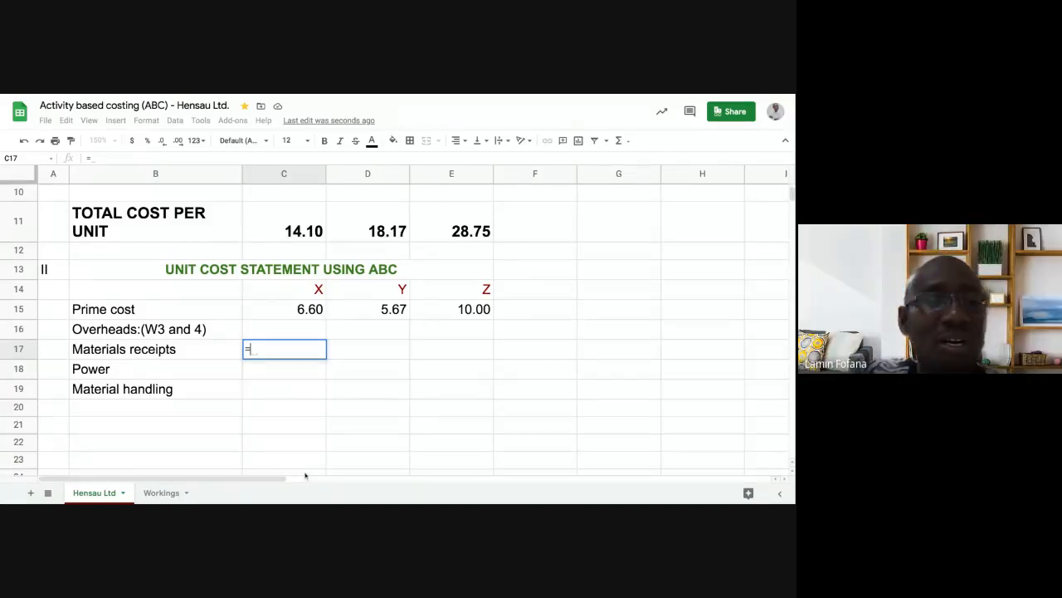
click(161, 493)
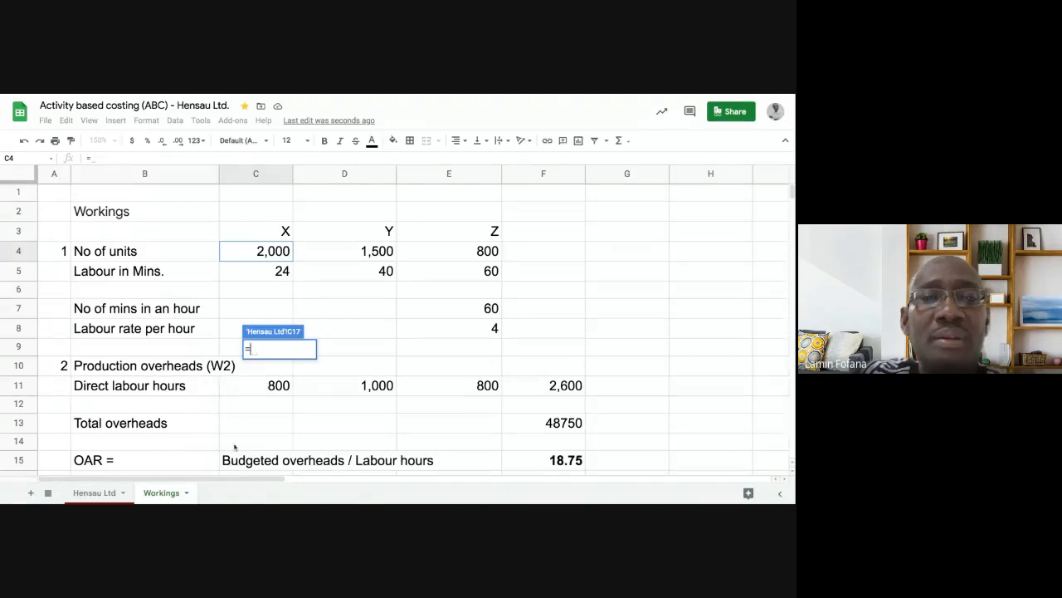
scroll(234, 448, down, 5)
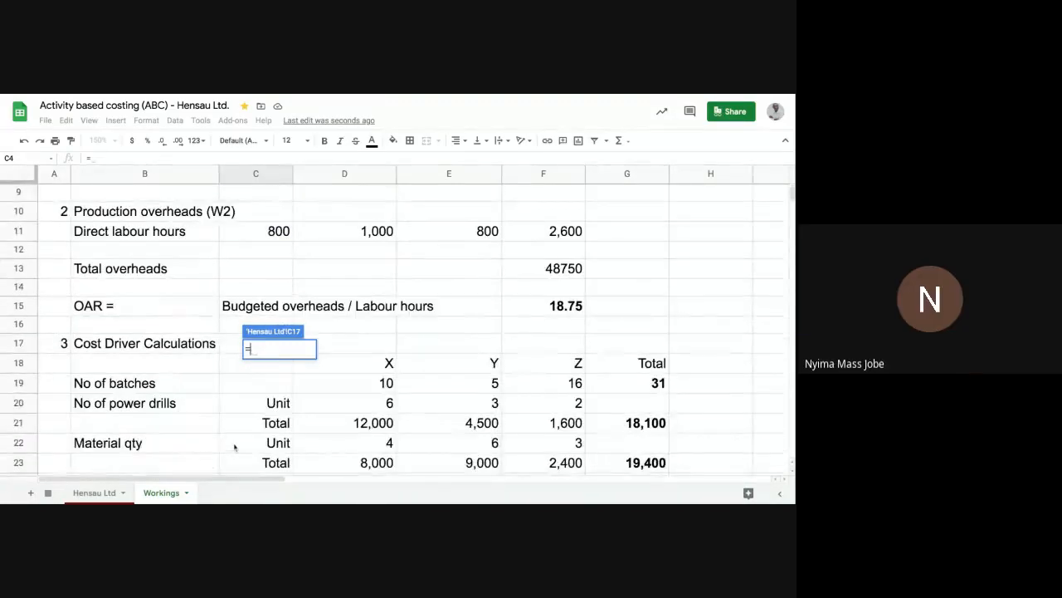
scroll(234, 448, down, 4)
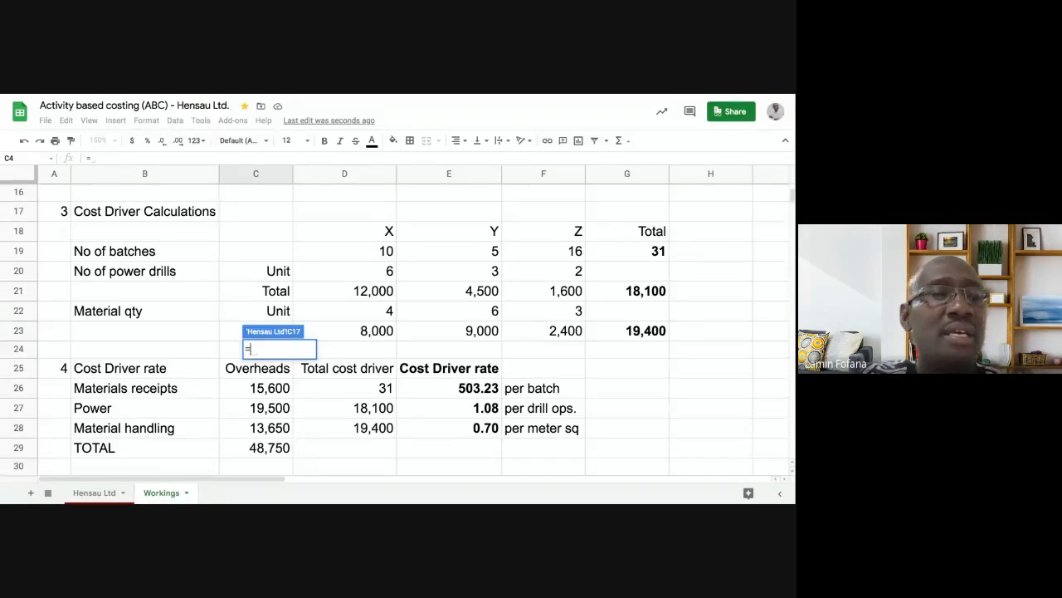
- Insert Workings!E26, the 503.23 per-batch rate, into C17's formula
click(436, 393)
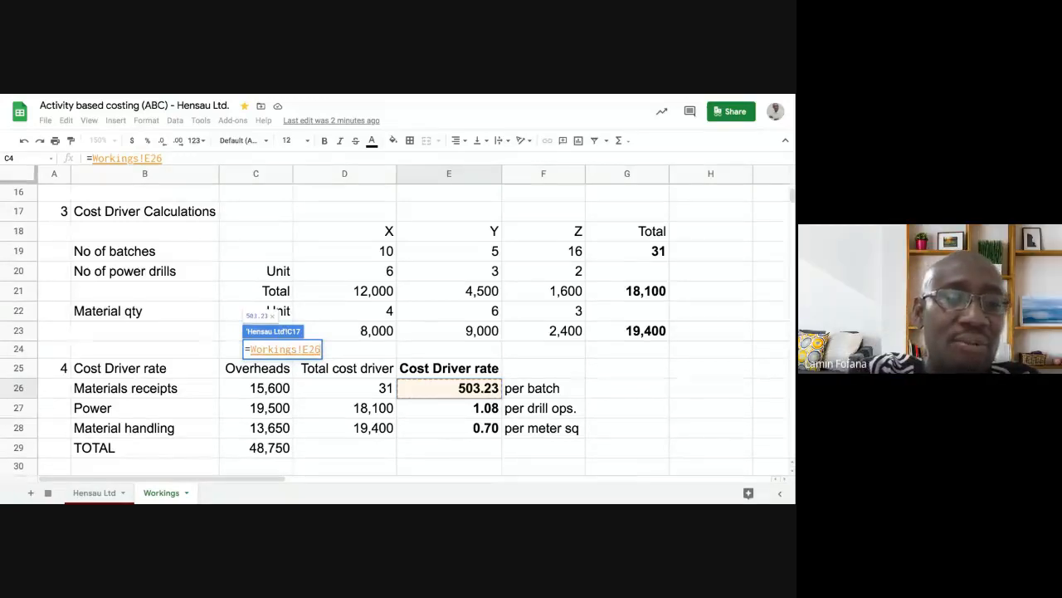
- Lock the E26 rate as absolute and multiply it by X's batches in Workings!D19
key(F4)
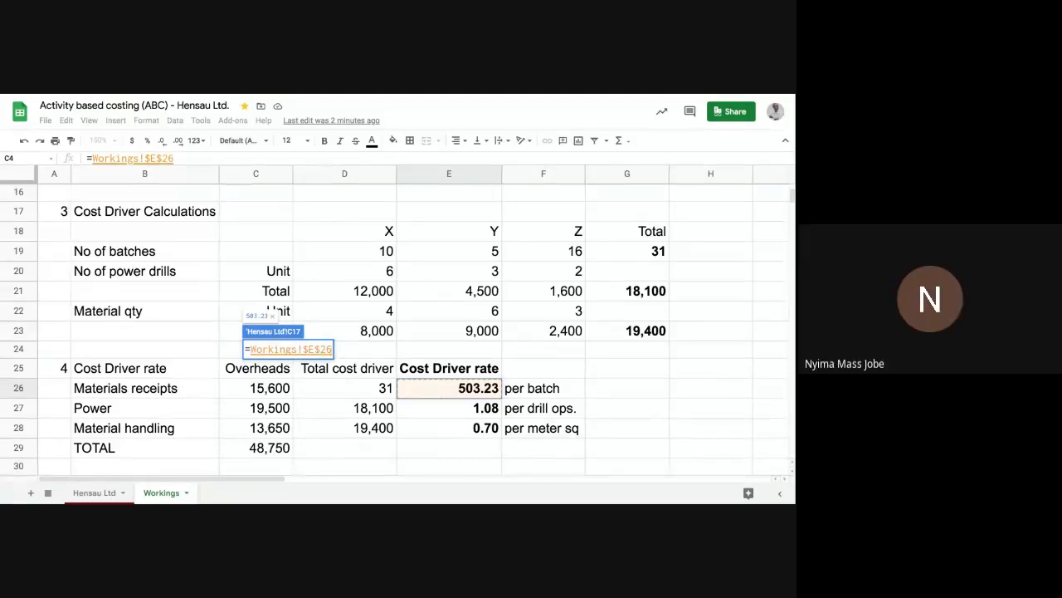
text(*)
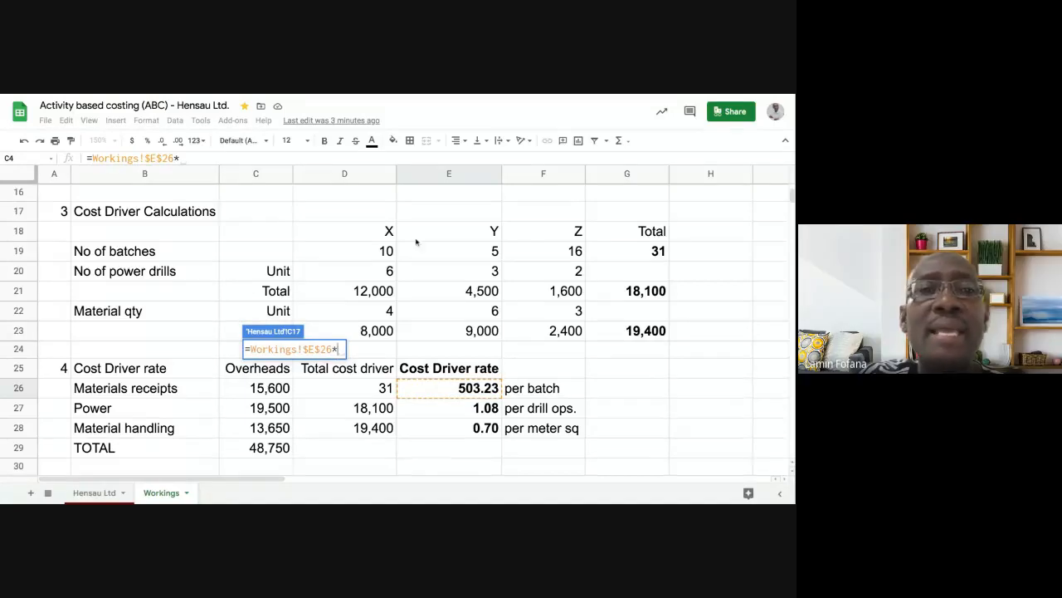
scroll(416, 242, up, 5)
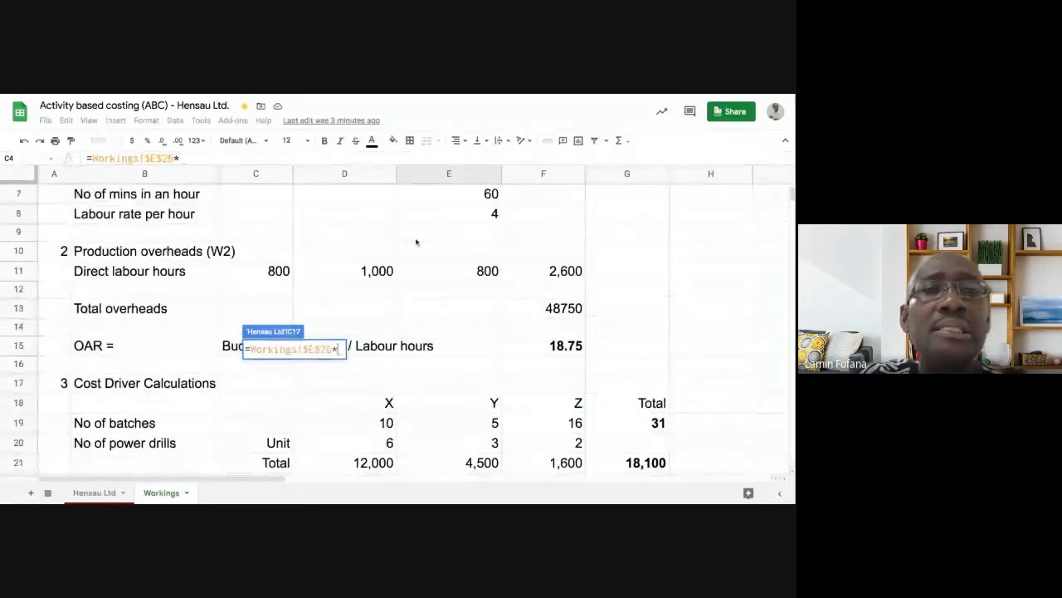
scroll(416, 241, up, 3)
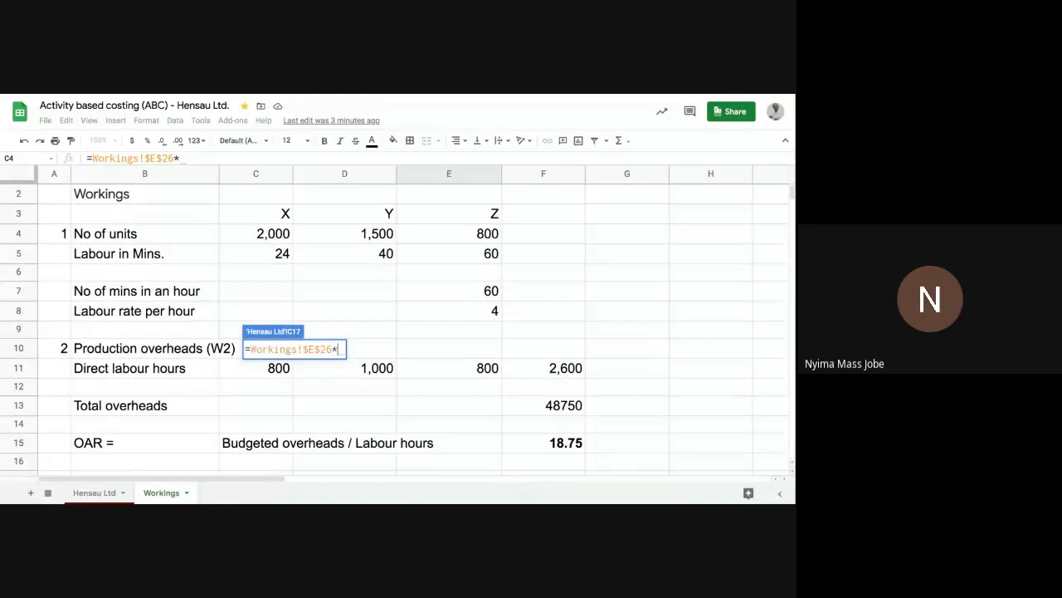
scroll(392, 325, down, 4)
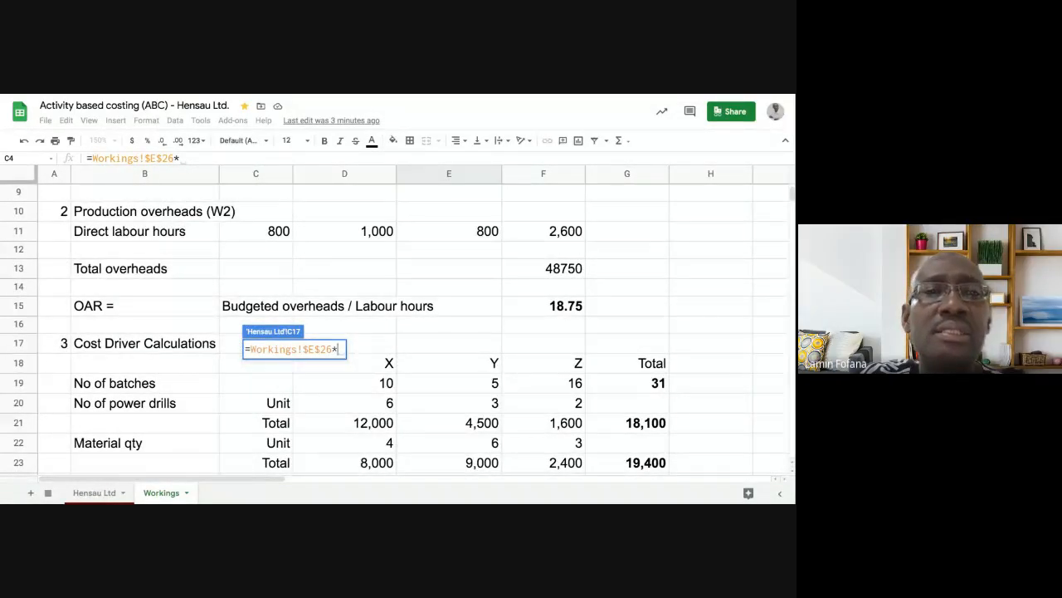
scroll(392, 330, down, 1)
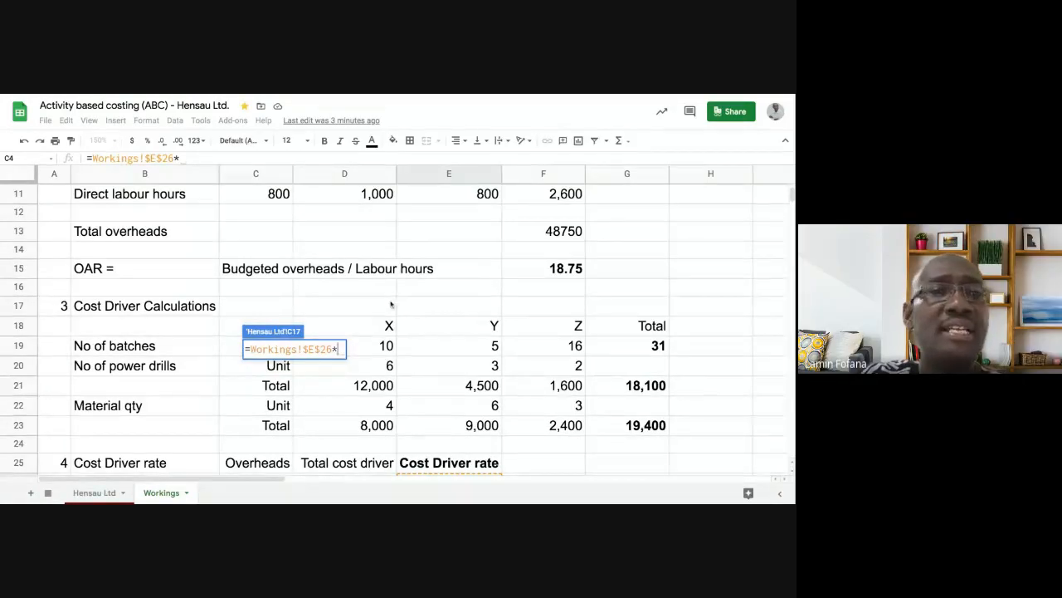
click(374, 347)
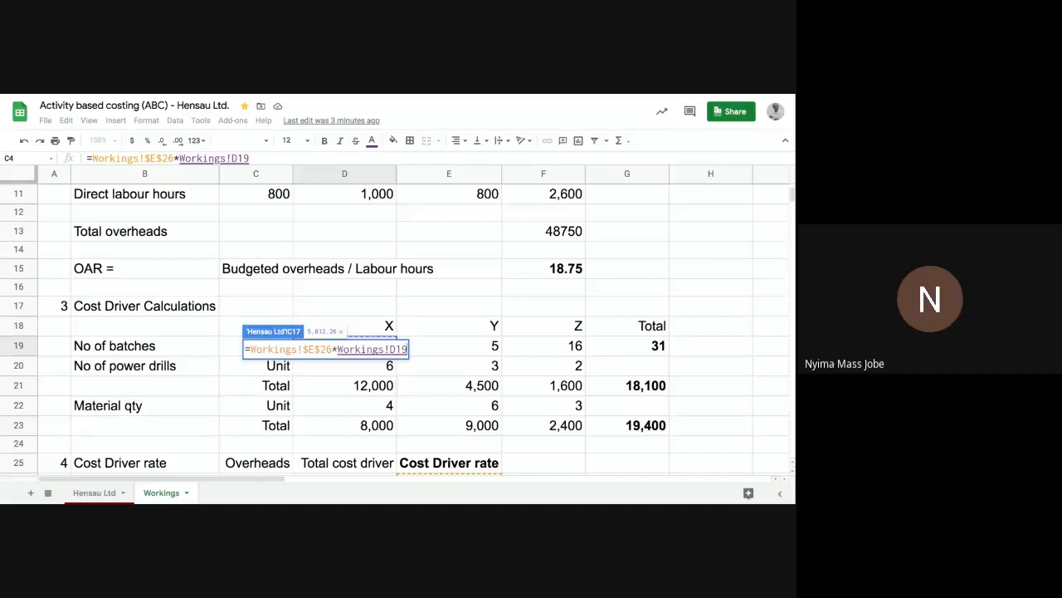
- Bracket the product and divide by X's 2,000 units, giving 2.52
click(91, 158)
text(()
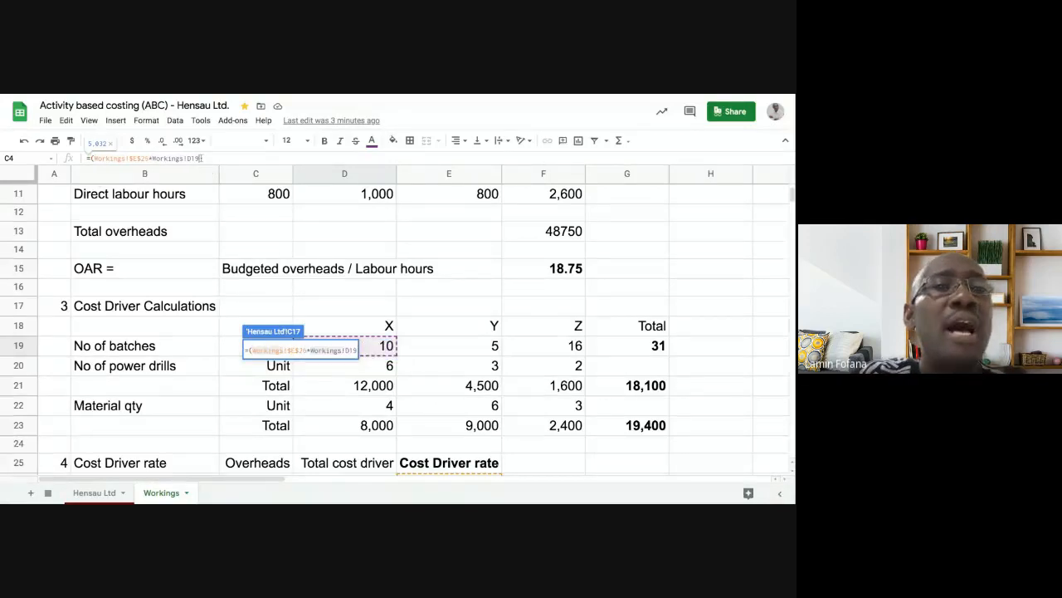
text())
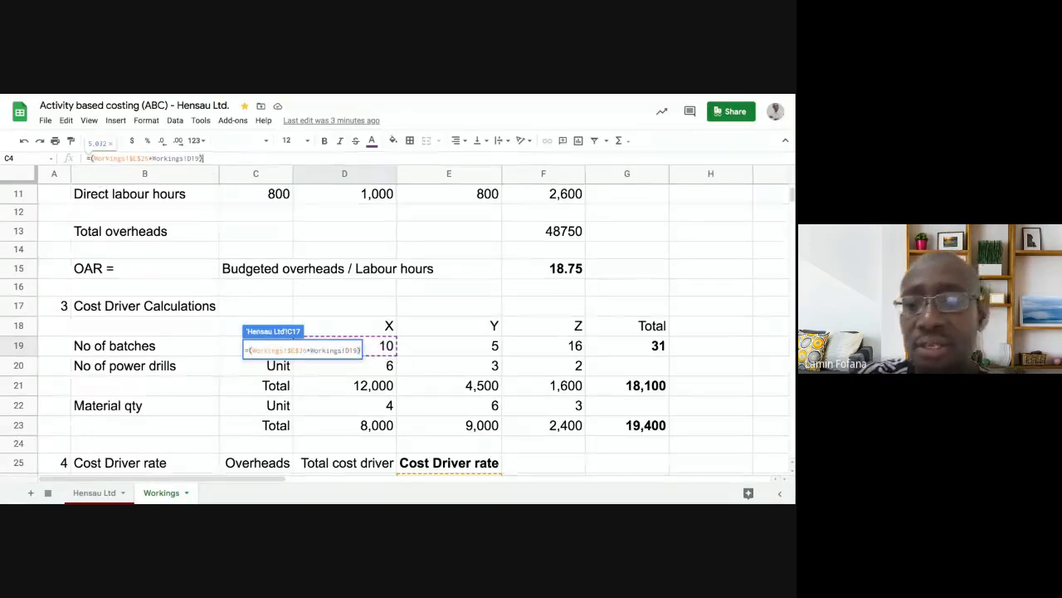
text(/)
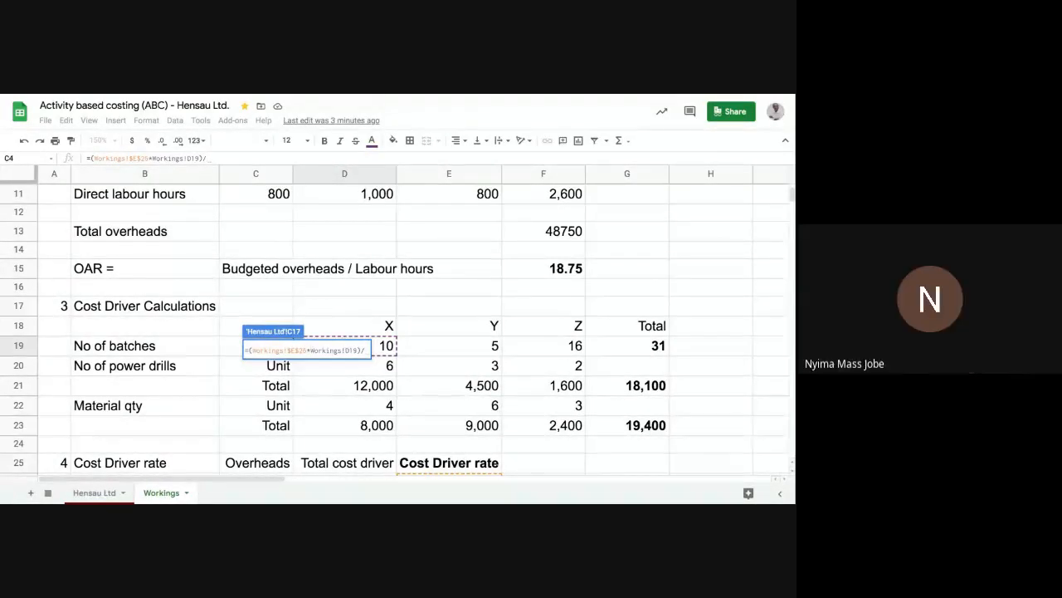
scroll(292, 267, up, 5)
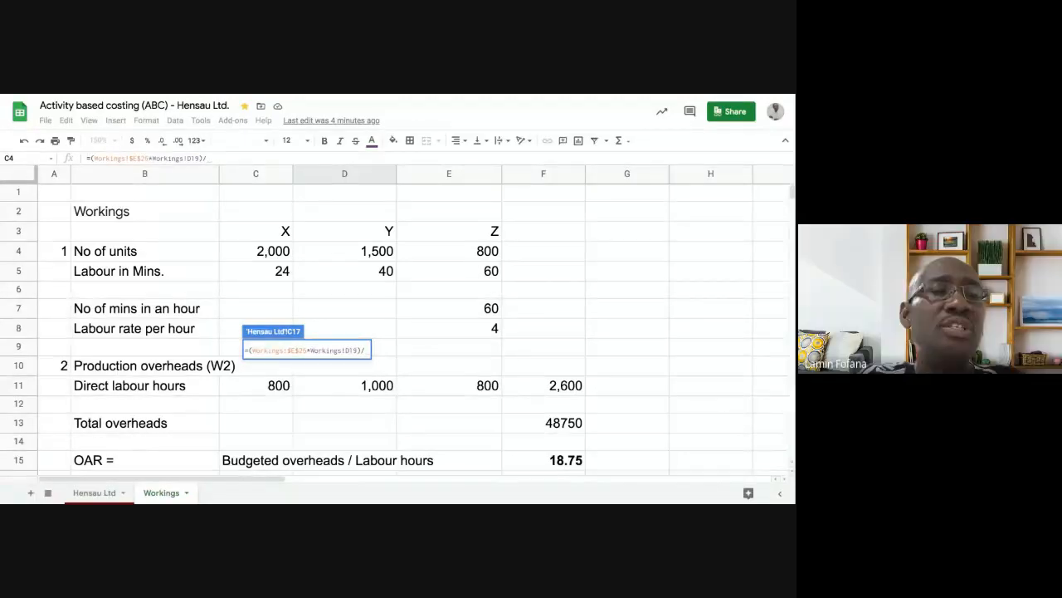
click(252, 254)
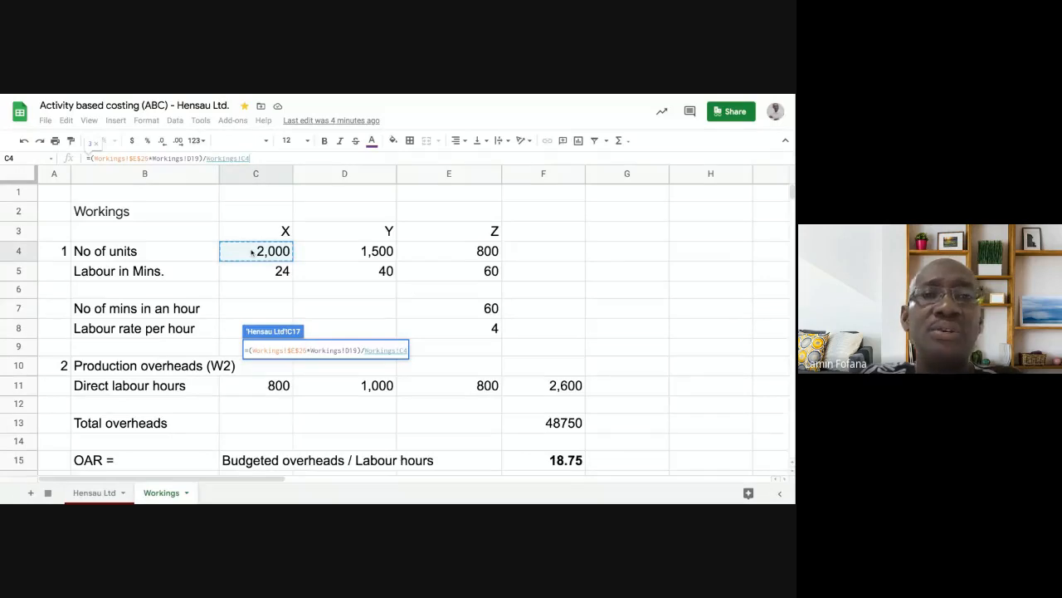
key(Return)
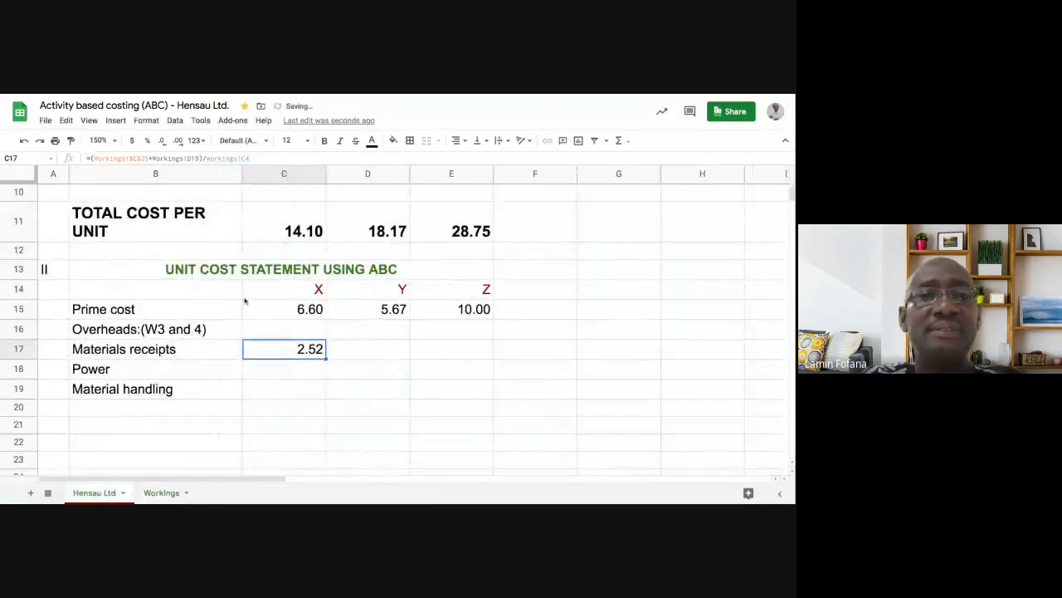
click(271, 368)
click(279, 351)
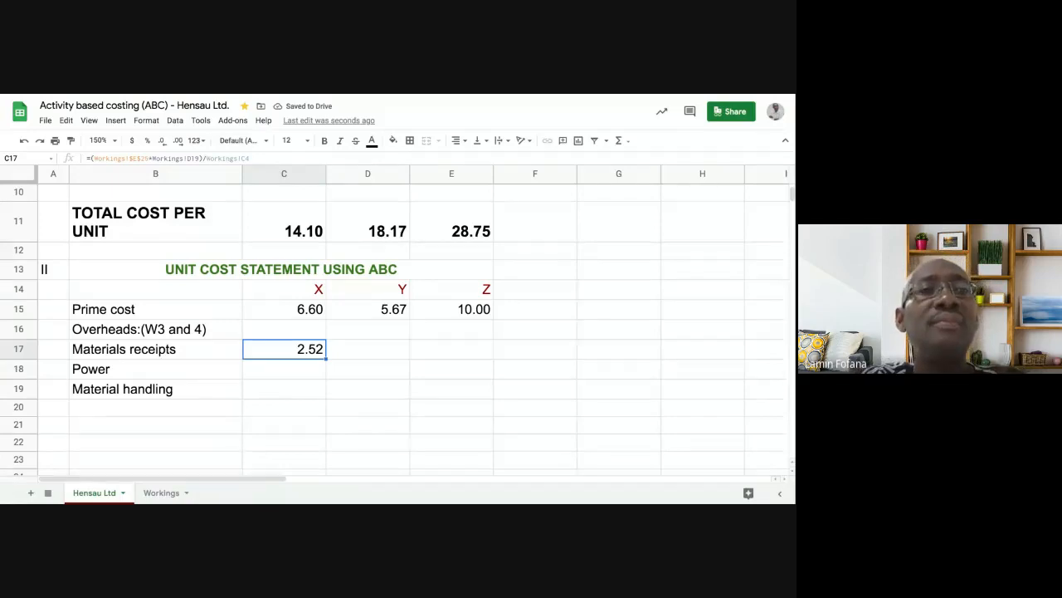
click(364, 351)
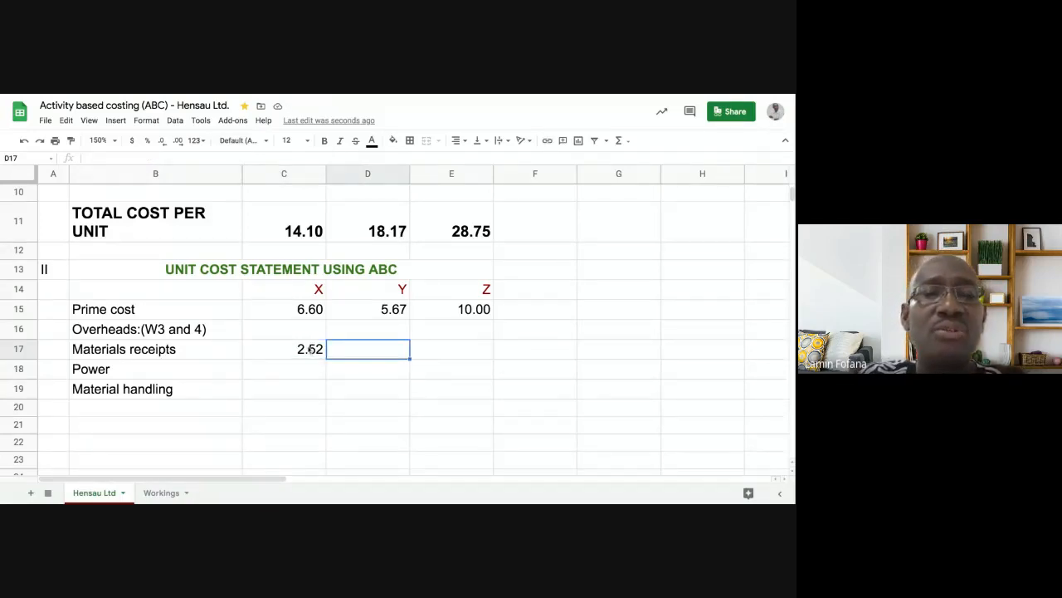
click(311, 350)
click(358, 352)
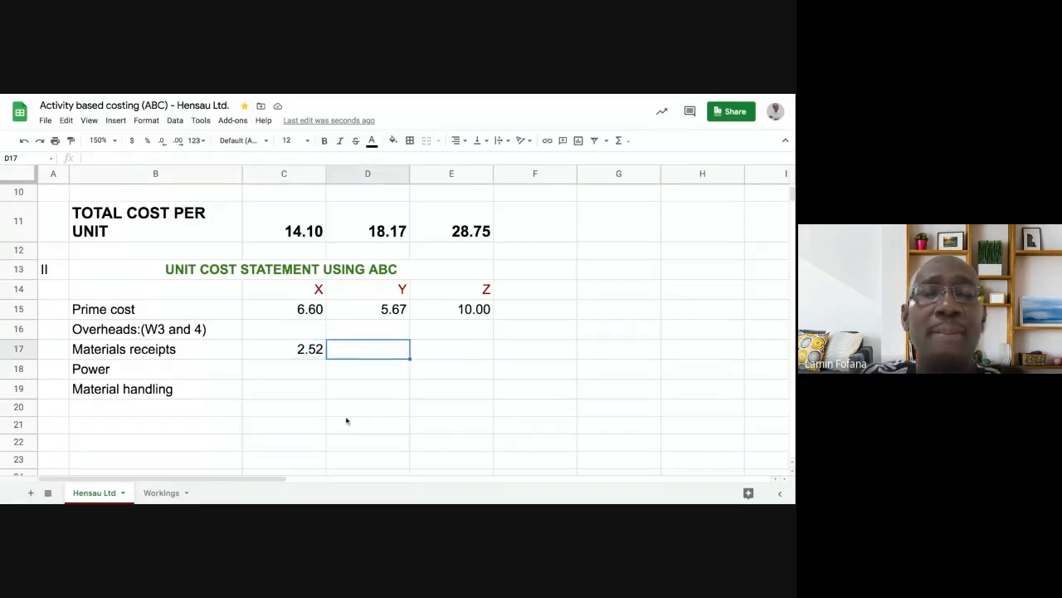
click(282, 352)
click(348, 355)
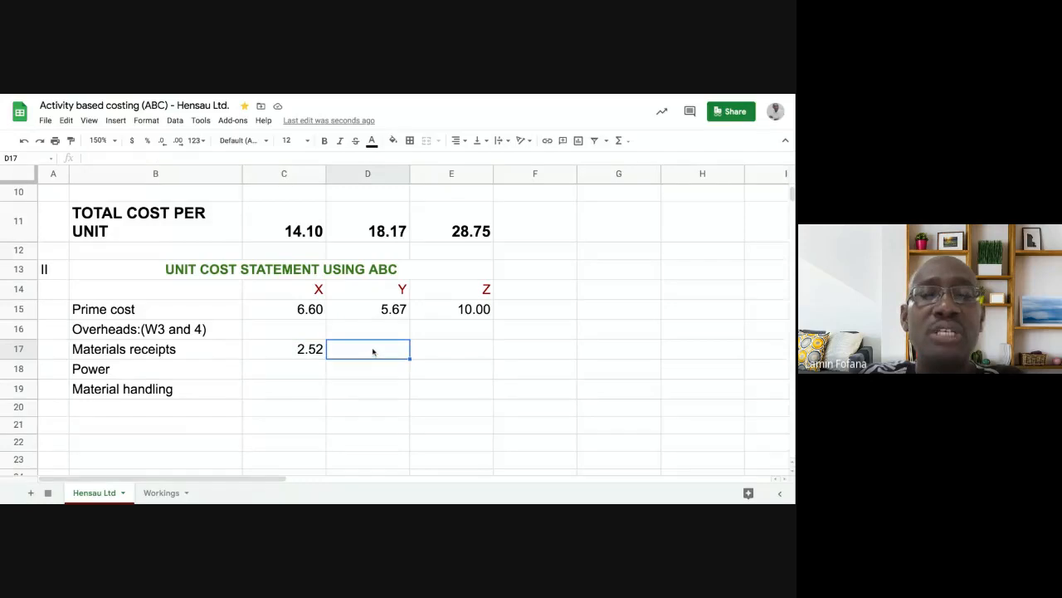
click(311, 350)
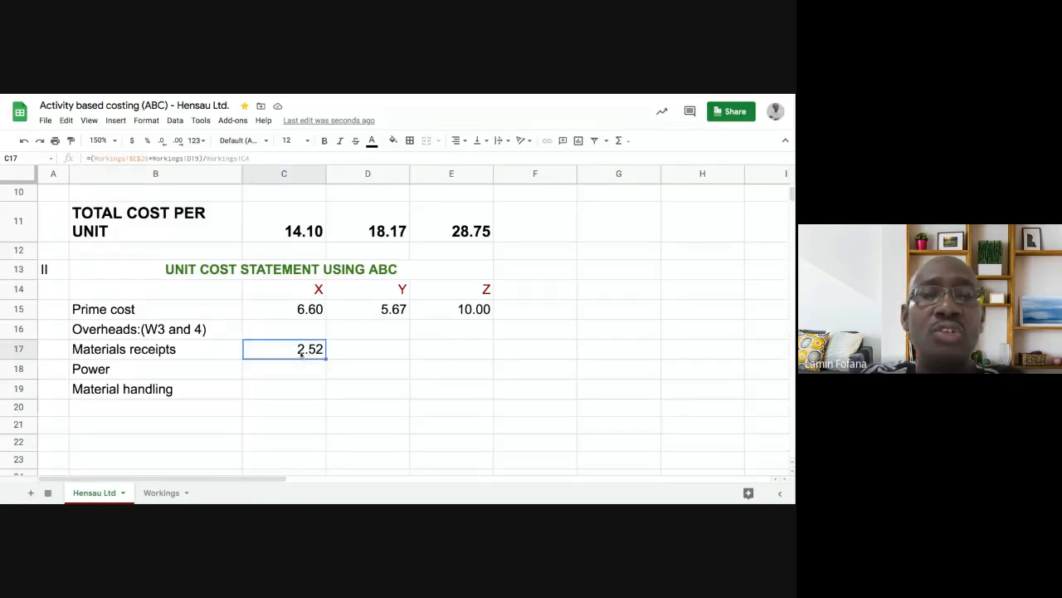
click(366, 353)
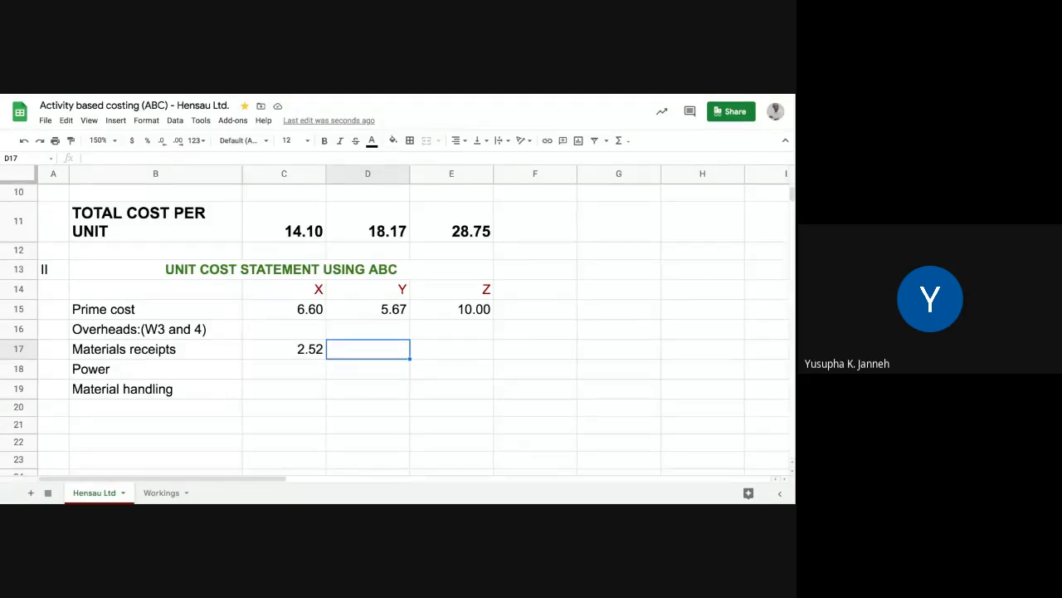
click(308, 350)
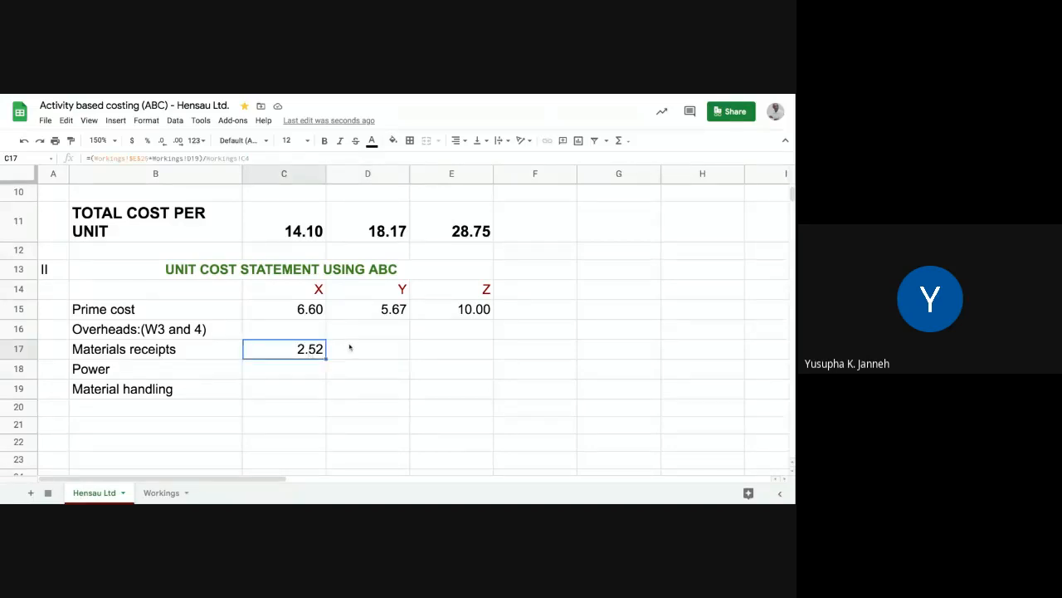
click(349, 347)
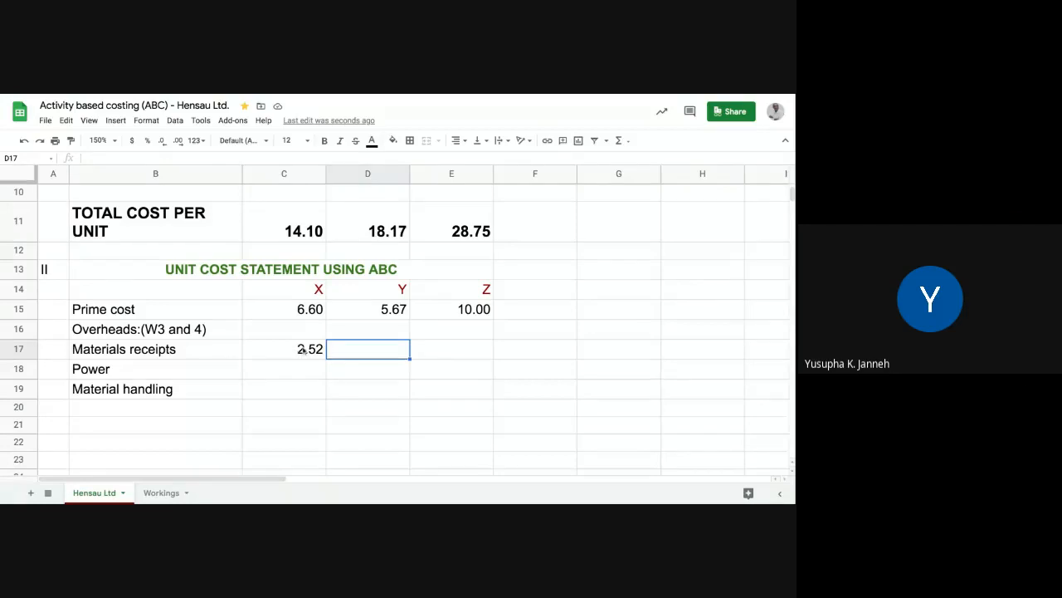
click(356, 368)
click(361, 352)
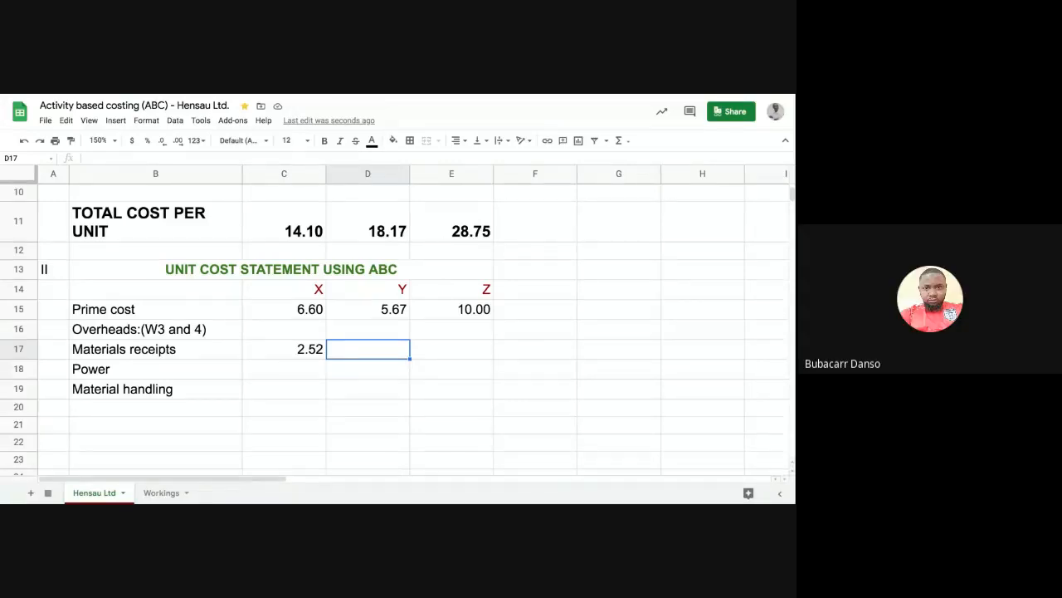
- Start D17's formula as absolute Workings!$E$26 rate times the batches in Workings!D19
text(=)
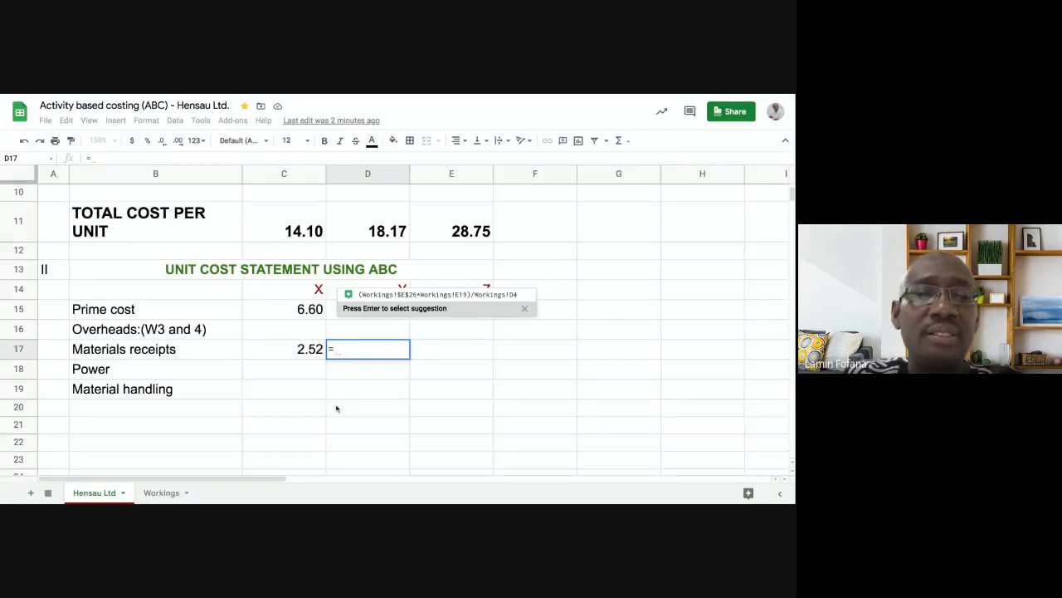
click(166, 493)
scroll(264, 425, down, 5)
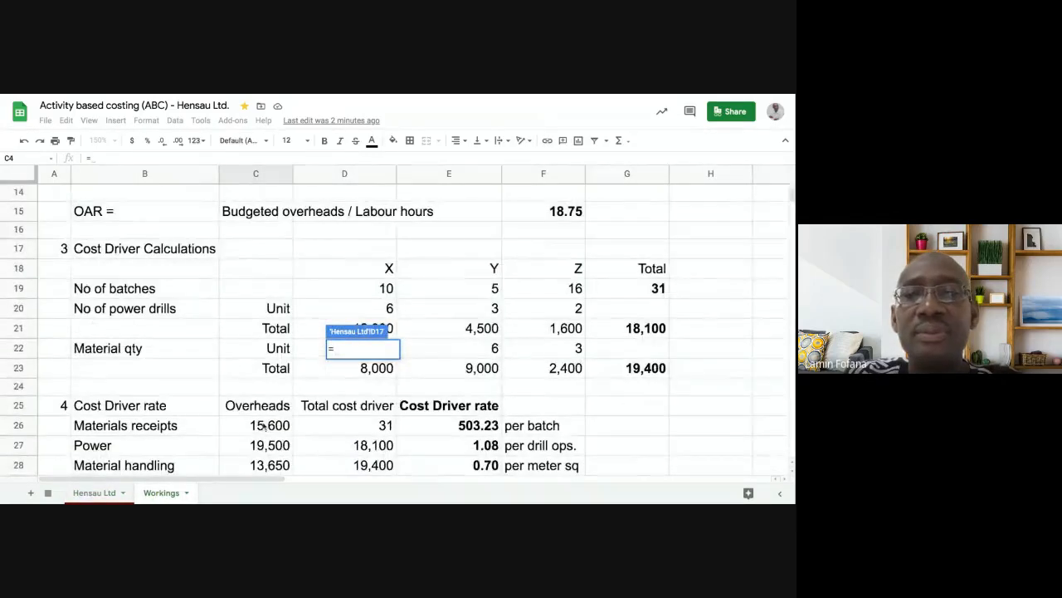
scroll(264, 425, down, 1)
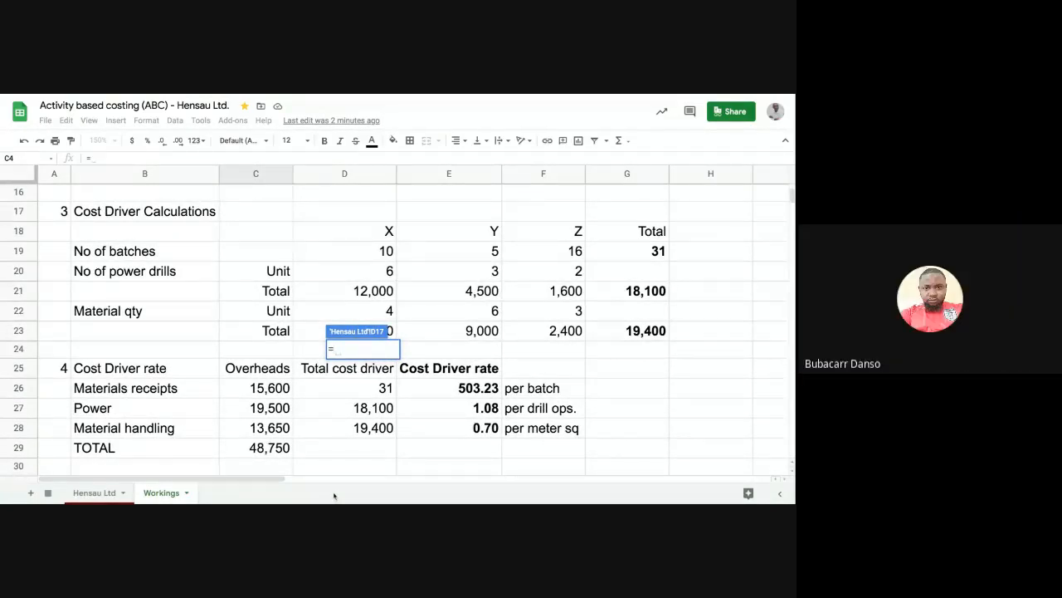
click(433, 388)
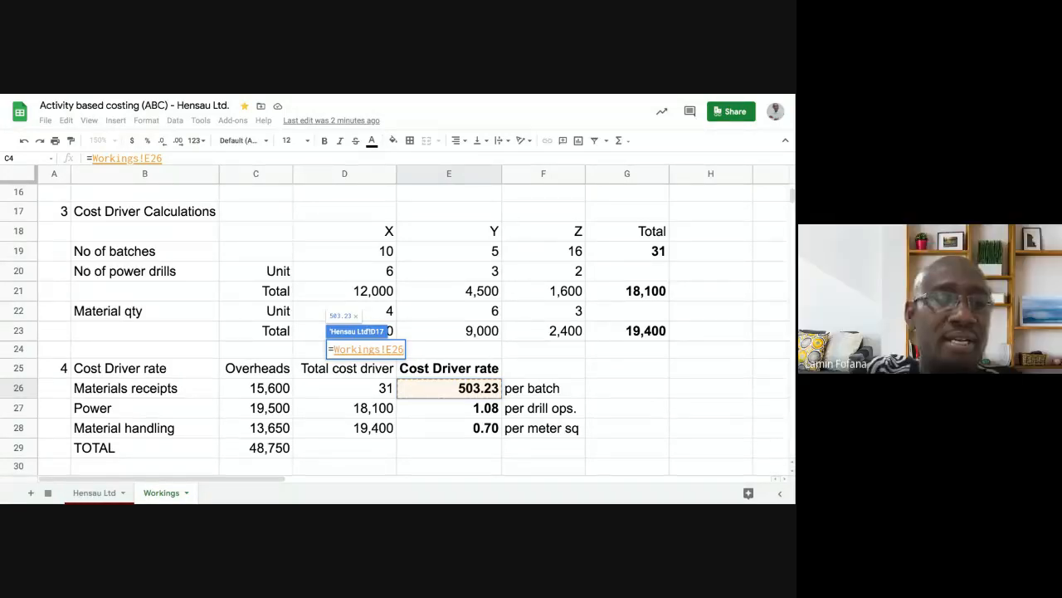
key(F4)
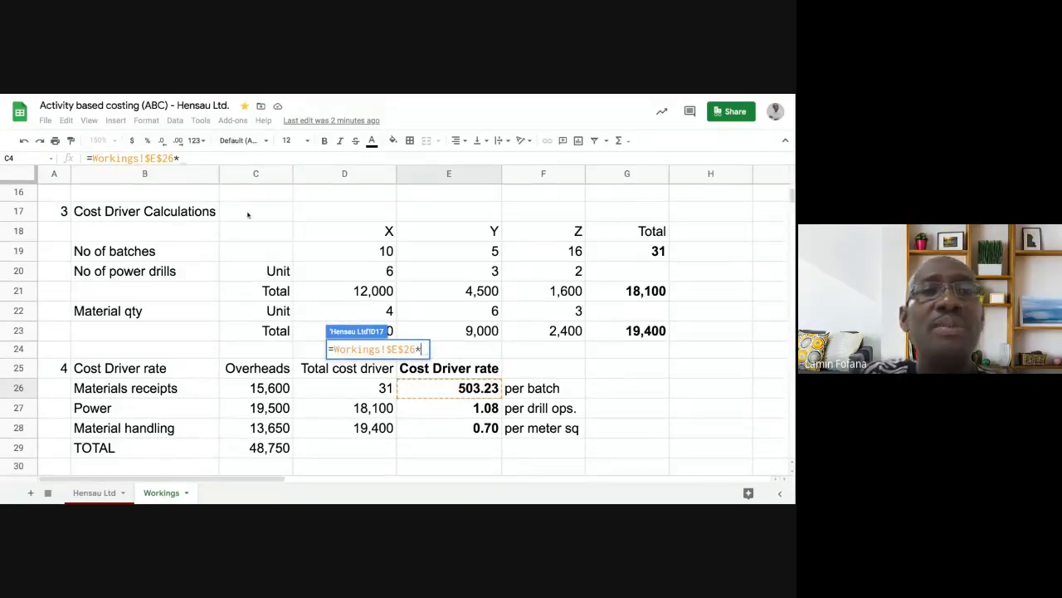
text(*)
scroll(250, 217, up, 2)
scroll(253, 222, down, 1)
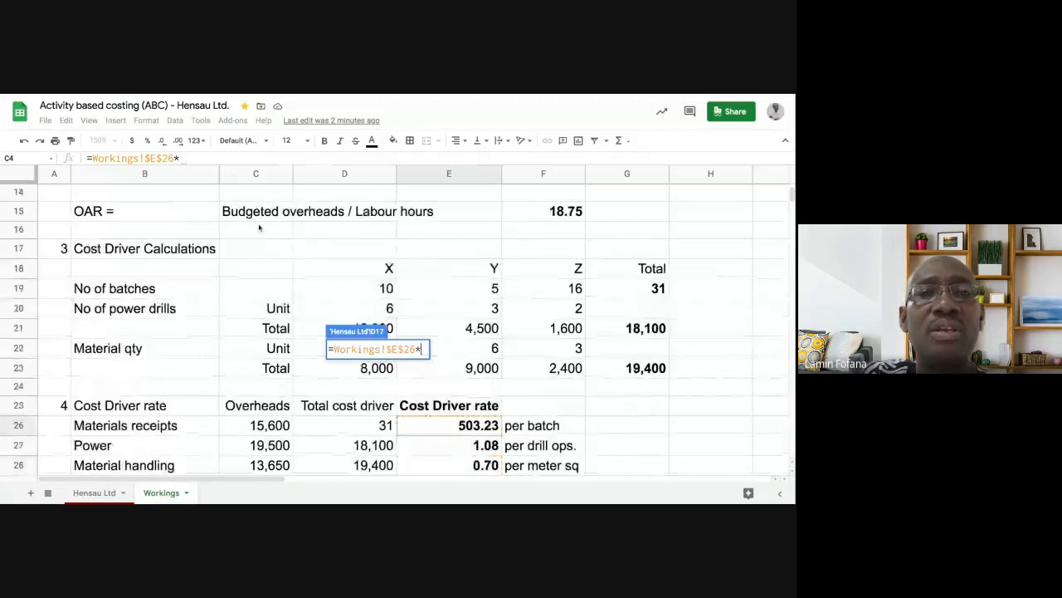
click(335, 295)
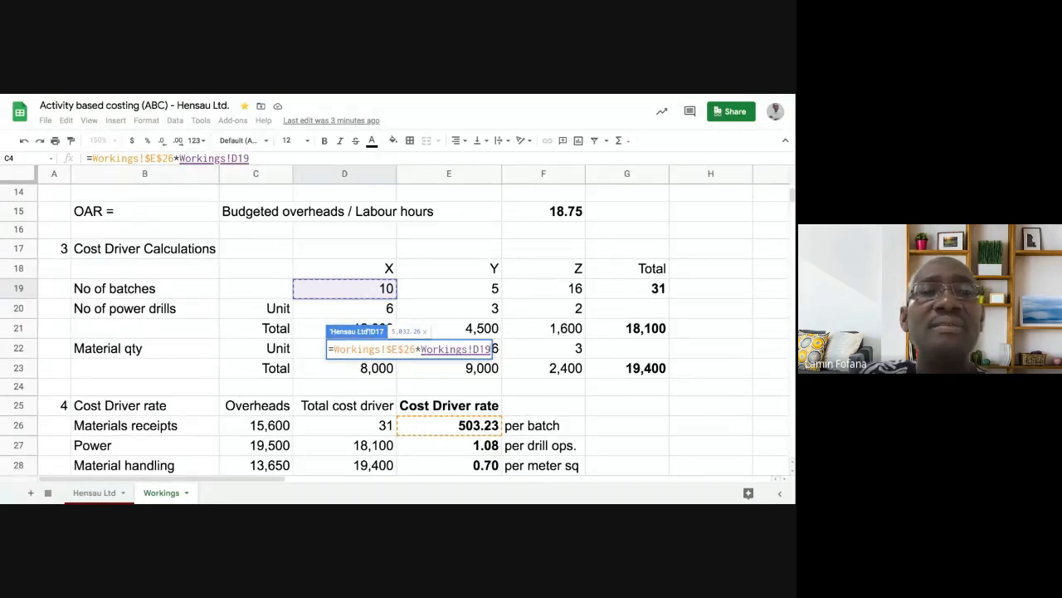
- Bracket the product and divide by the units in Workings!C4, giving 2.52
click(90, 158)
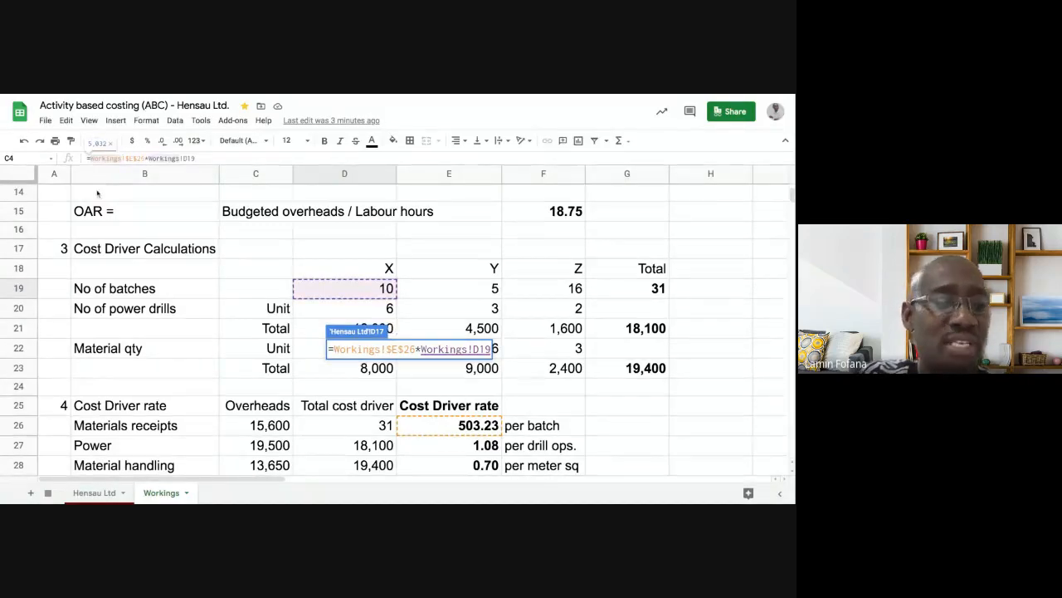
text(()
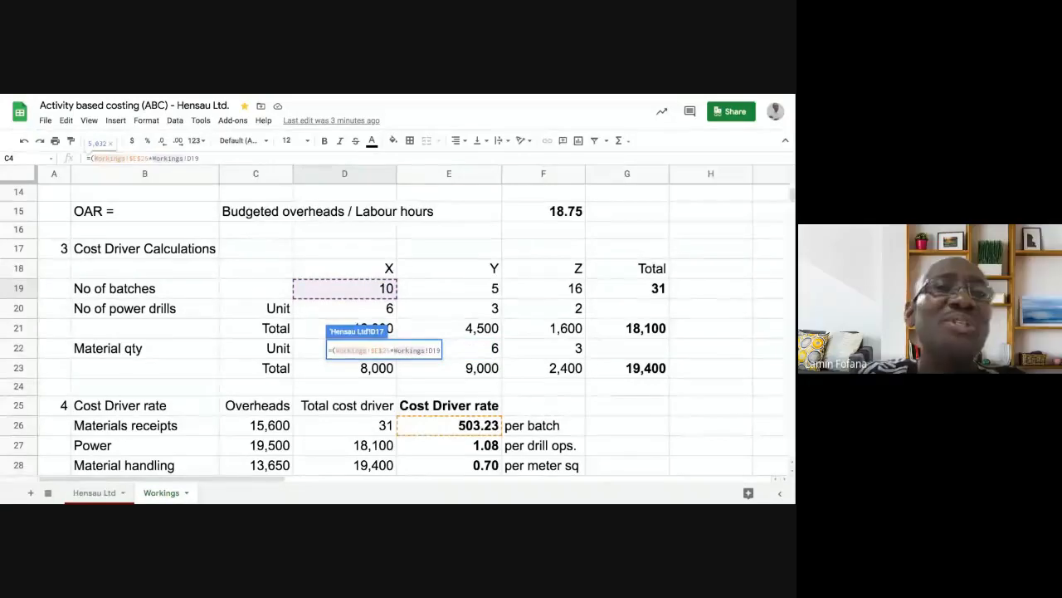
click(203, 158)
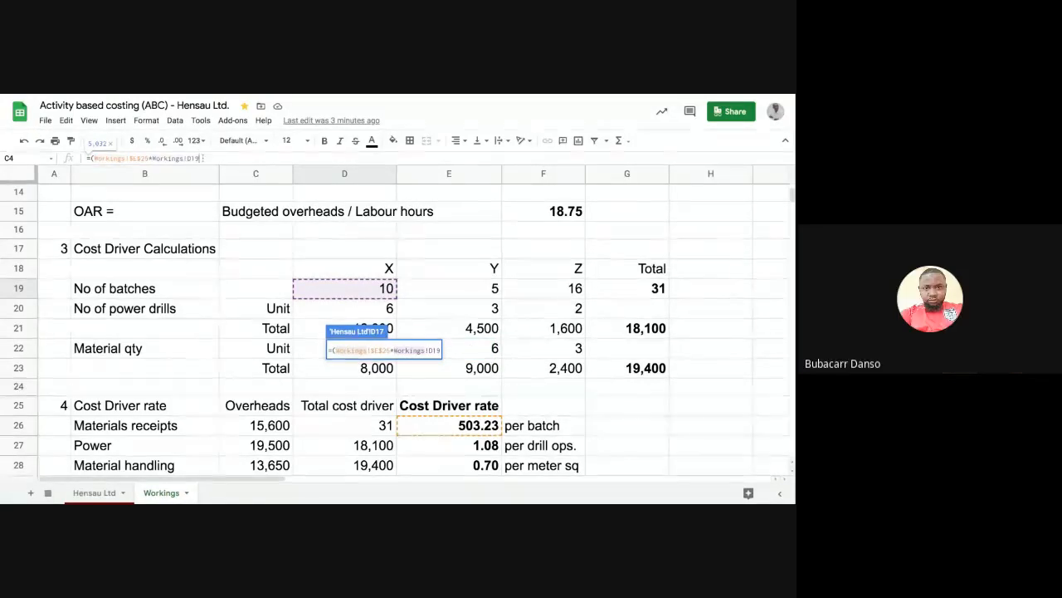
text())
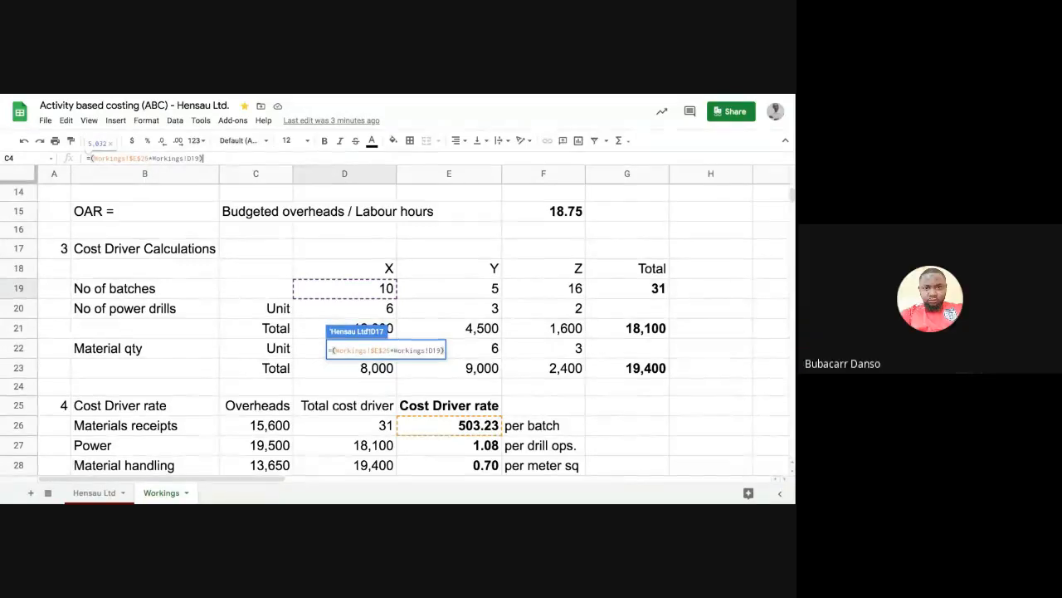
text(/)
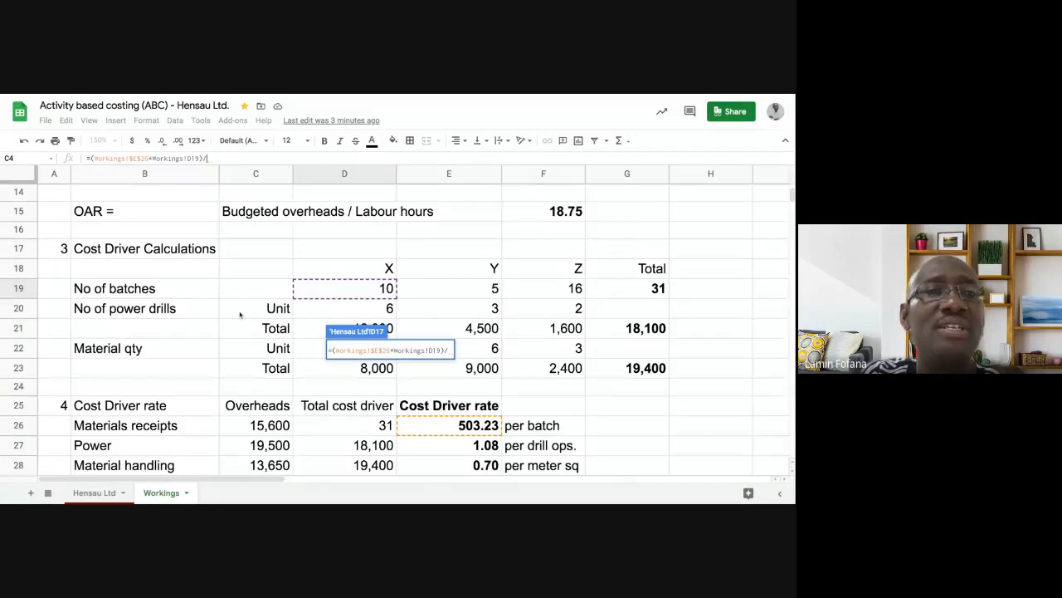
scroll(239, 314, up, 5)
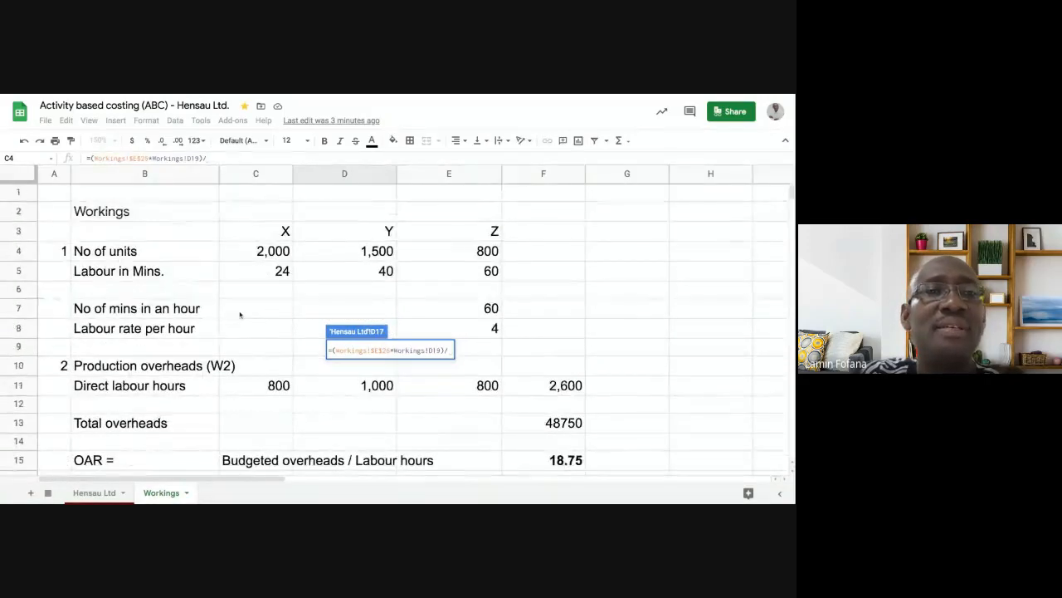
click(249, 254)
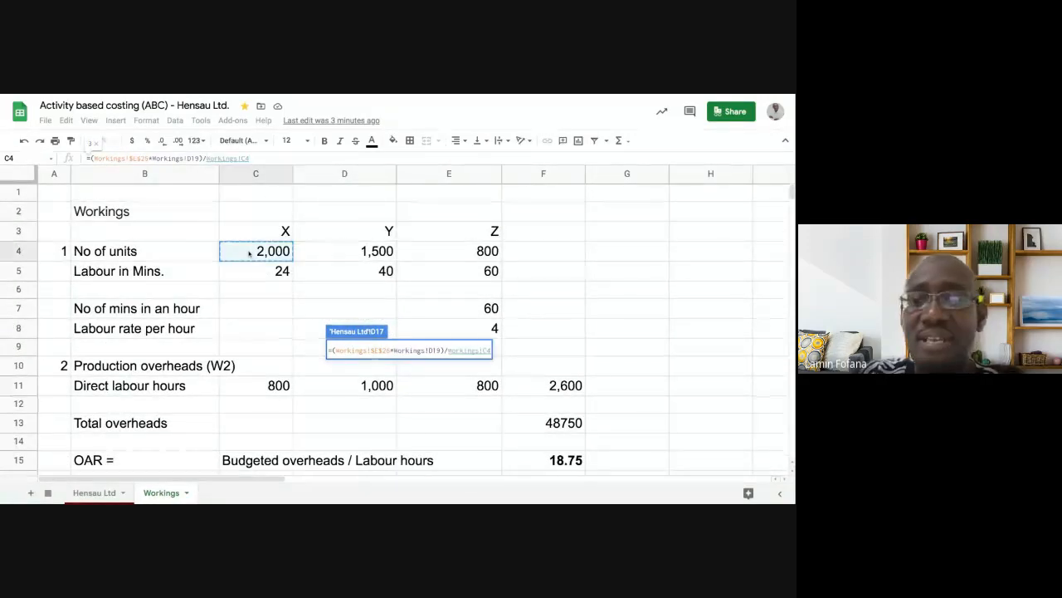
key(Return)
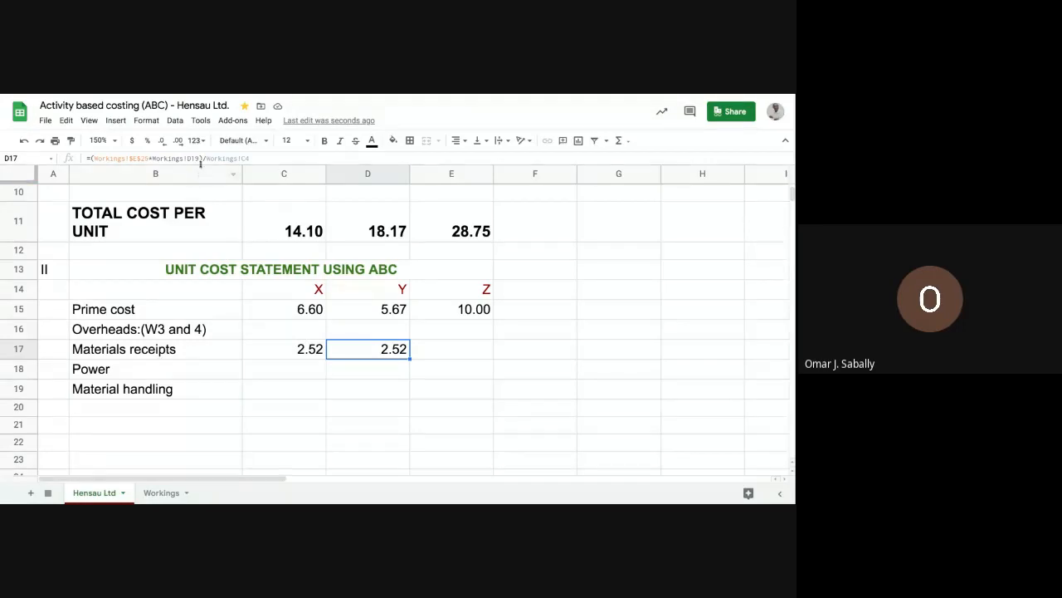
- Change the batch reference in Y's D17 formula to row 20
click(198, 157)
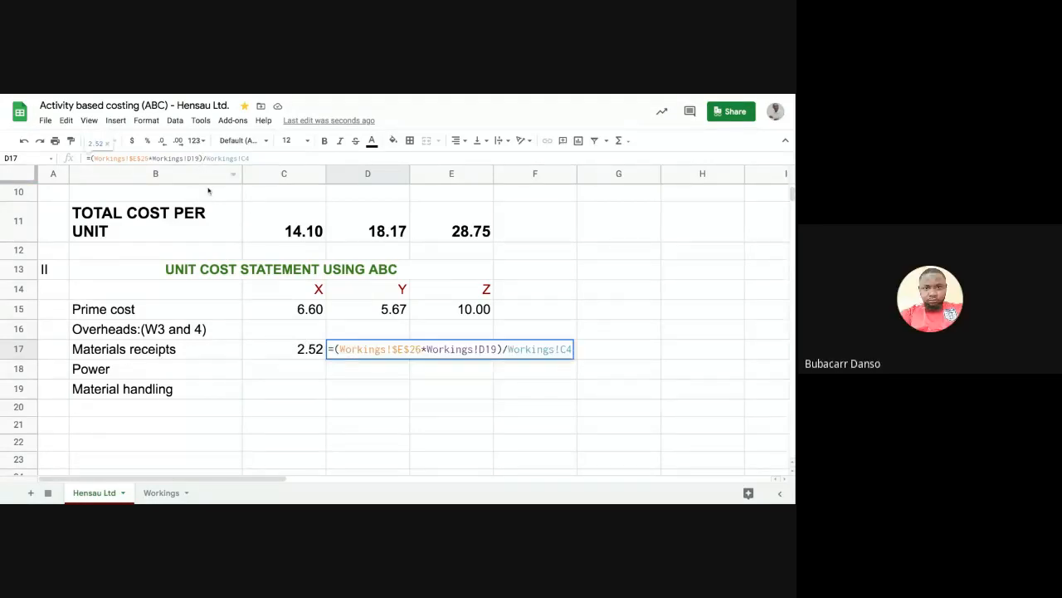
click(203, 158)
key(BackSpace)
key(BackSpace)
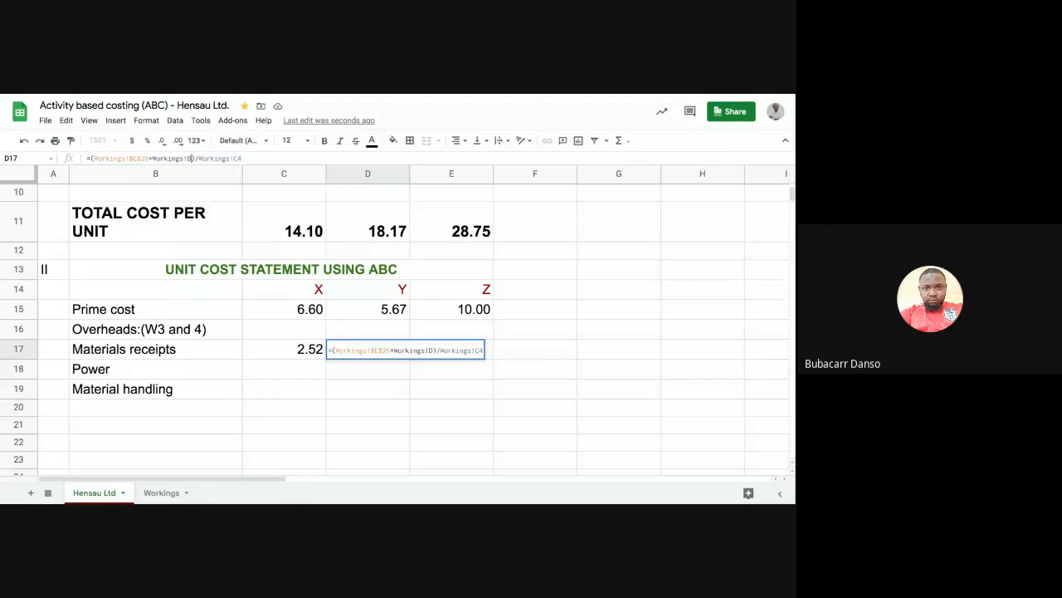
text(20)
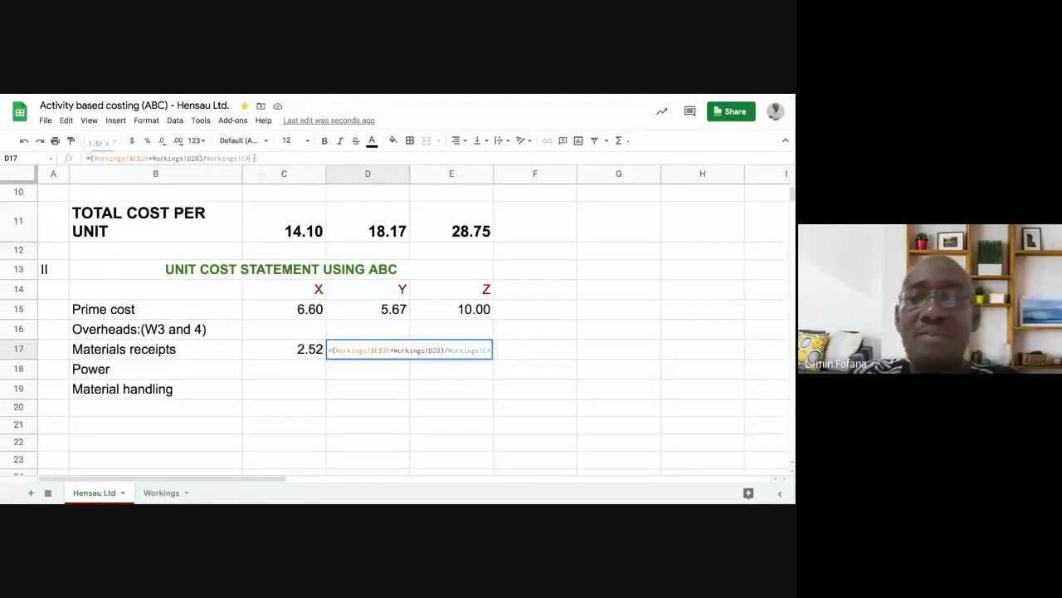
key(Return)
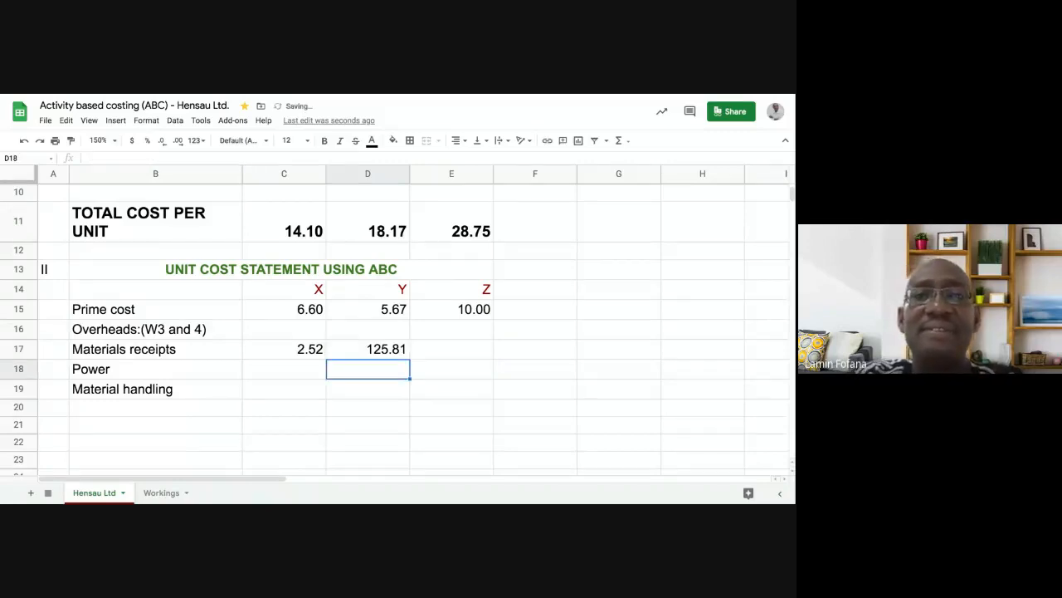
click(381, 351)
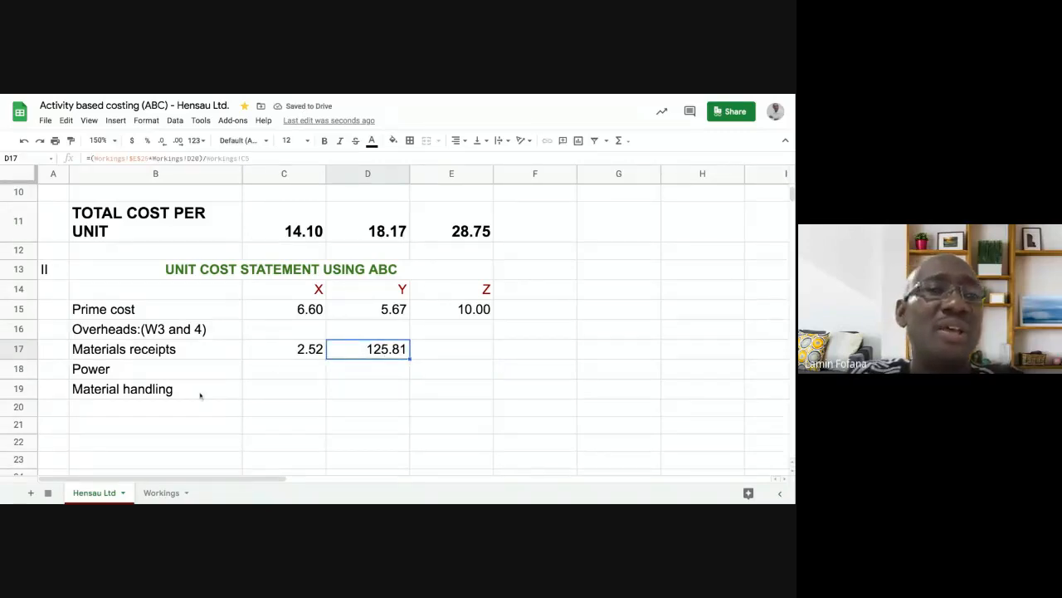
- Check the materials receipts cost driver rate on Workings, then return to Hensau Ltd
click(163, 493)
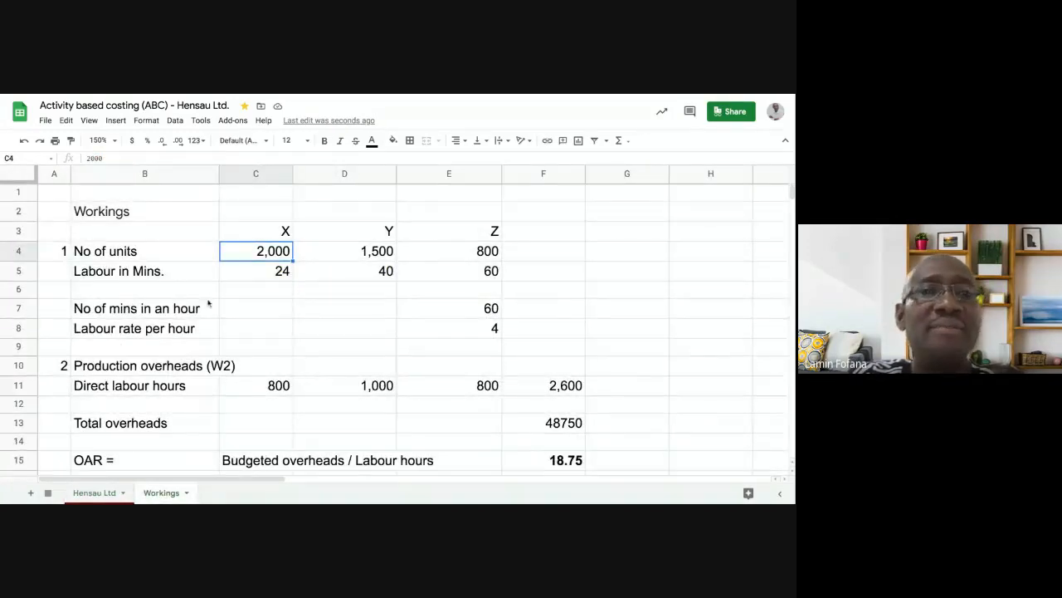
scroll(289, 310, down, 6)
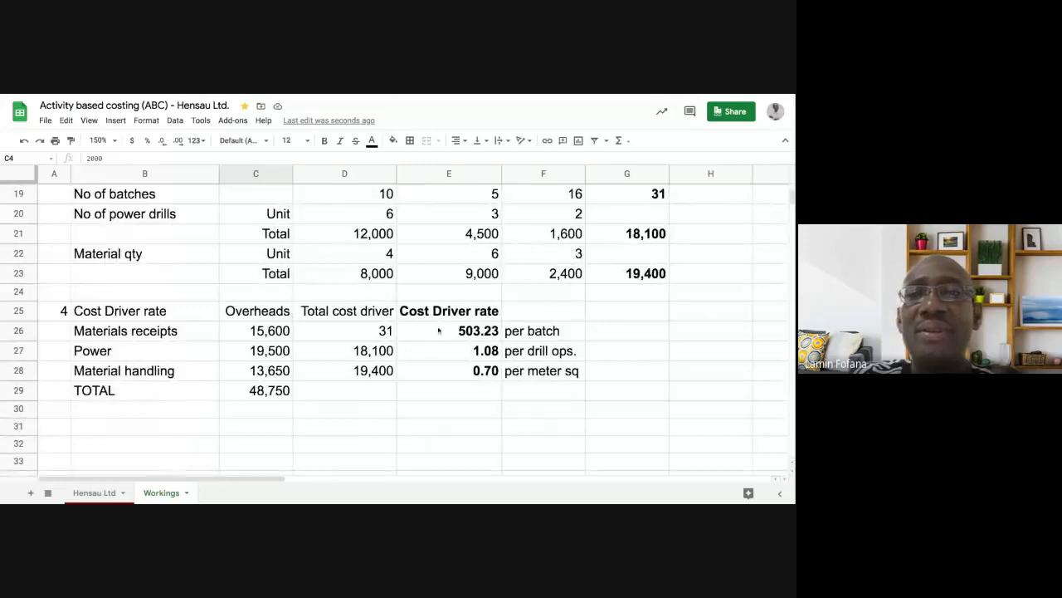
click(454, 331)
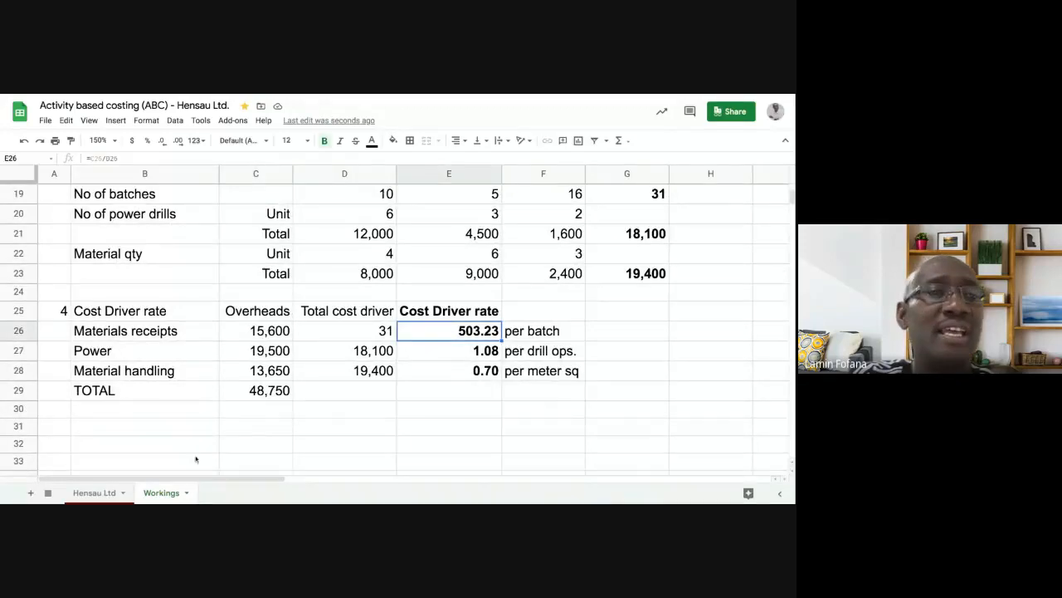
click(113, 495)
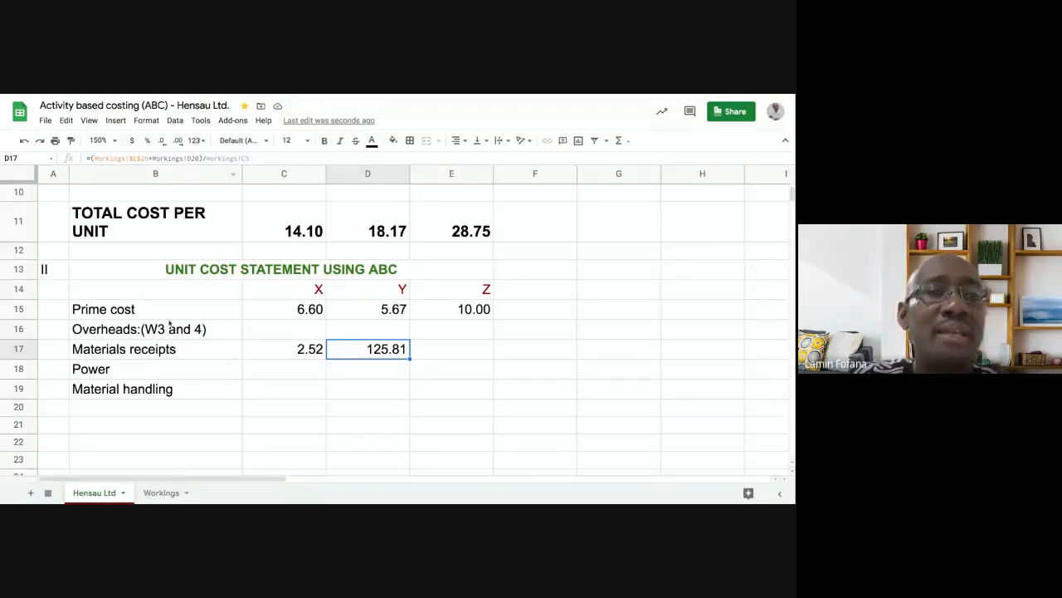
click(162, 494)
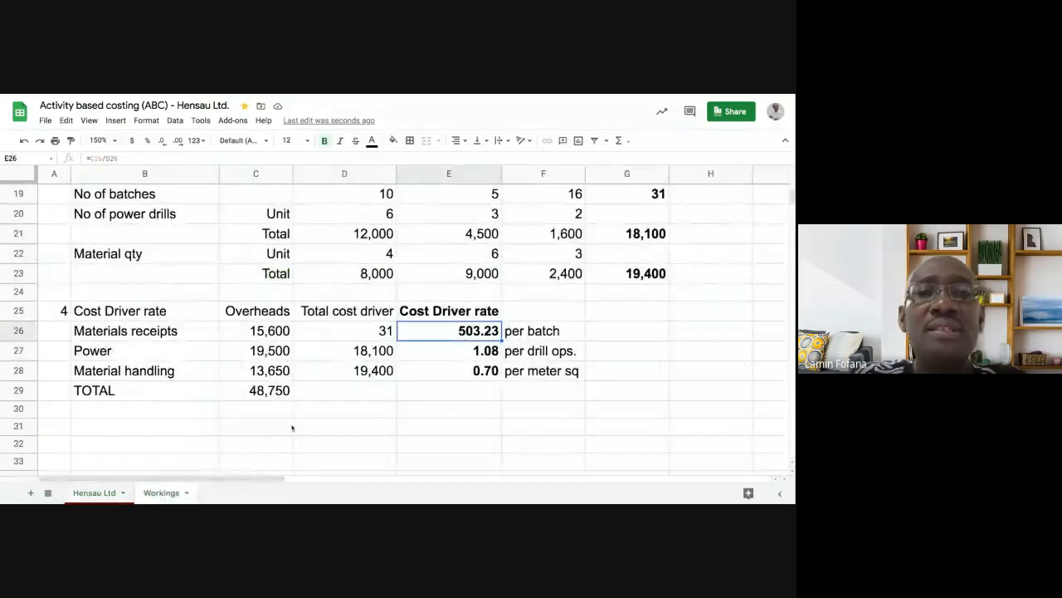
scroll(362, 373, up, 2)
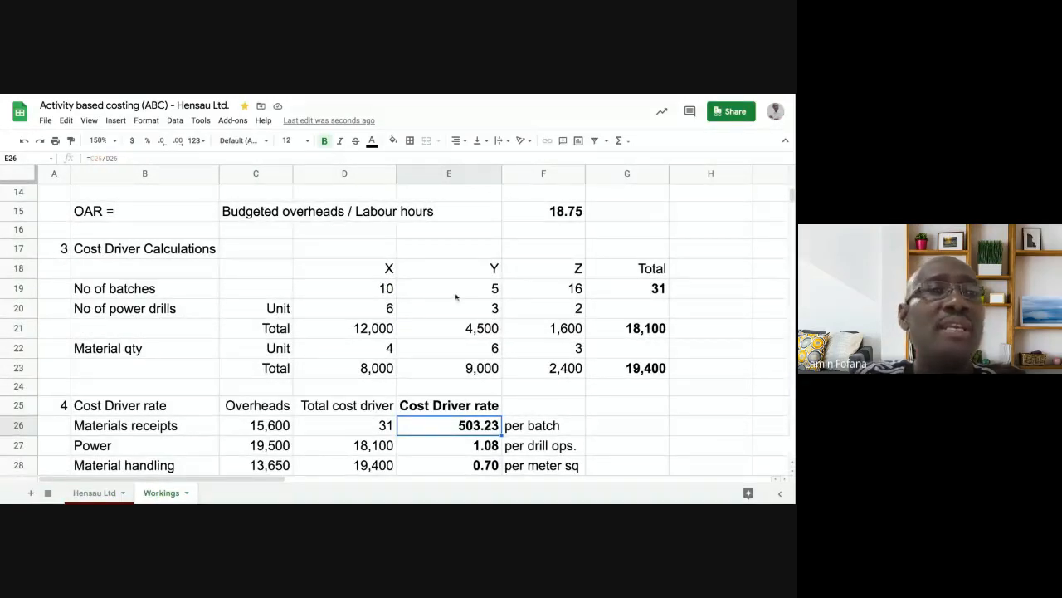
click(114, 494)
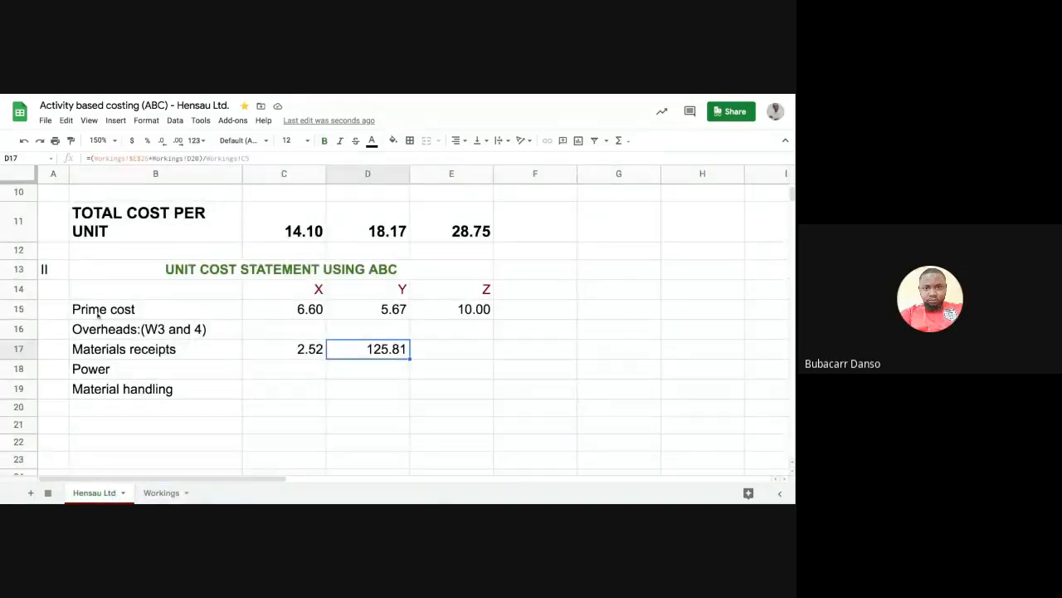
- Replace the D20 reference in Y's formula with E19
click(192, 158)
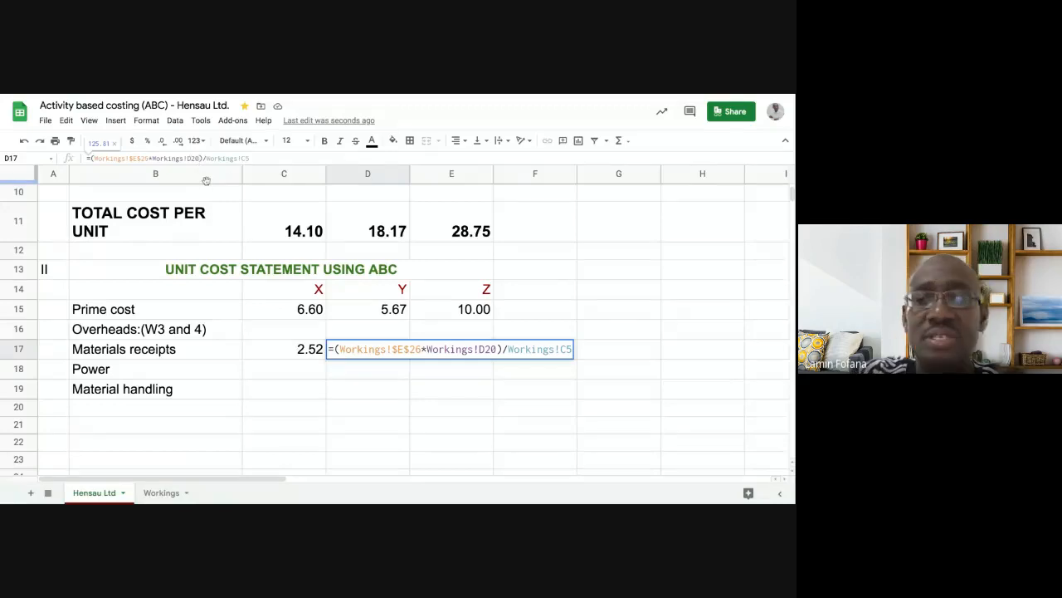
key(BackSpace)
key(BackSpace)
key(BackSpace)
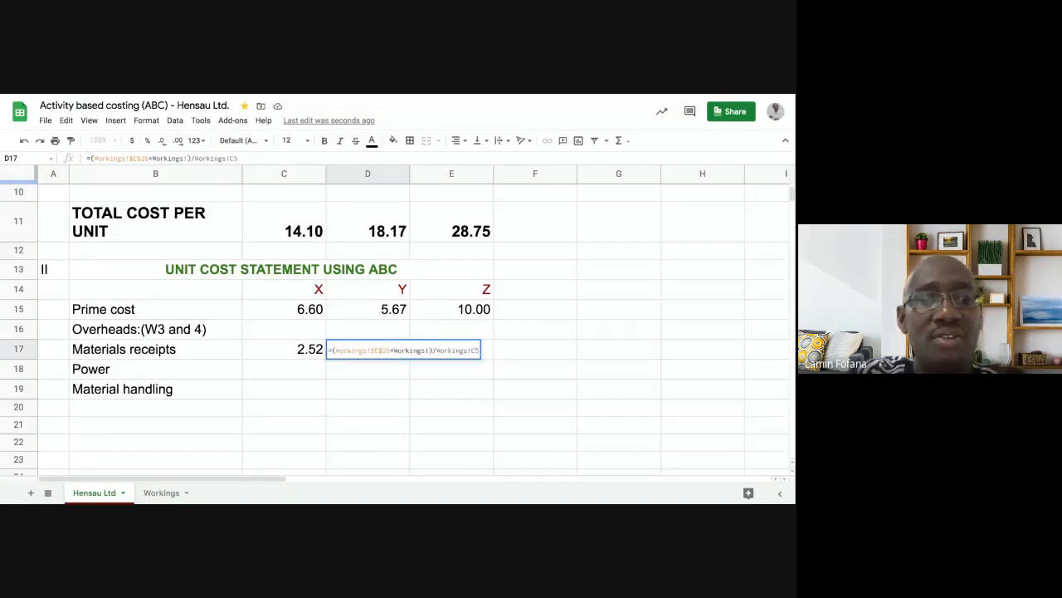
text(e19)
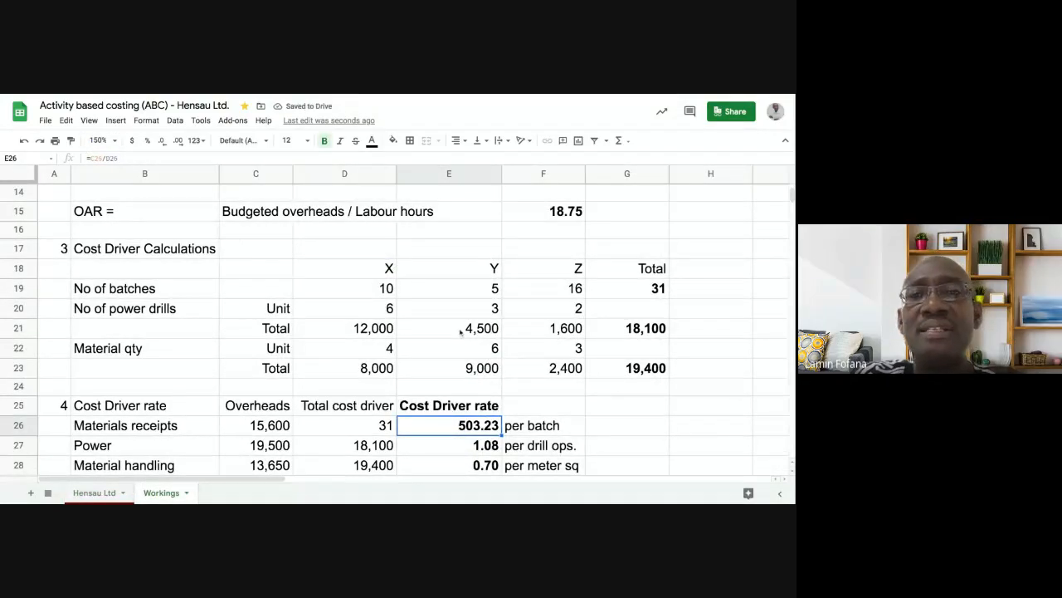
scroll(336, 311, up, 5)
scroll(336, 316, up, 1)
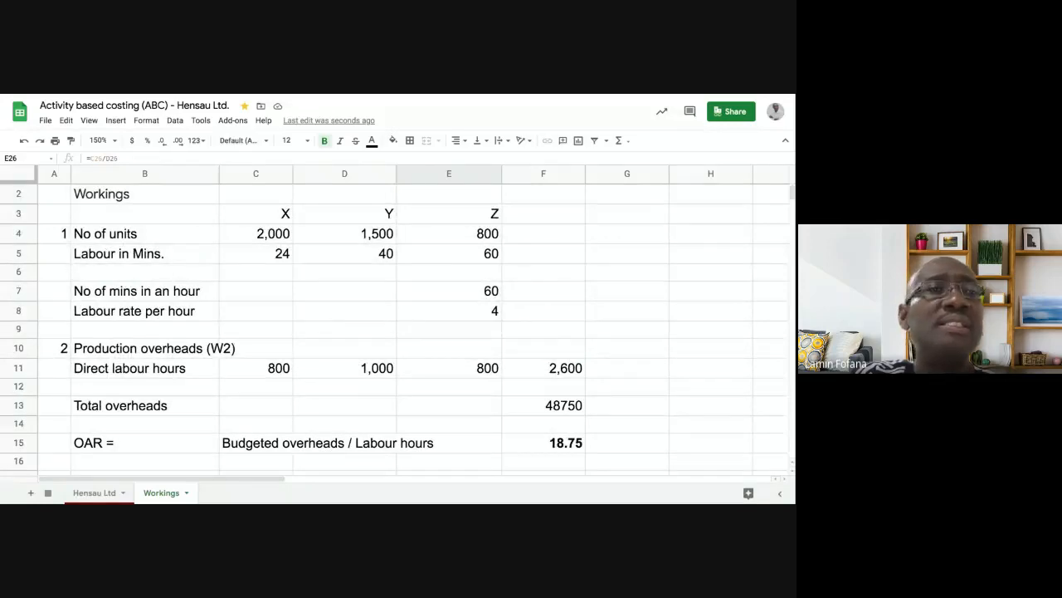
scroll(336, 315, down, 5)
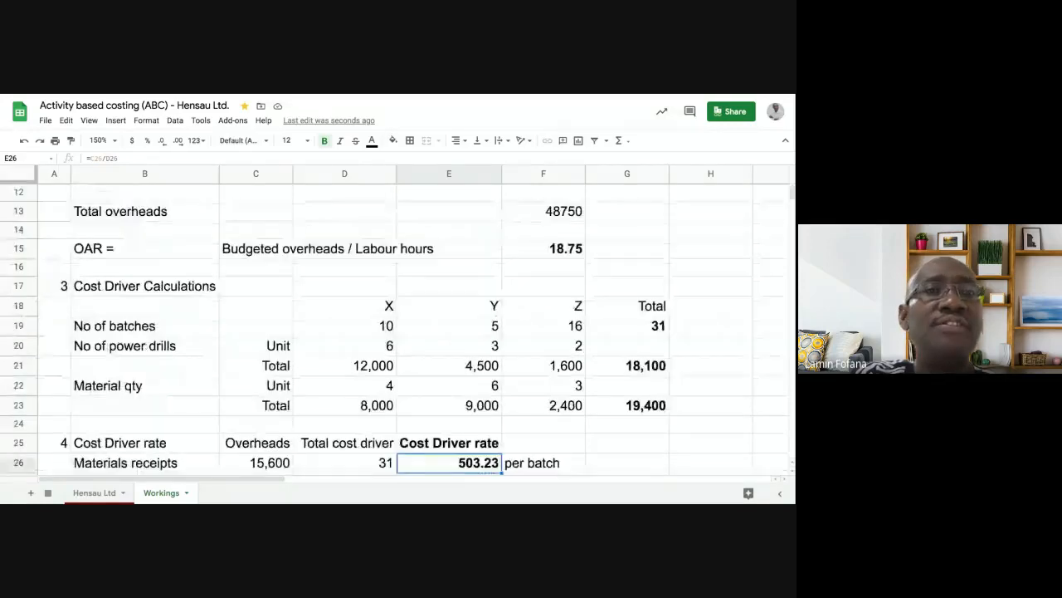
click(103, 493)
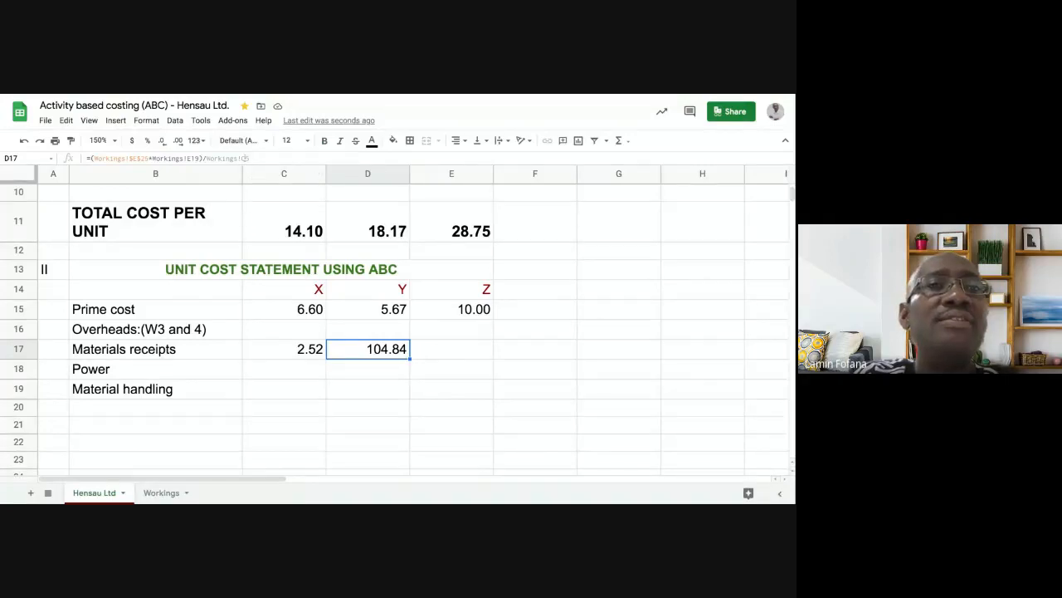
- Correct the reference's column letter to D so Y's overhead reads 1.68
click(245, 158)
key(BackSpace)
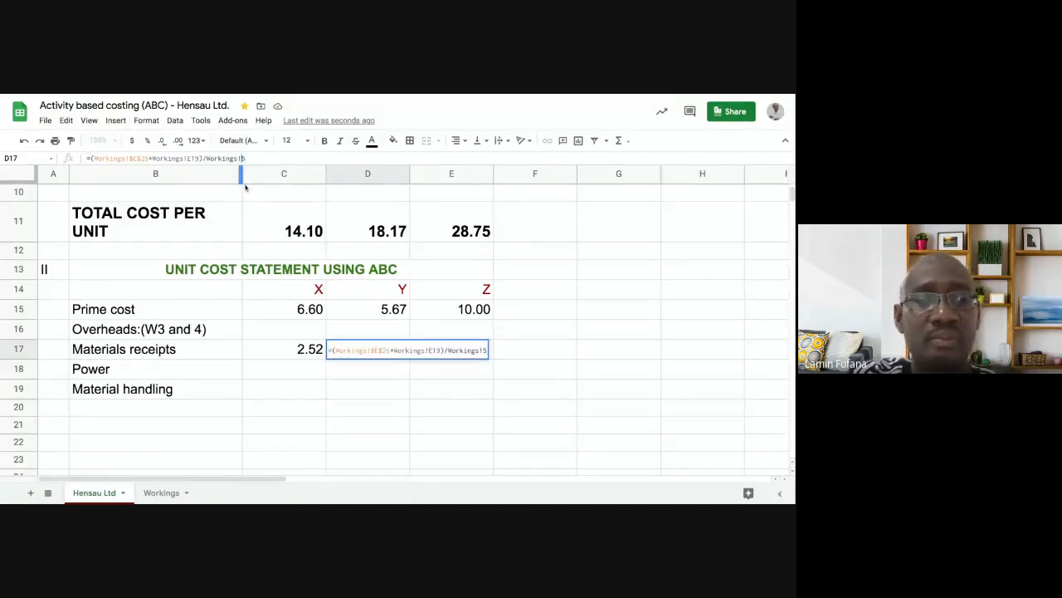
text(D)
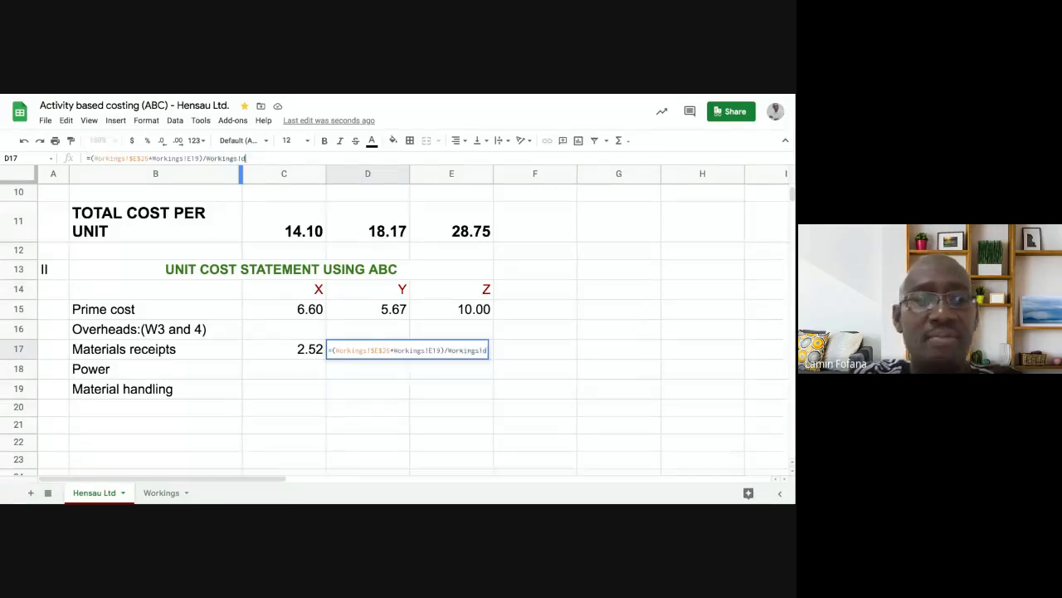
key(Return)
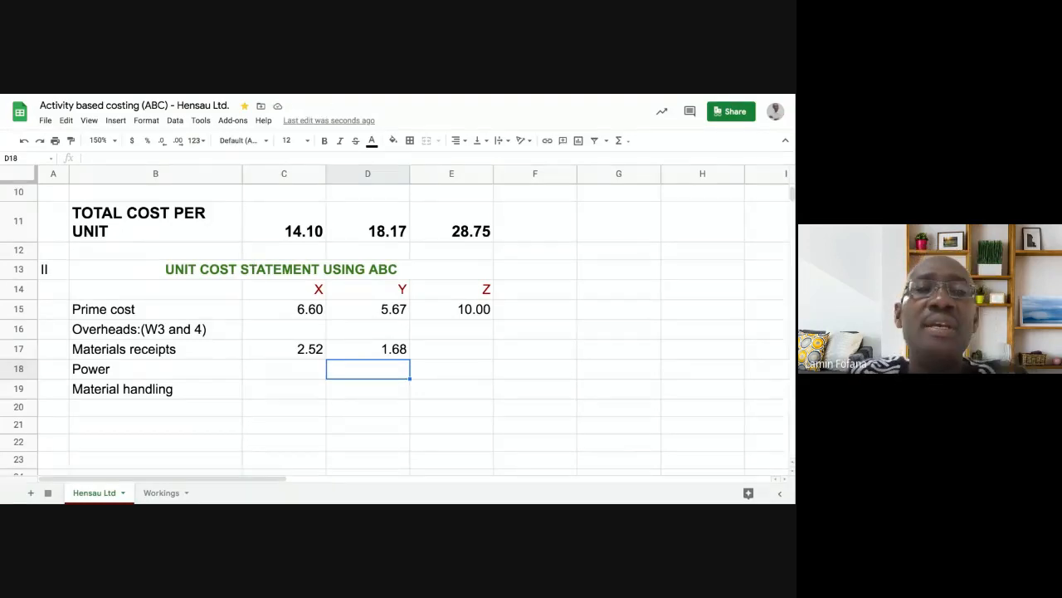
click(295, 350)
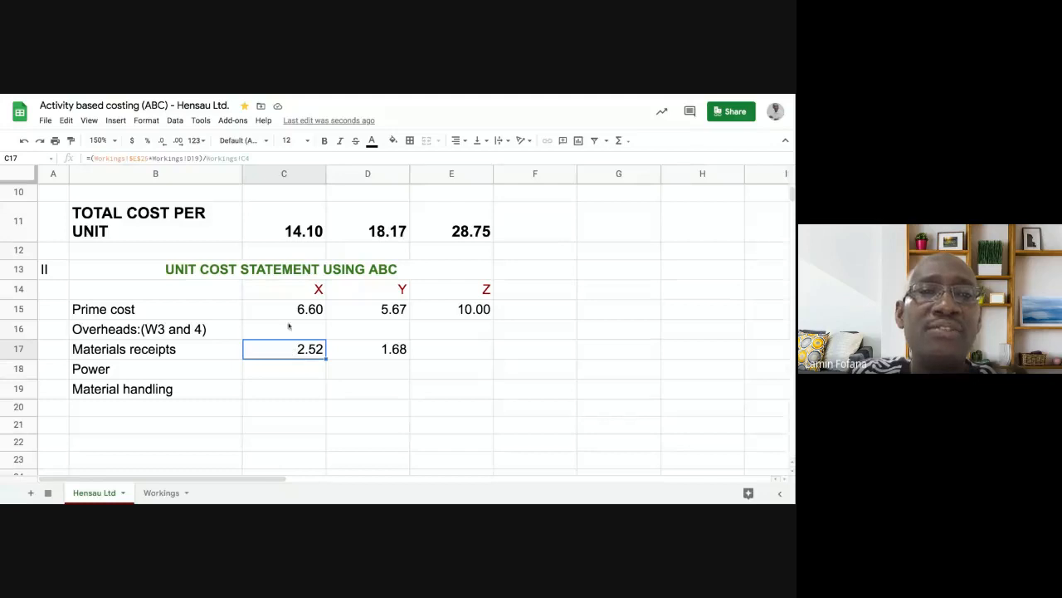
- Compare the X, Y and Z materials receipts cells and clear Y's value in D17
click(352, 354)
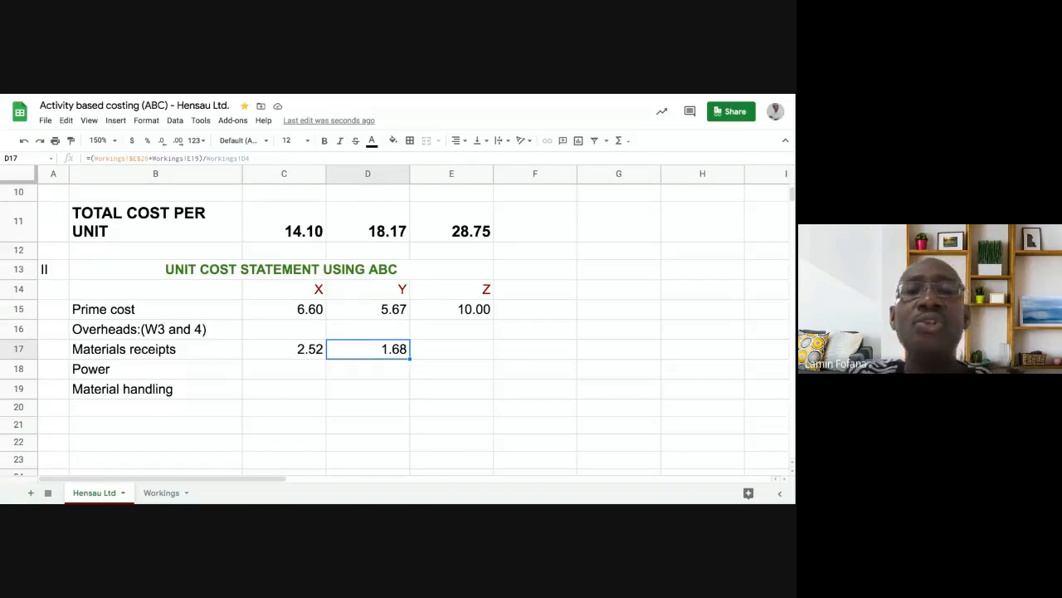
click(446, 351)
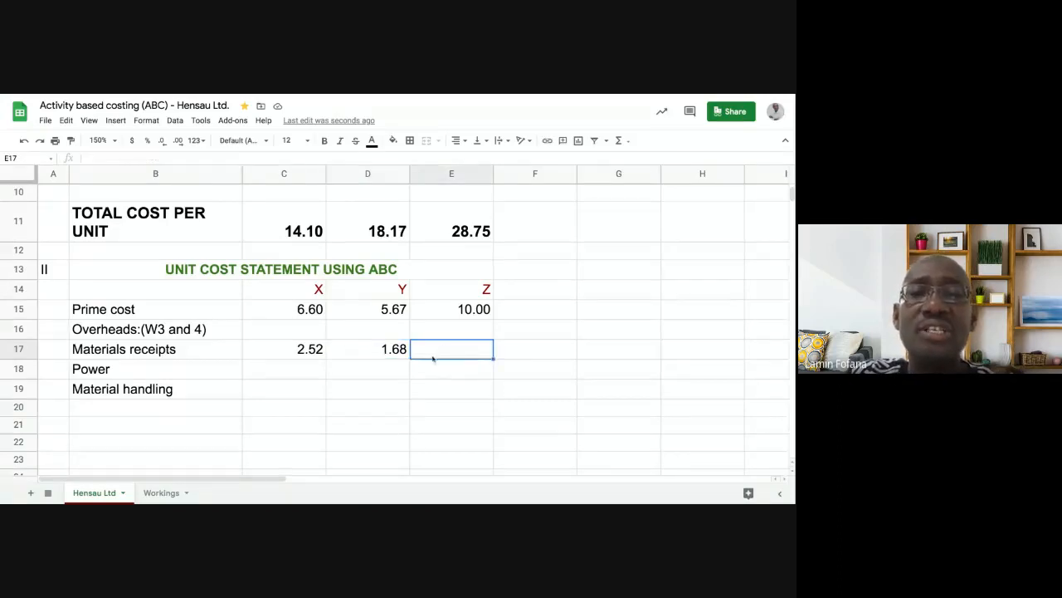
click(388, 350)
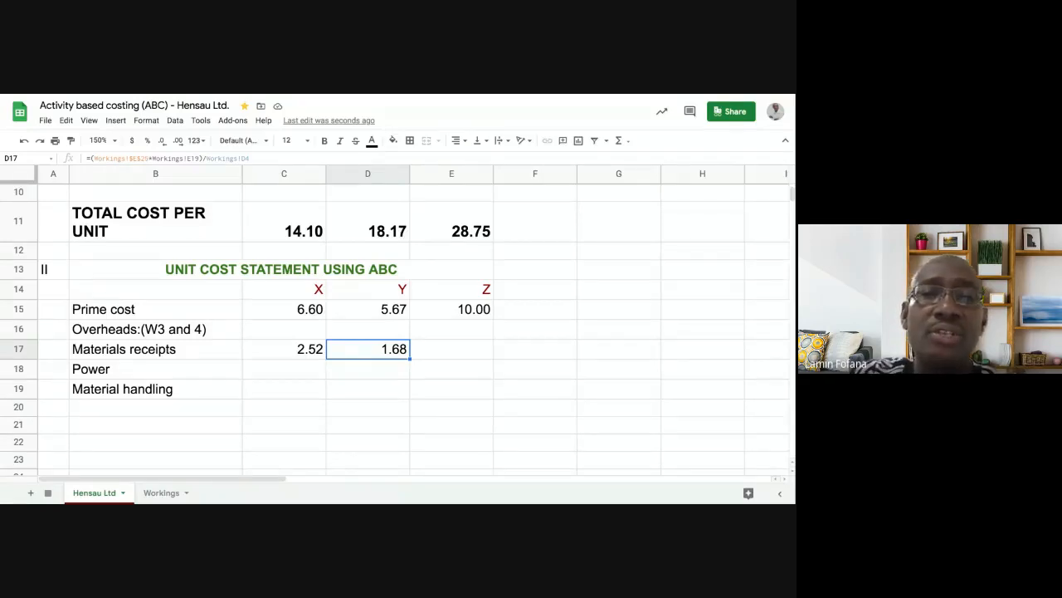
key(Delete)
key(Down)
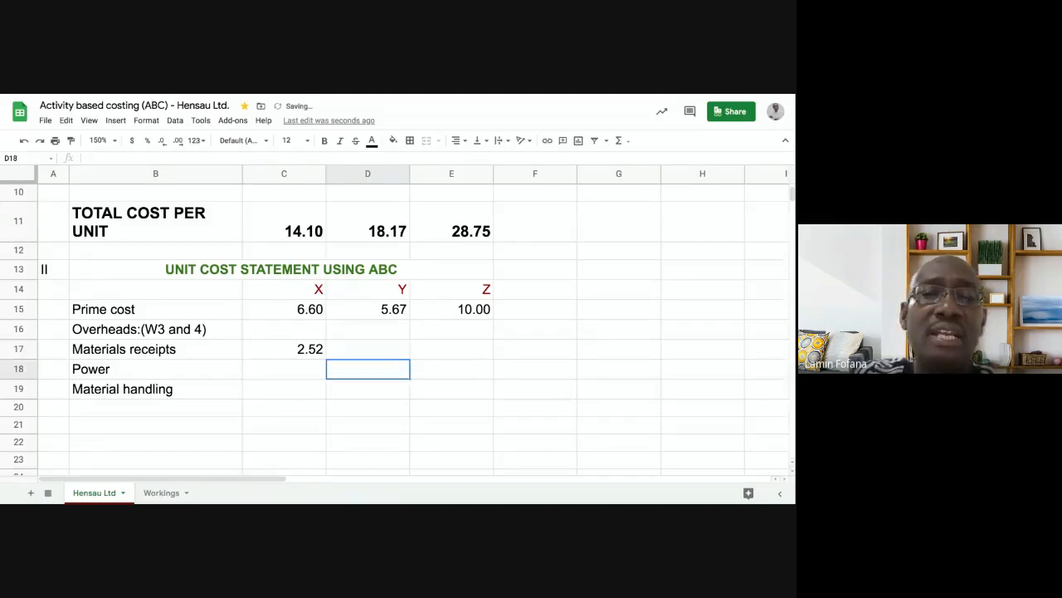
- Fill C17's materials receipts formula across to E17, giving 1.68 for Y and 10.06 for Z
click(321, 357)
drag(326, 359, 432, 375)
click(429, 386)
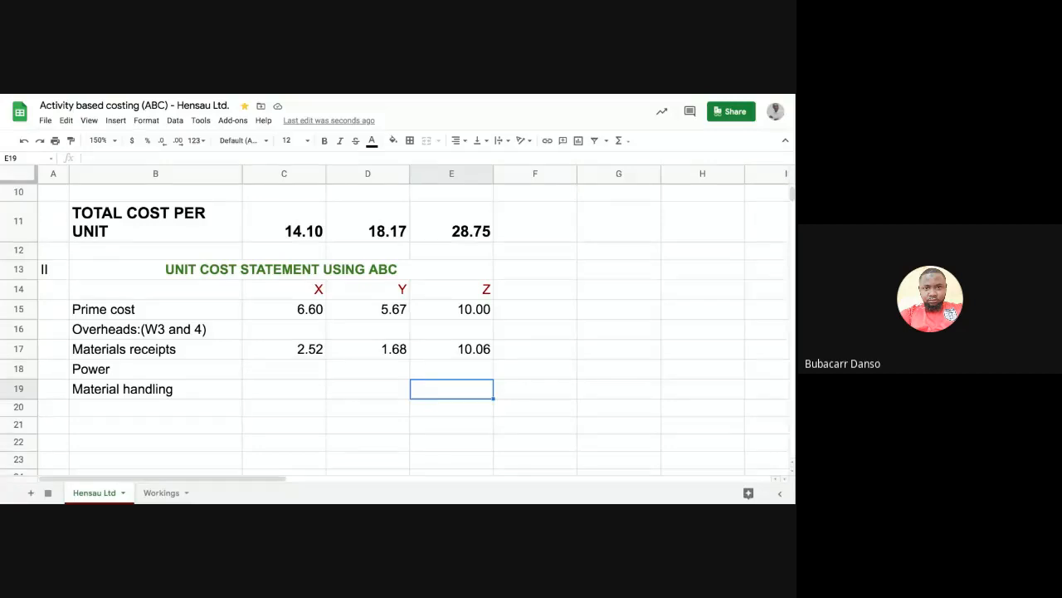
click(317, 352)
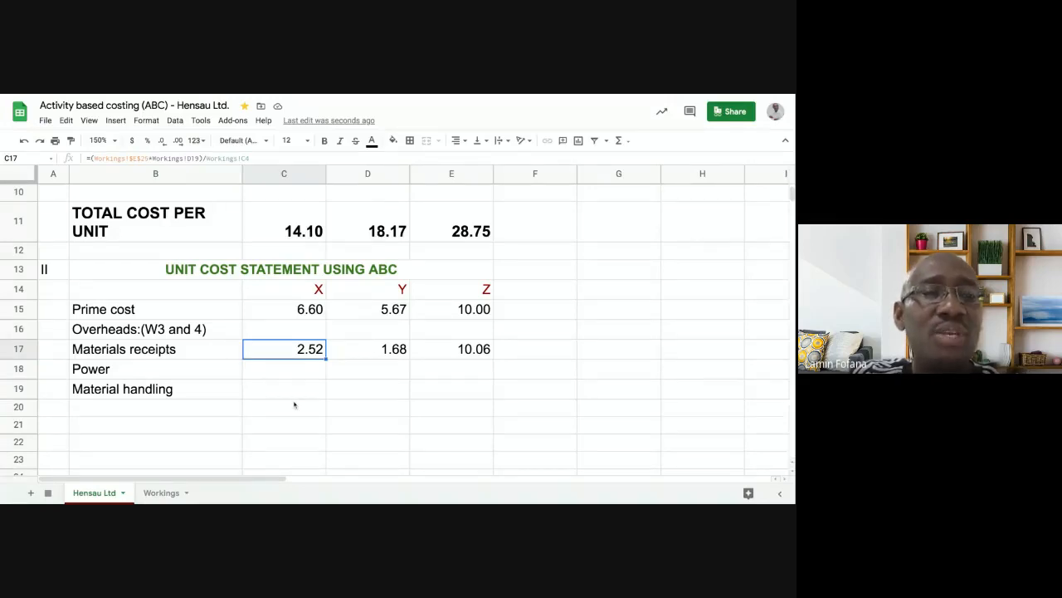
click(162, 493)
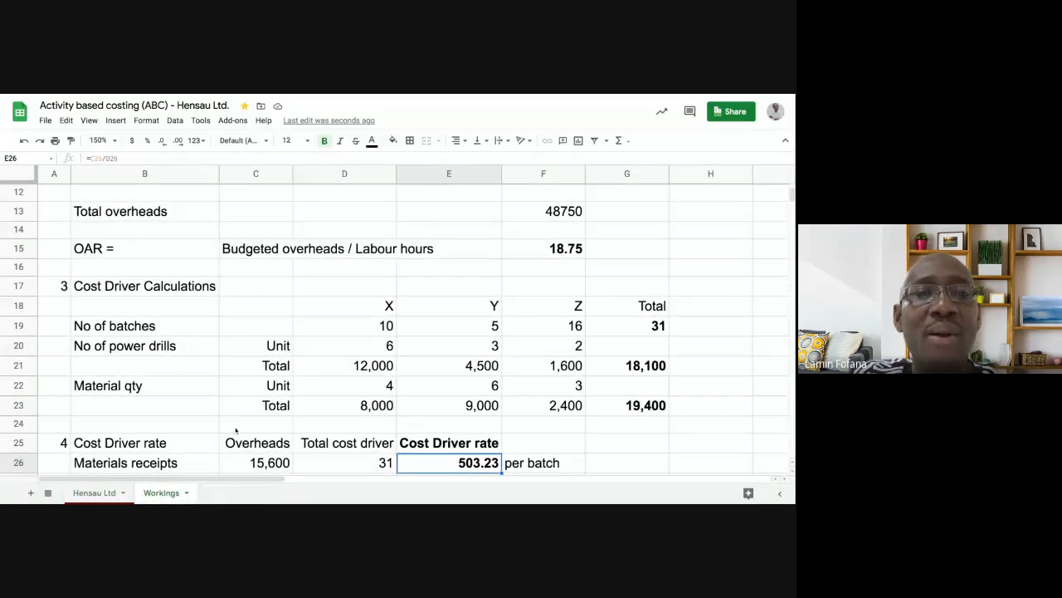
scroll(299, 357, down, 2)
scroll(301, 358, down, 2)
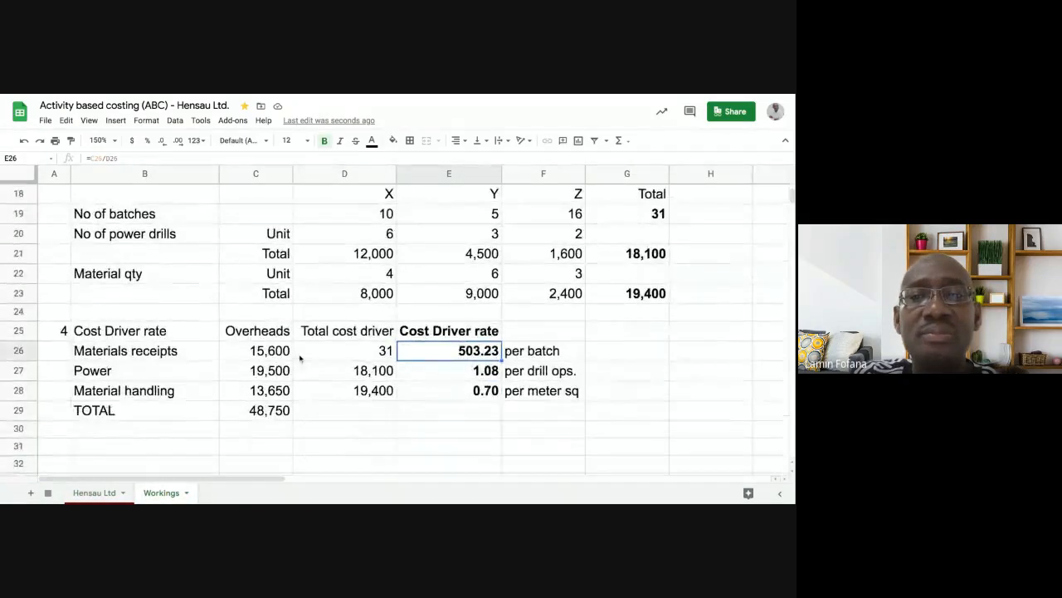
click(439, 373)
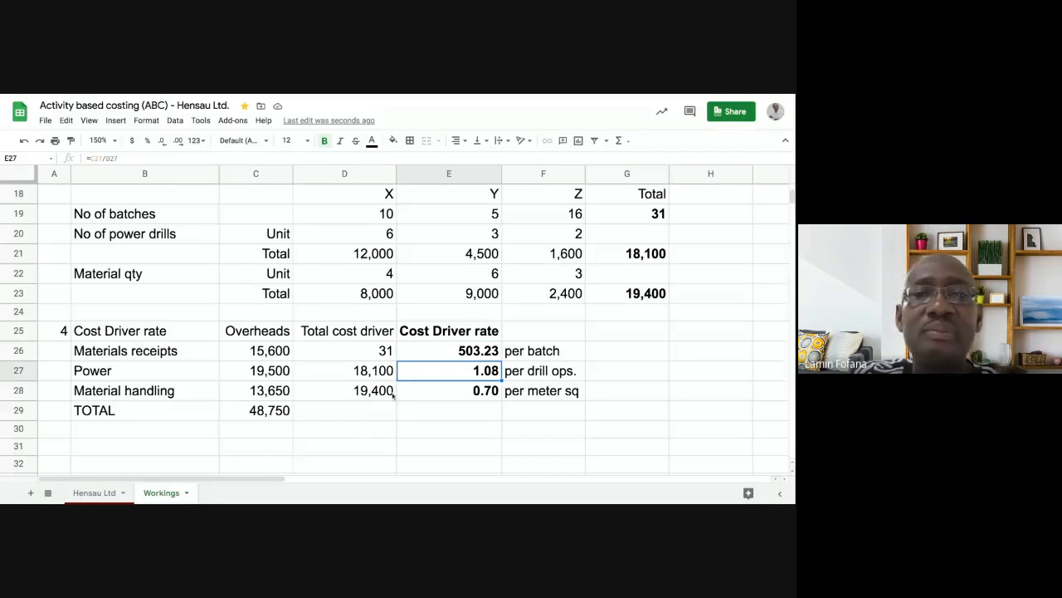
click(108, 494)
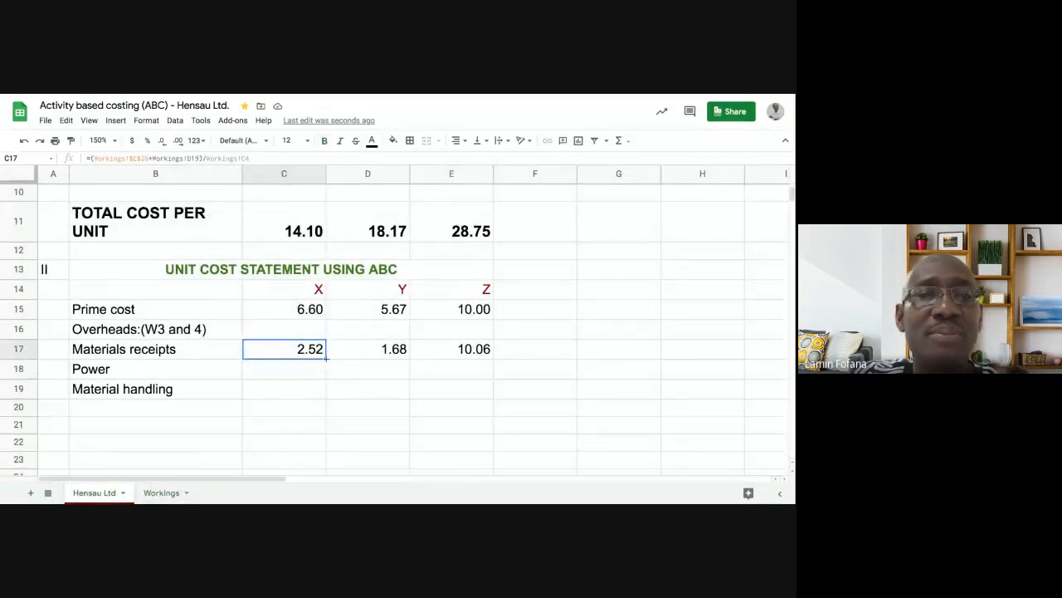
mouse_move(325, 359)
mouse_down()
mouse_move(323, 373)
mouse_move(311, 374)
mouse_up()
click(310, 373)
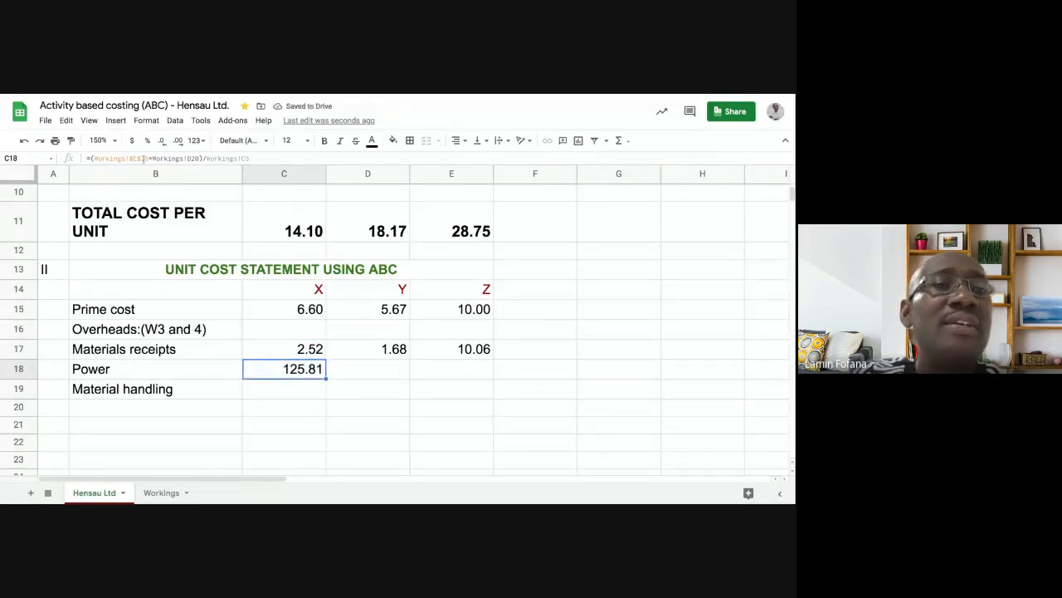
click(272, 350)
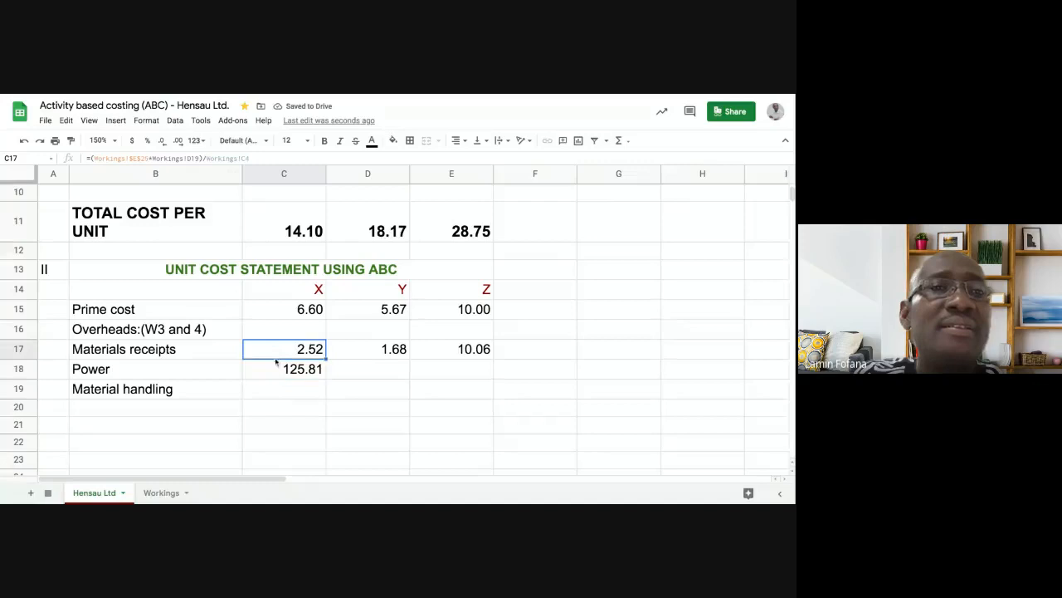
click(271, 373)
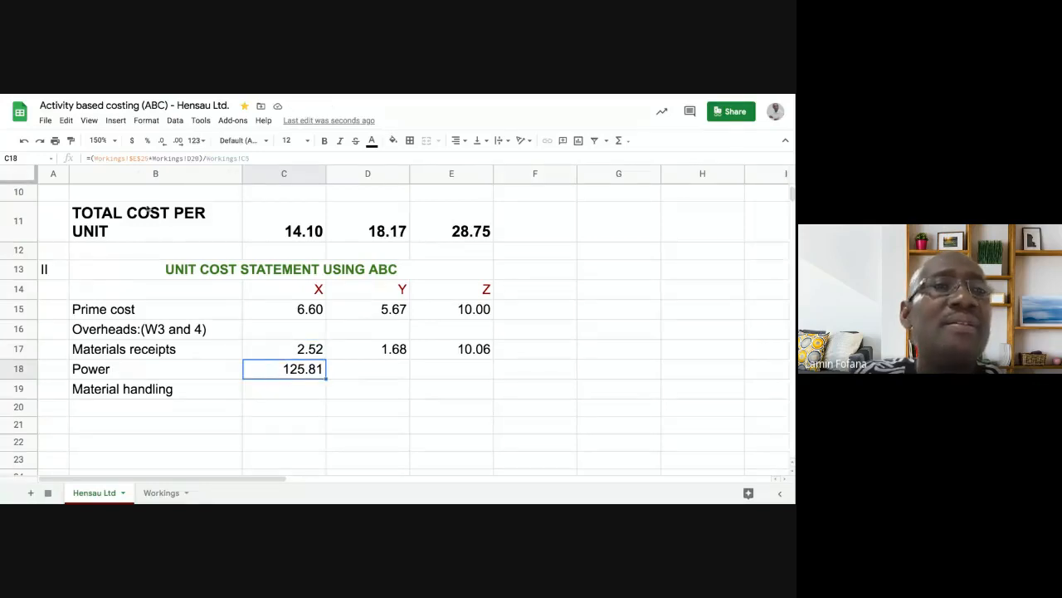
click(148, 157)
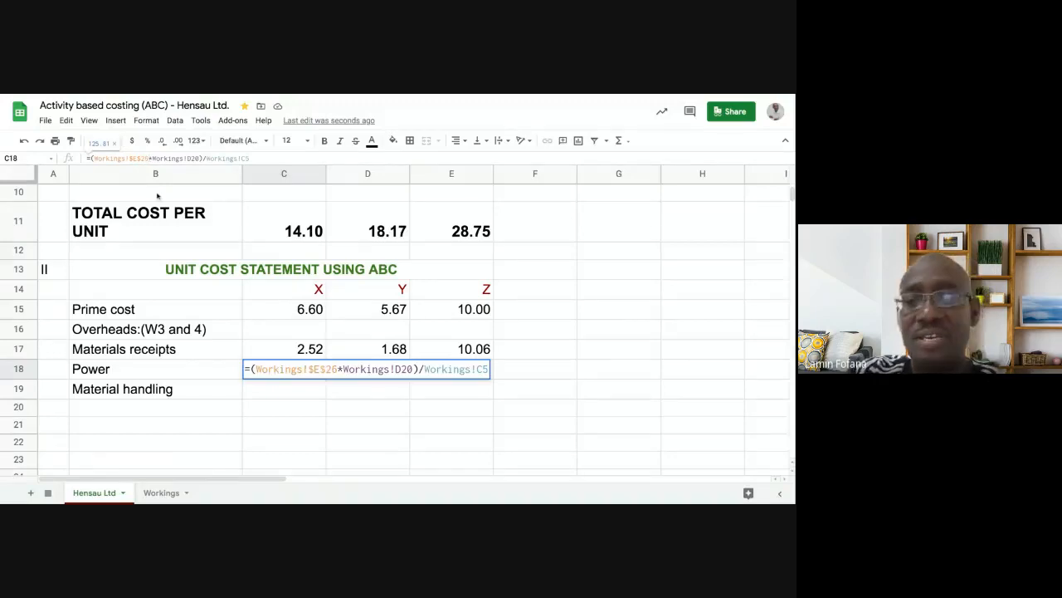
key(BackSpace)
text(7)
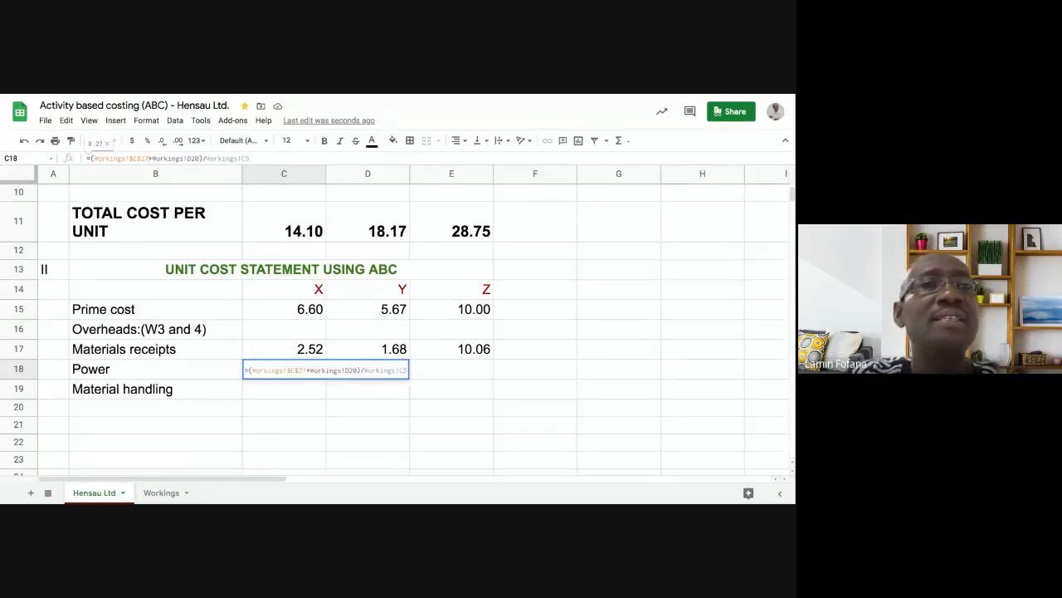
key(Return)
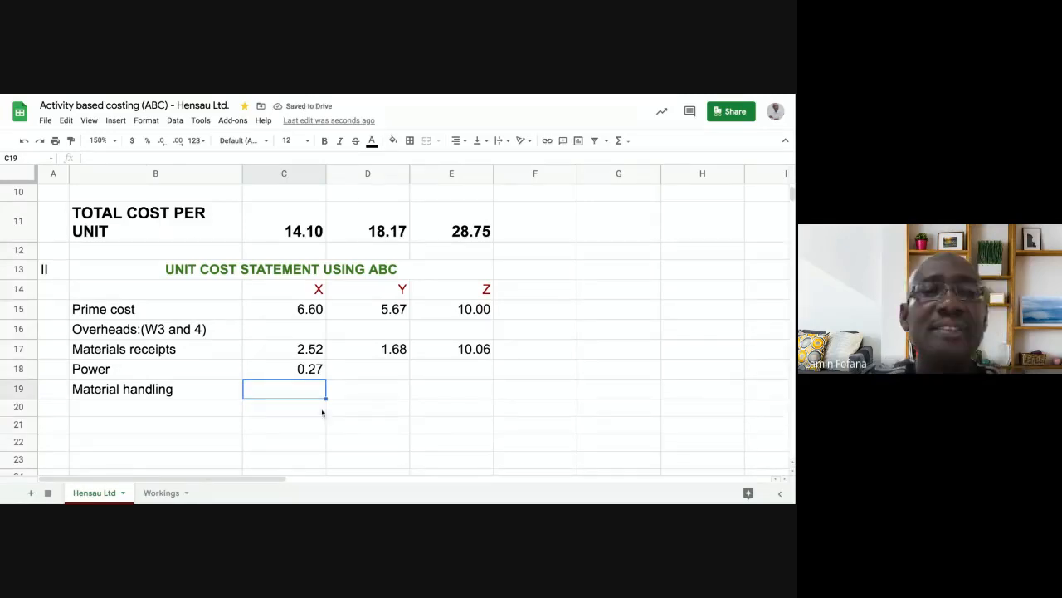
click(355, 366)
click(315, 372)
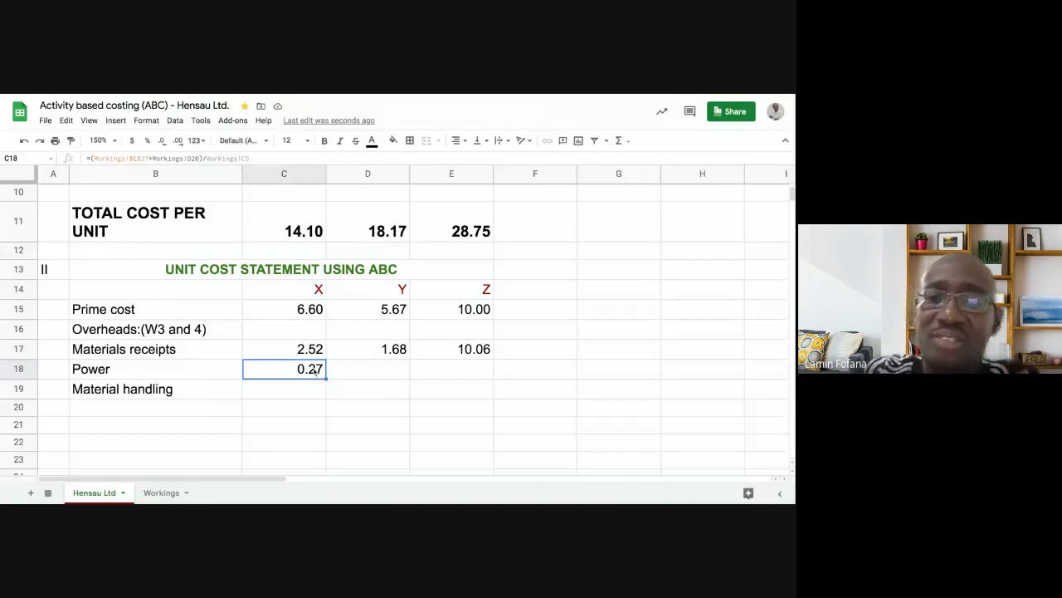
key(Delete)
click(299, 396)
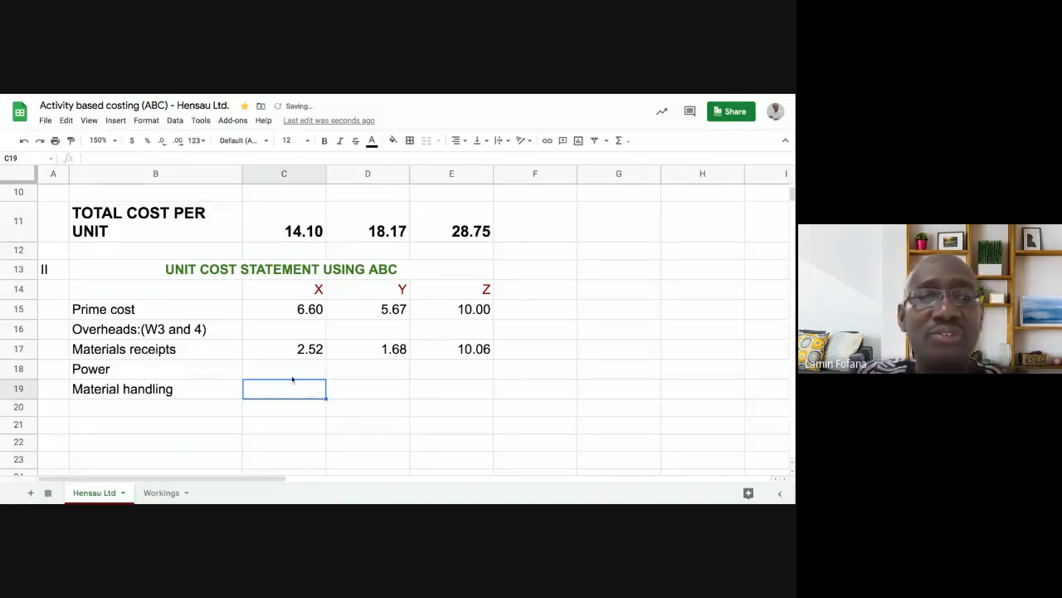
- In C18, start X's power formula as absolute Workings!$E$27 (1.08) times D20's 6 drills
click(293, 375)
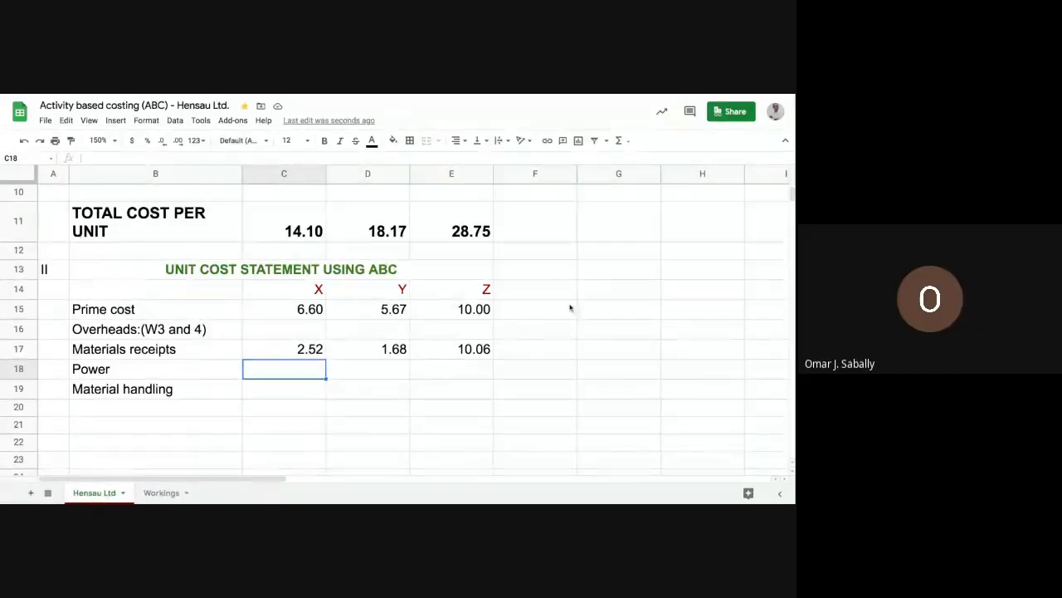
text(=)
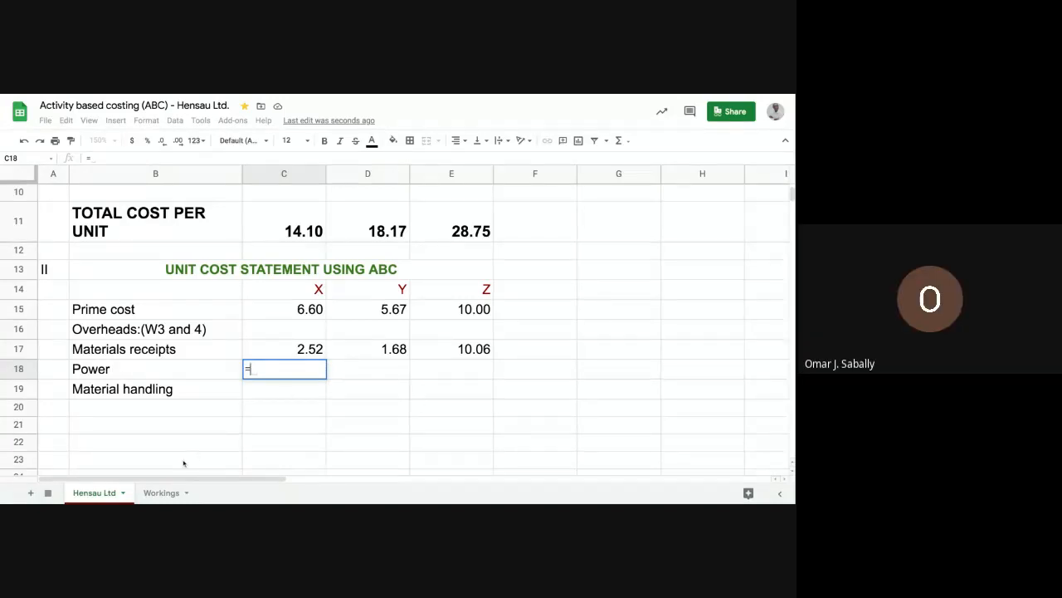
click(171, 493)
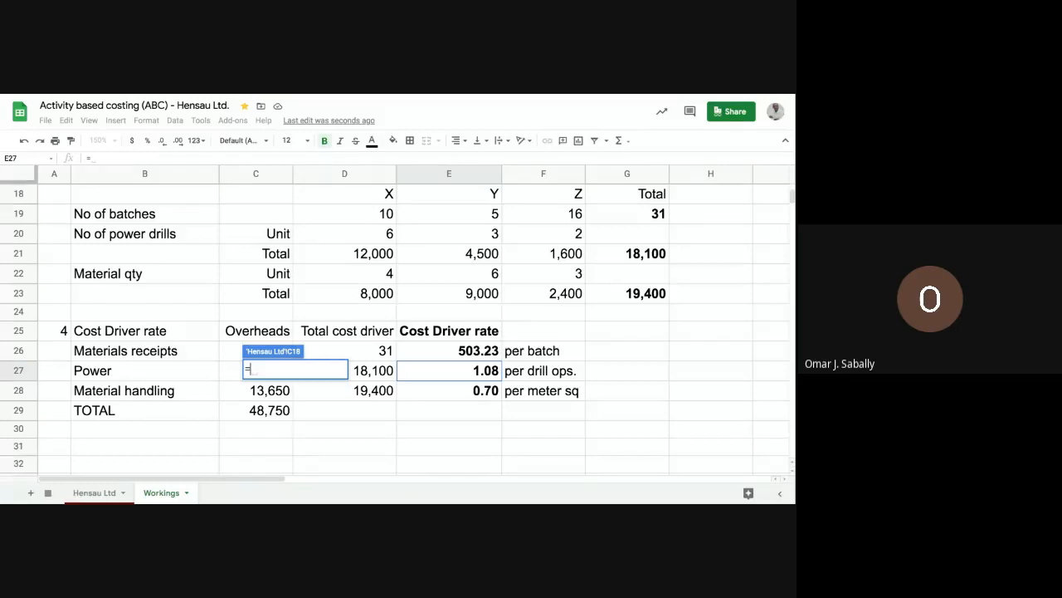
click(426, 373)
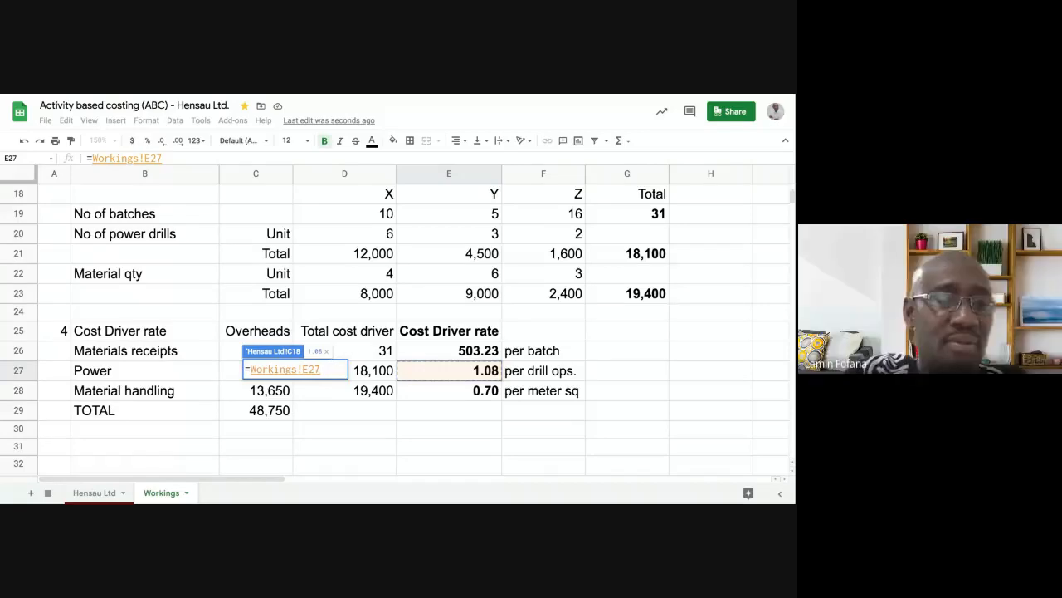
key(F4)
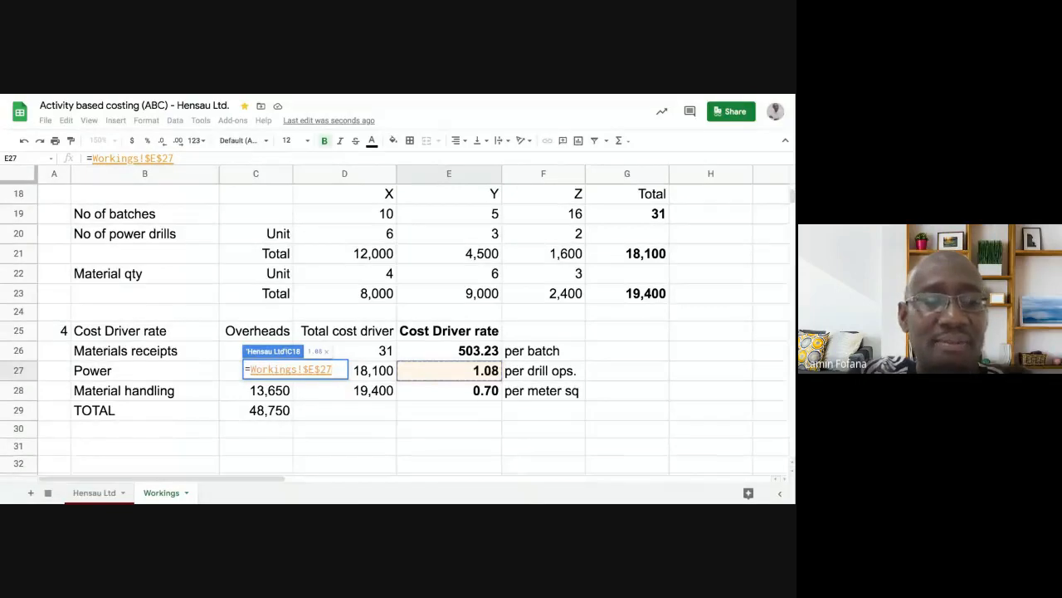
text(*)
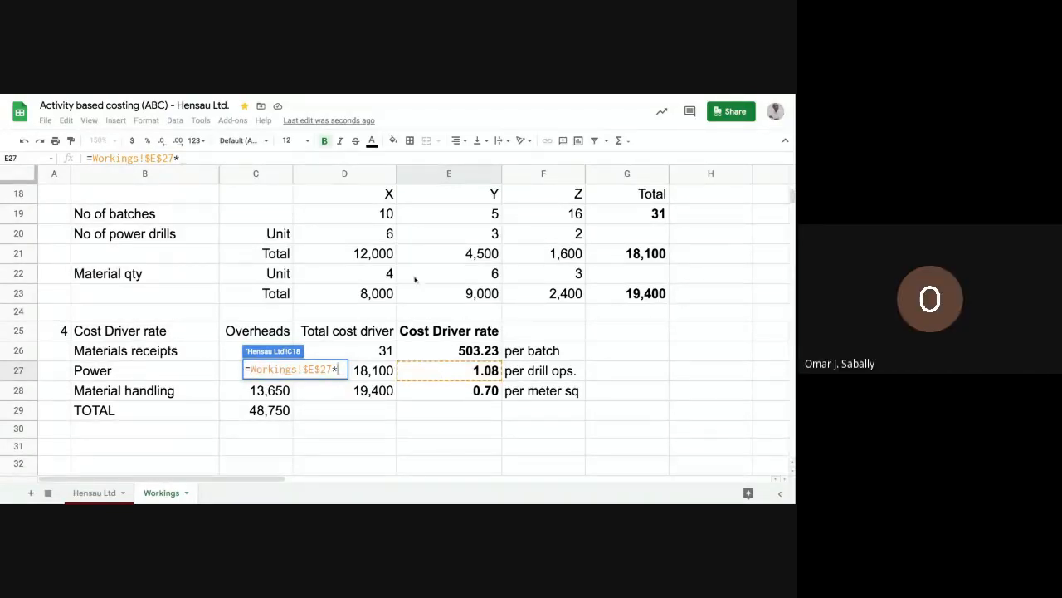
click(366, 239)
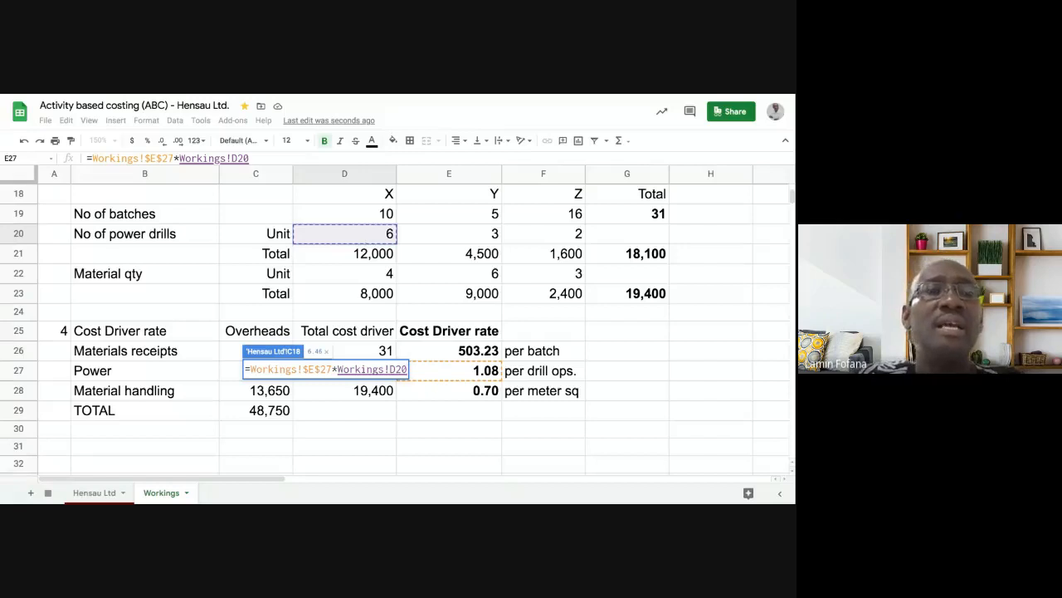
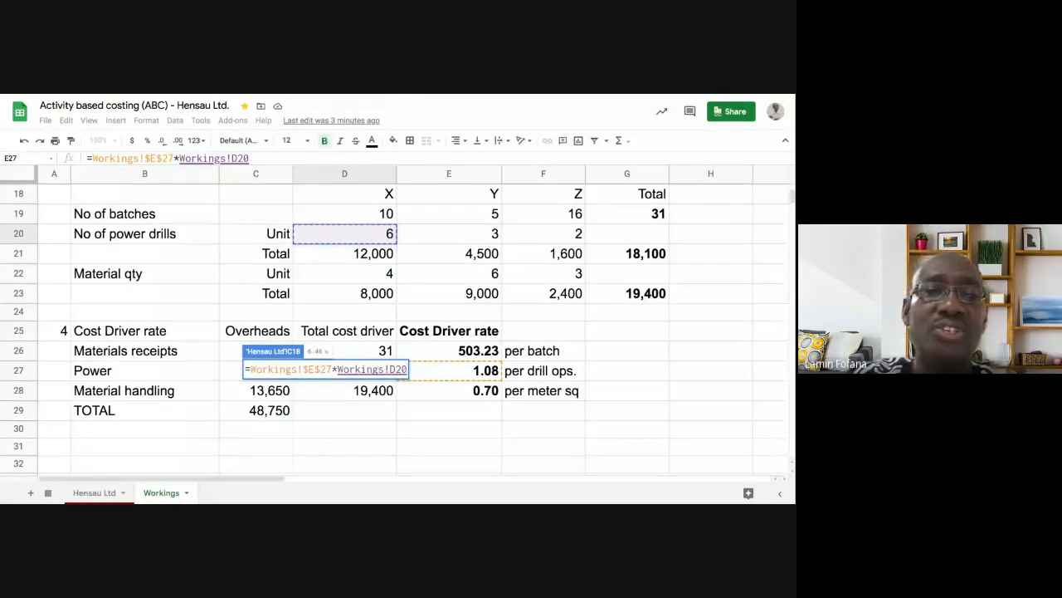
- Commit X's Power formula in C18 and fill it to E18, giving 6.46, 3.23 and 2.15
key(Return)
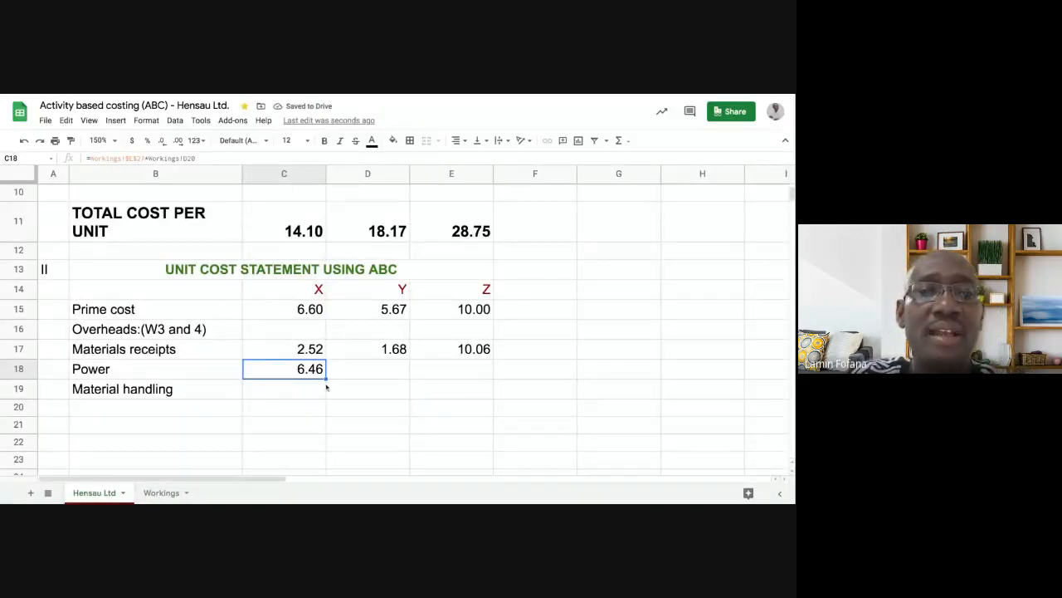
drag(326, 378, 456, 385)
click(419, 390)
click(375, 372)
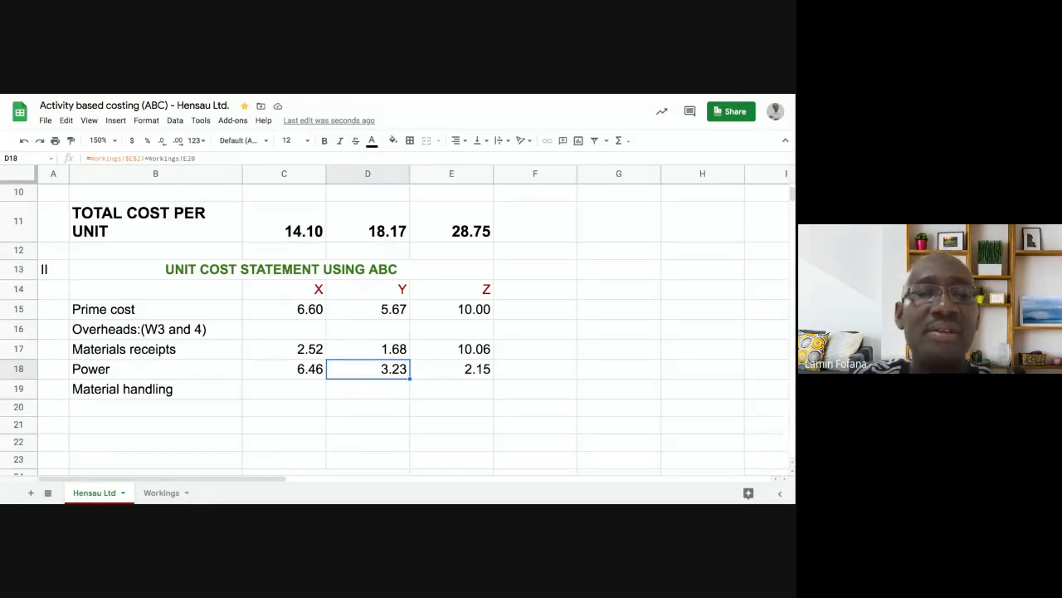
click(308, 390)
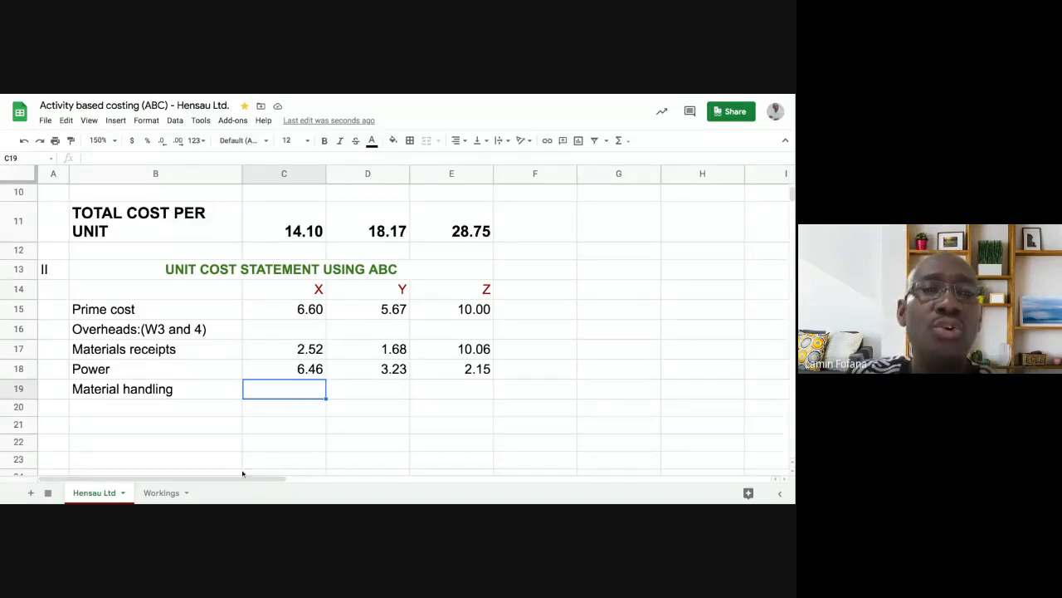
click(172, 494)
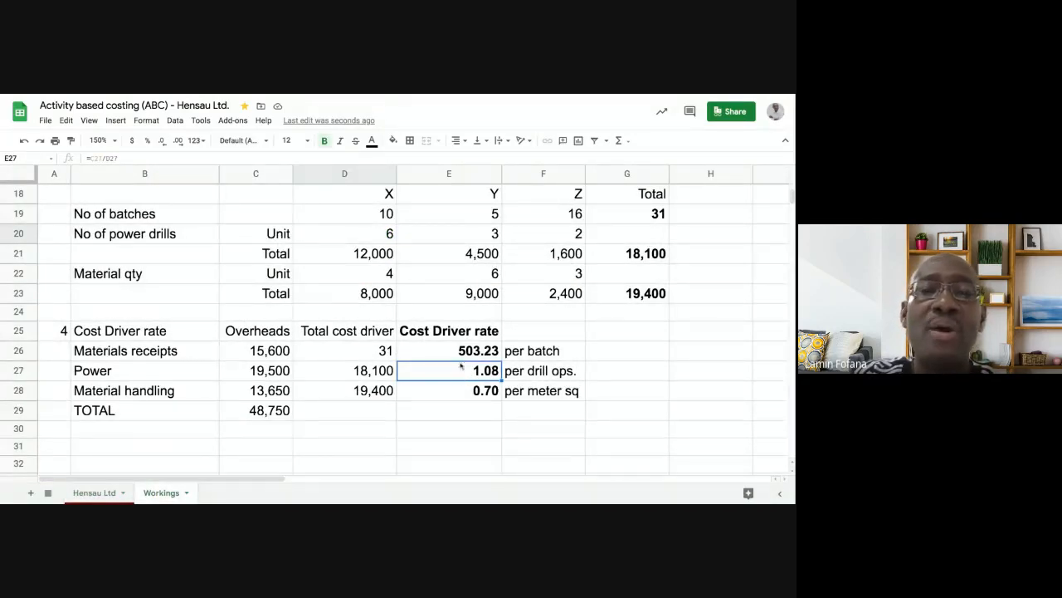
click(369, 234)
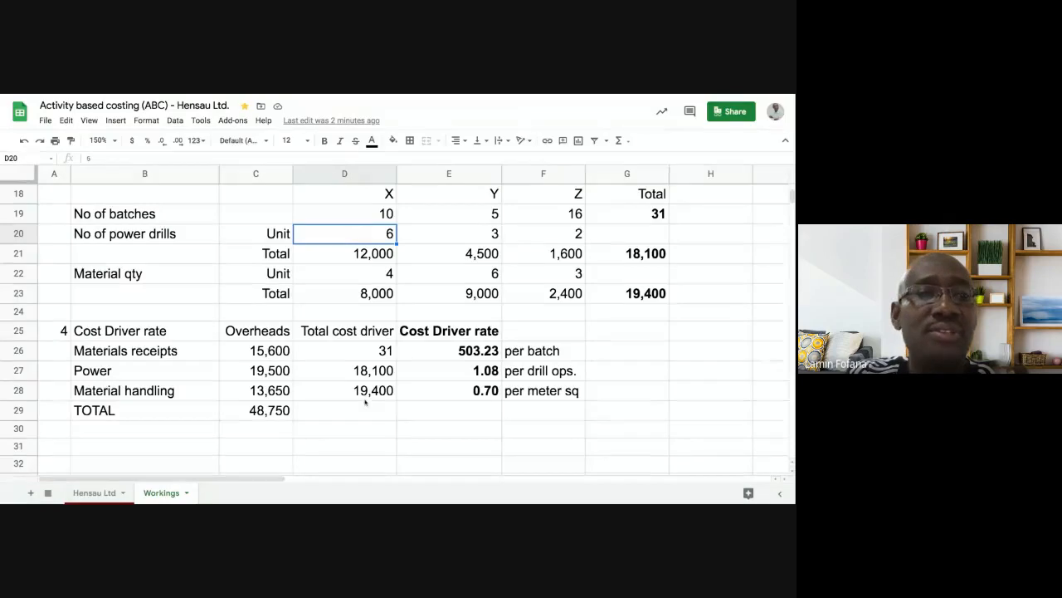
click(95, 493)
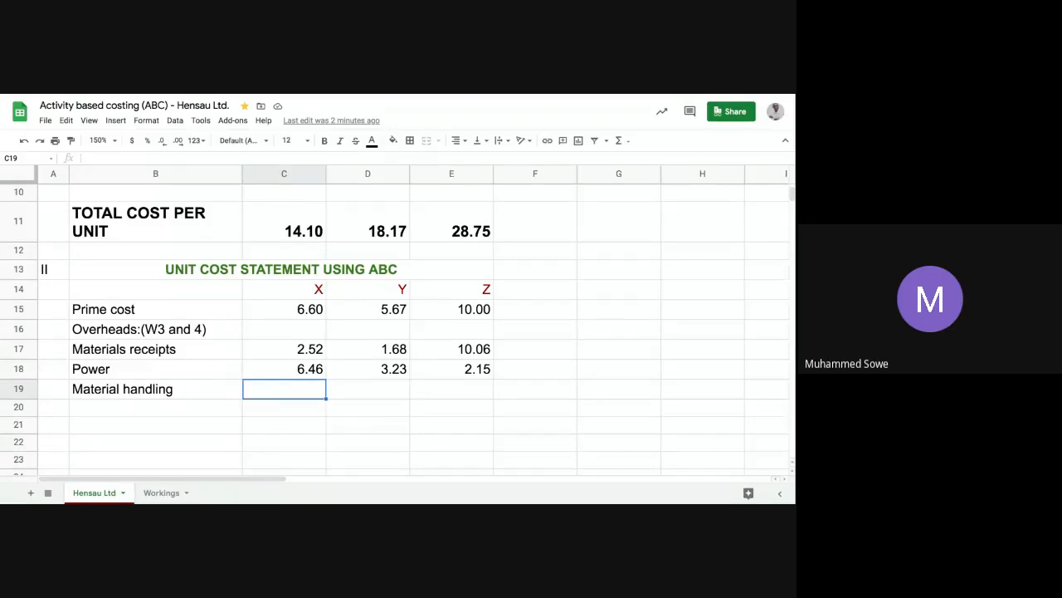
- Enter =Workings!$E$28*Workings!D22 in C19 and fill it to E19, giving 2.81, 4.22 and 2.11
text(=)
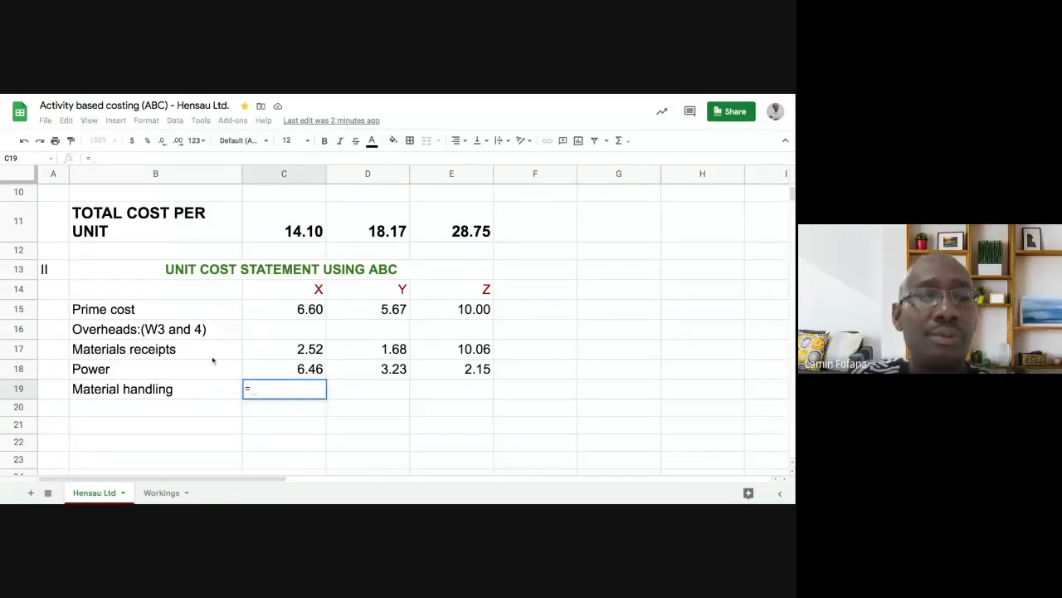
click(163, 492)
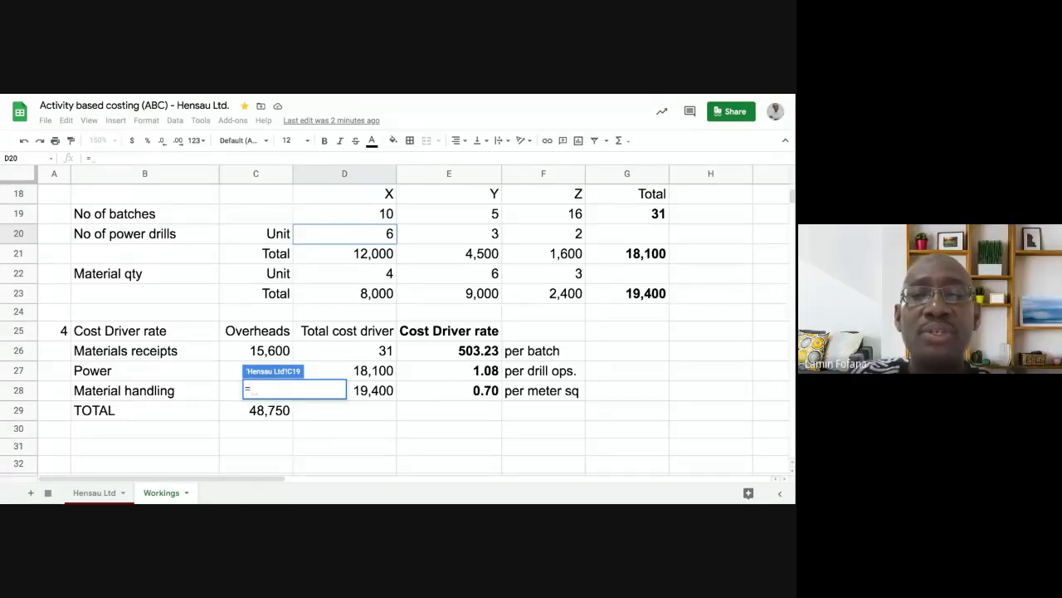
click(434, 393)
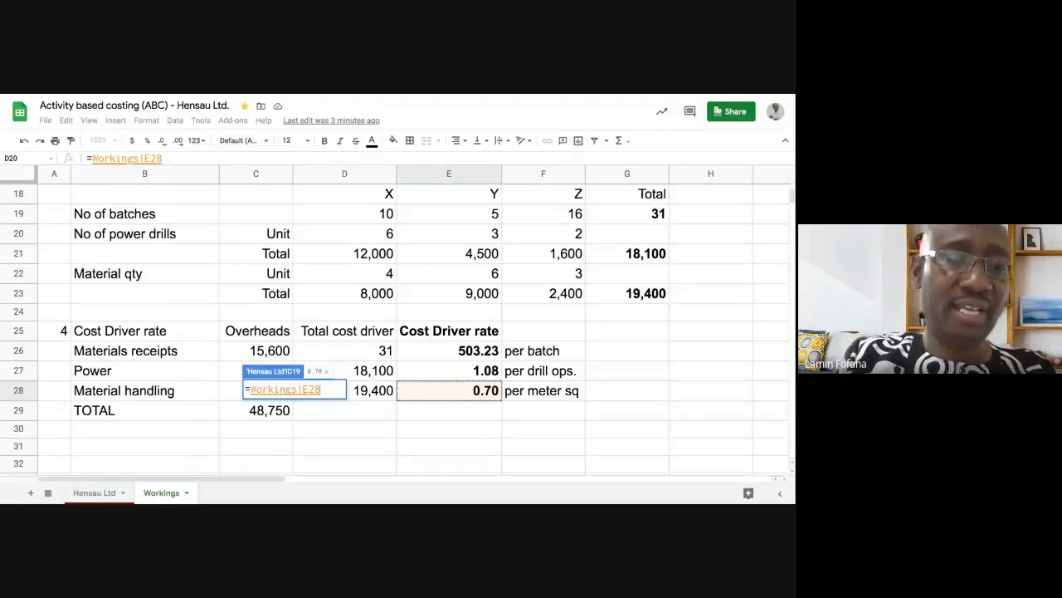
key(F4)
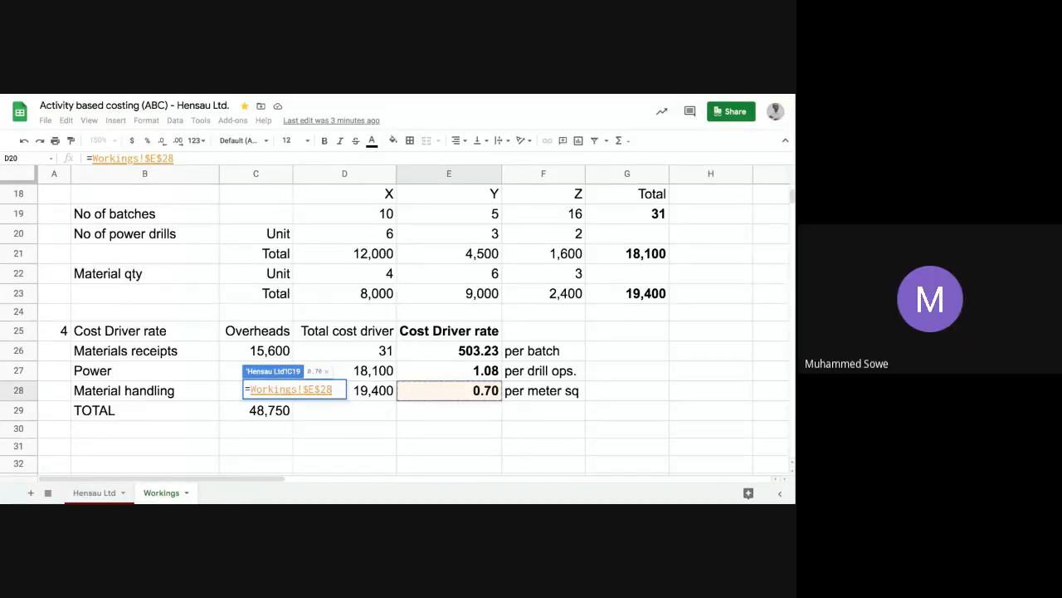
text(8)
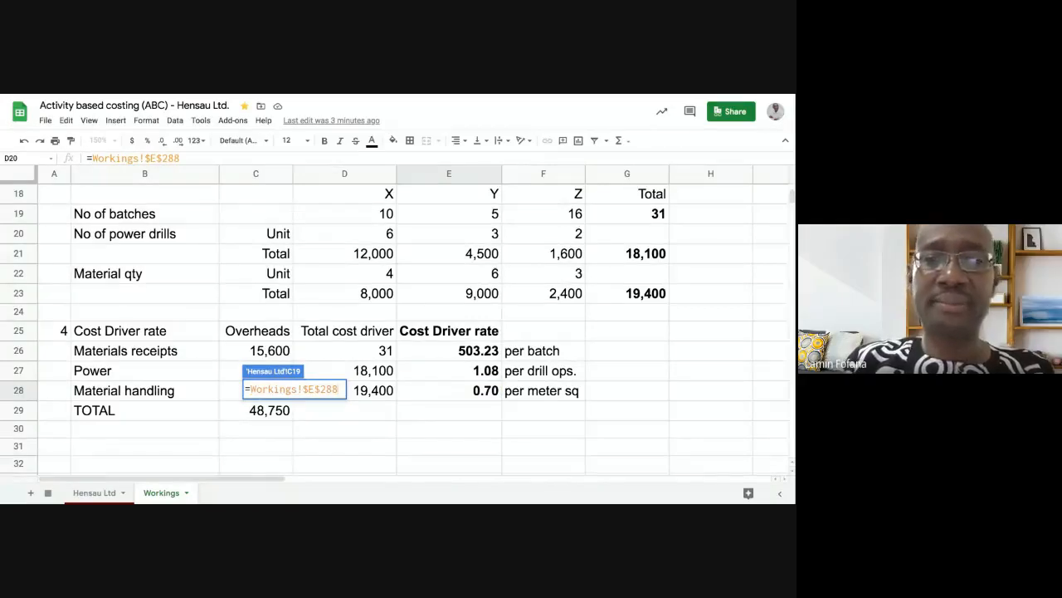
key(BackSpace)
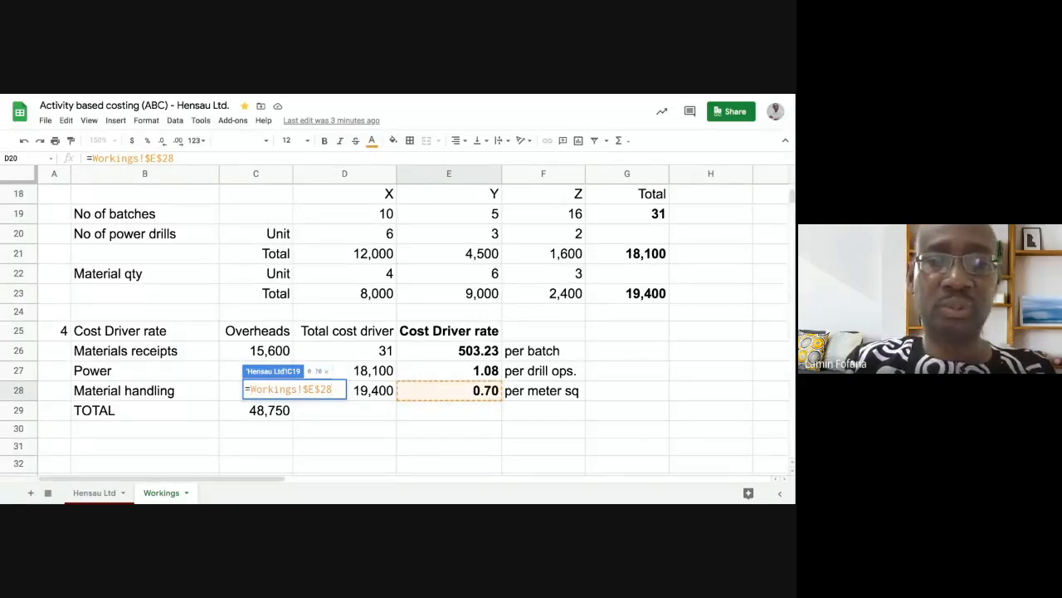
text(*)
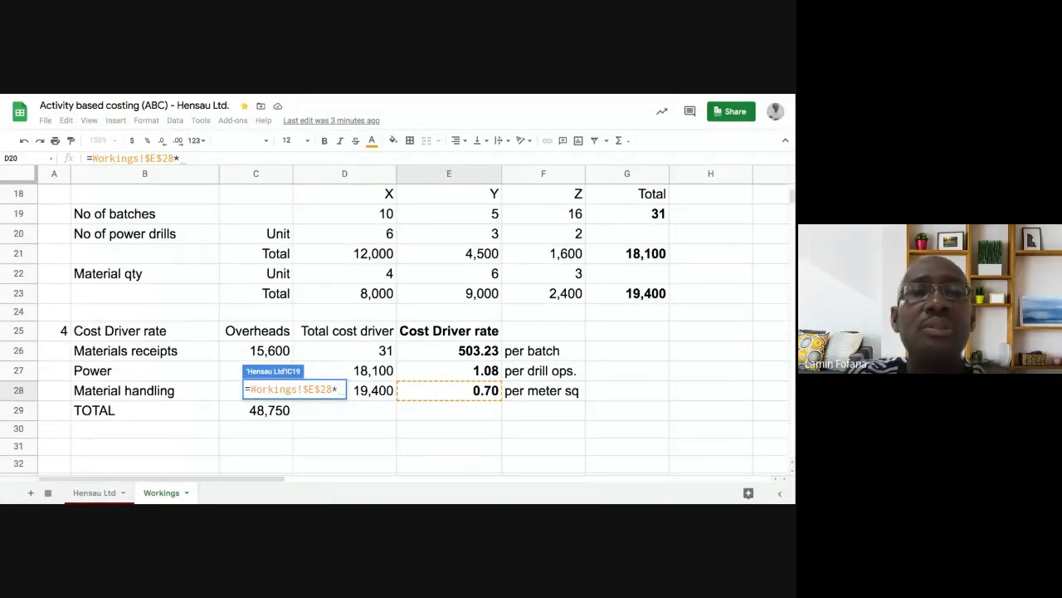
click(363, 273)
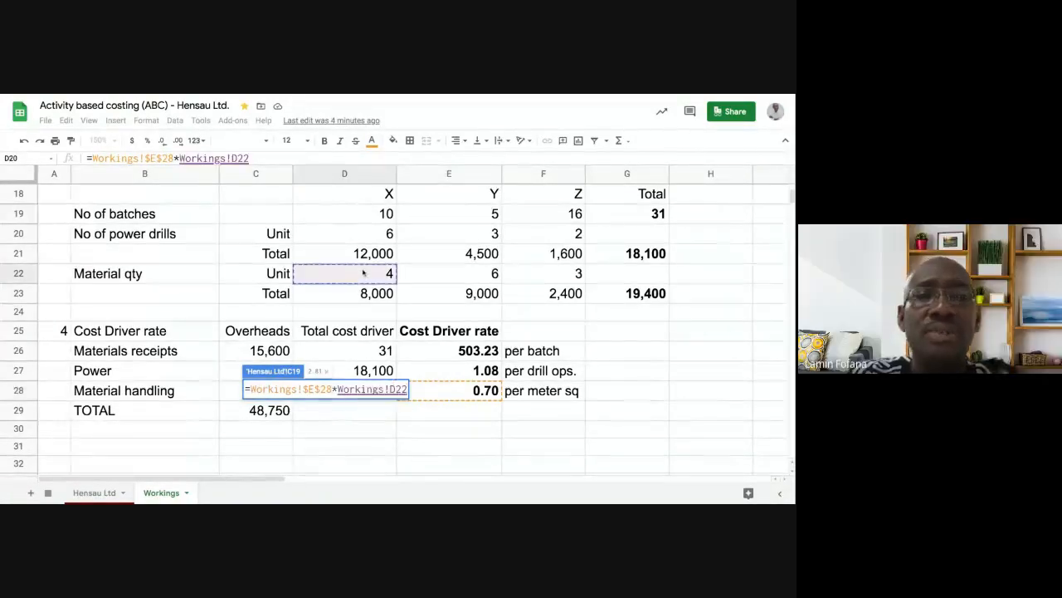
key(Return)
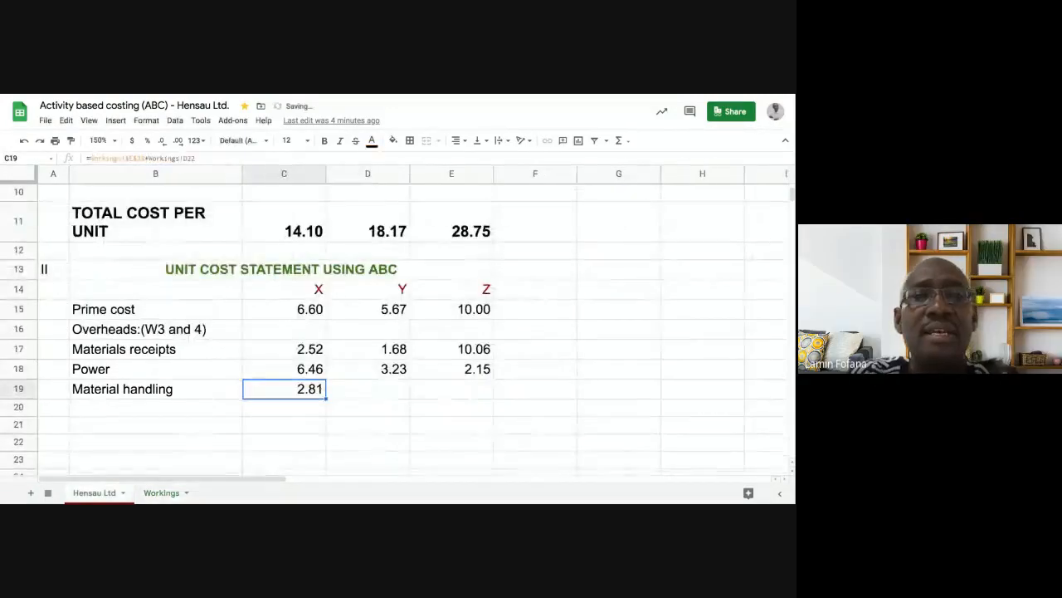
drag(326, 399, 480, 395)
click(441, 427)
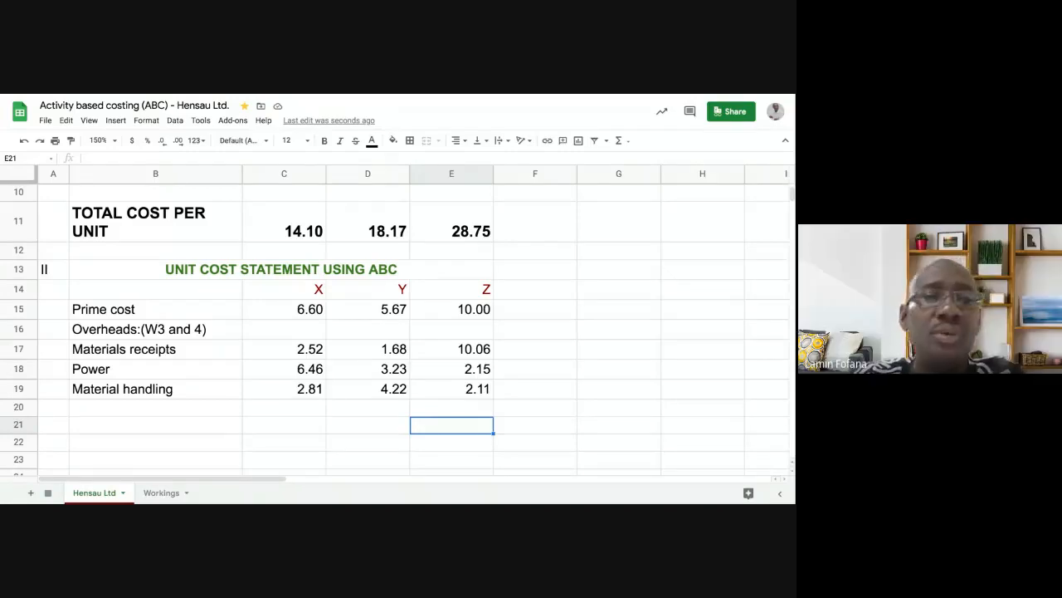
- Type the label 'TOTAL UNIT COST' into B20
click(176, 410)
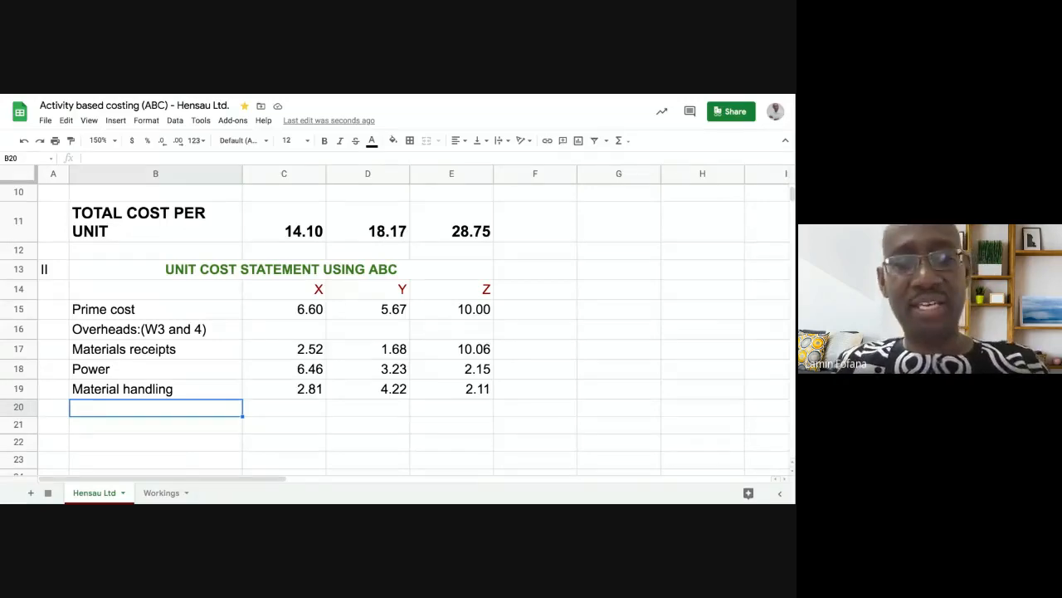
text(TO)
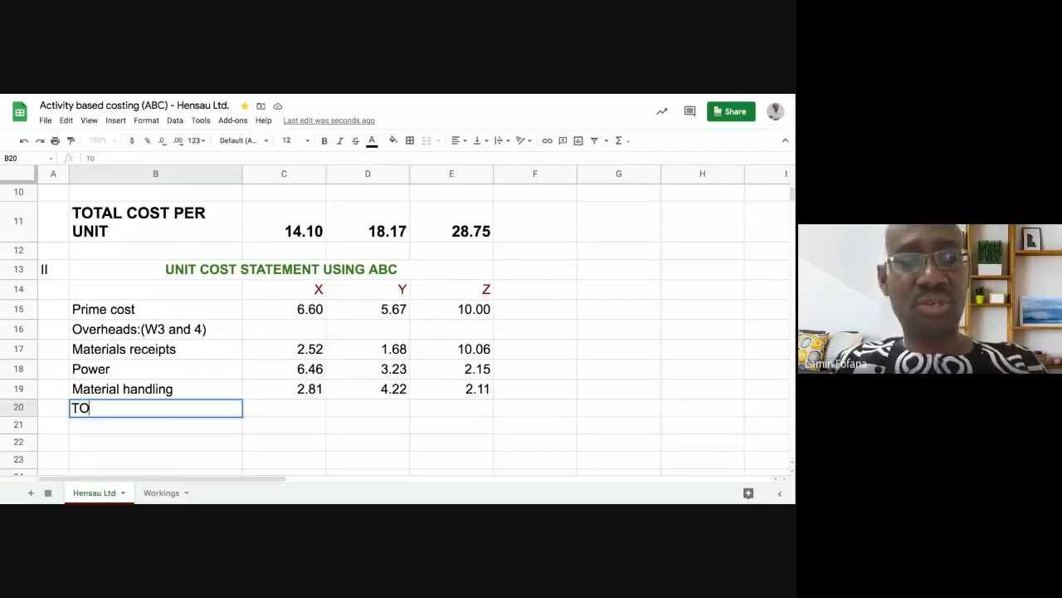
text(TAL UNIT )
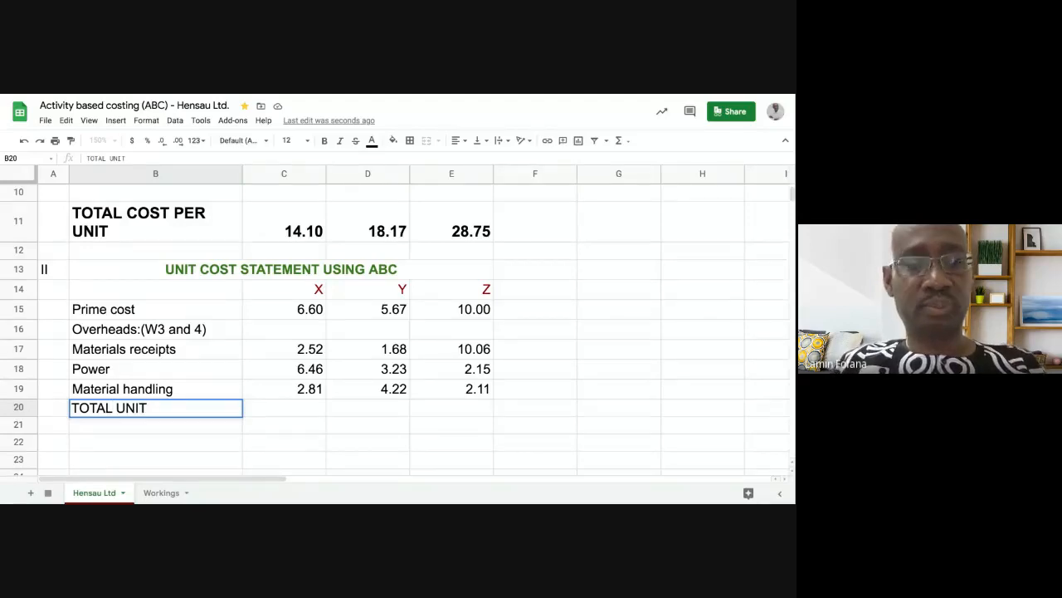
text(COST)
key(Return)
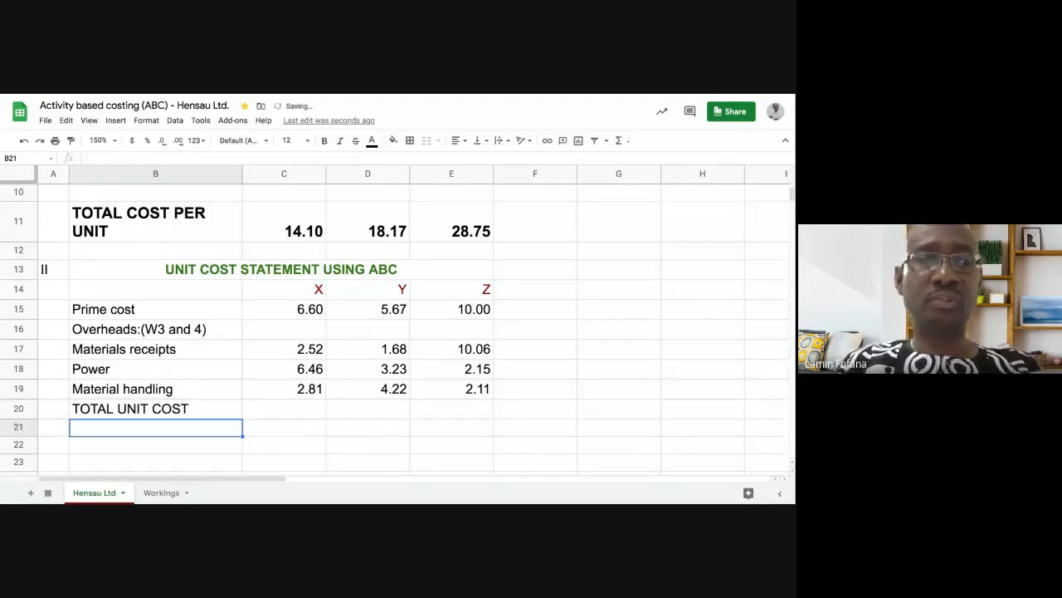
click(279, 400)
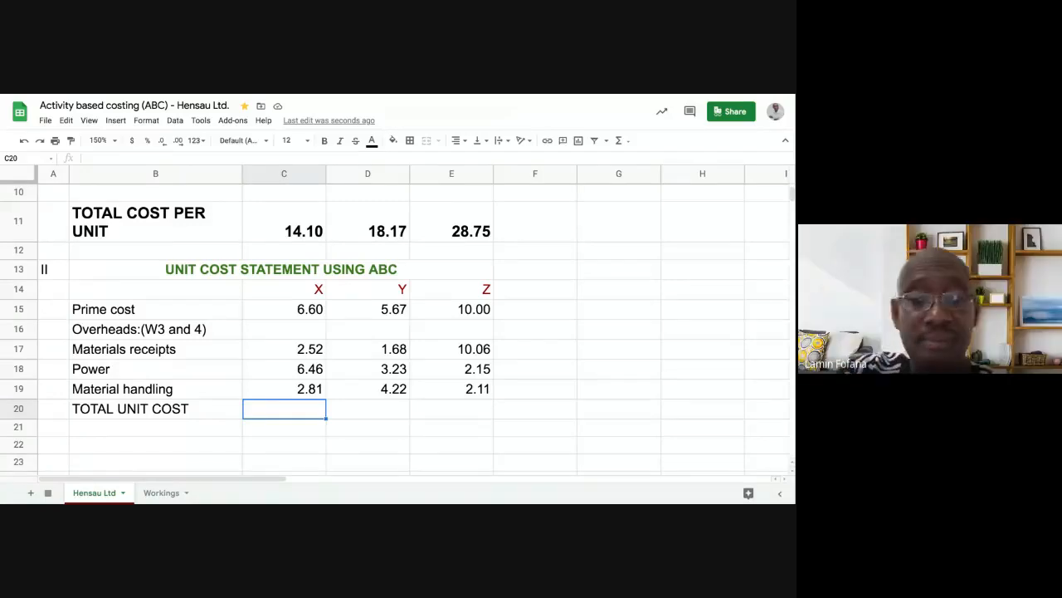
text(=)
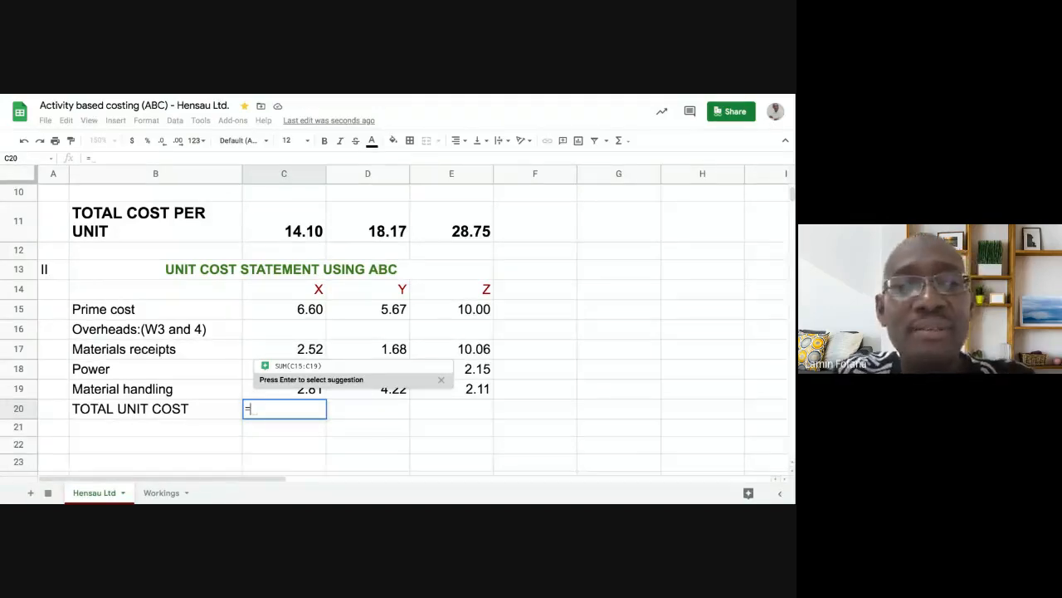
text(SUM)
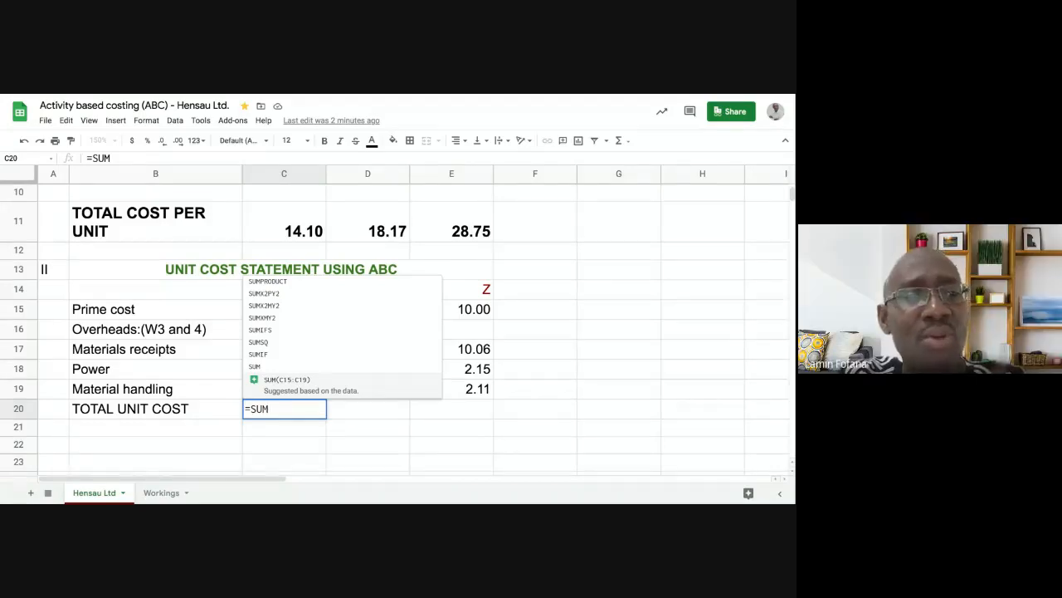
key(Escape)
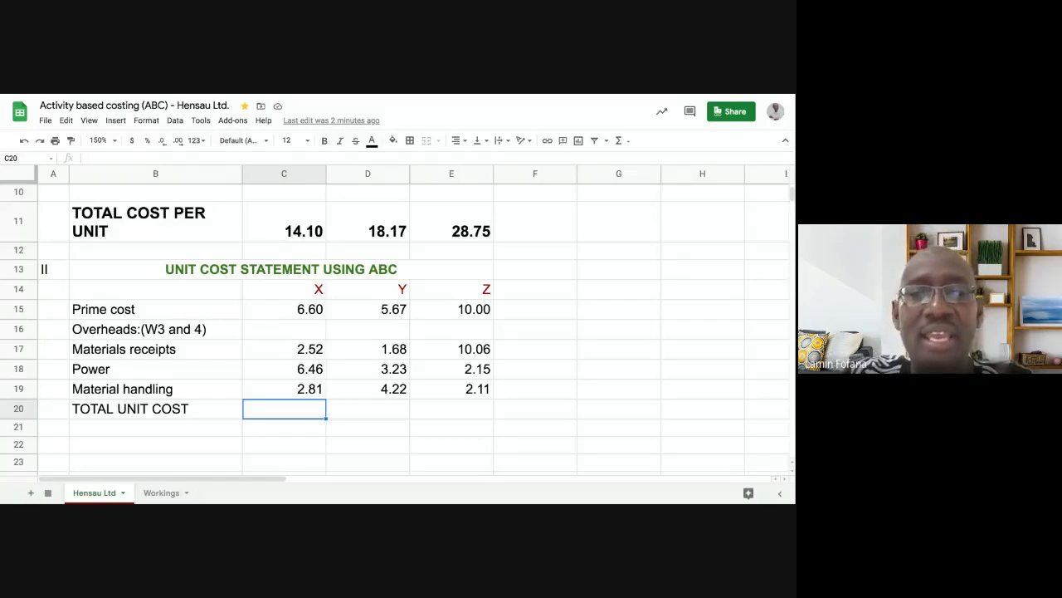
text(=SUM)
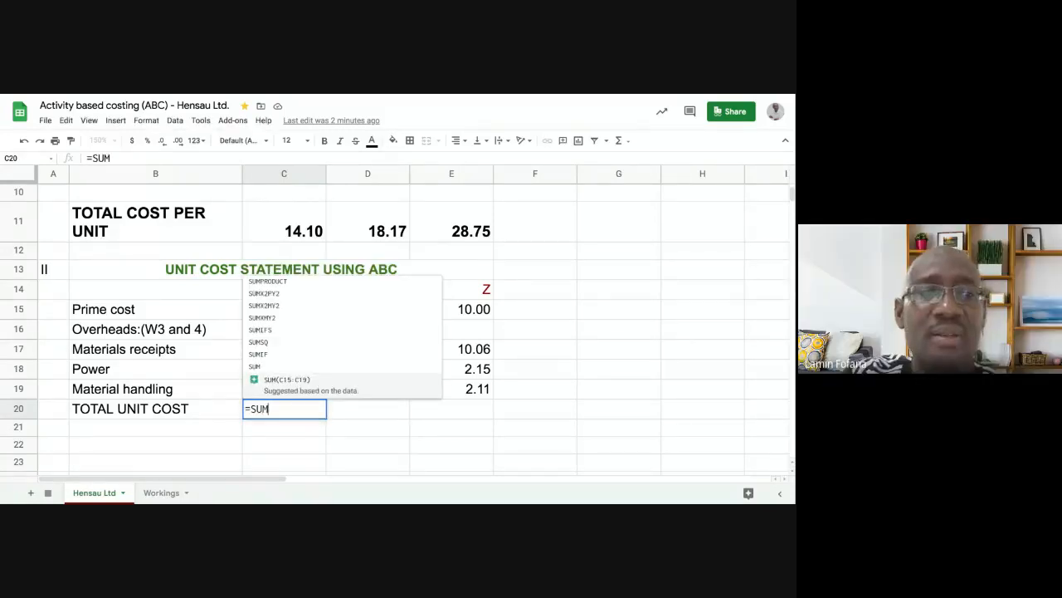
text(()
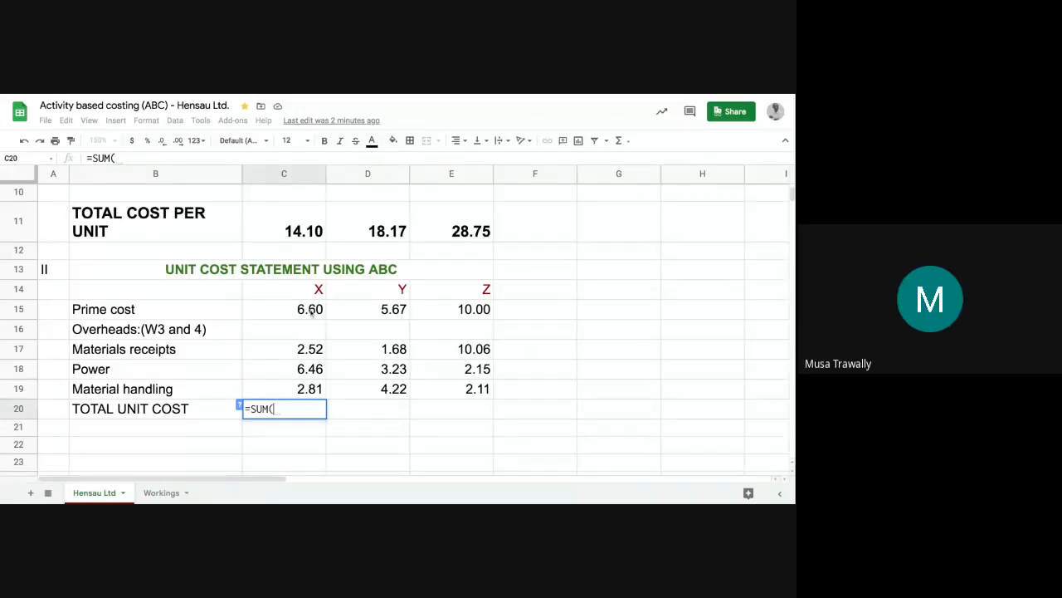
drag(311, 311, 311, 388)
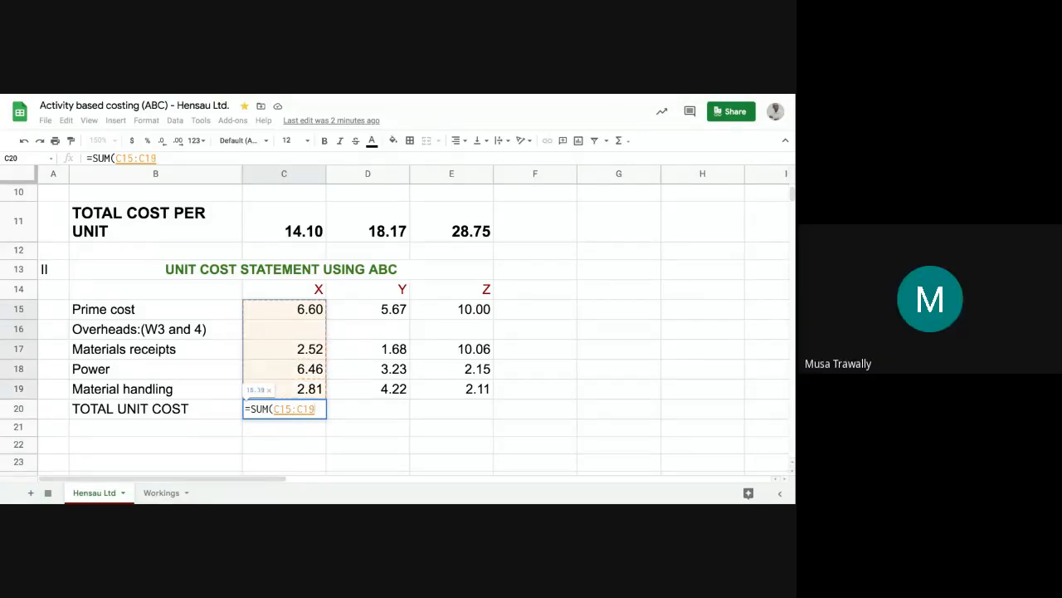
text())
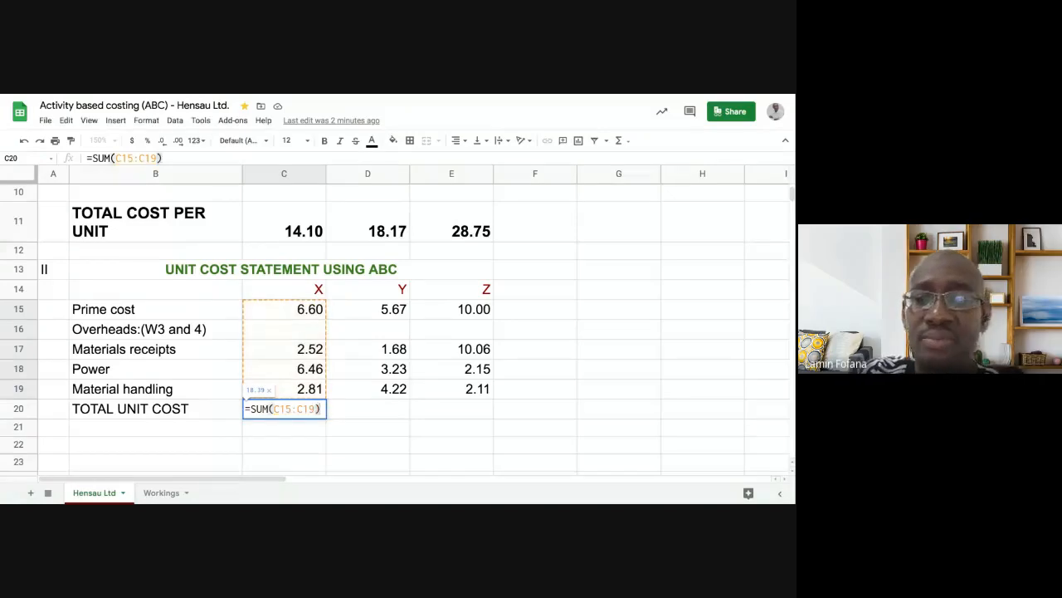
key(Return)
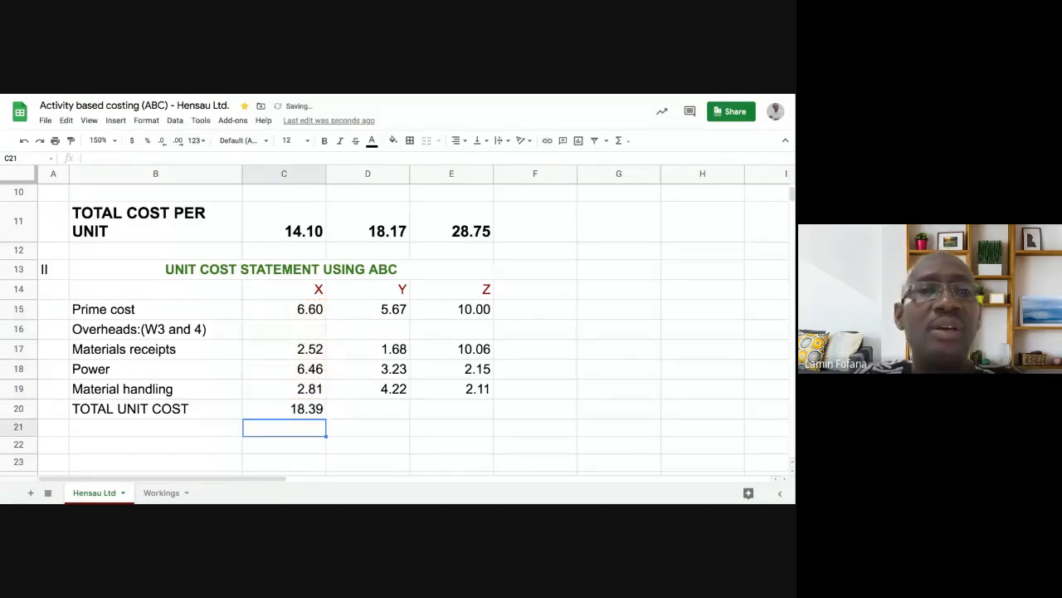
click(307, 410)
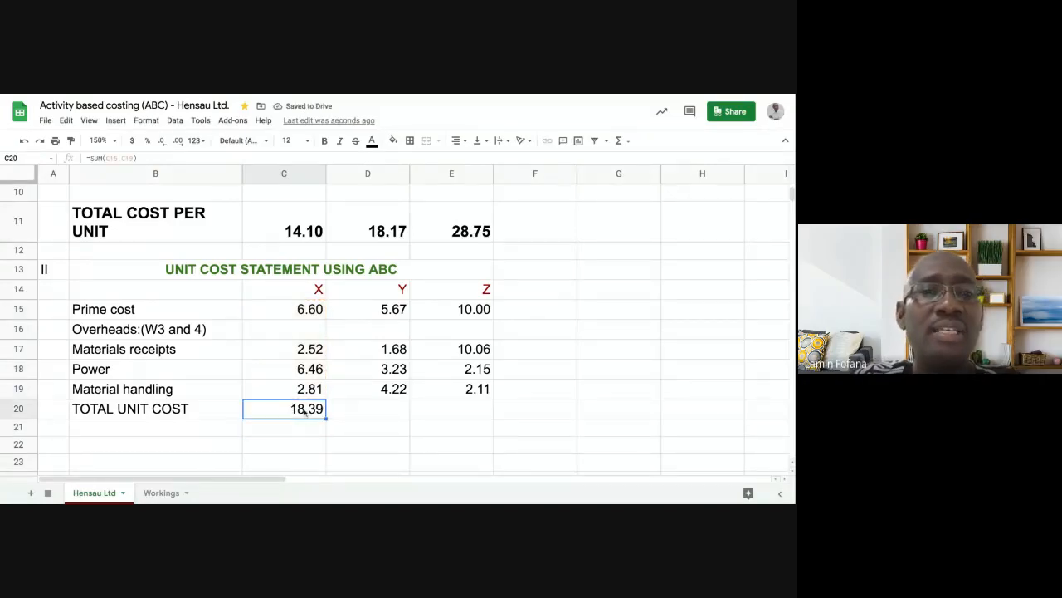
click(24, 141)
click(386, 416)
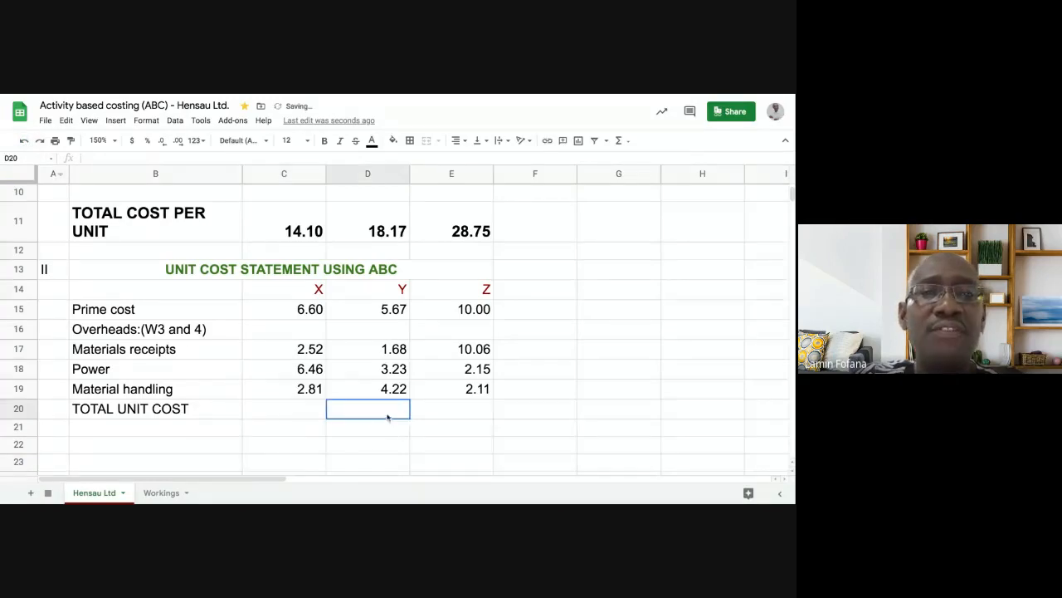
- Start a SUM formula in C20 from the toolbar's Functions list
click(303, 411)
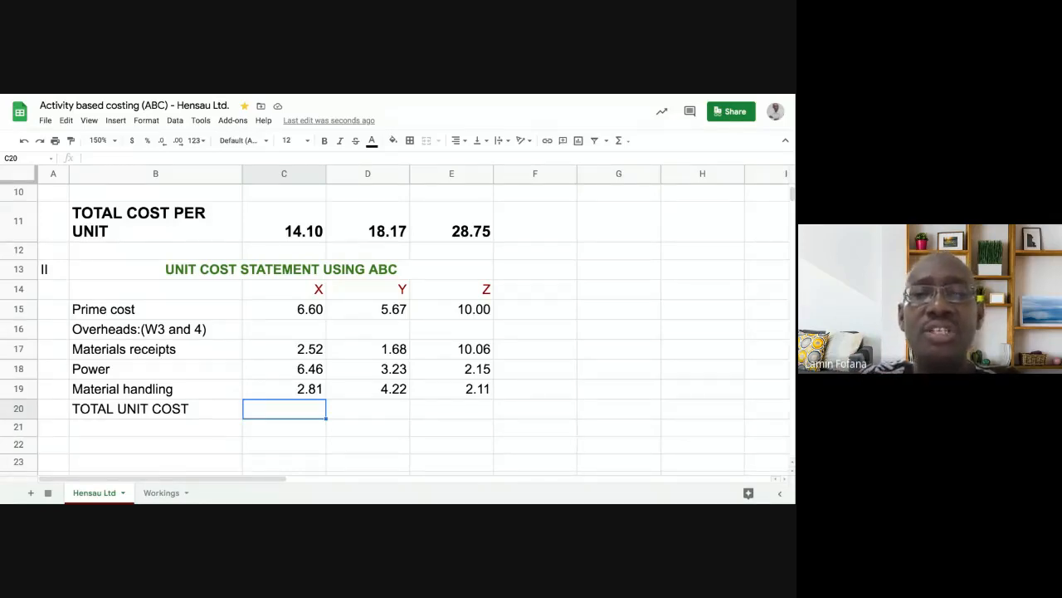
click(351, 415)
click(309, 409)
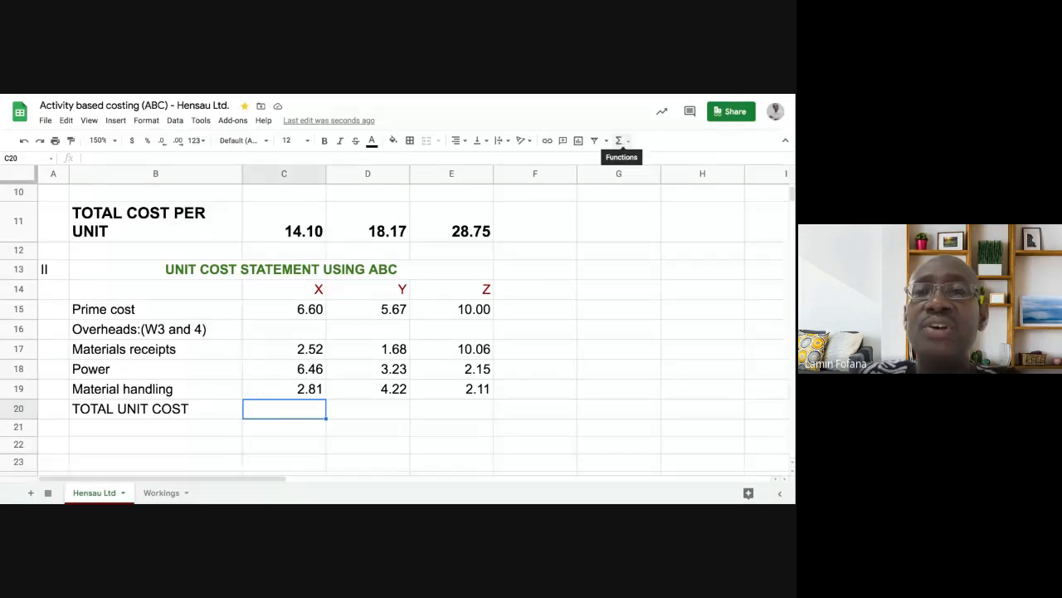
click(618, 140)
click(629, 160)
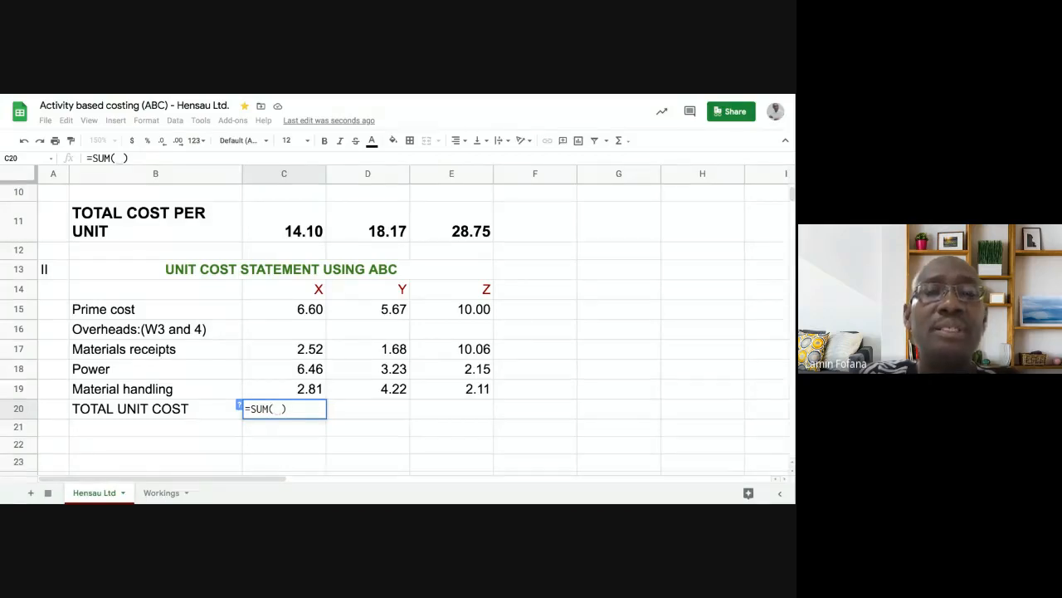
- Sum C15:C19 for X (18.39) and fill it across, giving 14.80 and 24.33
click(292, 312)
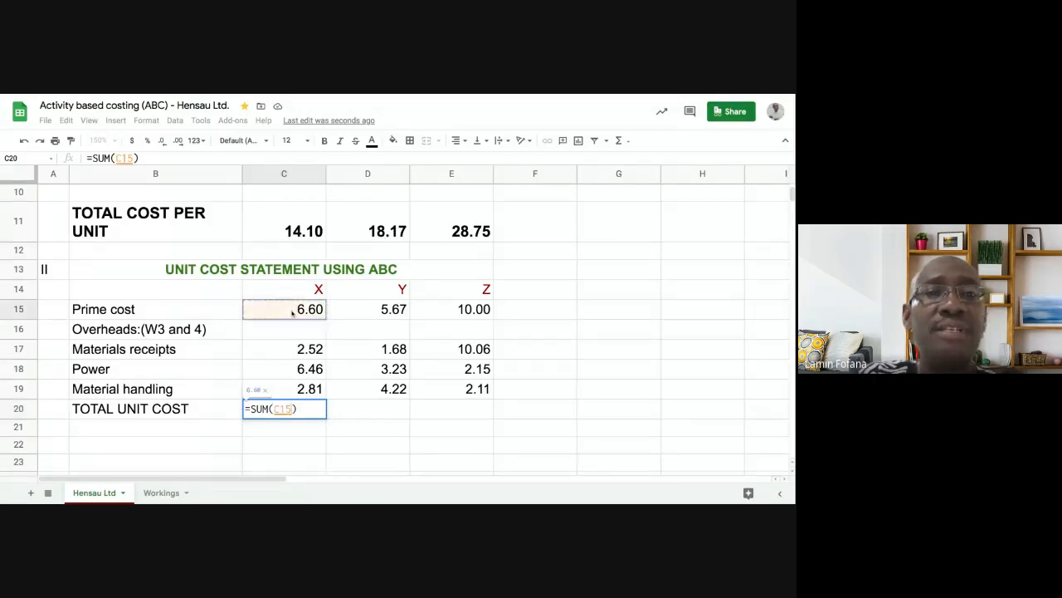
key(shift+Down)
key(shift+Down)
key(shift+Down)
key(shift+Down)
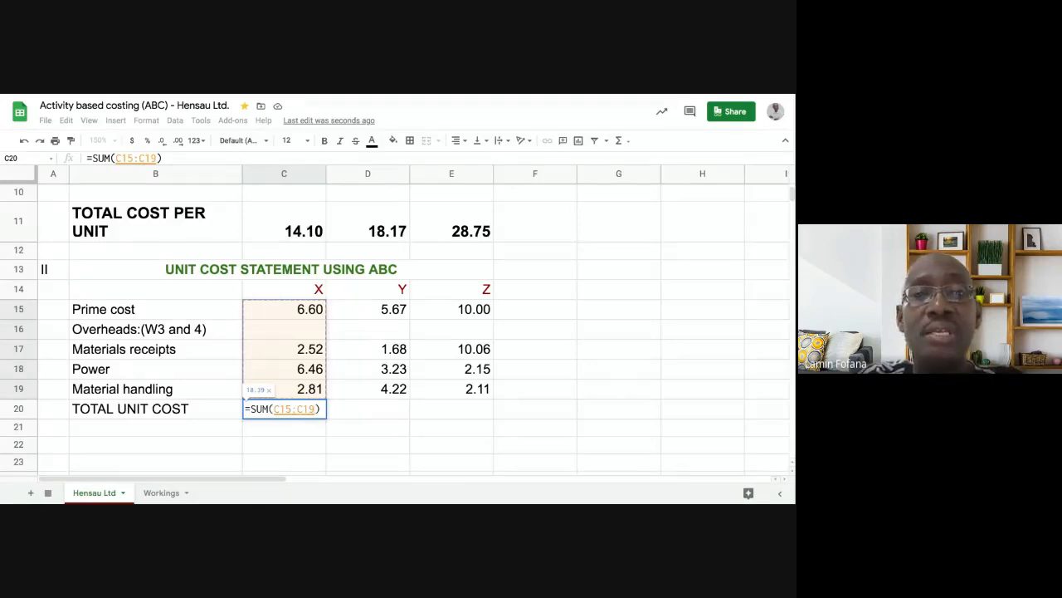
key(Return)
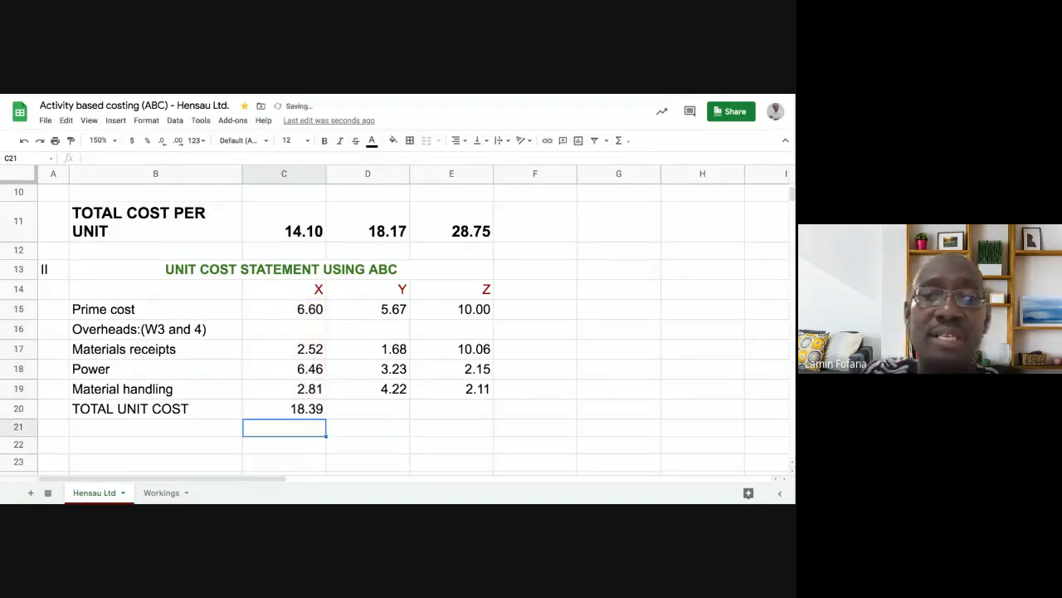
click(303, 409)
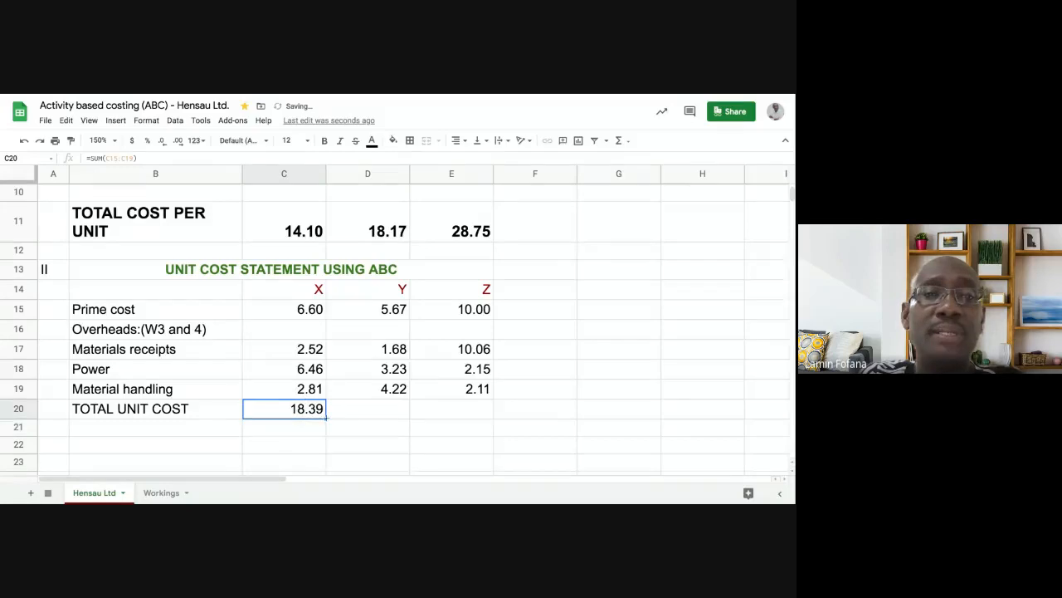
drag(326, 418, 450, 434)
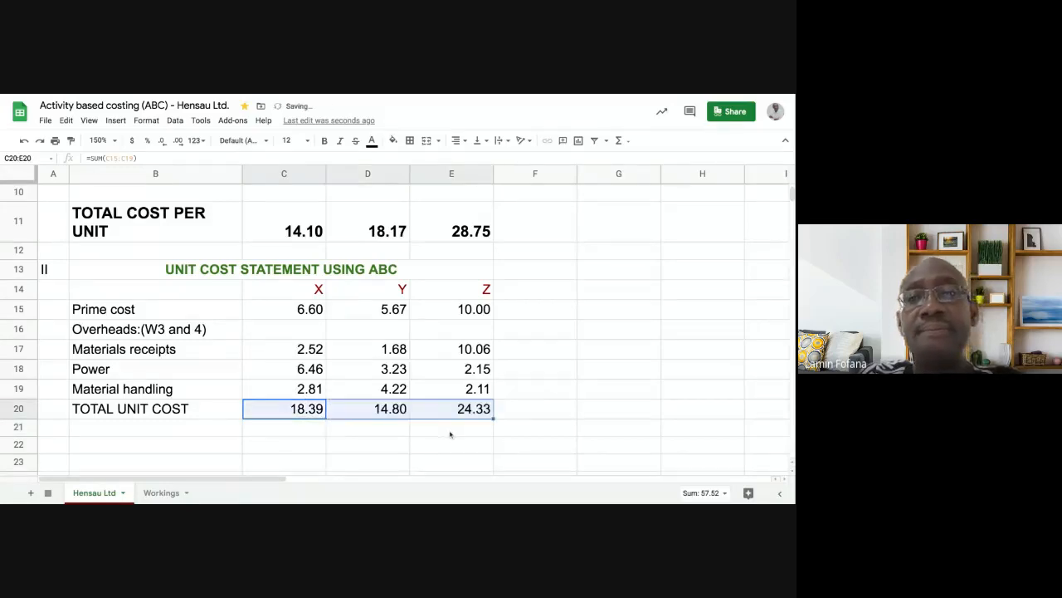
click(450, 434)
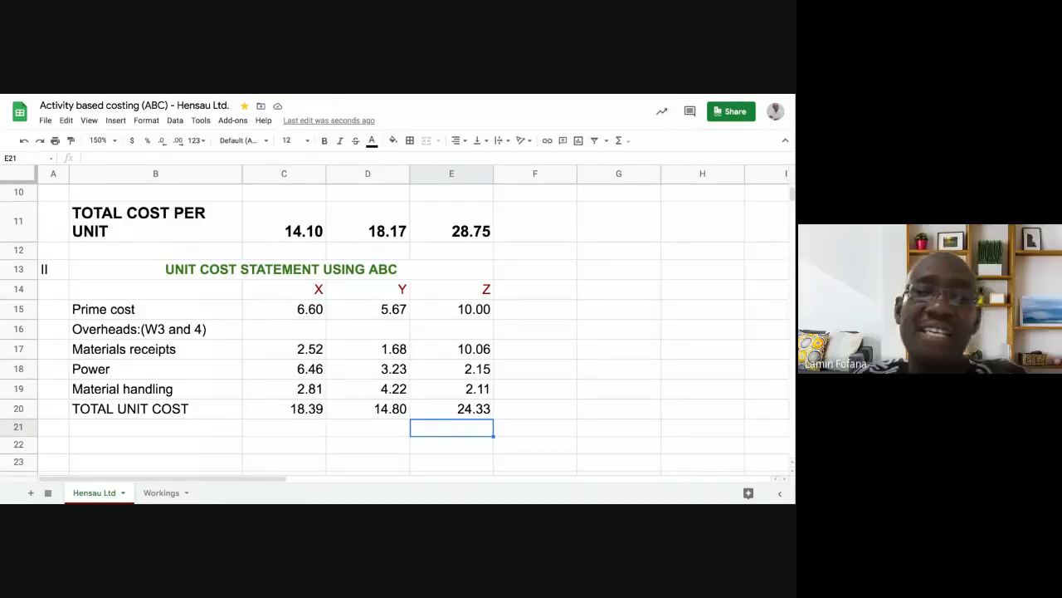
click(311, 410)
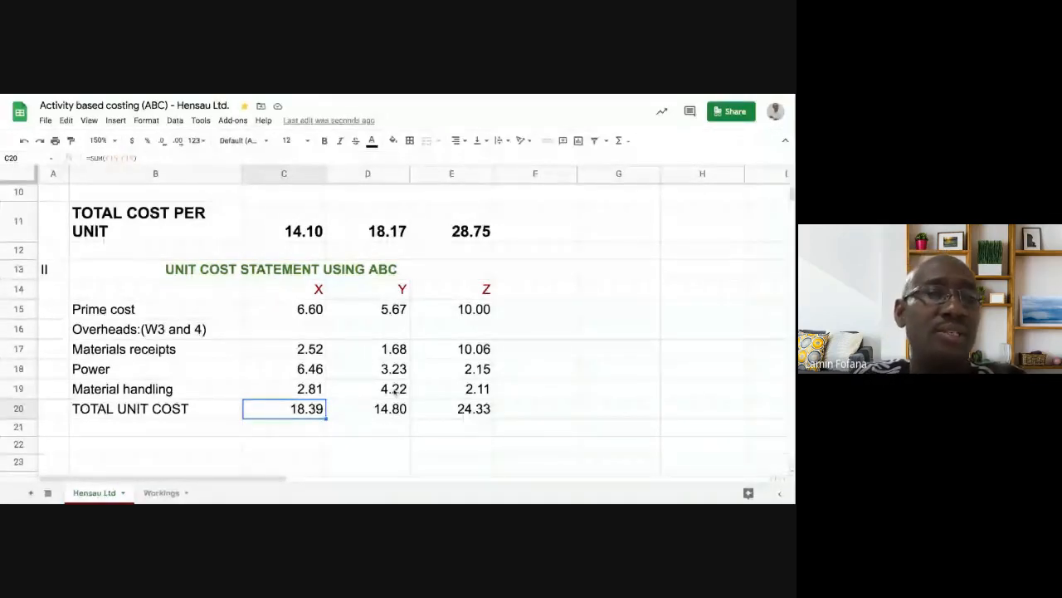
- Paint row 11's bold TOTAL COST PER UNIT formatting onto row 20
click(18, 407)
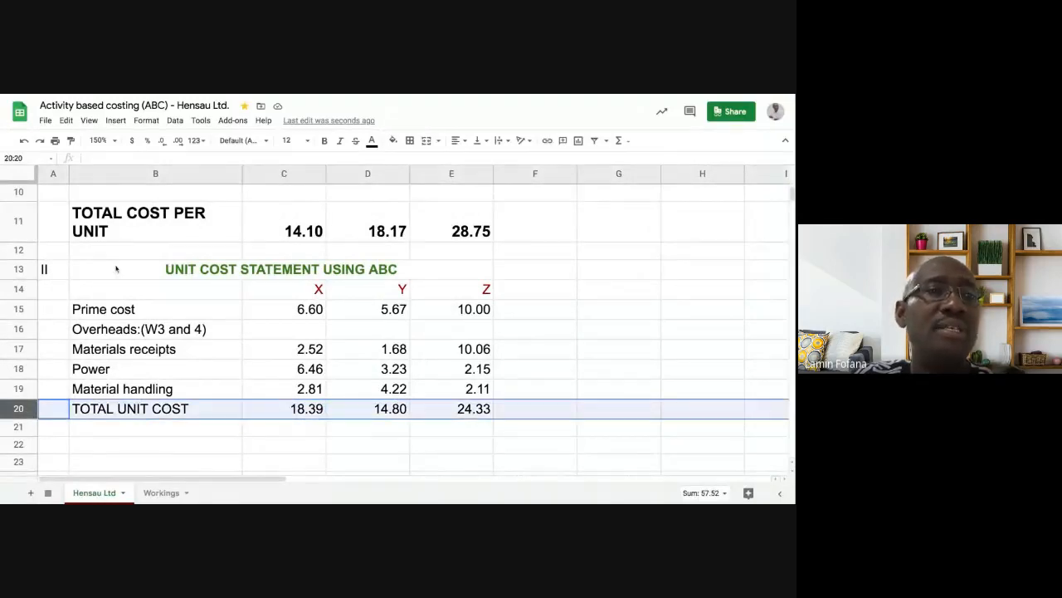
click(20, 228)
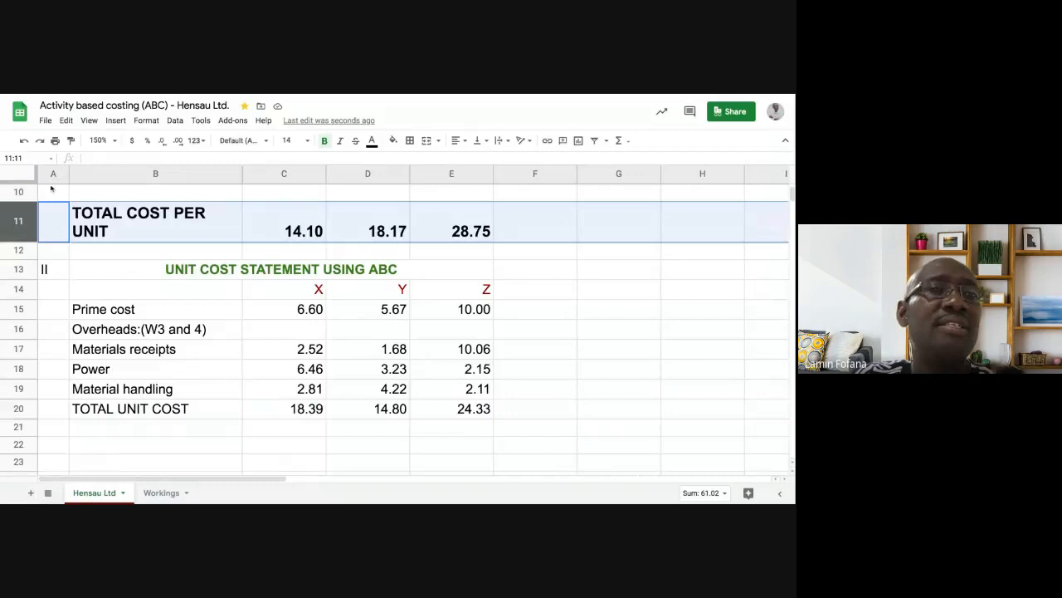
click(71, 141)
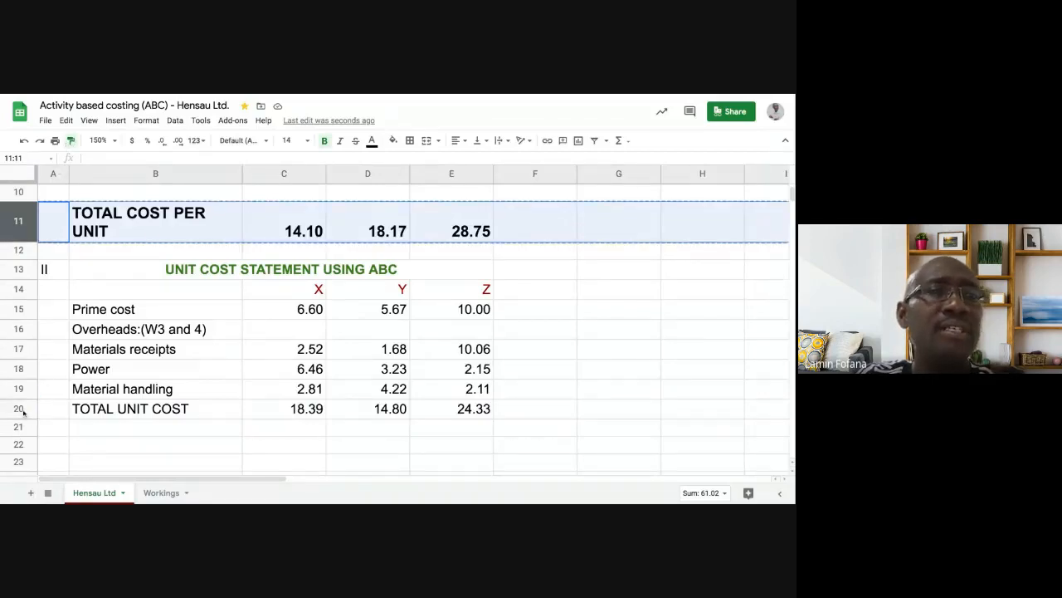
click(24, 412)
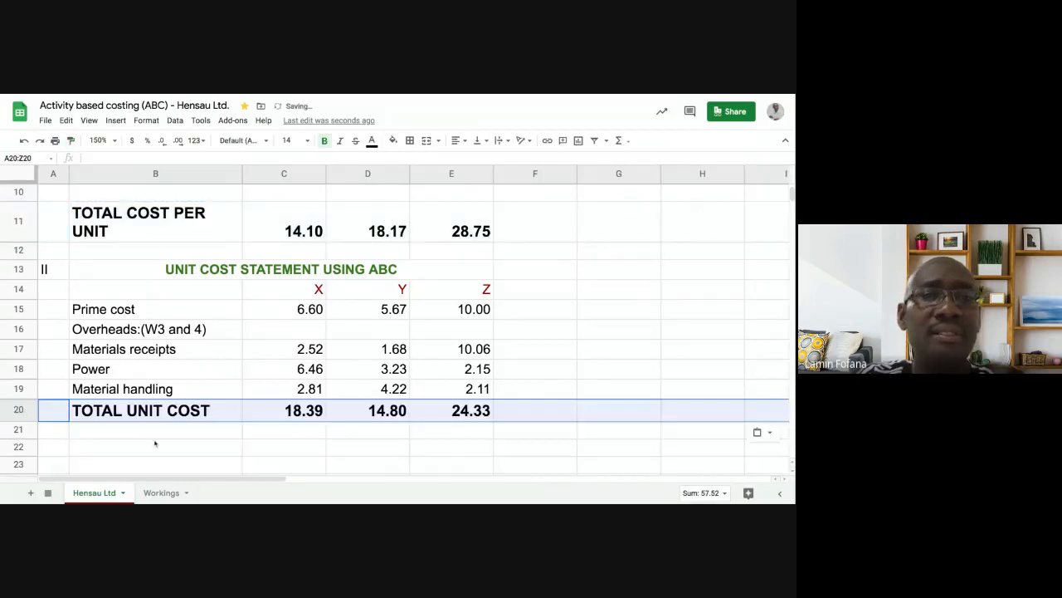
click(198, 449)
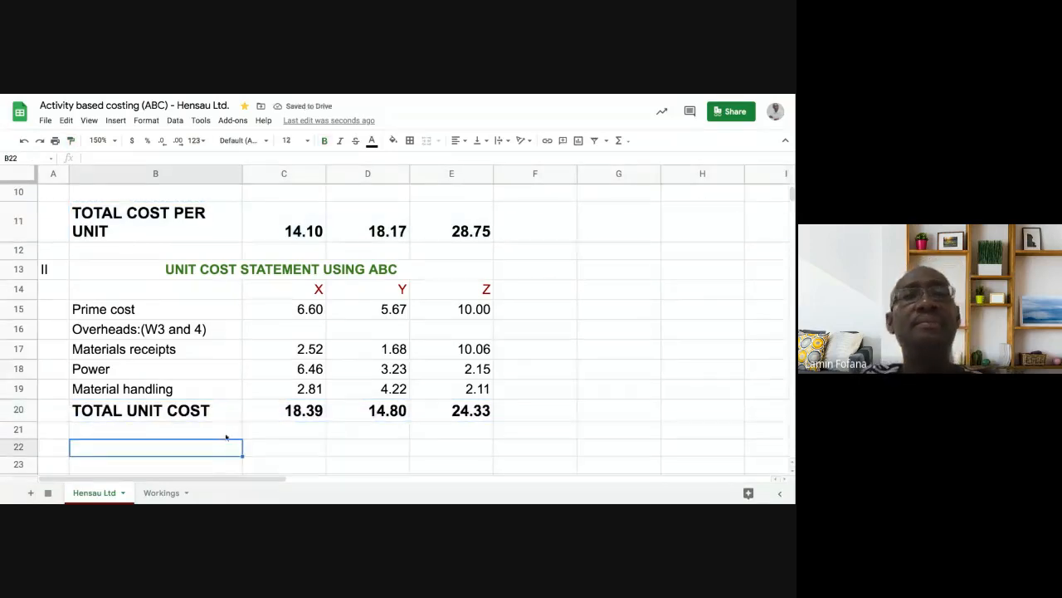